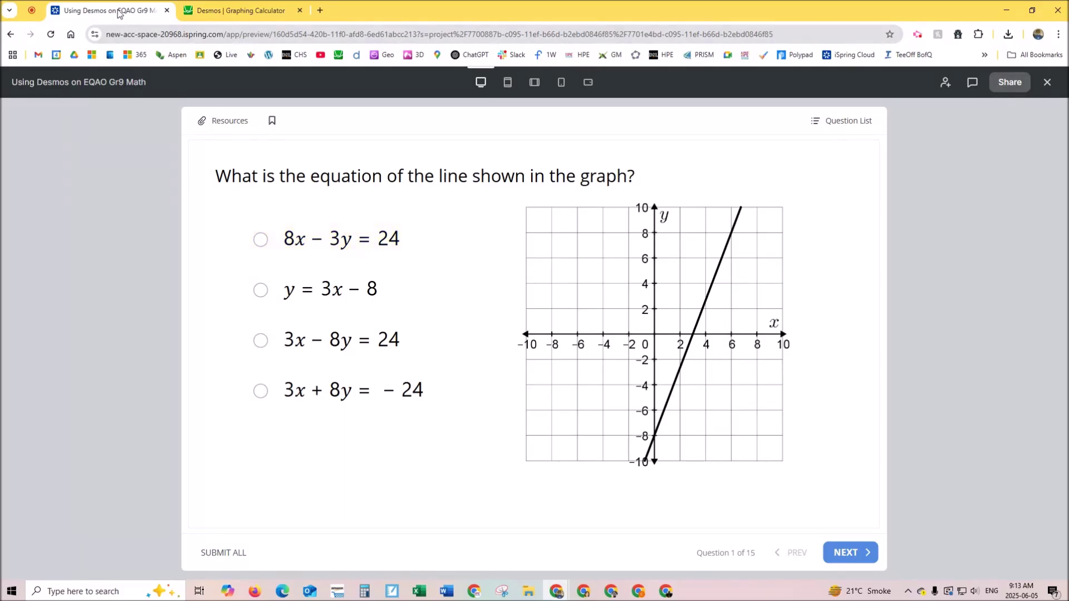
# - Arrange the quiz and Desmos windows side by side and graph 8x − 3y = 24 as the first expression
pyautogui.moveTo(119, 15); pyautogui.dragTo(3, 120)
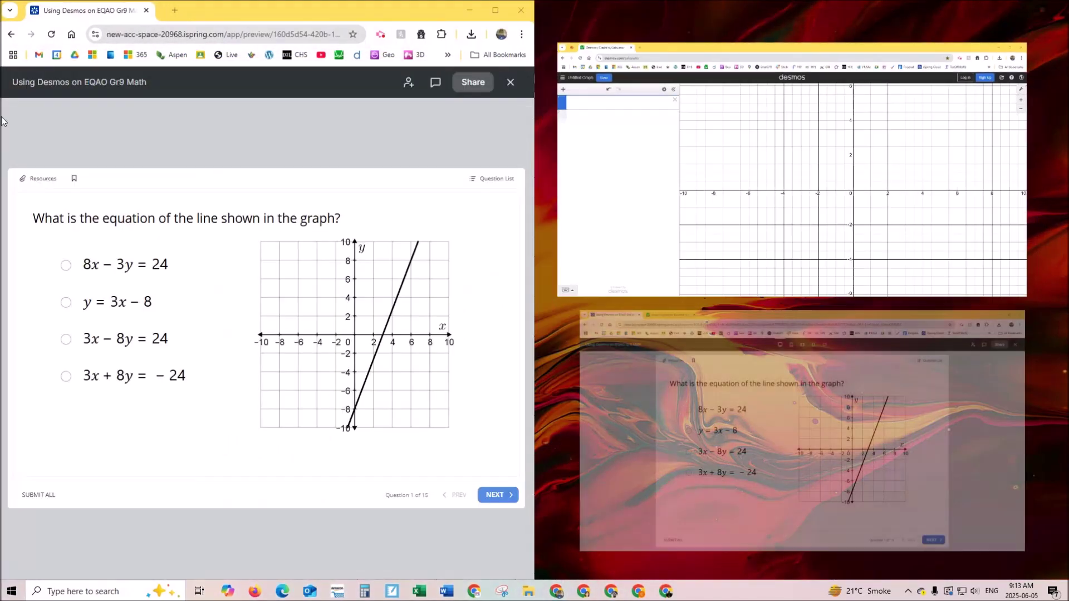
pyautogui.click(621, 115)
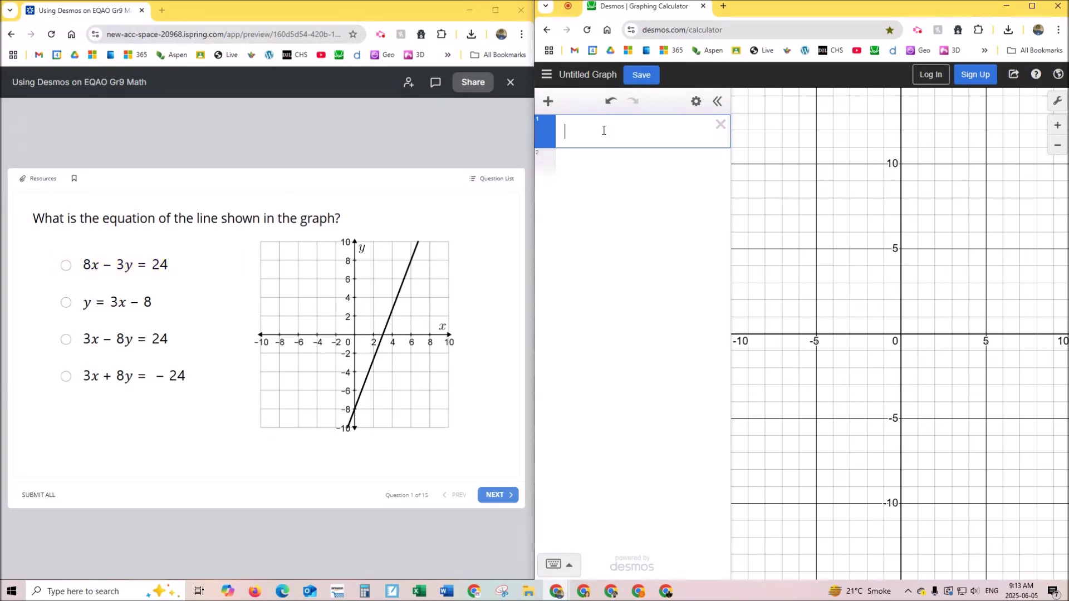
pyautogui.write('8x')
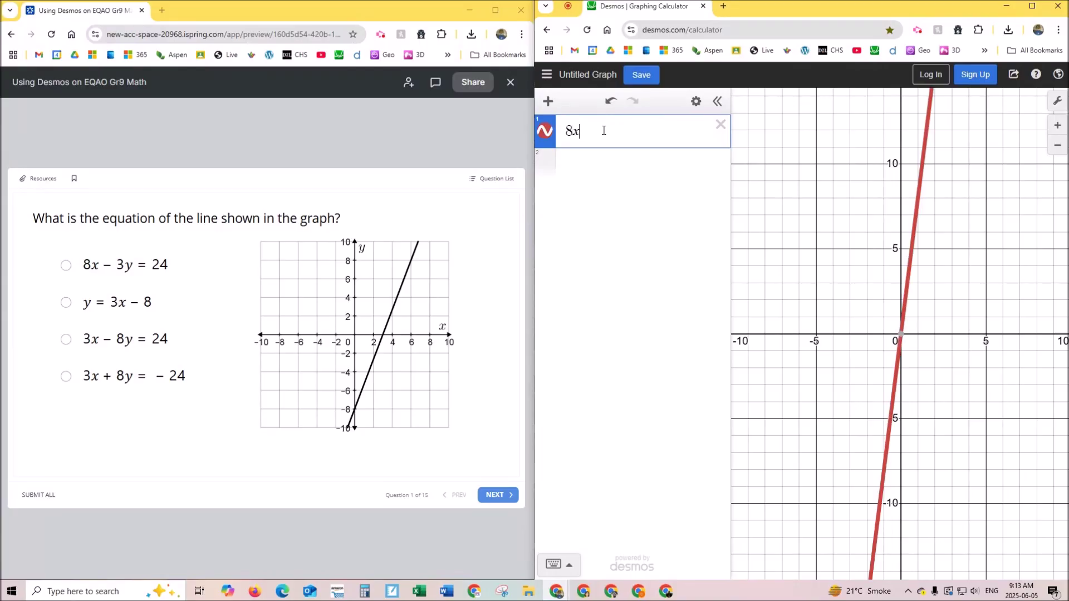
pyautogui.write('-3y=24')
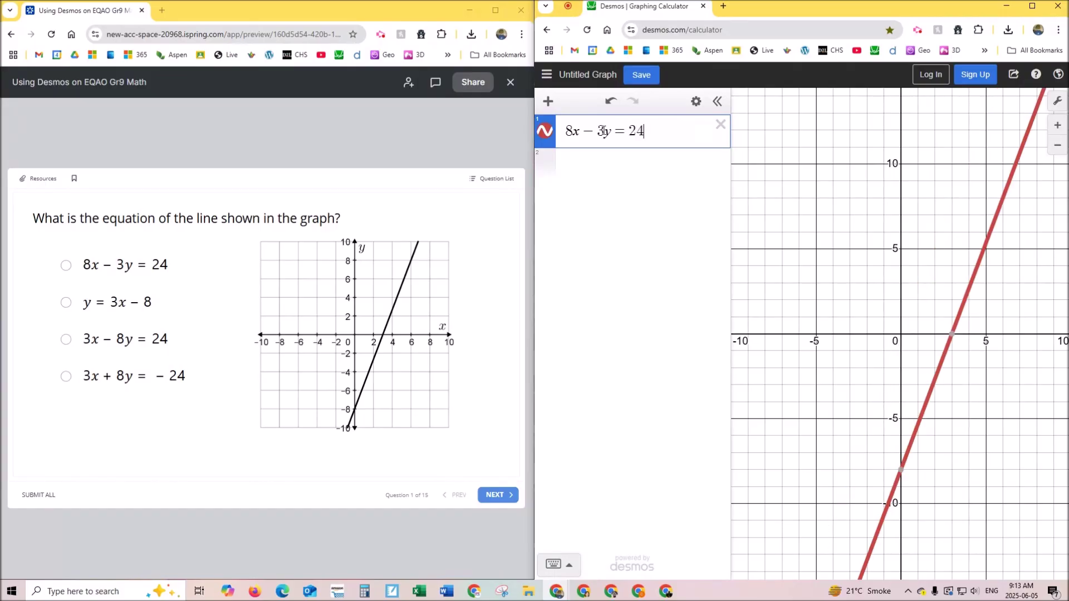
# - Check the graphed line's x- and y-intercepts against the quiz graph and select the answer 8x − 3y = 24
pyautogui.moveTo(952, 336)
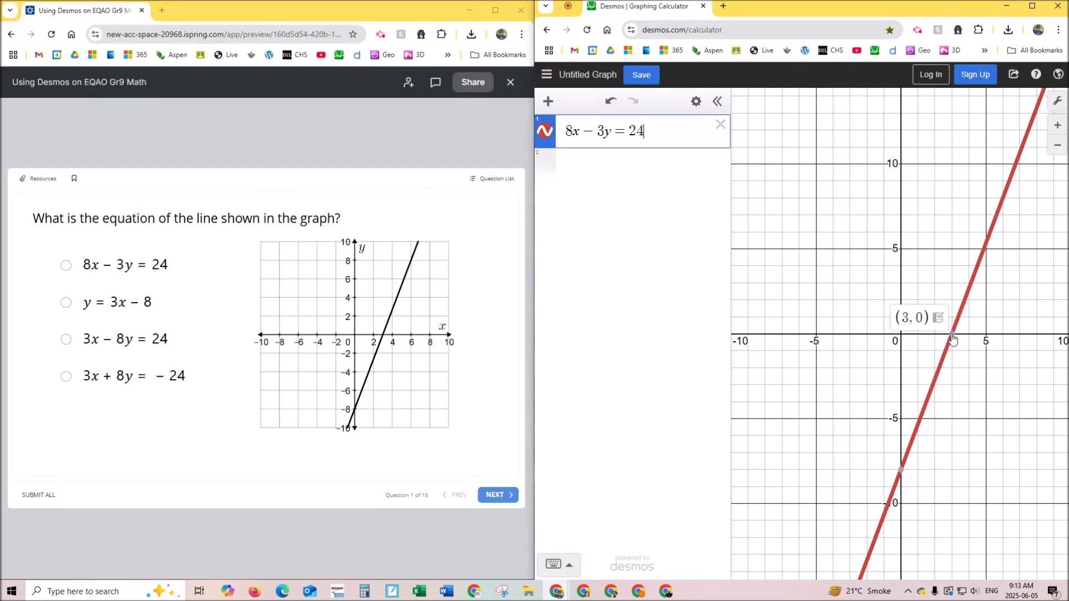
pyautogui.scroll(5, 956, 380)
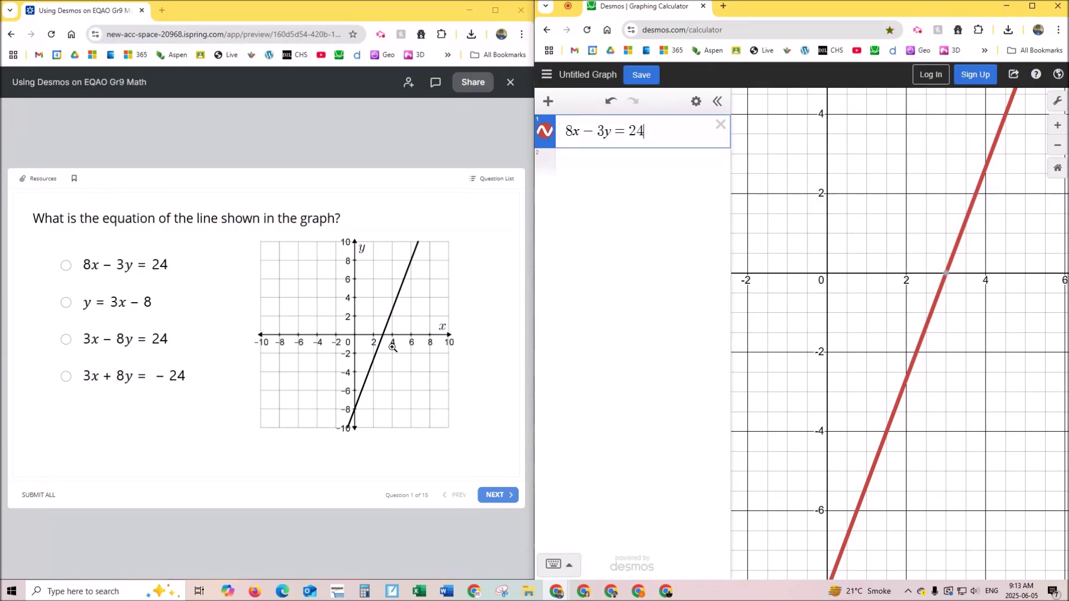
pyautogui.click(946, 274)
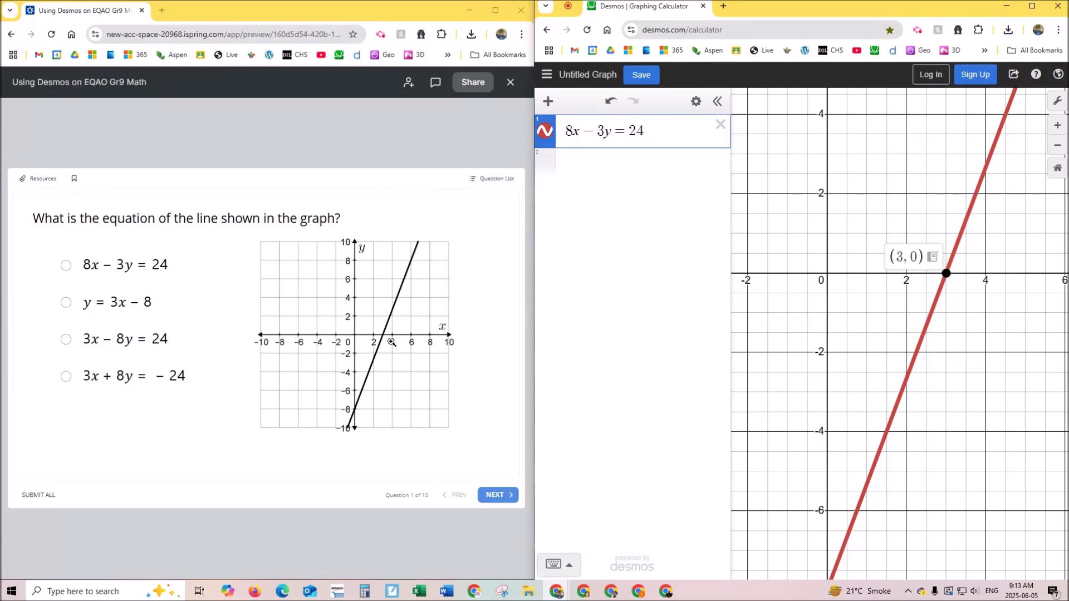
pyautogui.moveTo(926, 492); pyautogui.dragTo(929, 375)
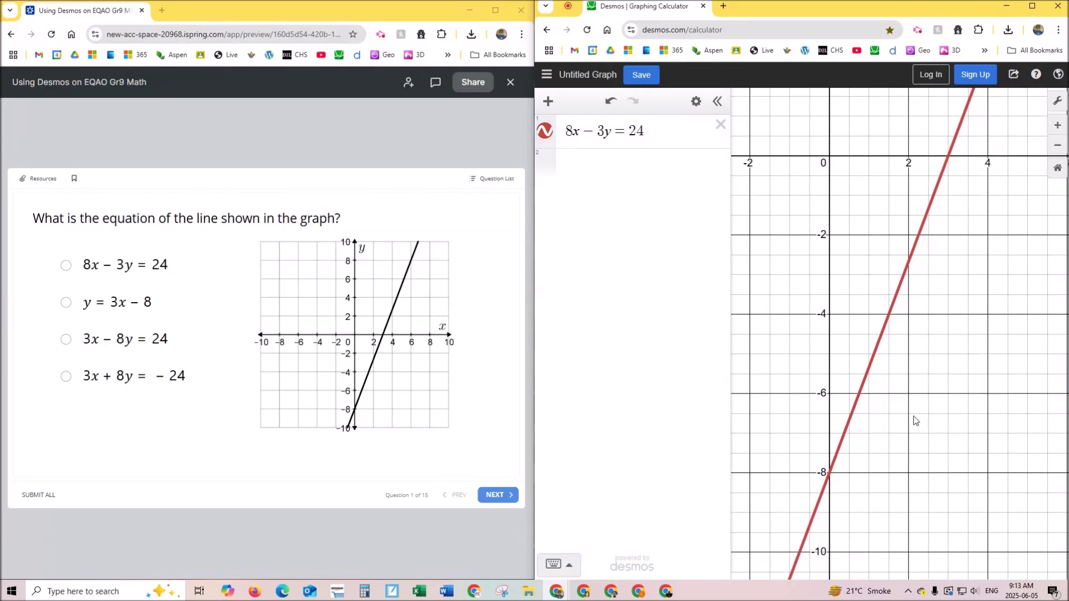
pyautogui.click(829, 473)
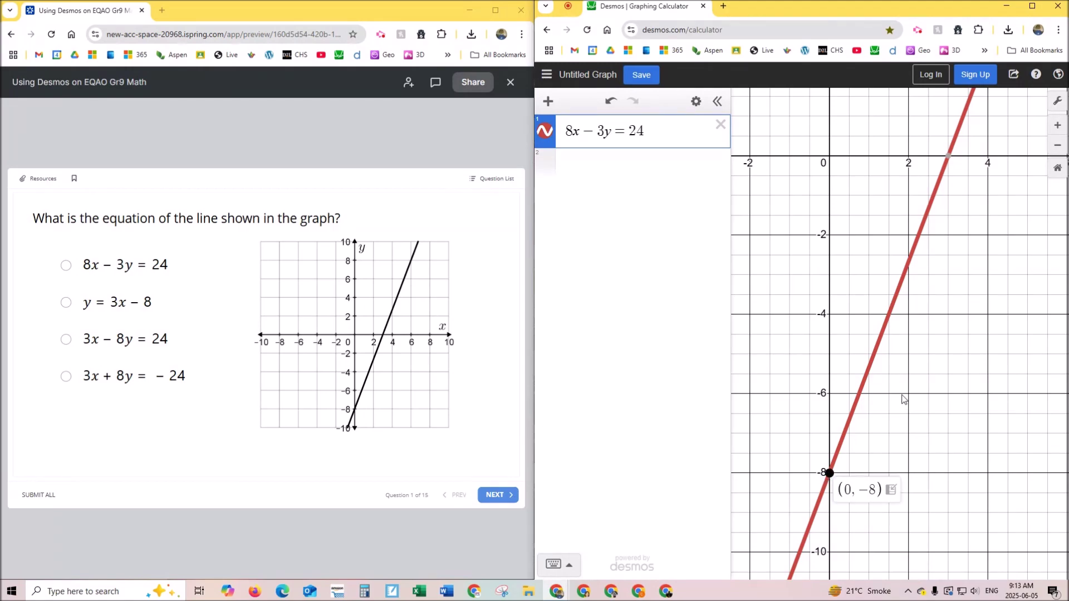
pyautogui.click(65, 268)
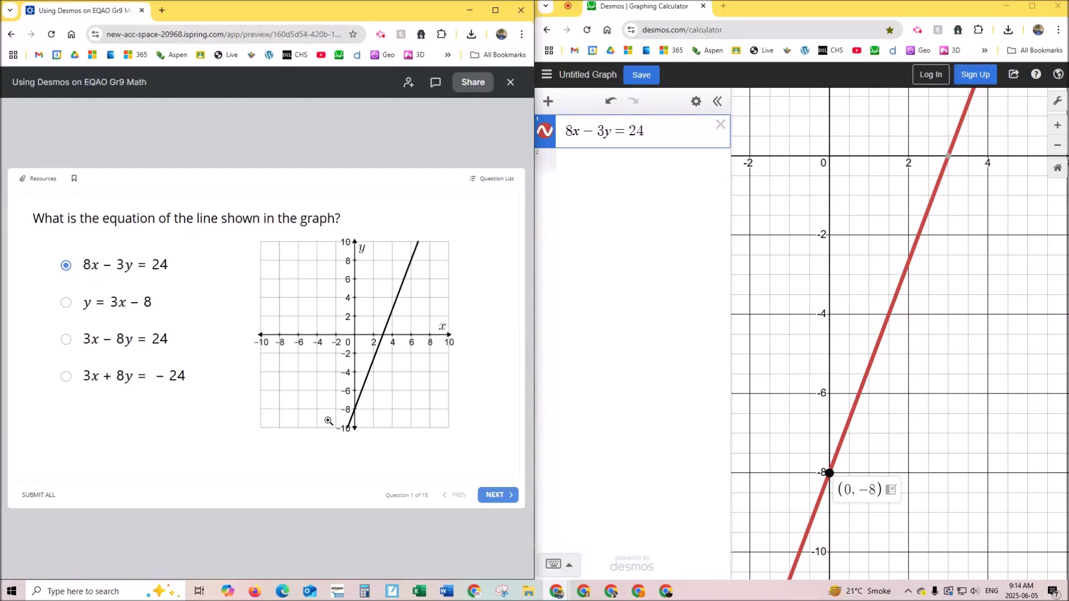
# - Graph y = 3x − 8 as the second expression to check its x-intercept, and hide that line
pyautogui.click(610, 164)
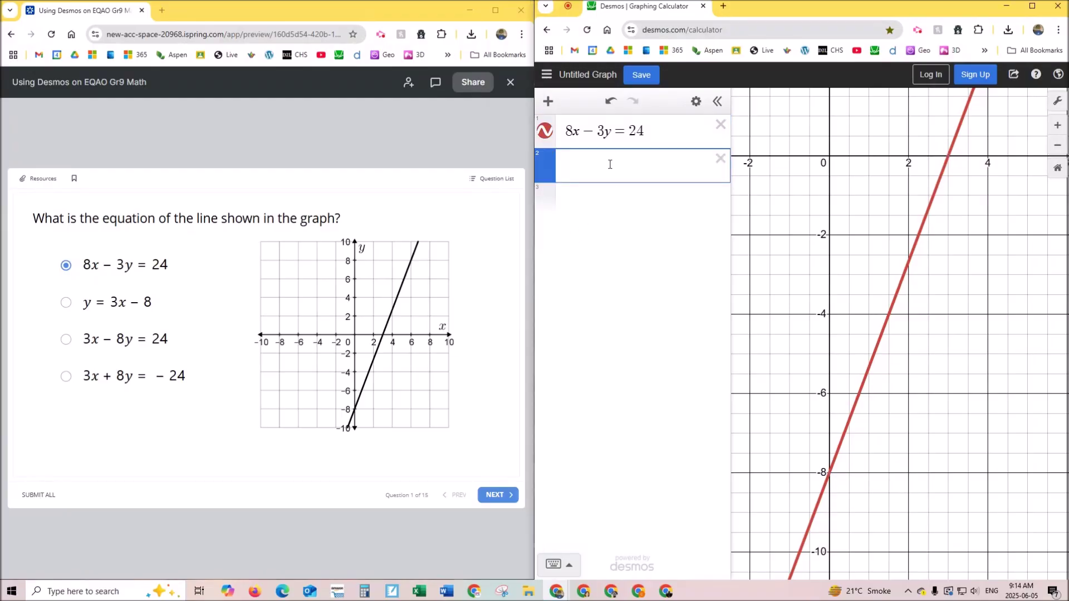
pyautogui.write('y=3x-8')
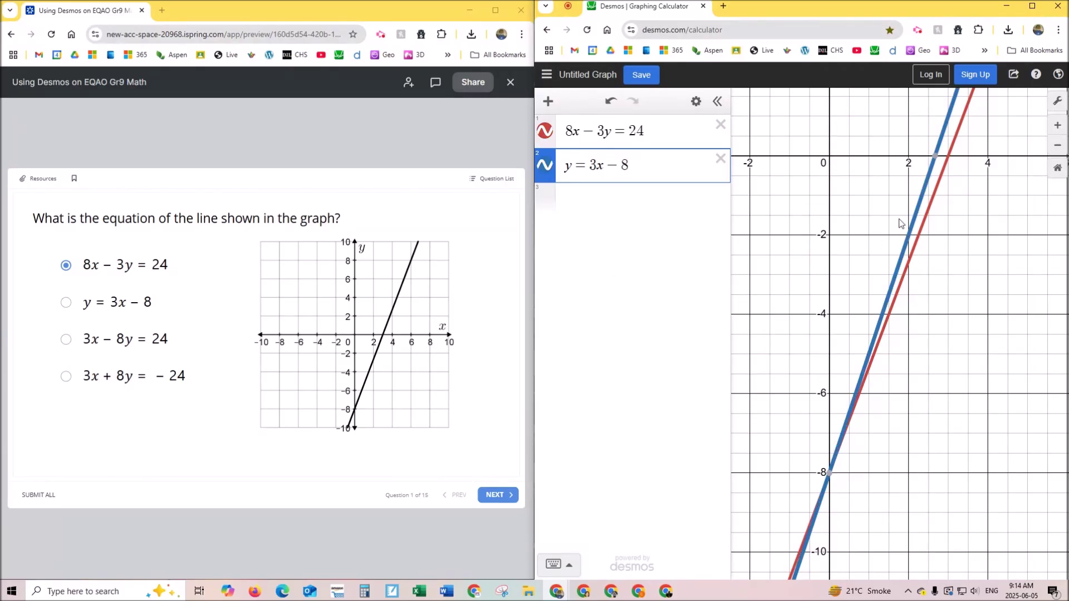
pyautogui.click(934, 157)
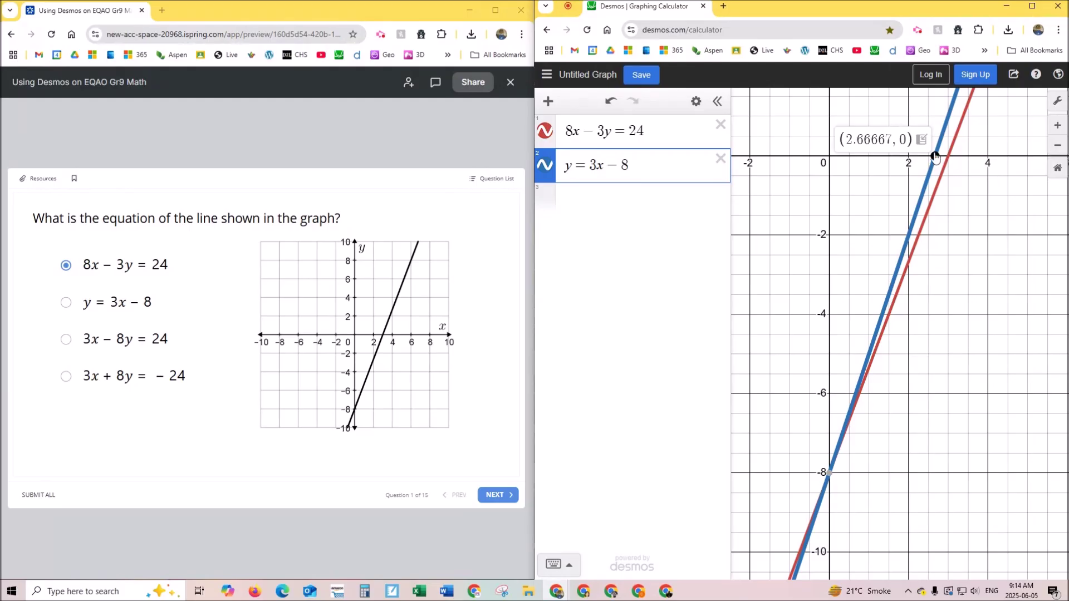
pyautogui.click(545, 166)
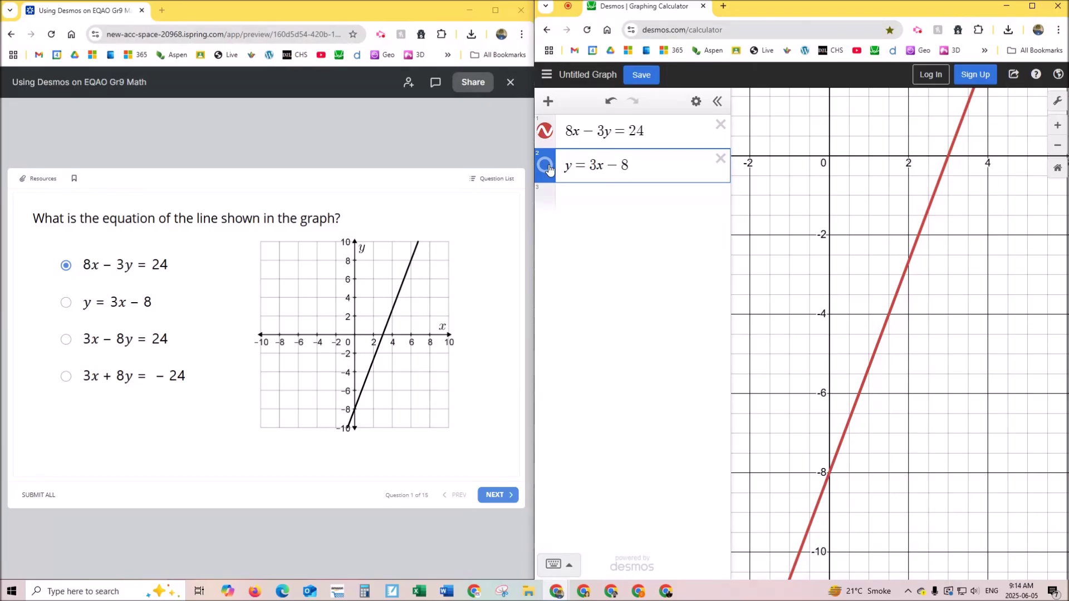
pyautogui.click(548, 135)
pyautogui.click(548, 134)
# - Graph 3x − 8y = 24 as the third expression to check its y-intercept, and hide that line
pyautogui.click(595, 209)
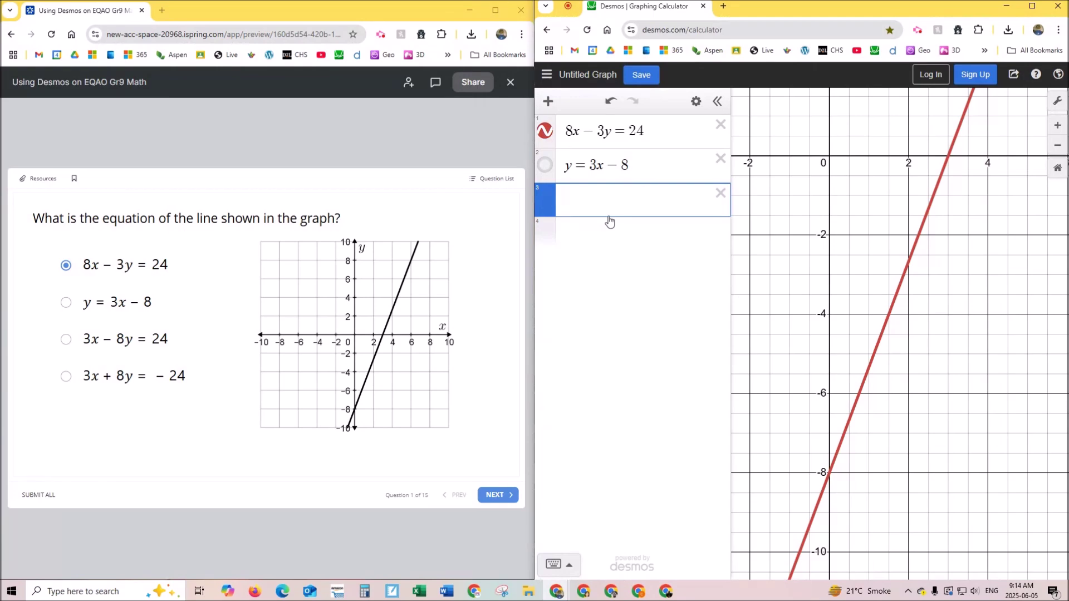
pyautogui.write('3x-8')
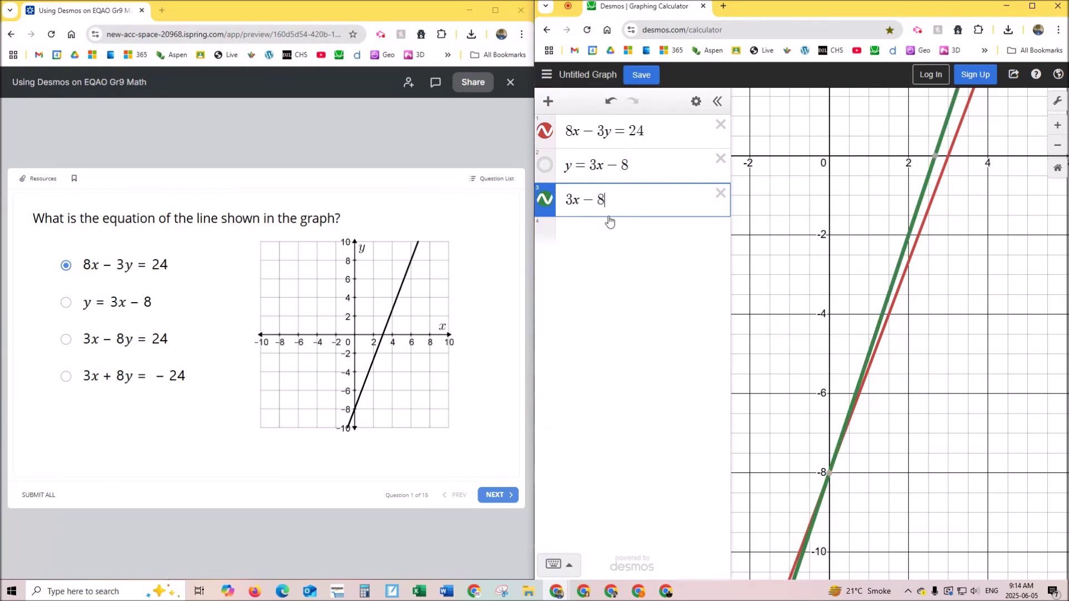
pyautogui.write('y=24')
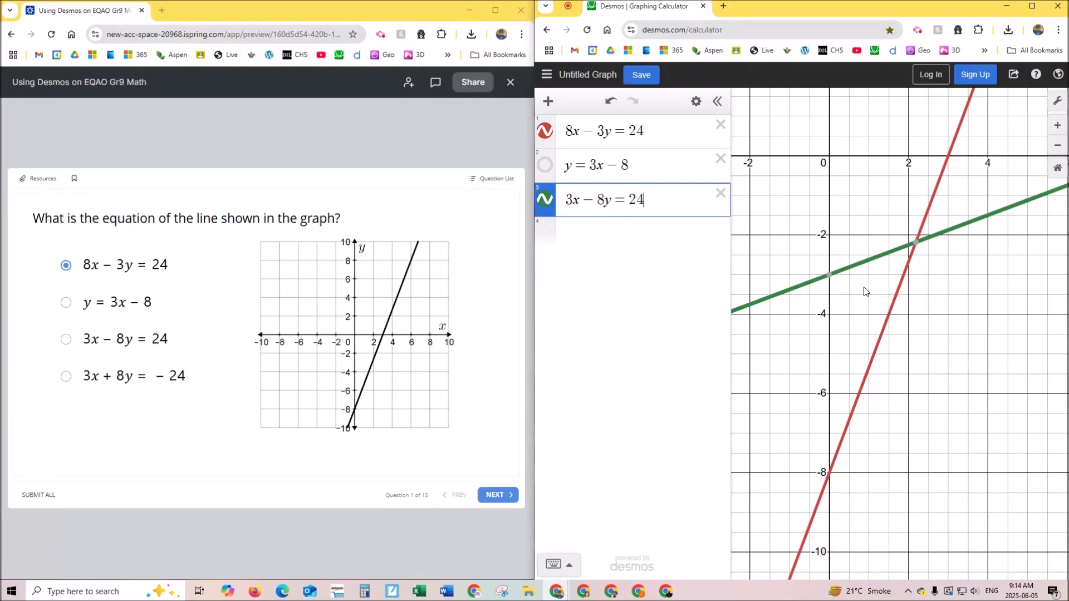
pyautogui.click(828, 276)
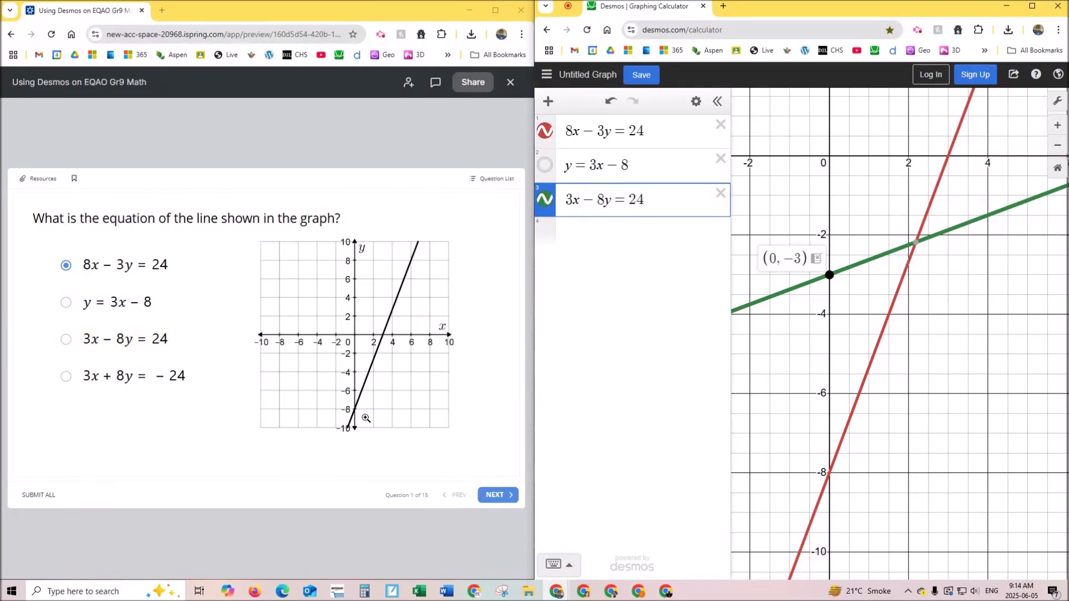
pyautogui.click(545, 199)
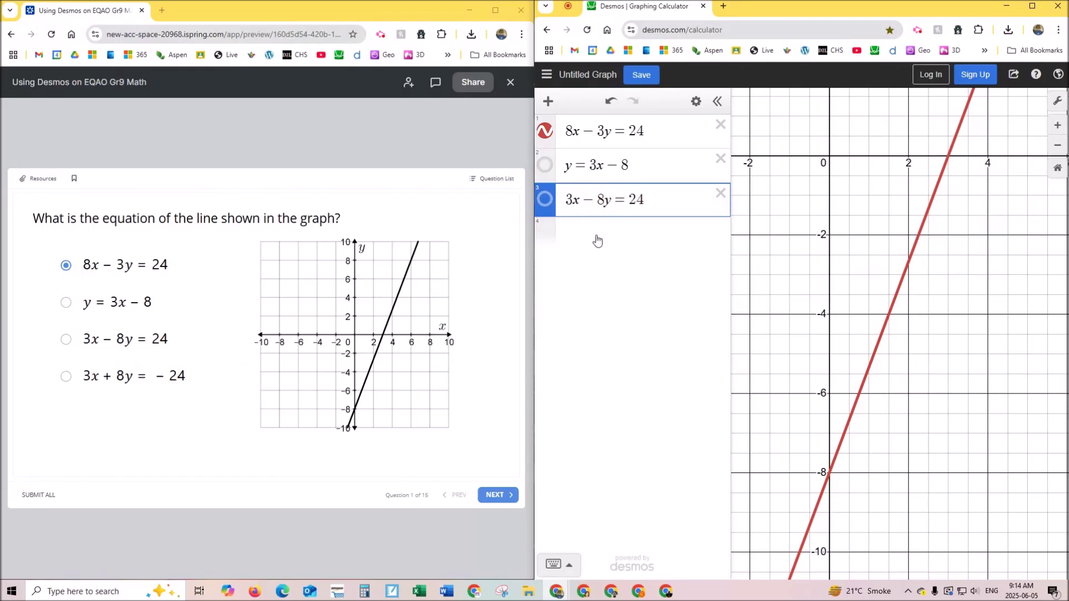
# - Copy the third equation into a fourth expression, change it to 3x + 8y = −24, and hide its line
pyautogui.click(597, 235)
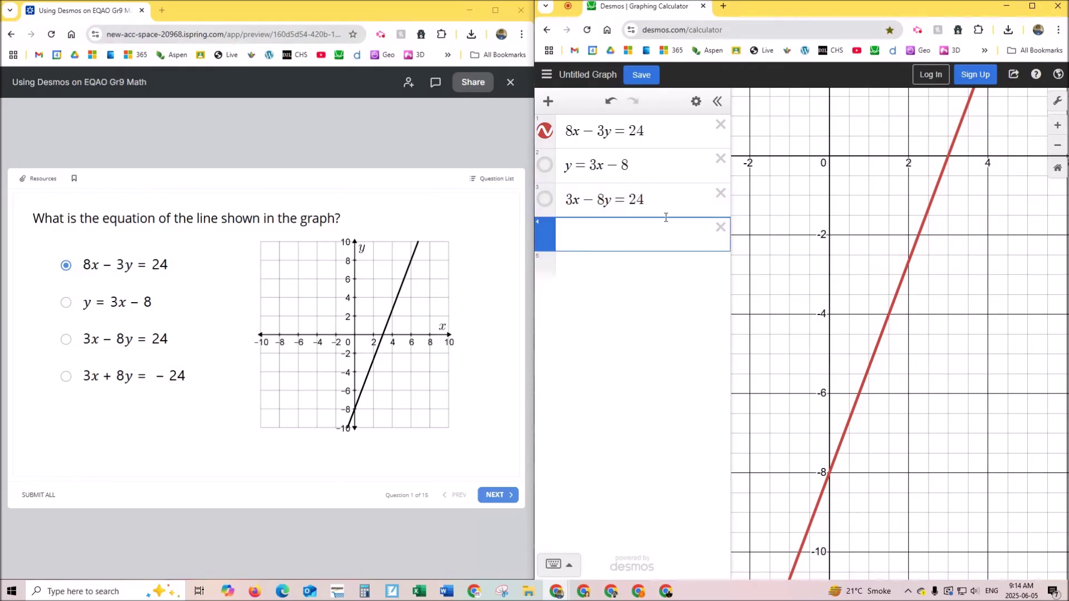
pyautogui.moveTo(662, 201); pyautogui.dragTo(564, 198)
pyautogui.hotkey('ctrl', 'c')
pyautogui.click(576, 223)
pyautogui.hotkey('ctrl', 'v')
pyautogui.click(596, 234)
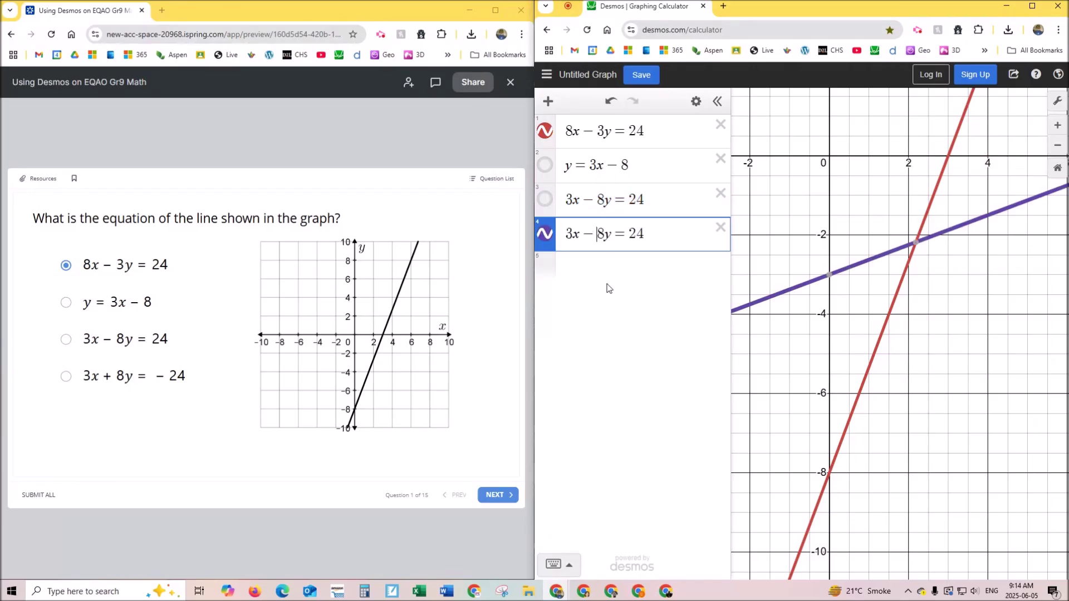
pyautogui.press('BackSpace')
pyautogui.write('+')
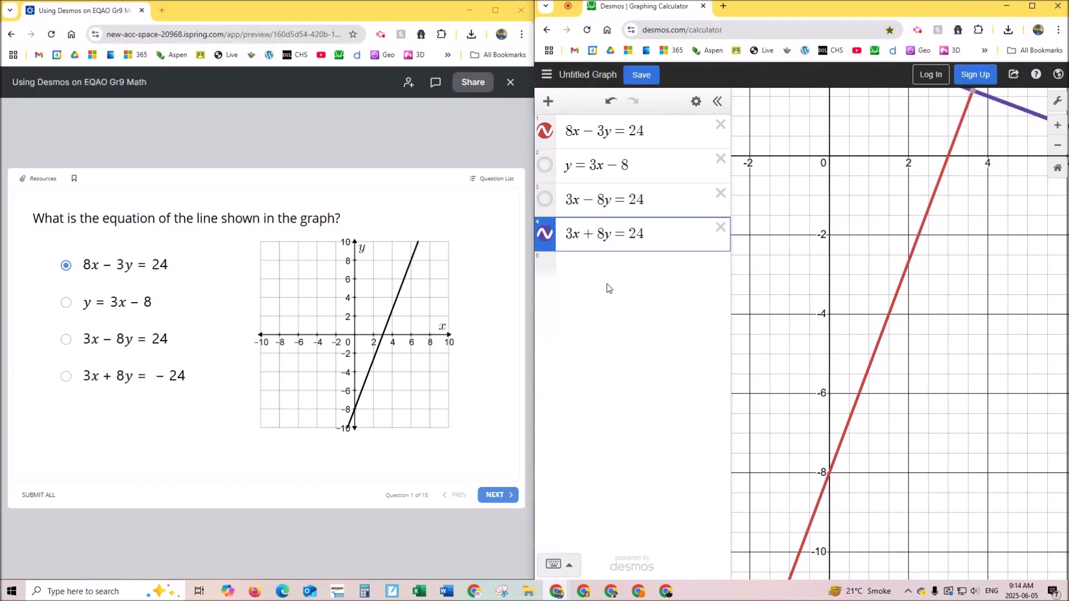
pyautogui.press('Right')
pyautogui.write('-')
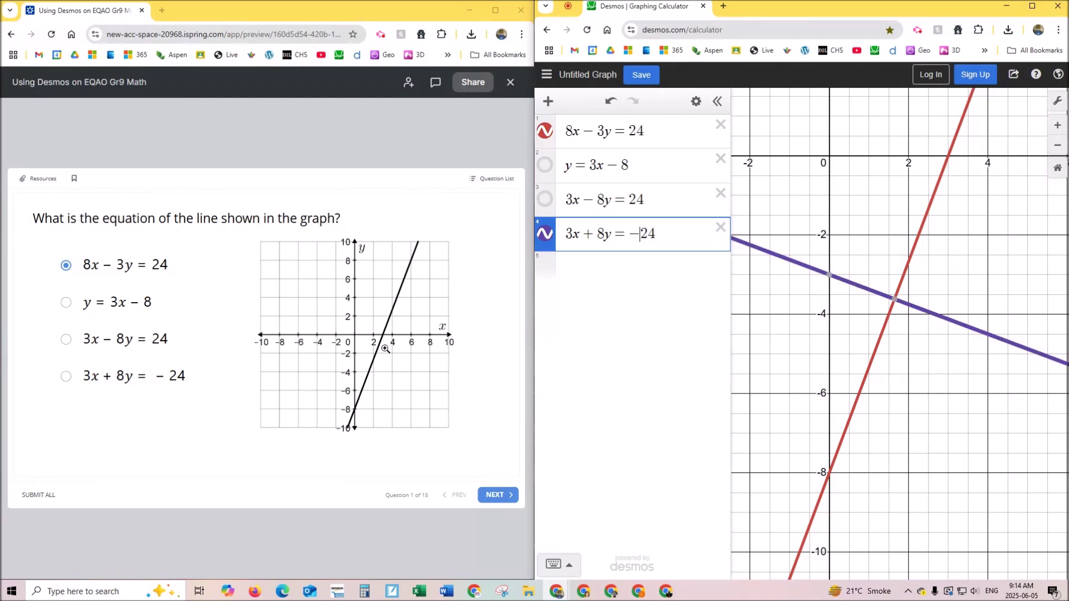
pyautogui.click(547, 233)
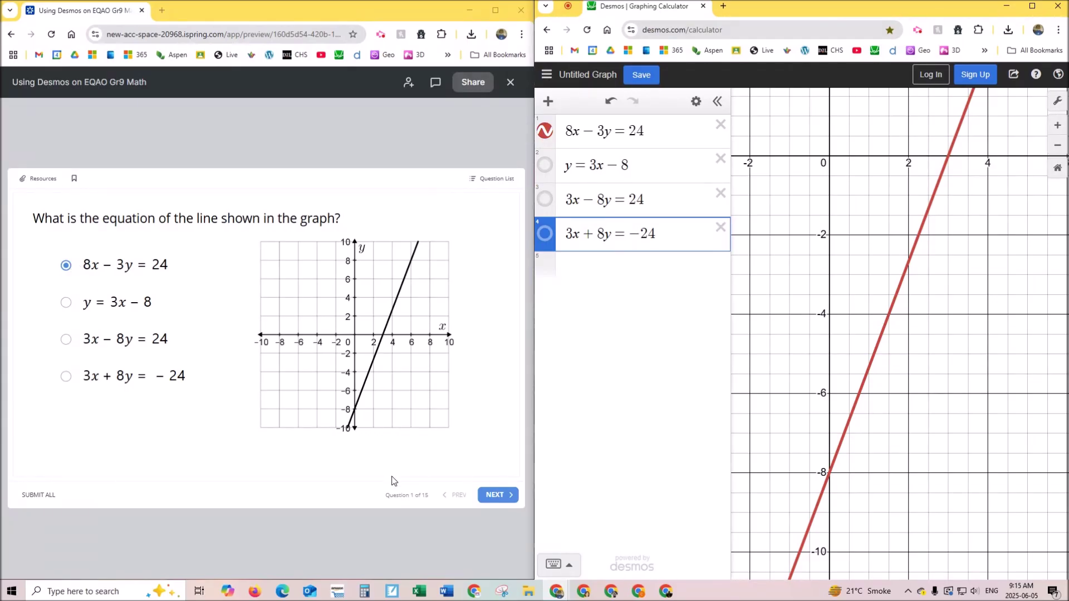
# - Go to question 2 of the quiz and delete the three hidden equations from the calculator
pyautogui.click(499, 495)
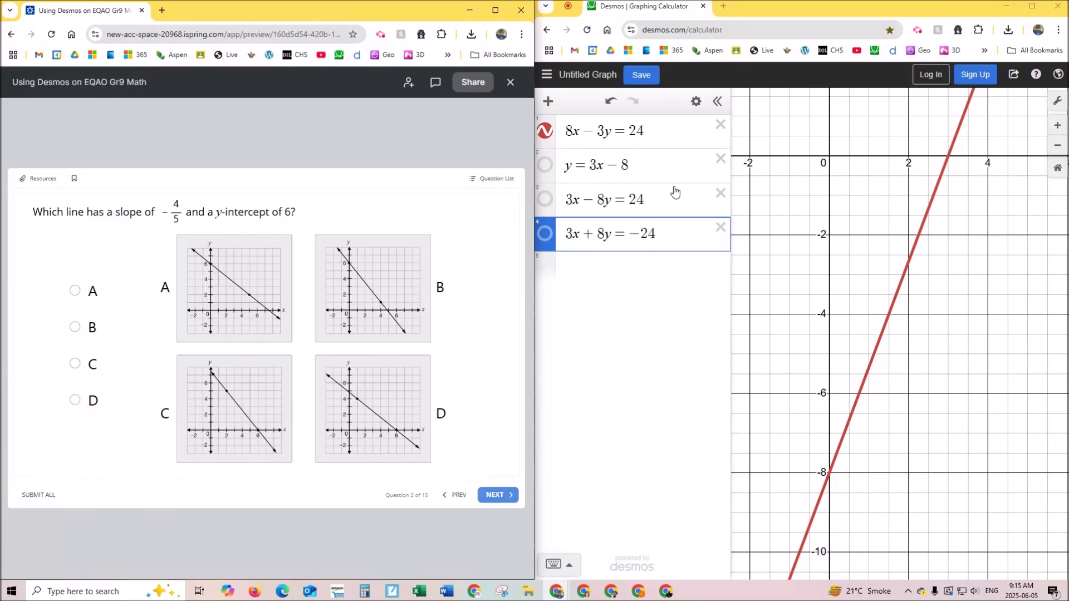
pyautogui.click(720, 227)
pyautogui.click(720, 193)
pyautogui.click(720, 159)
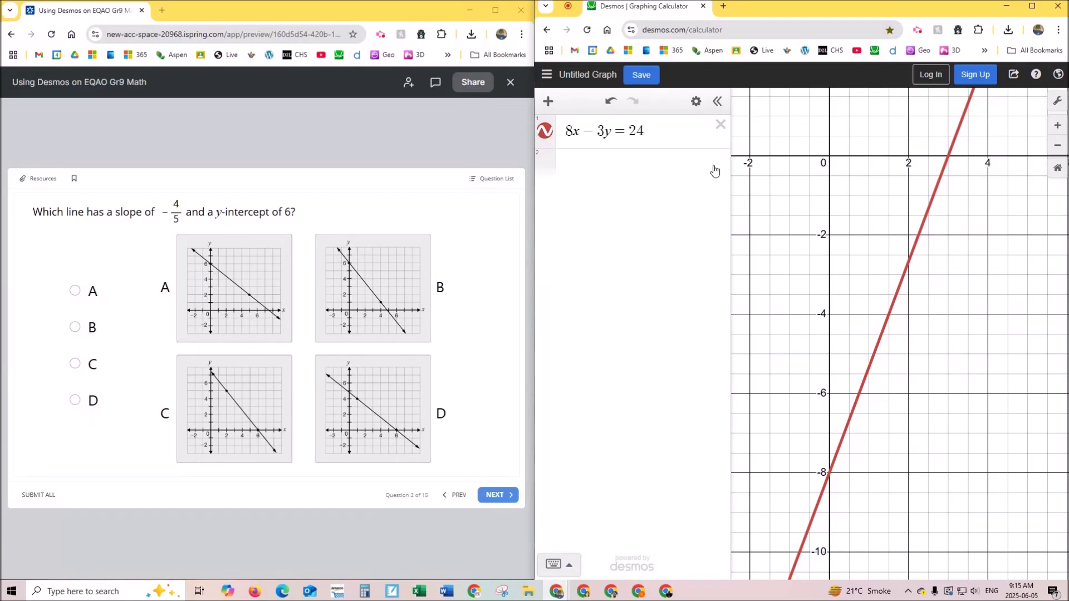
pyautogui.click(726, 8)
pyautogui.click(876, 52)
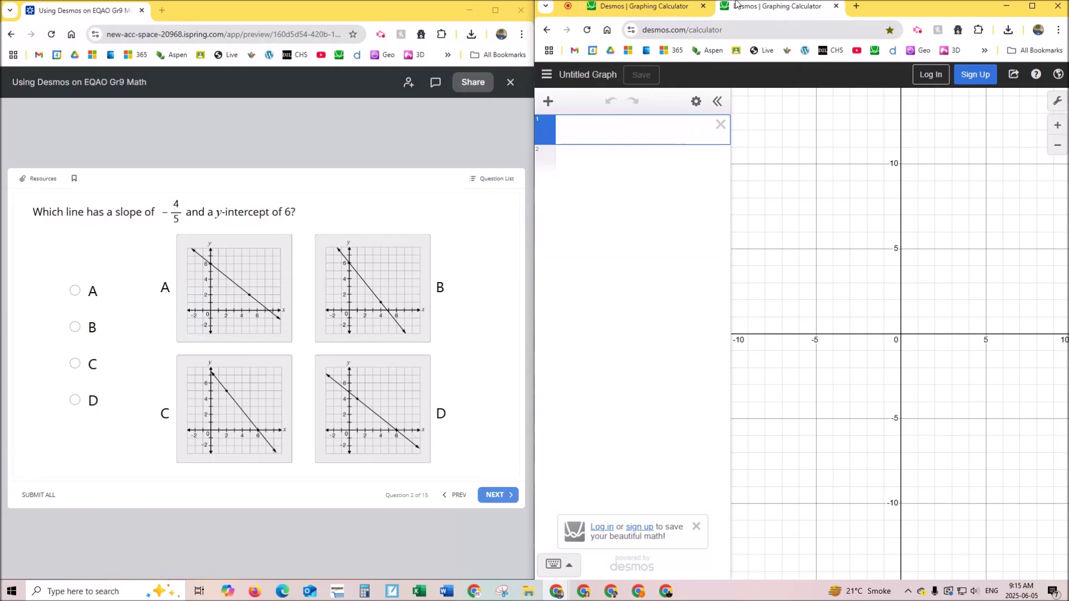
pyautogui.click(835, 6)
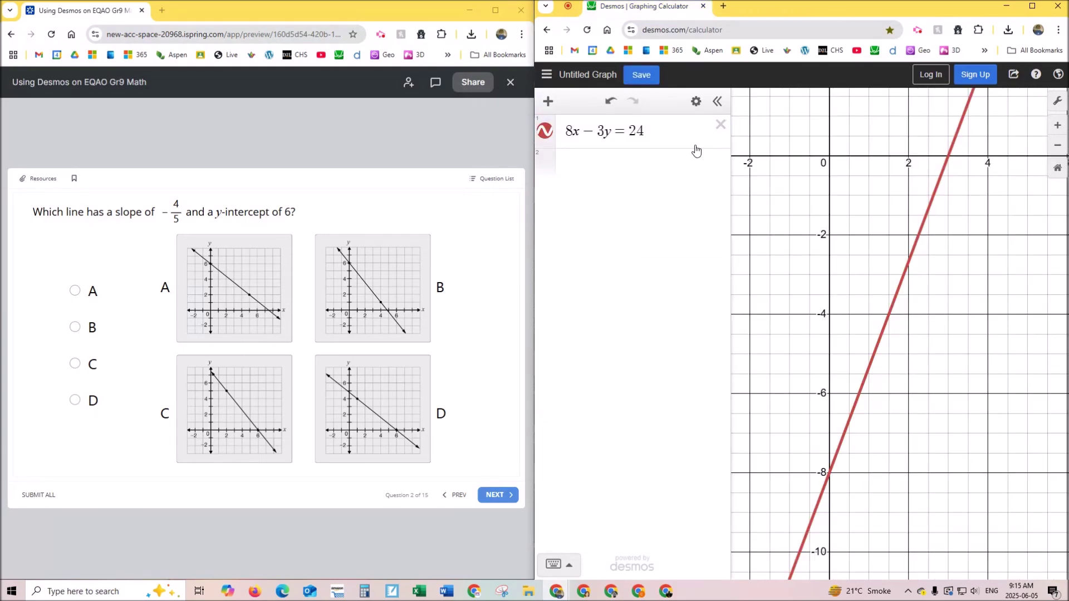
# - Delete the remaining equation 8x − 3y = 24 and enter y = −4/5 as the first expression
pyautogui.click(720, 125)
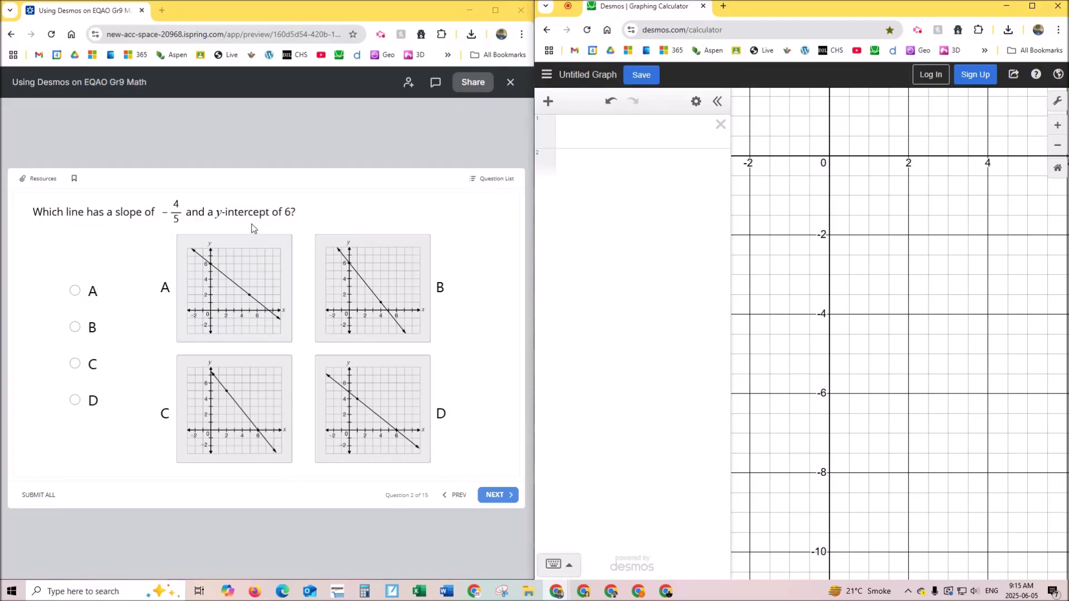
pyautogui.click(590, 133)
pyautogui.write('y=')
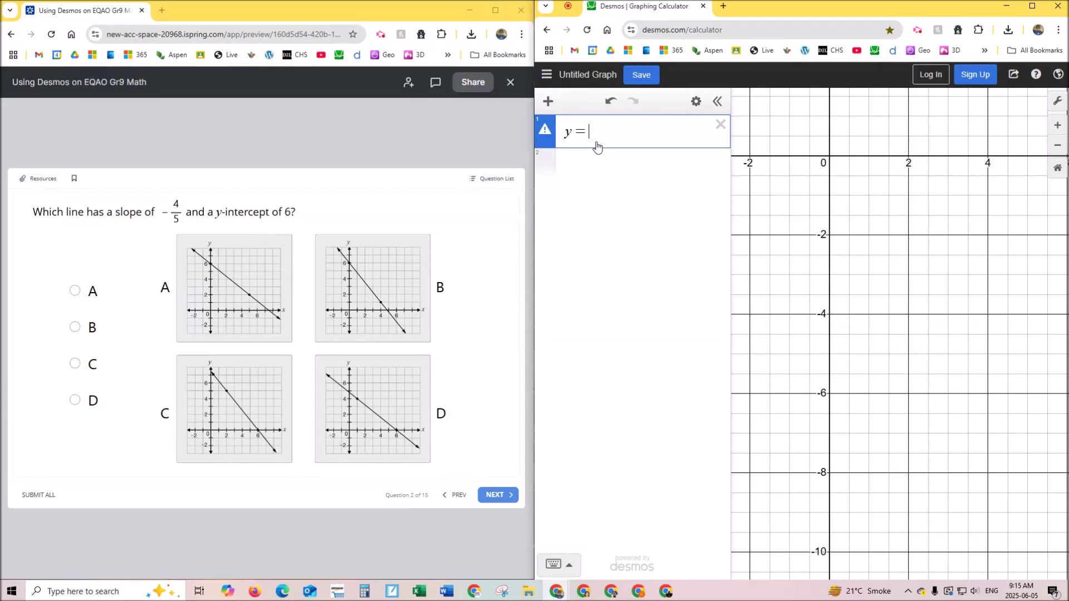
pyautogui.write('-4/5')
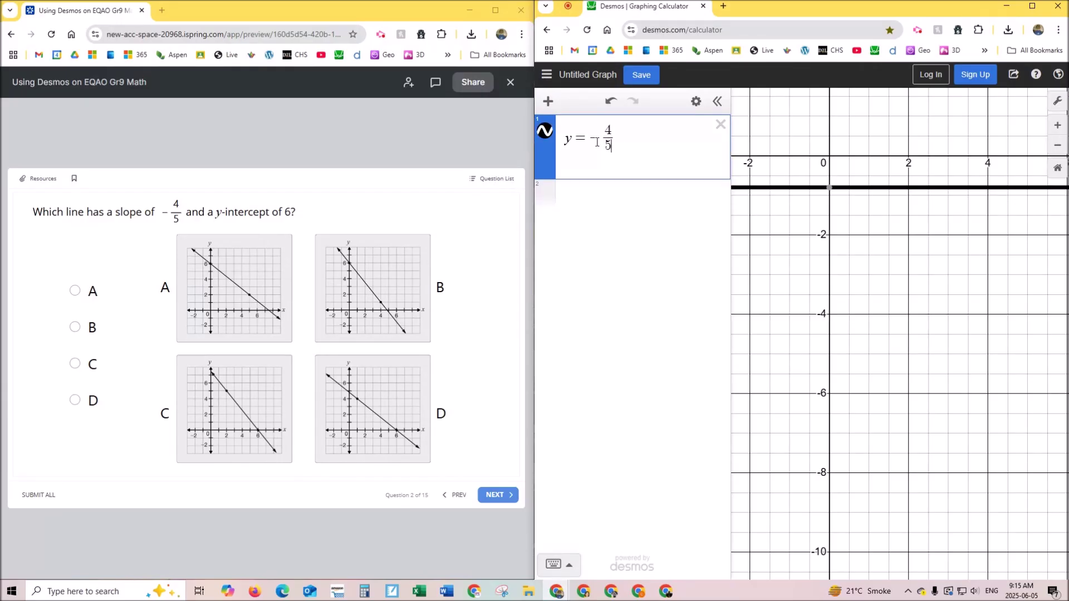
# - Complete the first expression as y = −4/5 x + 6, with x beside the fraction rather than in its denominator
pyautogui.write('x')
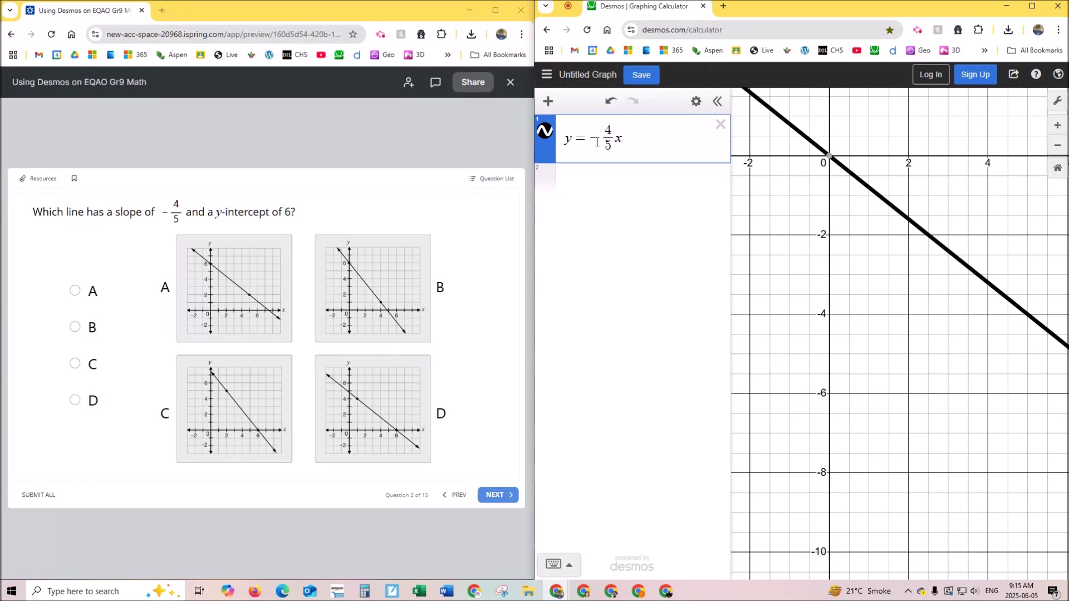
pyautogui.press('BackSpace')
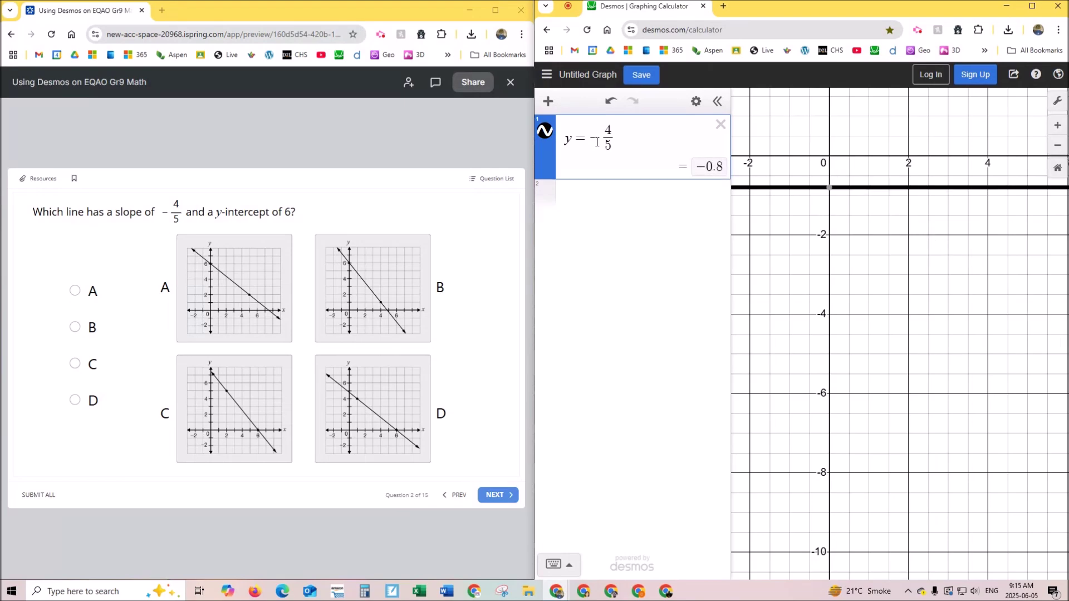
pyautogui.write('x')
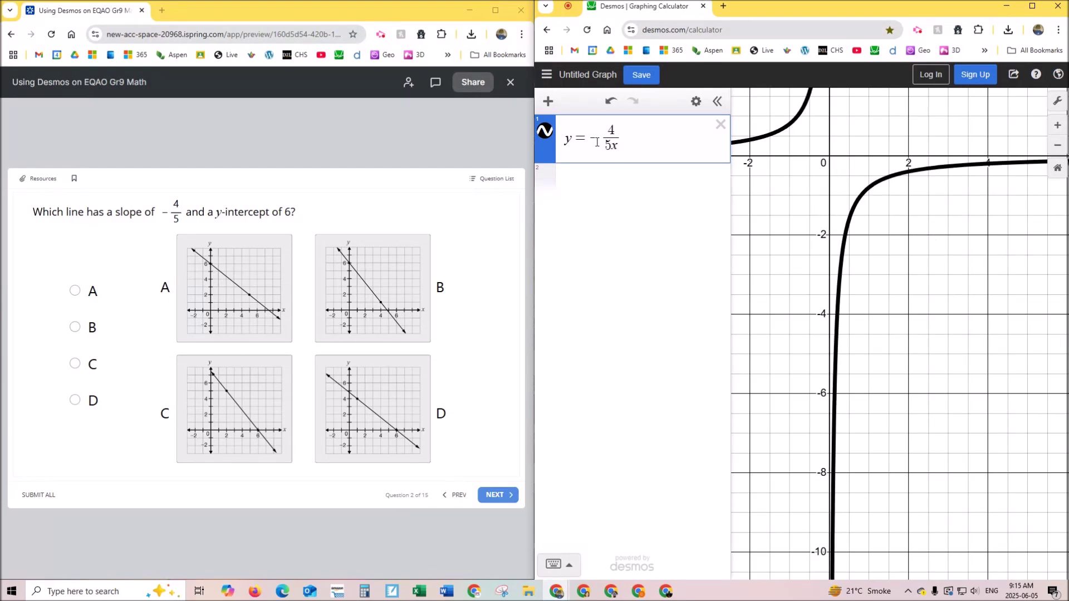
pyautogui.press('BackSpace')
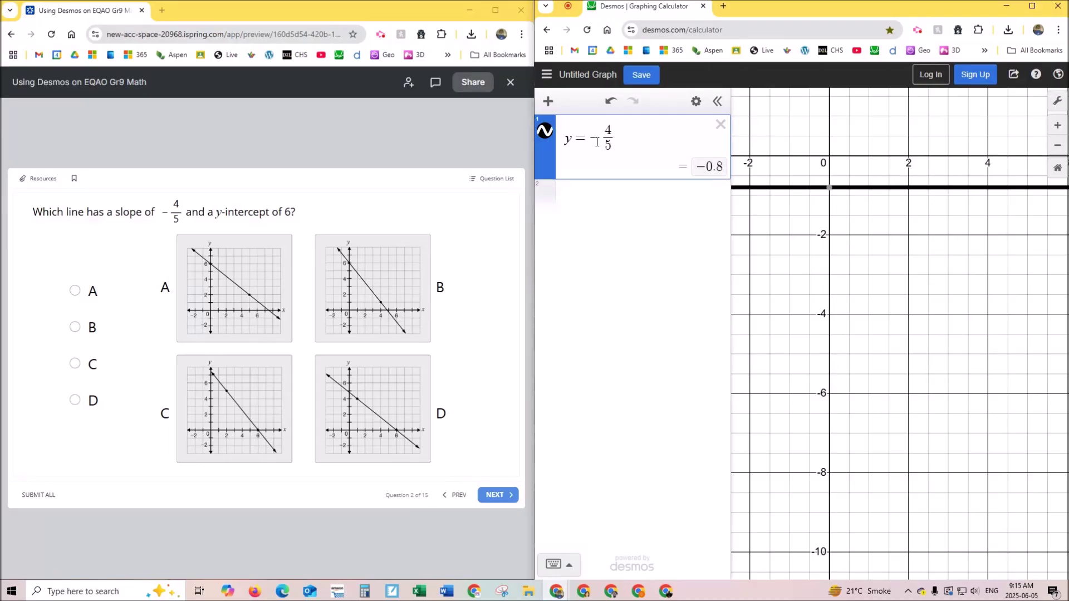
pyautogui.write('x')
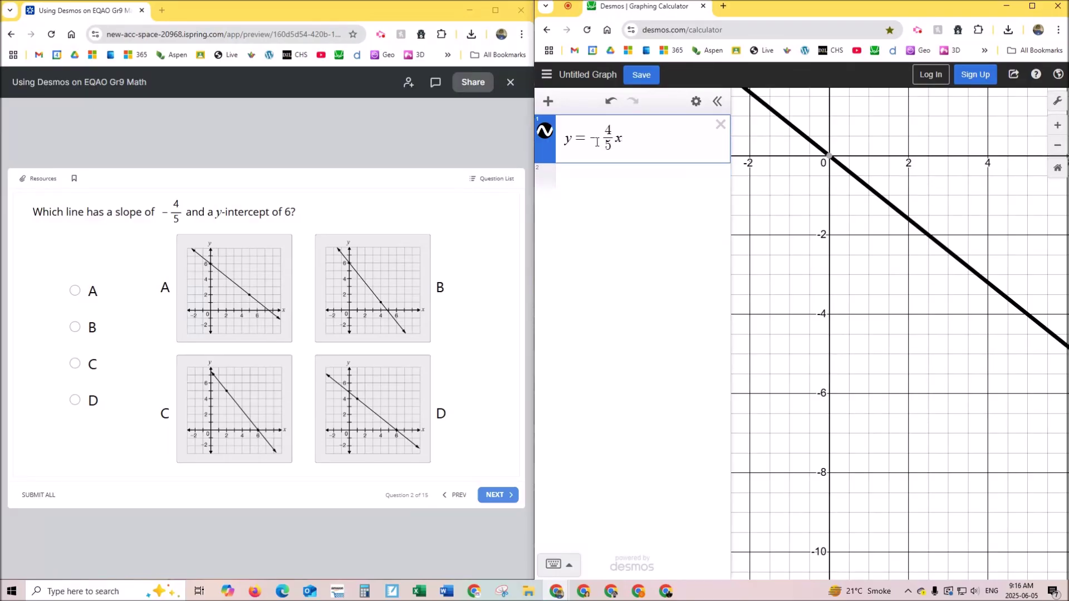
pyautogui.write('+6')
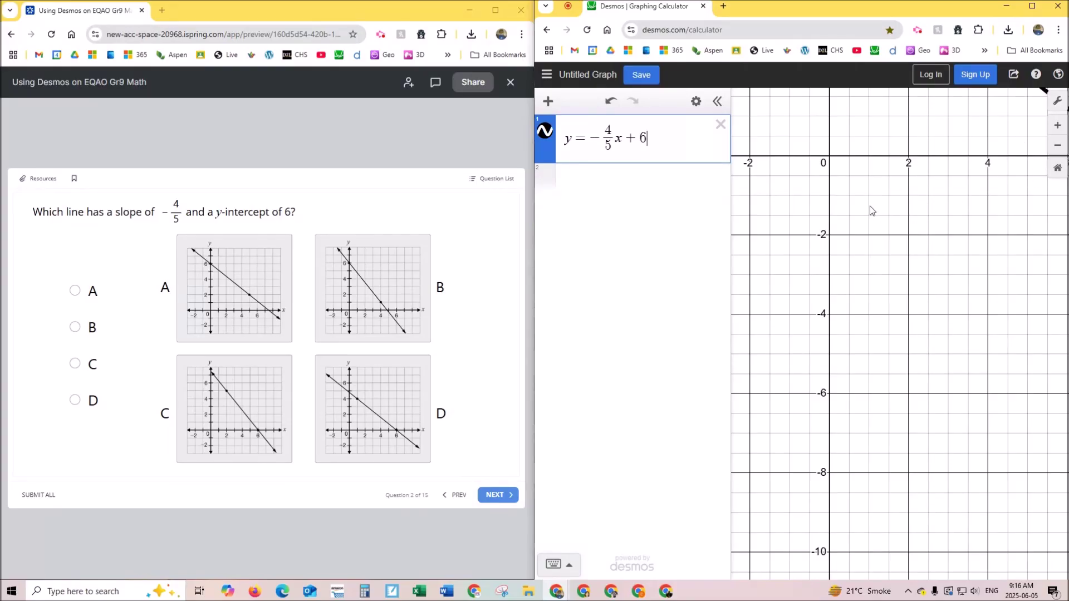
# - Show the coordinates of the line's y-intercept and x-intercept on the graph, and answer question 2 with option A
pyautogui.click(1058, 169)
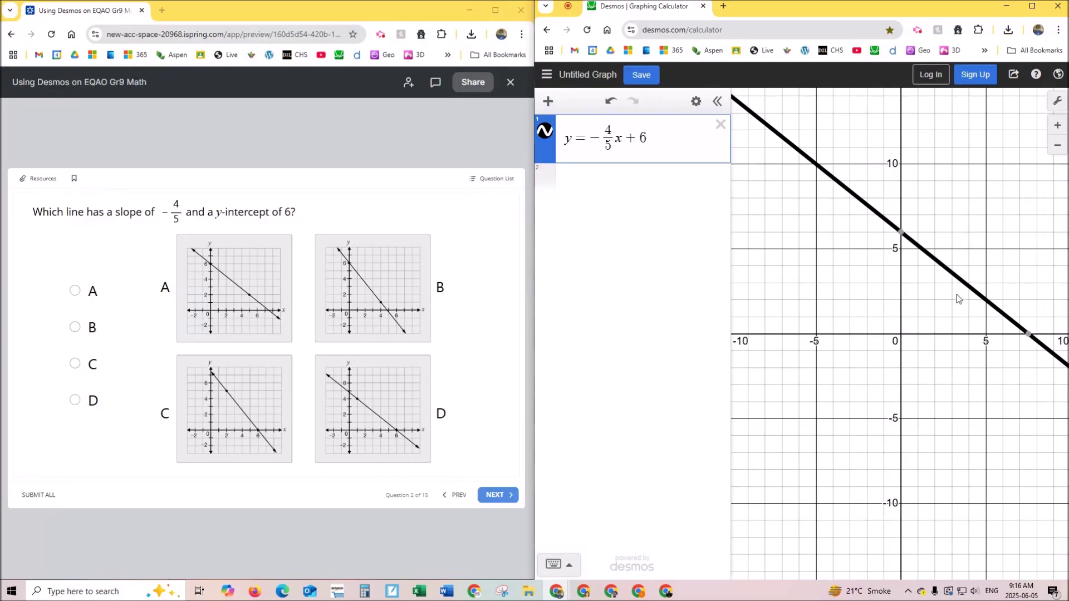
pyautogui.click(902, 236)
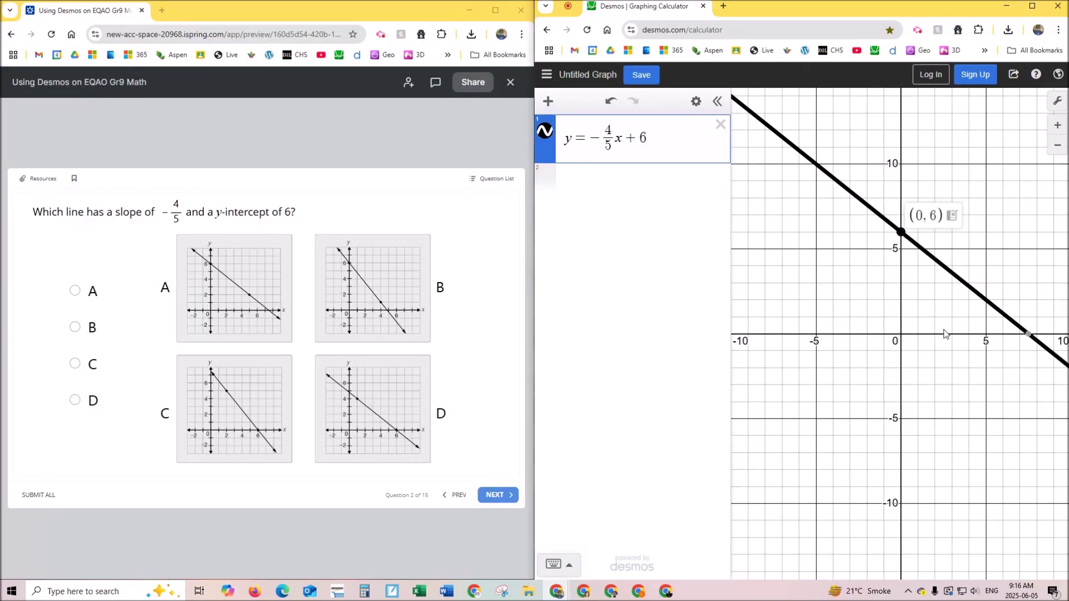
pyautogui.moveTo(944, 333); pyautogui.dragTo(857, 338)
pyautogui.scroll(2, 857, 337)
pyautogui.scroll(1, 857, 340)
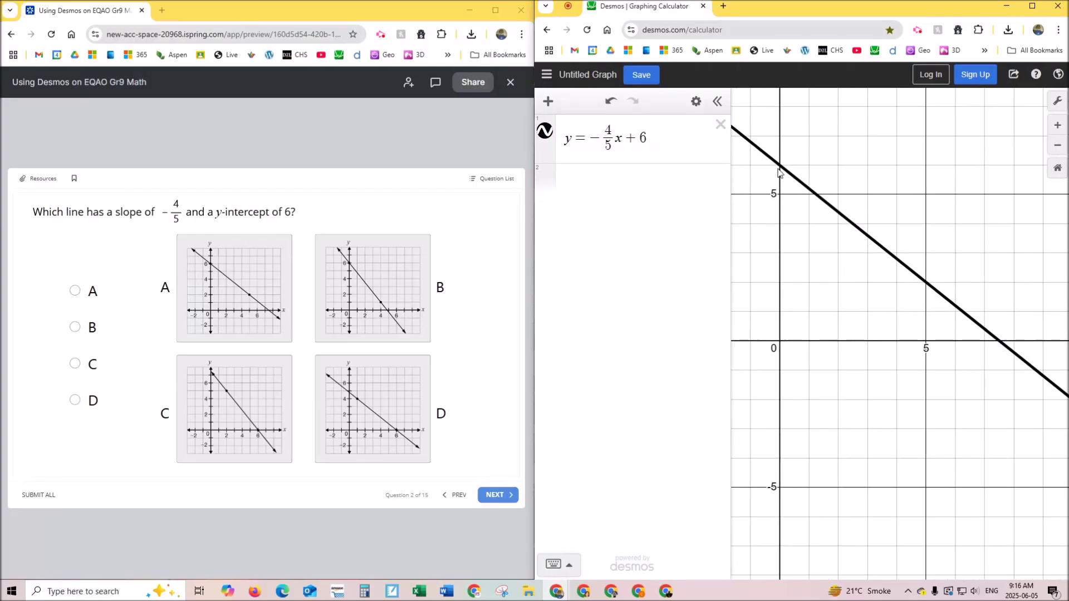
pyautogui.click(780, 166)
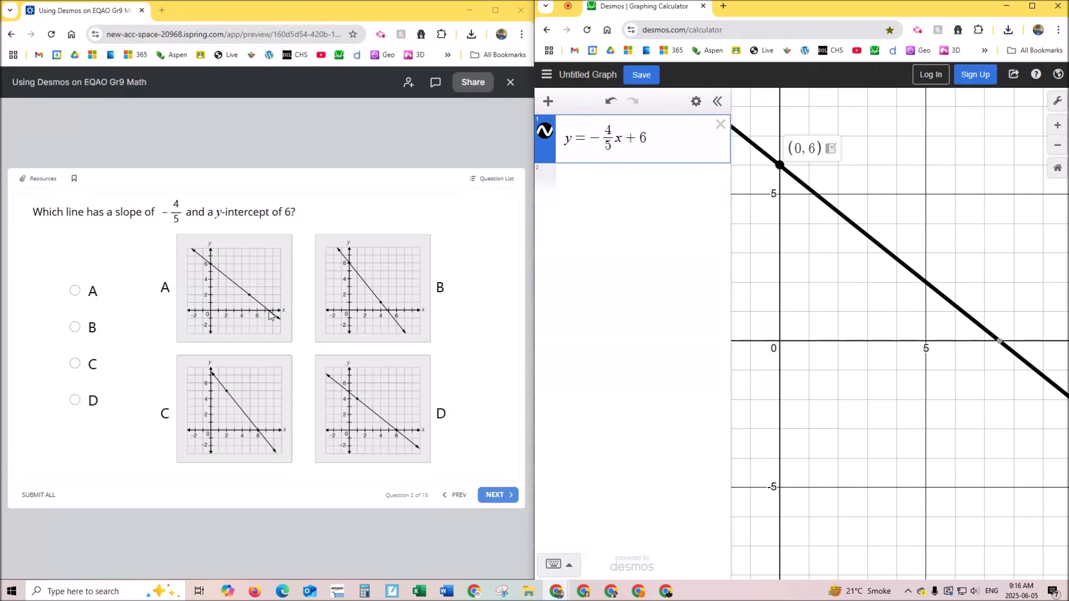
pyautogui.click(999, 342)
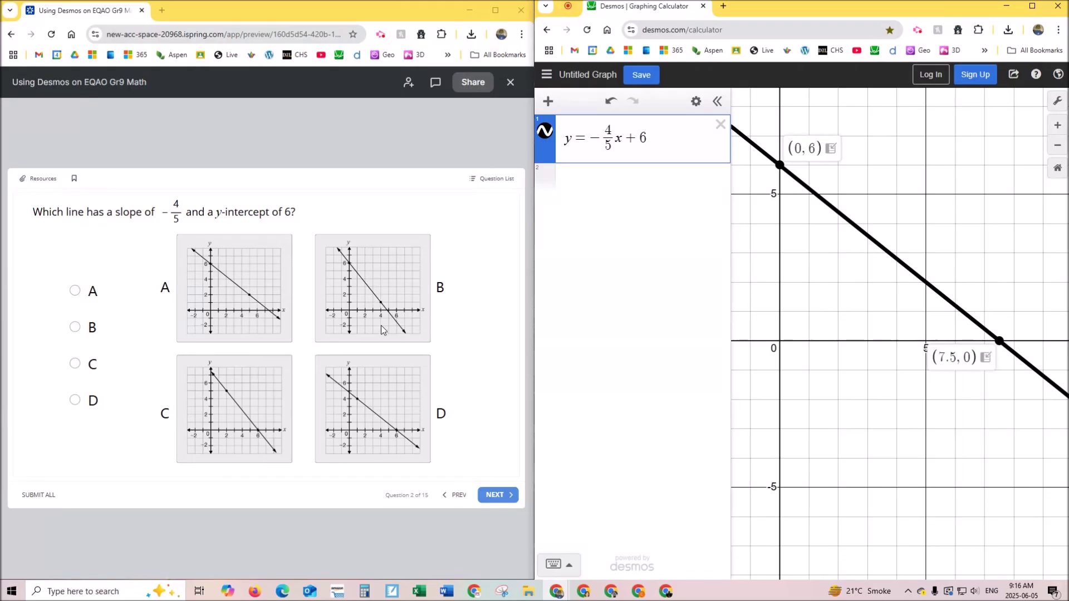
pyautogui.click(86, 291)
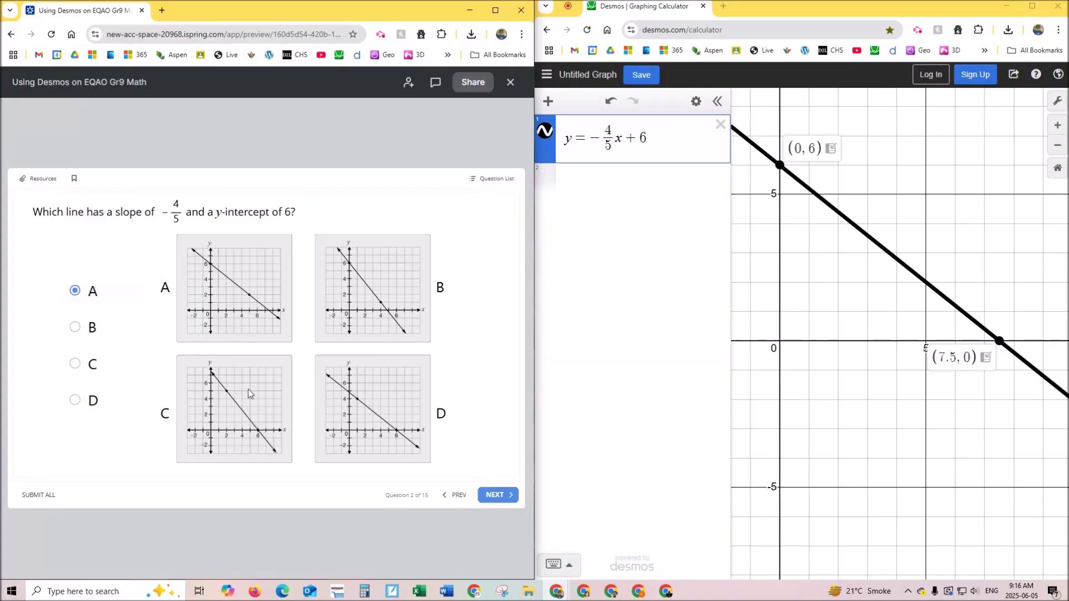
# - Go to question 3 of the quiz and open a blank Desmos graphing calculator in a new browser tab
pyautogui.click(503, 495)
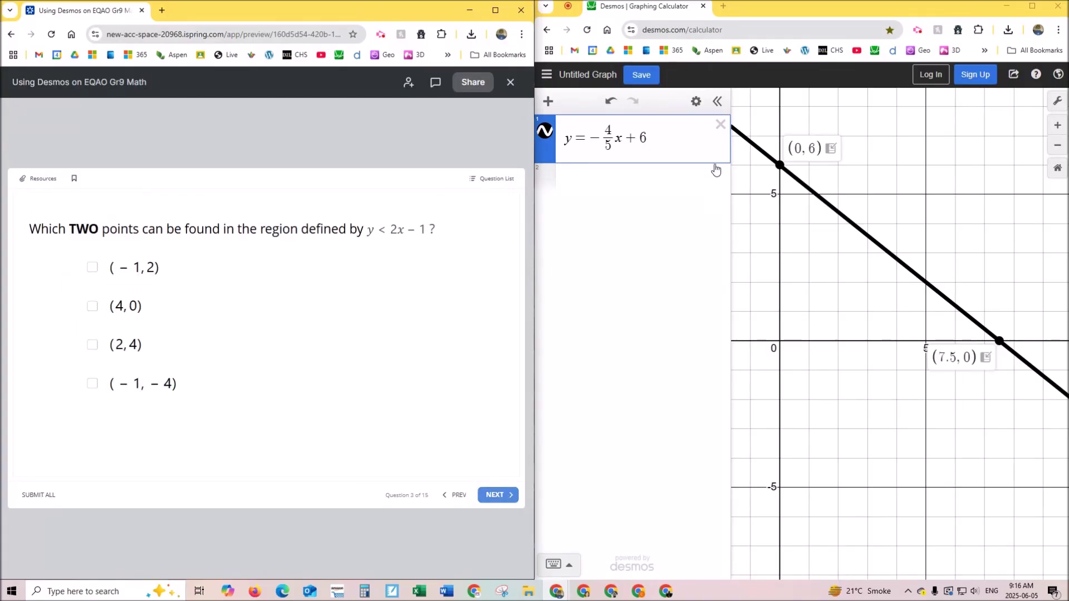
pyautogui.click(725, 7)
pyautogui.click(725, 7)
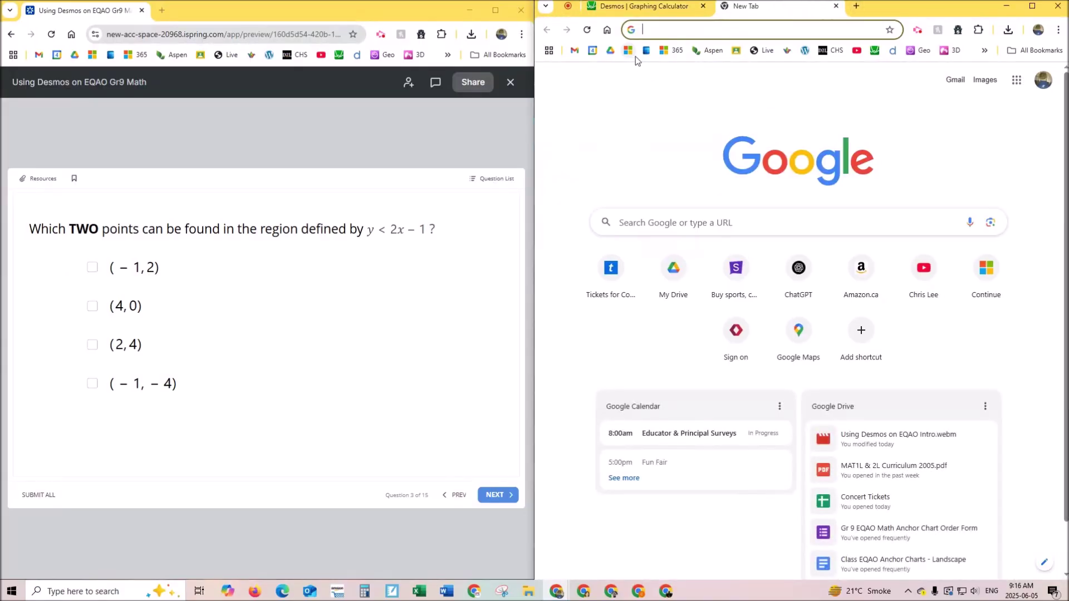
pyautogui.click(889, 51)
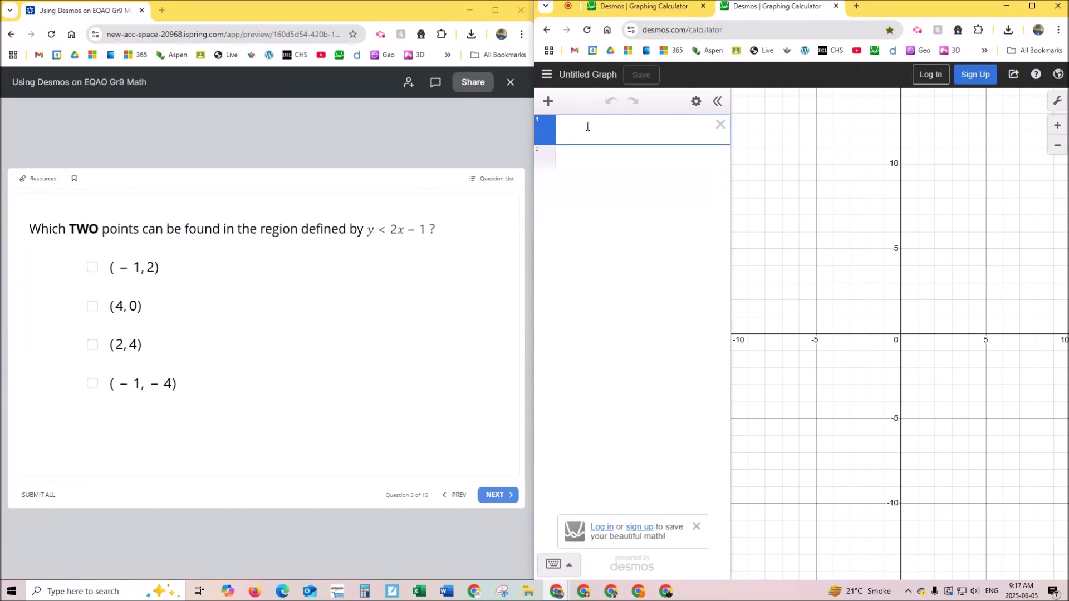
# - Graph the inequality y < 2x − 1 as the first expression
pyautogui.write('y<')
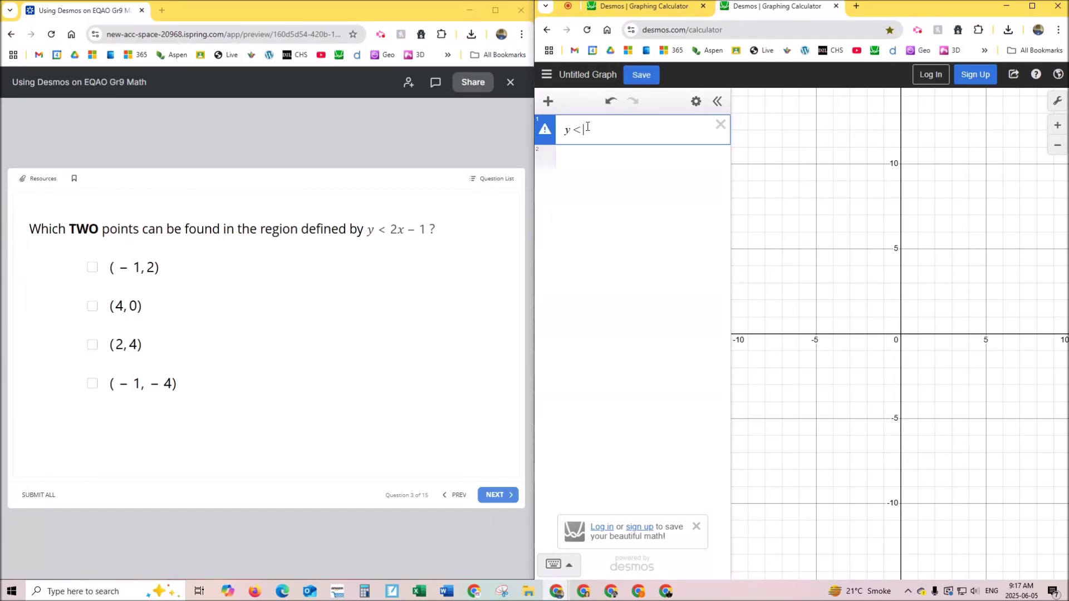
pyautogui.write('2x-1')
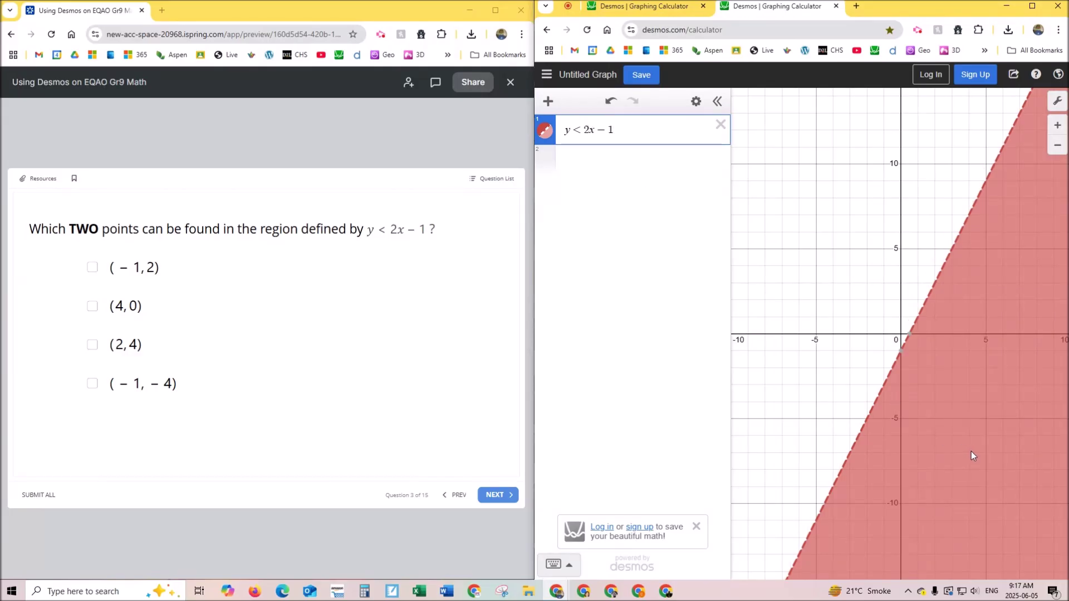
pyautogui.moveTo(976, 457); pyautogui.dragTo(950, 415)
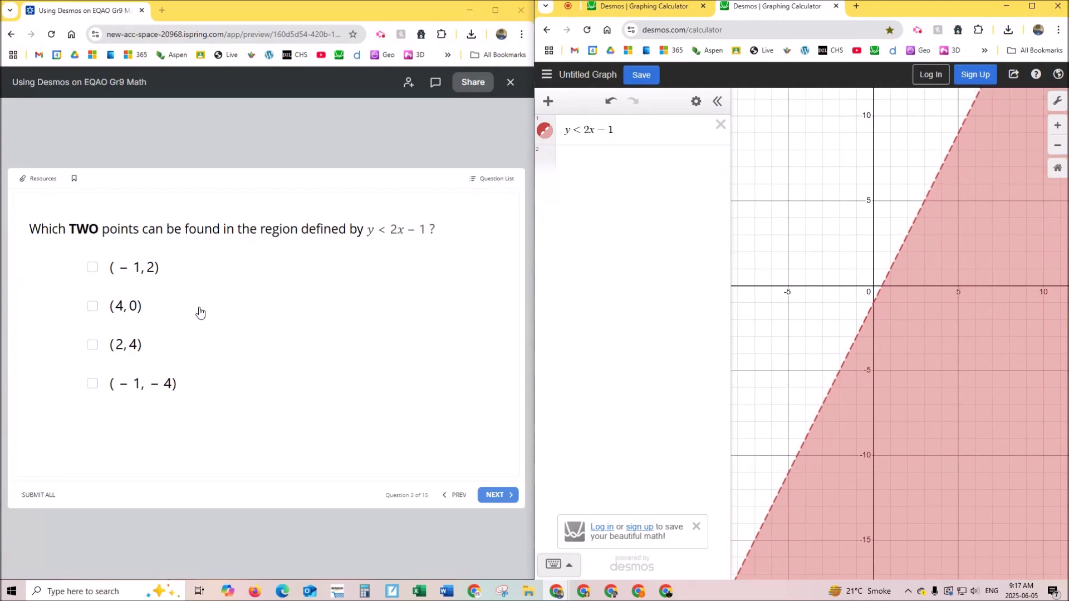
# - Plot the first three answer points of question 3, (−1, 2), (4, 0) and (2, 4), as separate expressions below the inequality
pyautogui.click(590, 171)
pyautogui.write('(-1,2')
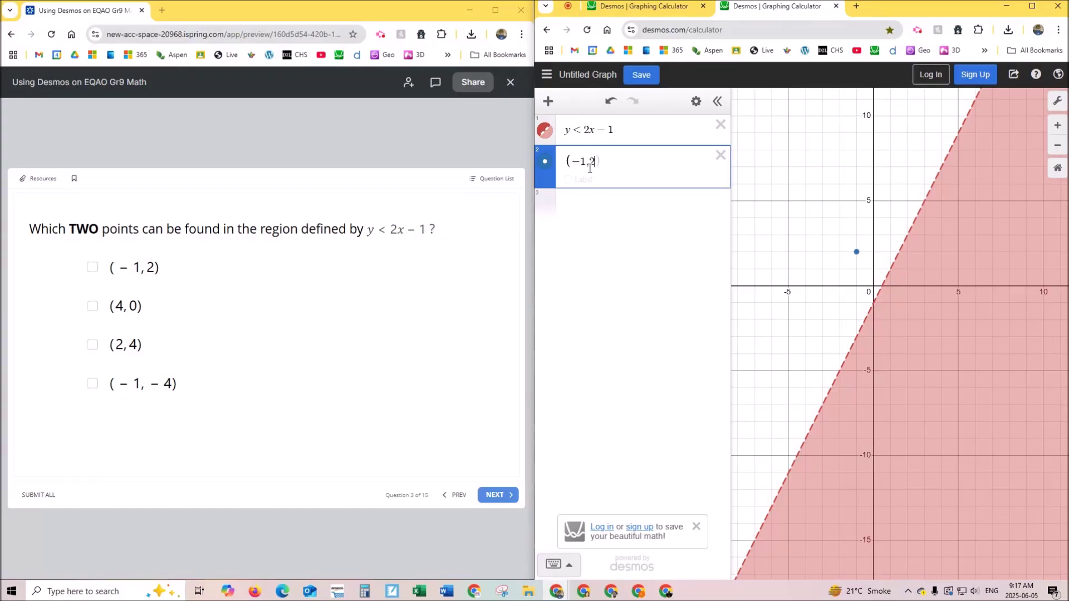
pyautogui.write(')')
pyautogui.press('Return')
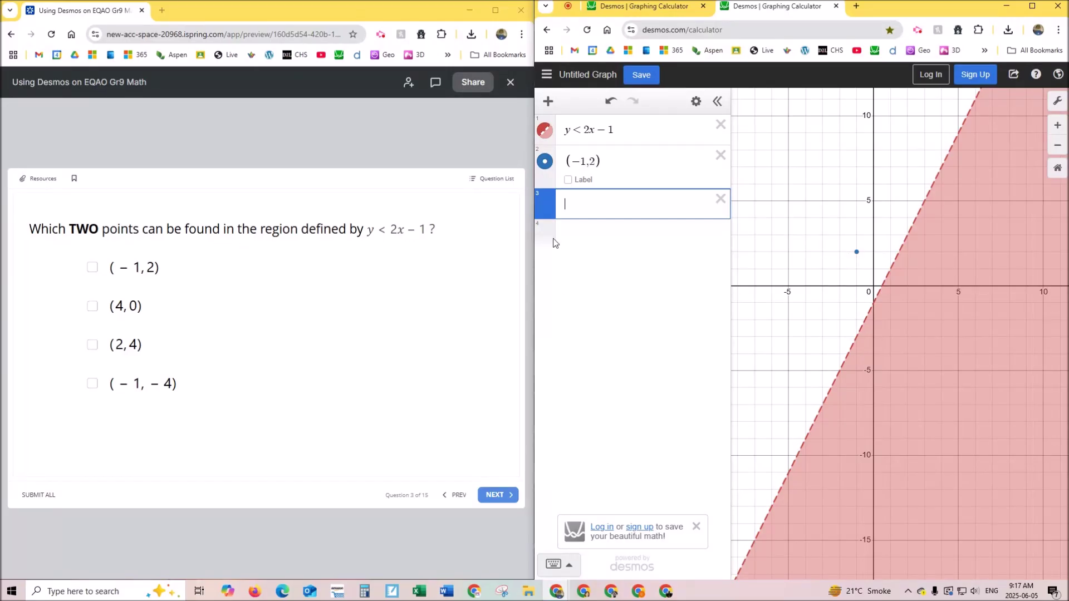
pyautogui.write('(4,0)')
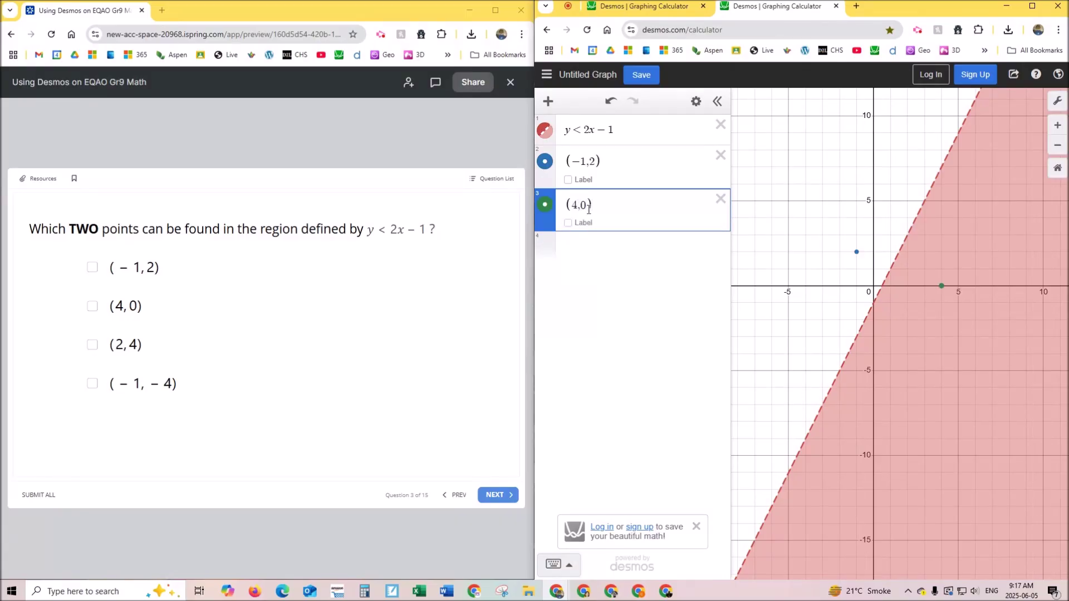
pyautogui.click(595, 254)
pyautogui.write('(2,4')
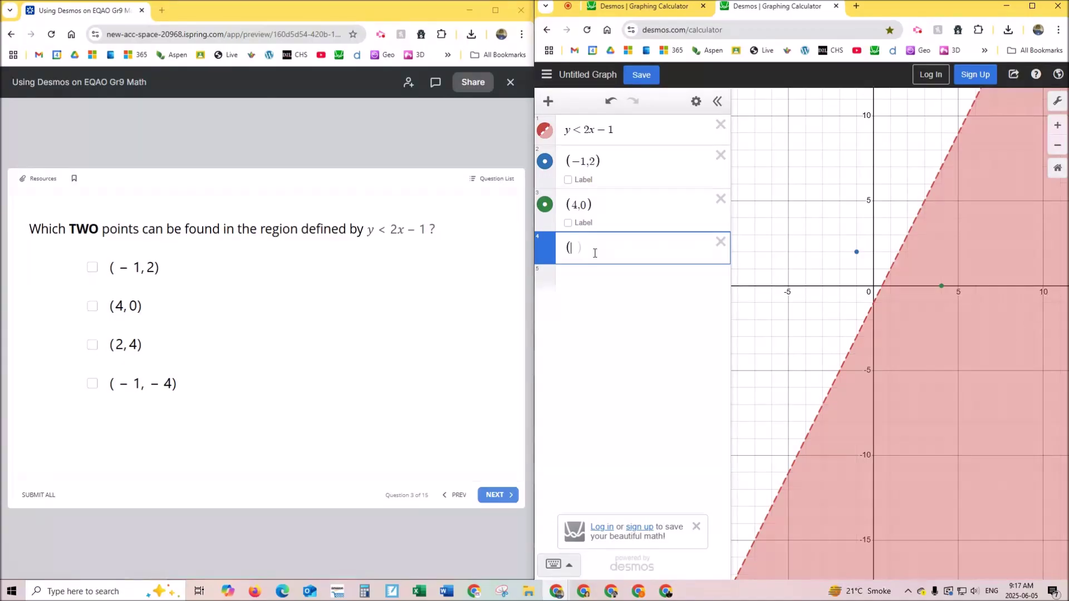
pyautogui.write(')')
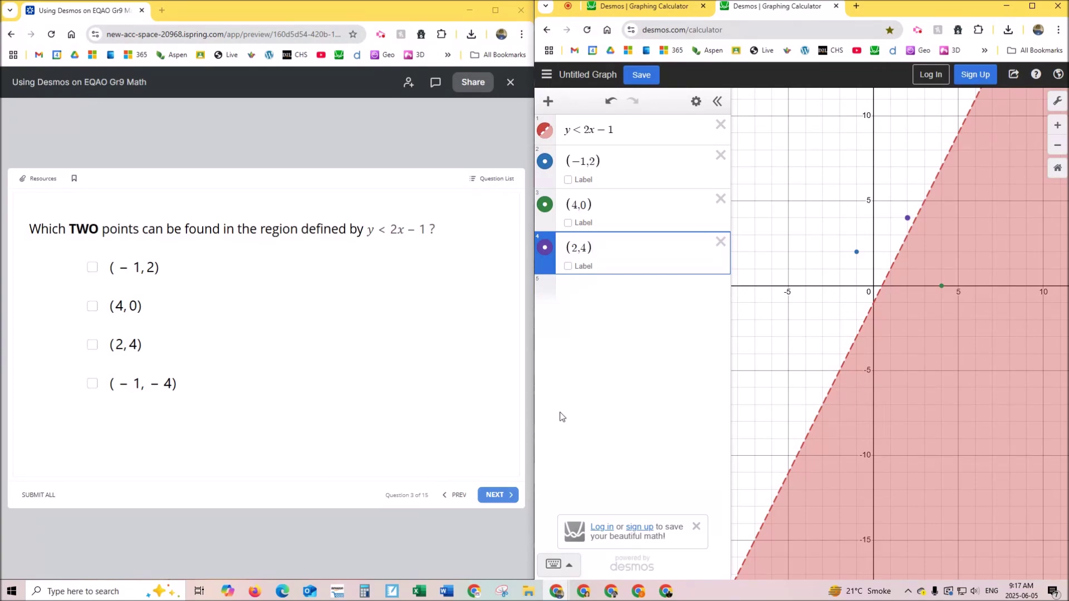
# - Plot the point (−1, −4) as the fifth expression, and select (−1, −4) and (4, 0) as the answers to question 3
pyautogui.click(590, 294)
pyautogui.write('(-1,-')
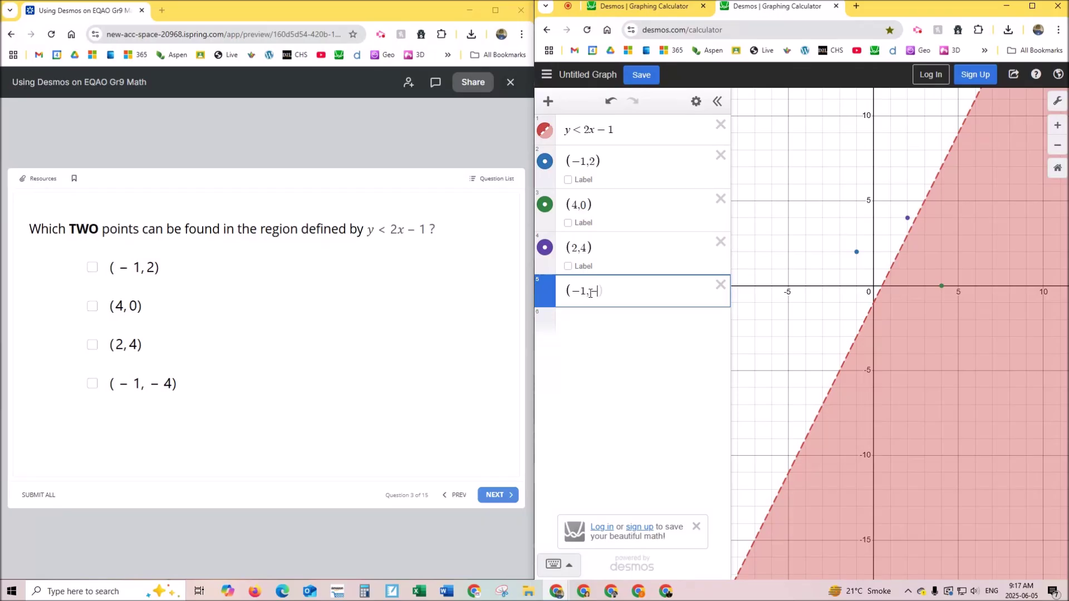
pyautogui.write('4)')
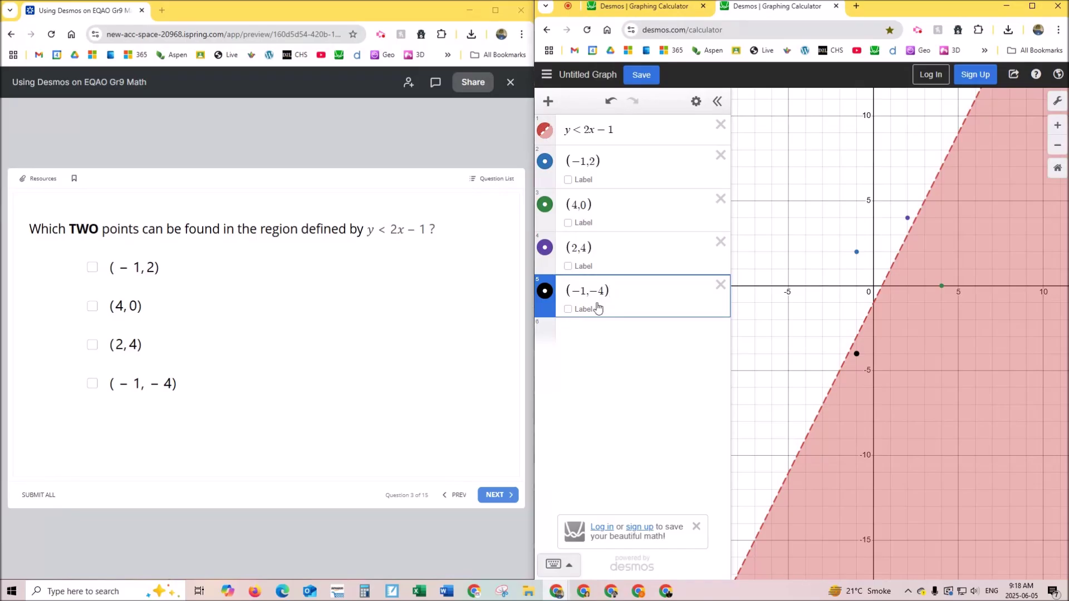
pyautogui.click(93, 384)
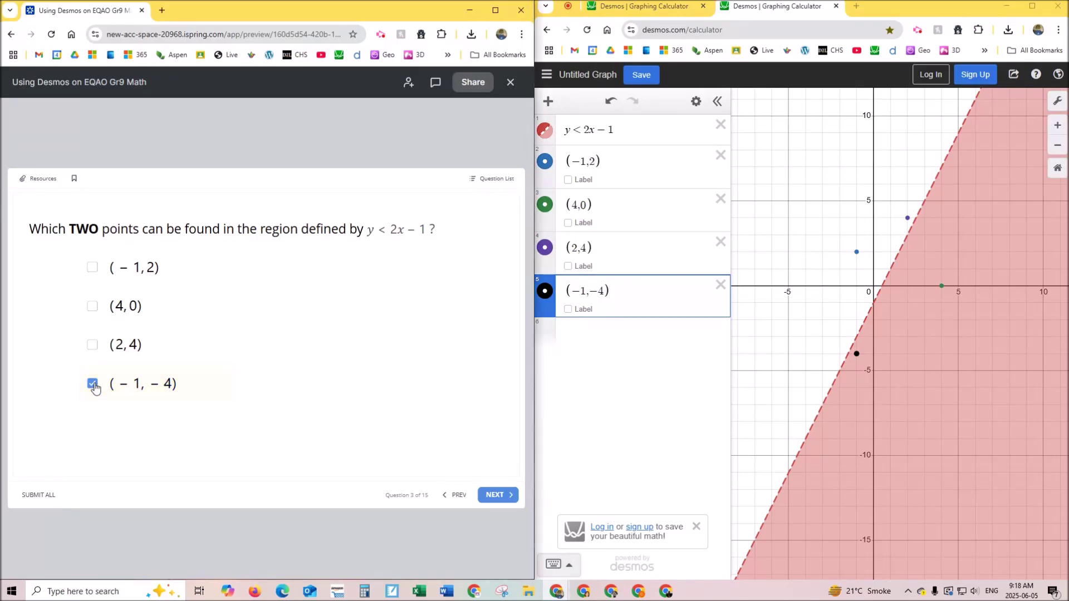
pyautogui.click(91, 307)
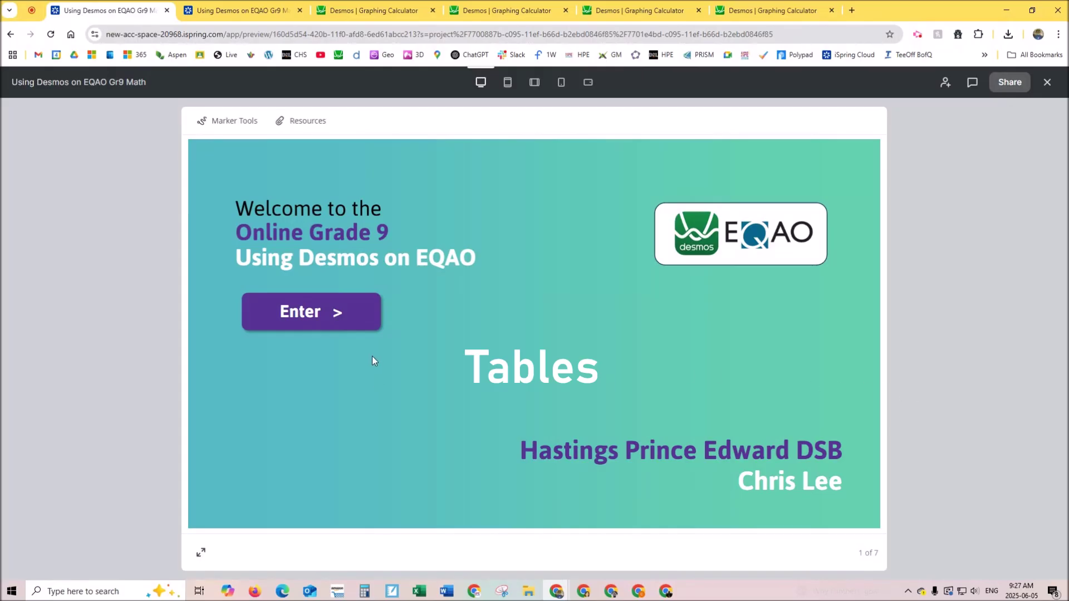
# - Switch to the quiz tab with question 4 and arrange its window side by side with the Desmos calculator window
pyautogui.click(242, 11)
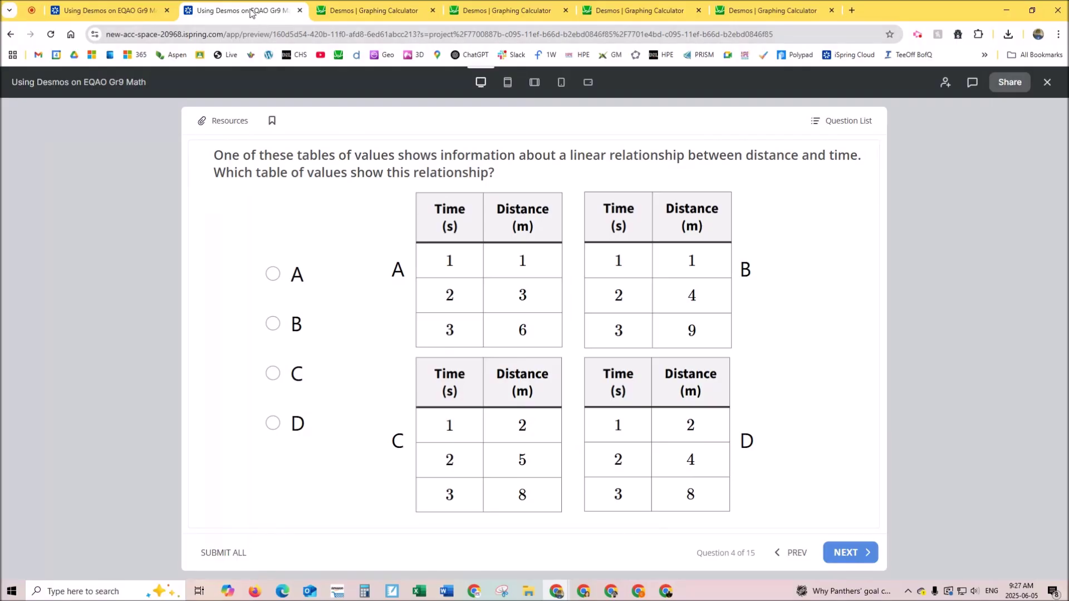
pyautogui.moveTo(250, 10); pyautogui.dragTo(1, 184)
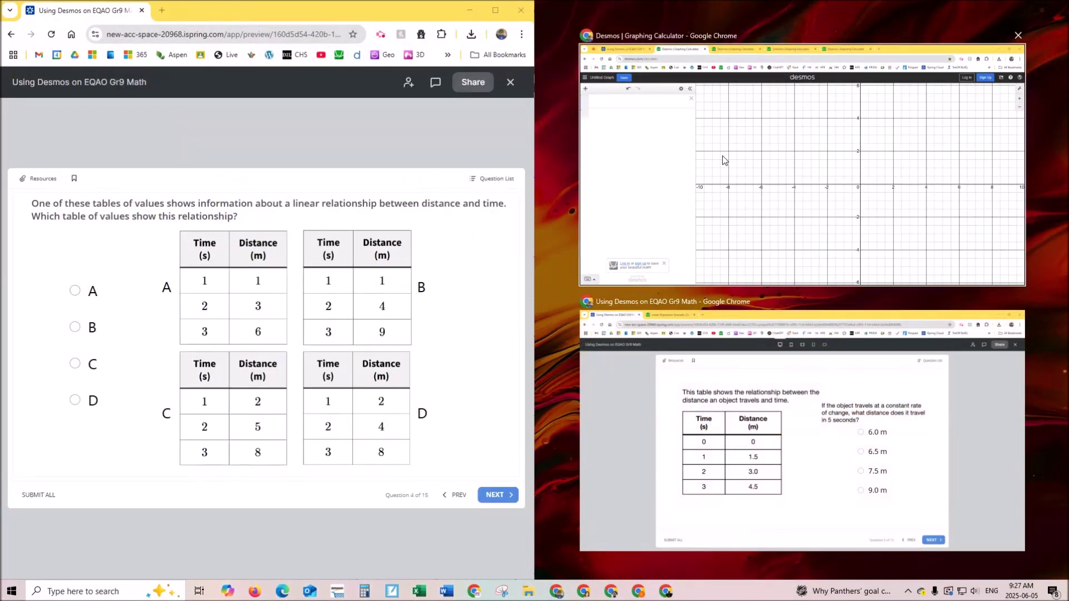
pyautogui.click(723, 160)
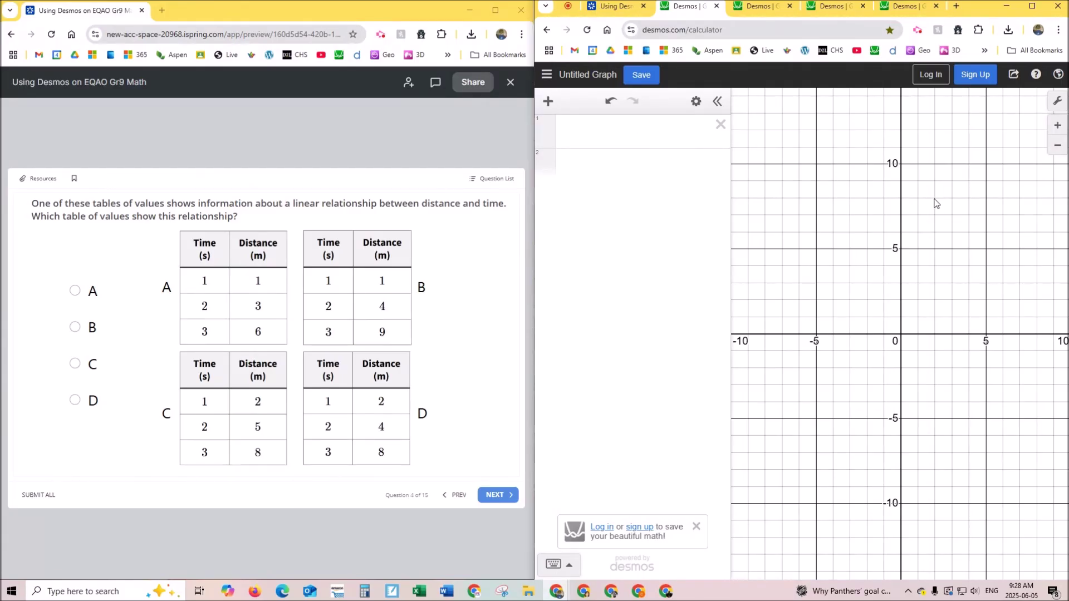
# - Insert a table in the calculator and enter 1, 2 and 3 as its x₁ values
pyautogui.click(548, 104)
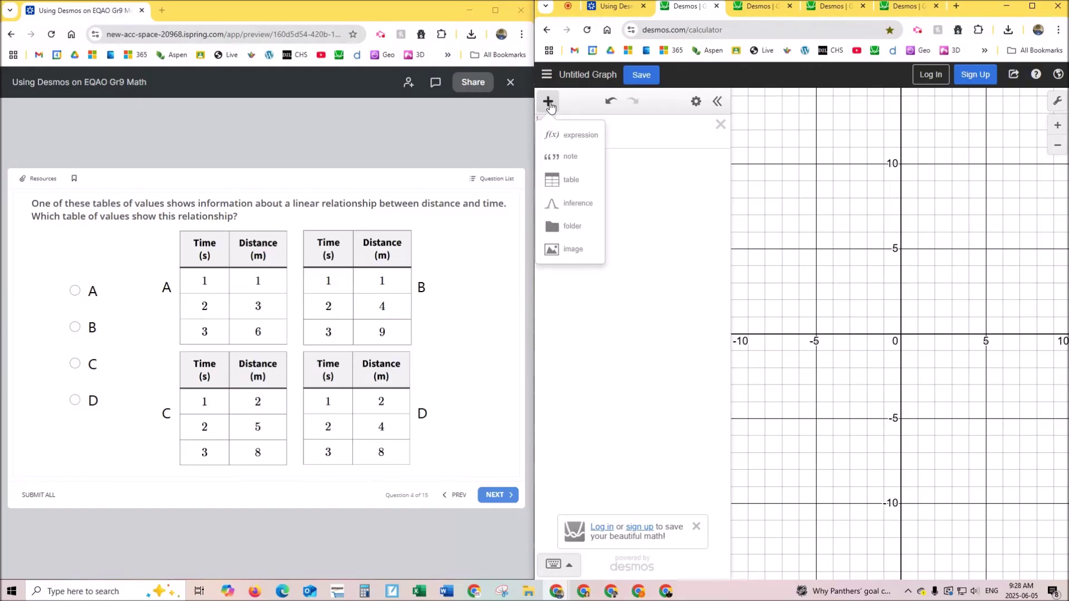
pyautogui.click(567, 181)
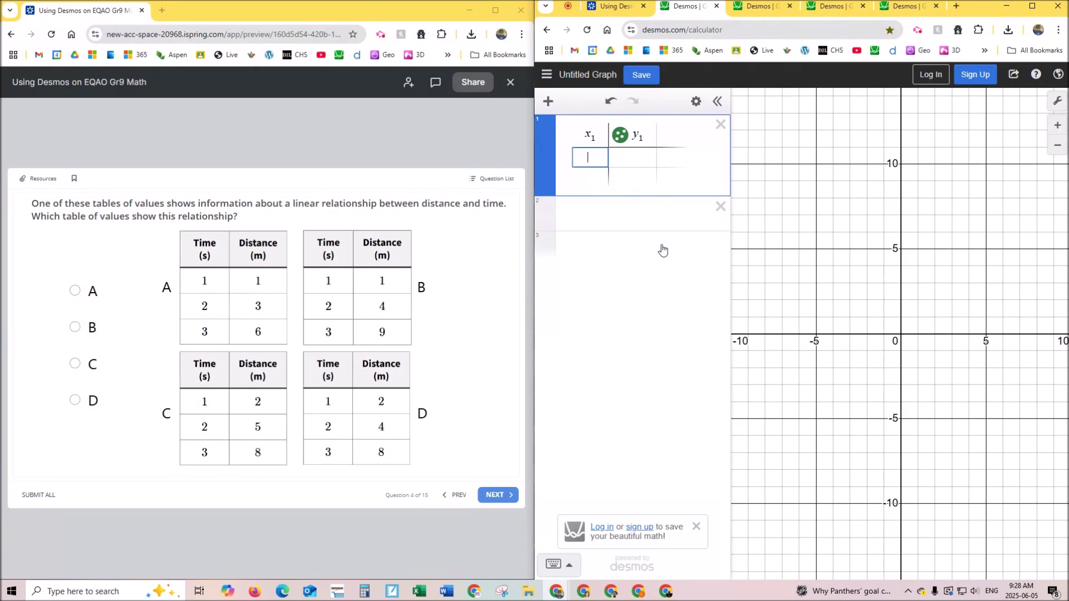
pyautogui.write('1')
pyautogui.press('Return')
pyautogui.write('2')
pyautogui.press('Return')
pyautogui.write('3')
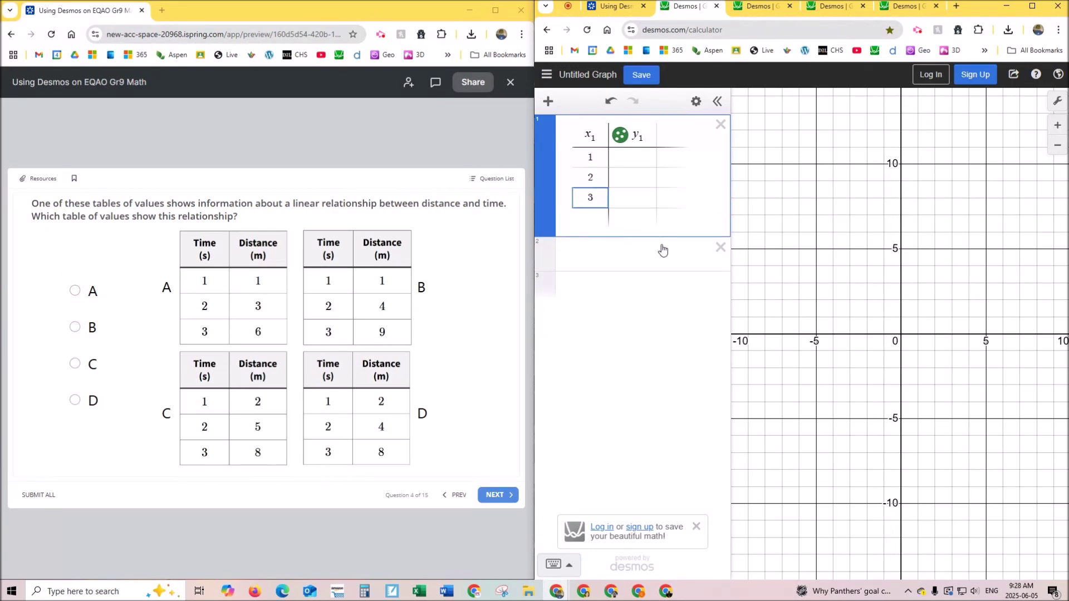
# - Enter the distances of option A, 1, 3 and 6, as the table's y₁ values
pyautogui.click(644, 158)
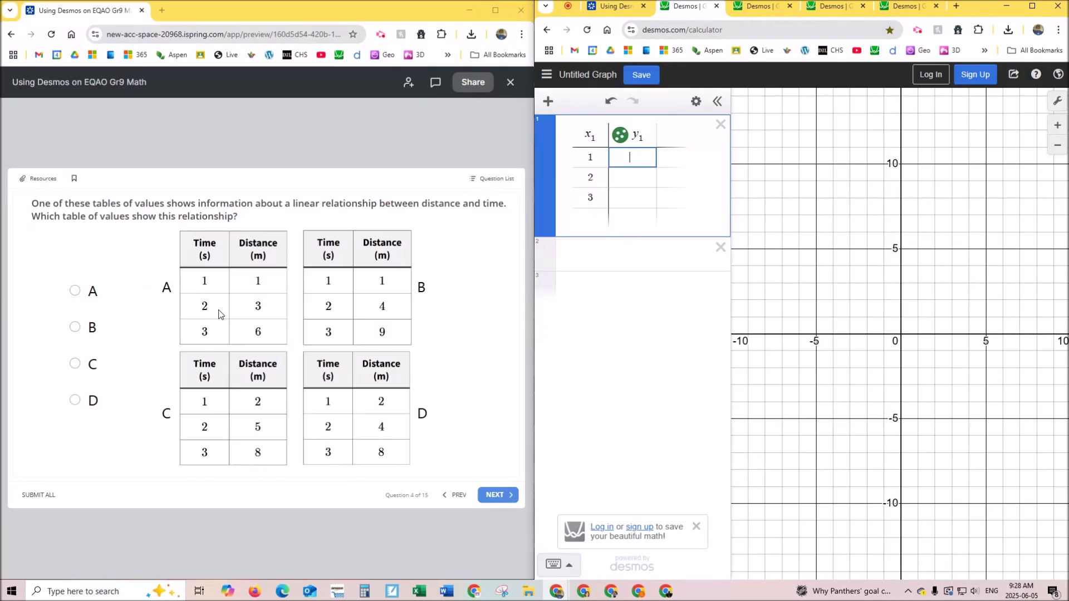
pyautogui.write('1')
pyautogui.press('Return')
pyautogui.write('3')
pyautogui.press('Return')
pyautogui.write('6')
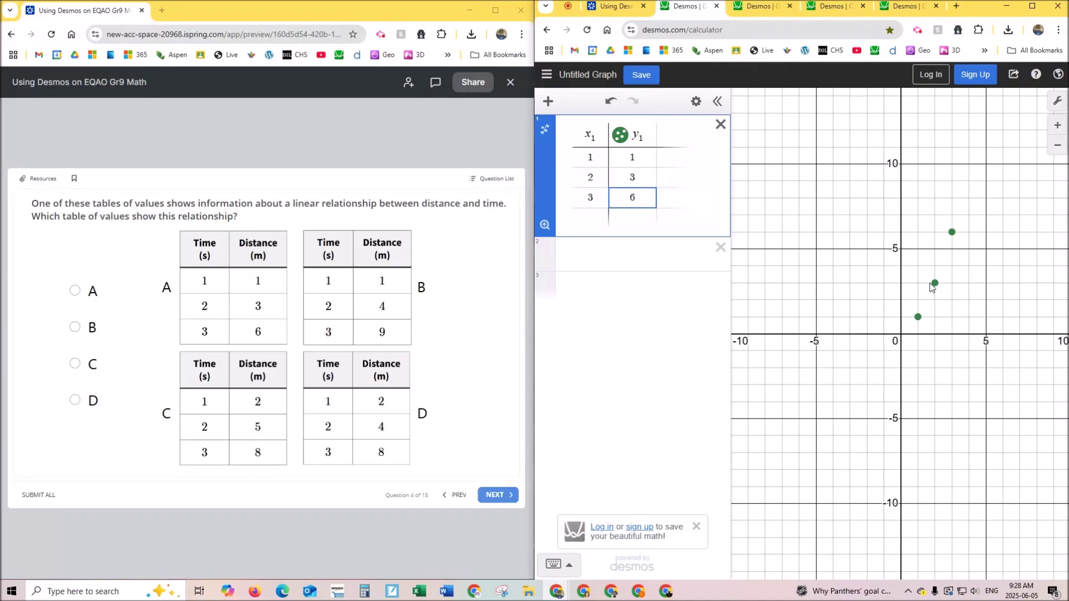
# - Change the y₁ values for x₁ = 2 and 3 to 4 and 9 to plot option B's table
pyautogui.moveTo(957, 309); pyautogui.dragTo(893, 330)
pyautogui.scroll(5, 894, 330)
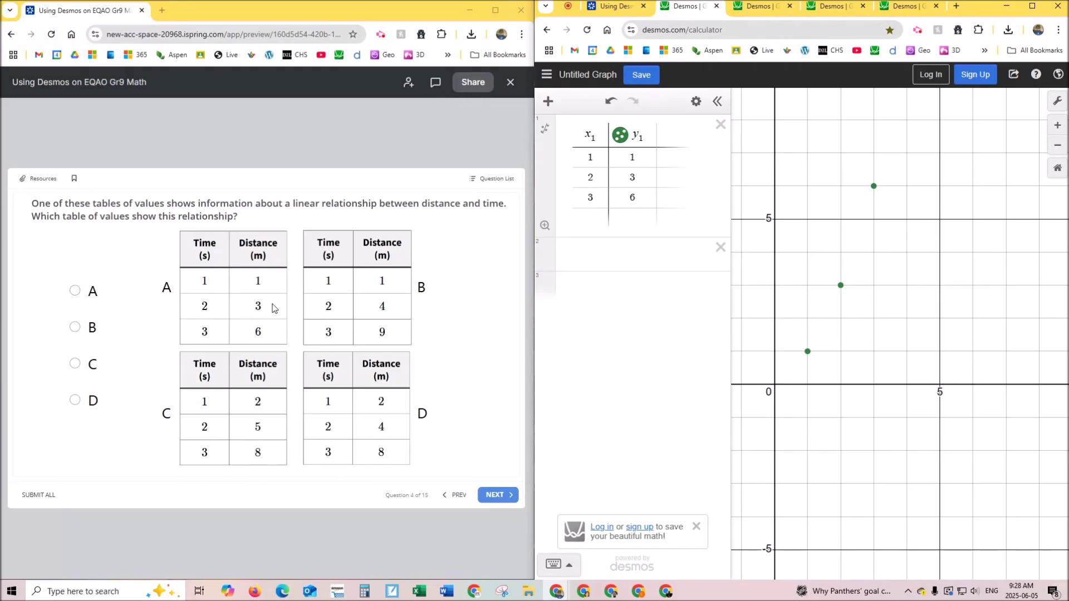
pyautogui.click(642, 178)
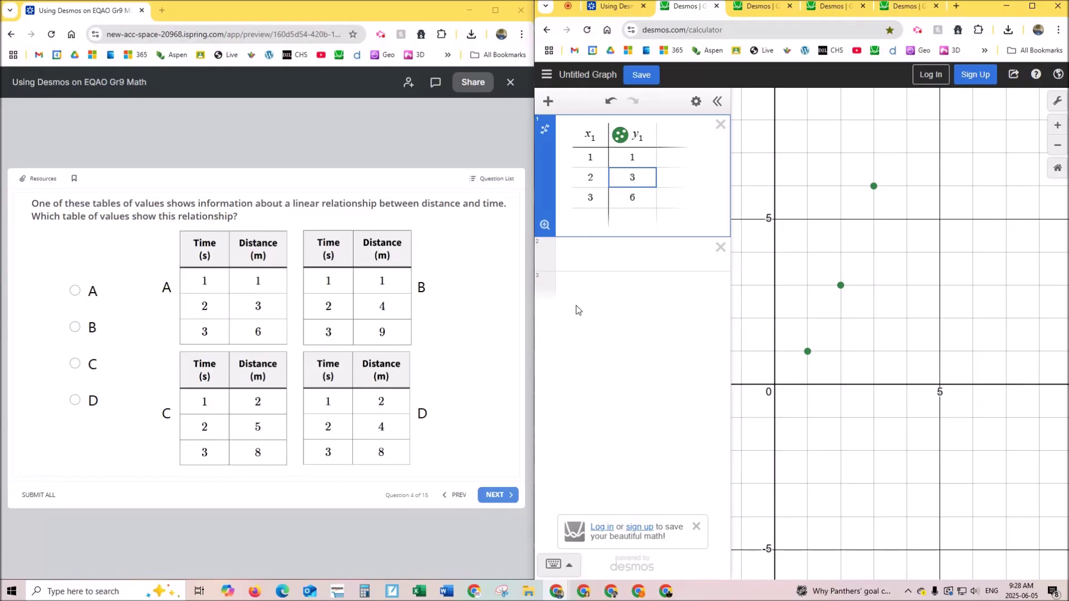
pyautogui.press('BackSpace')
pyautogui.write('4')
pyautogui.click(650, 205)
pyautogui.press('BackSpace')
pyautogui.write('9')
pyautogui.scroll(-1, 866, 277)
pyautogui.scroll(-1, 867, 273)
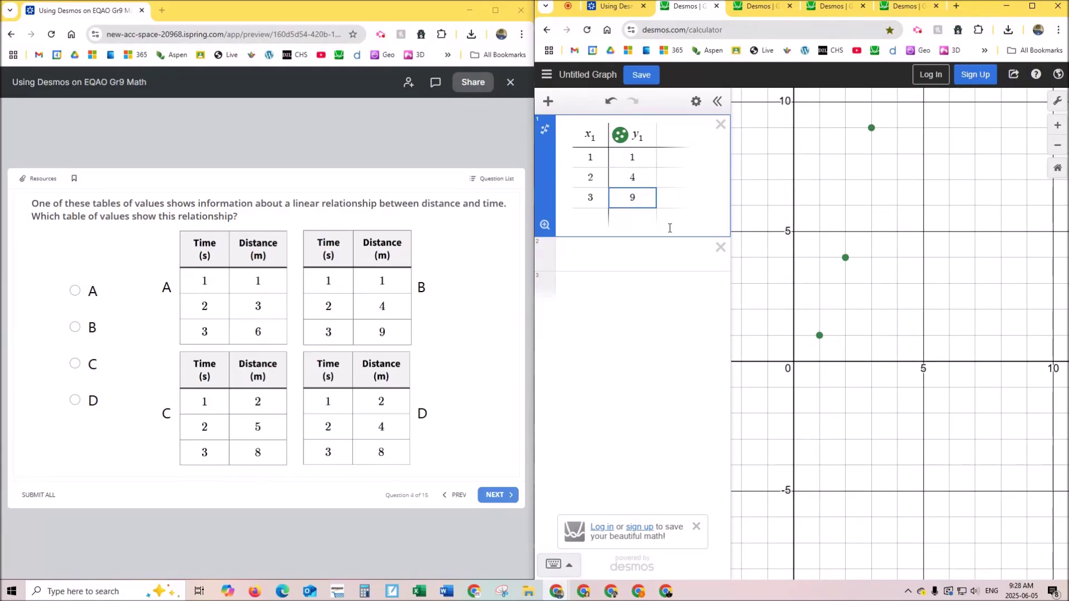
# - Replace the table's y₁ values with option C's distances, 2, 5 and 8
pyautogui.click(620, 157)
pyautogui.press('BackSpace')
pyautogui.write('2')
pyautogui.click(640, 175)
pyautogui.press('BackSpace')
pyautogui.write('5')
pyautogui.press('Return')
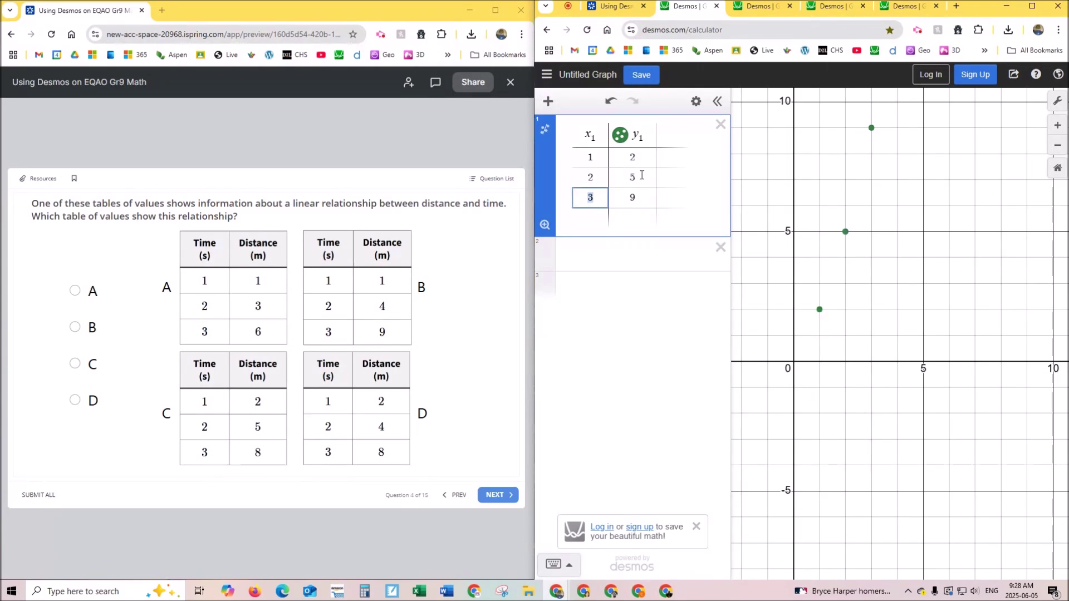
pyautogui.write('8')
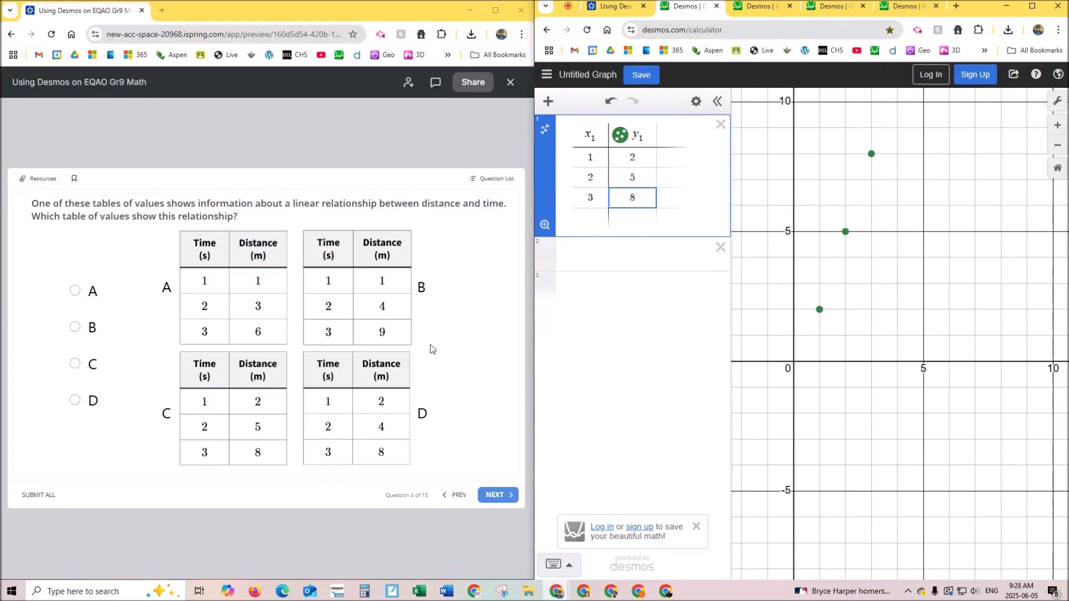
# - Plot option D by setting the y₁ value for x₁ = 2 to 4, and select C as the answer to question 4
pyautogui.click(646, 181)
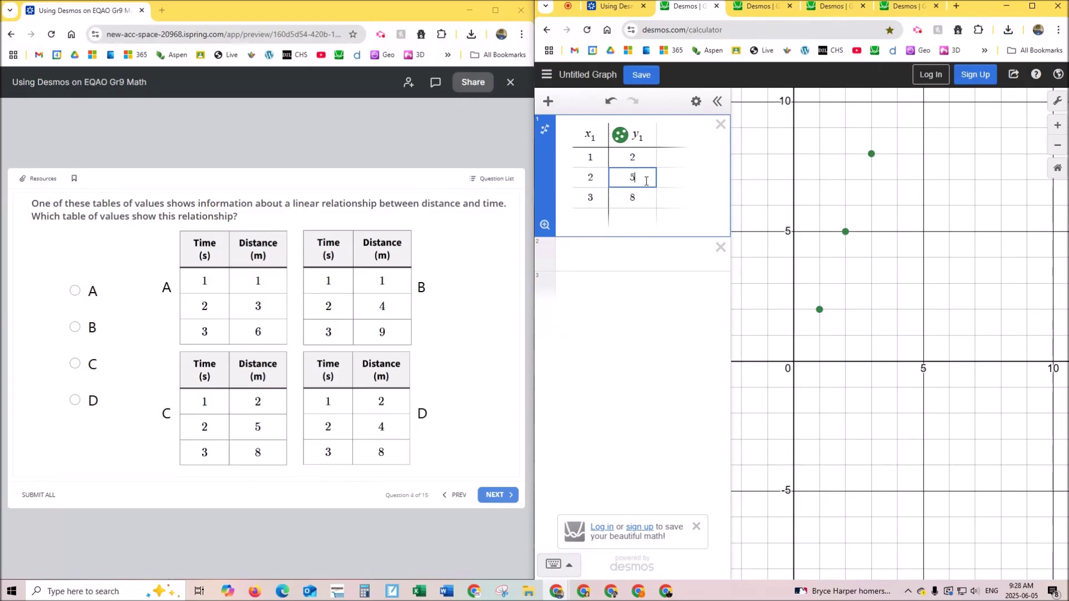
pyautogui.press('BackSpace')
pyautogui.write('4')
pyautogui.click(646, 199)
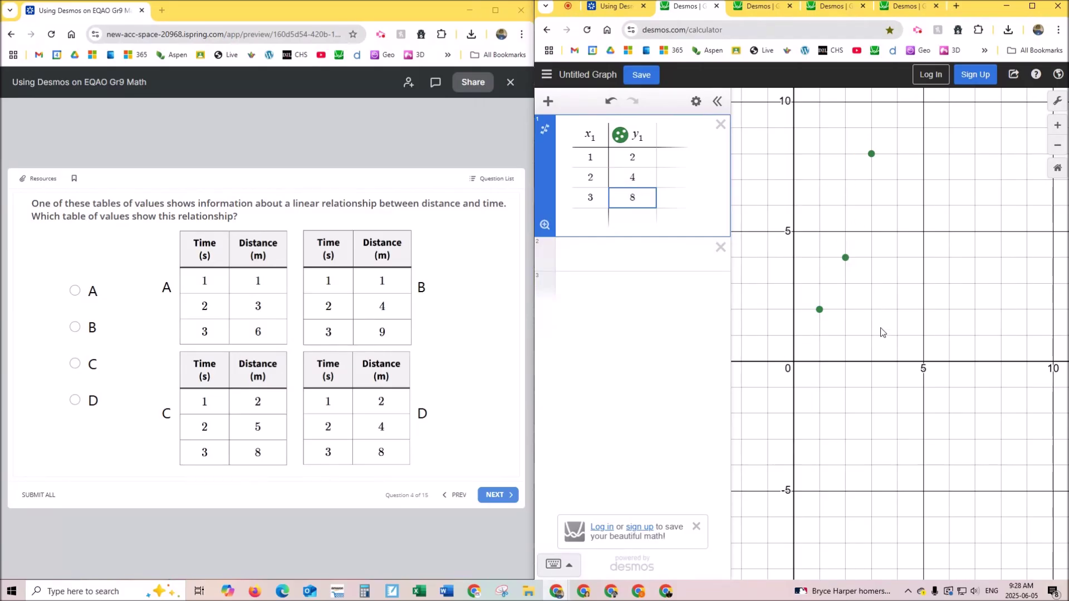
pyautogui.moveTo(883, 333); pyautogui.dragTo(881, 380)
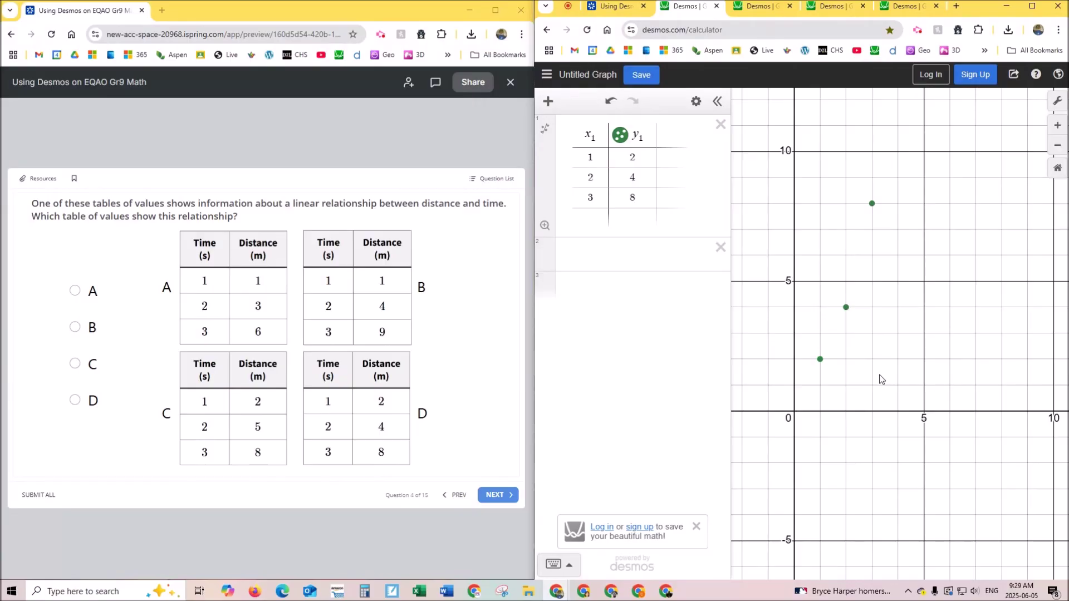
pyautogui.click(78, 374)
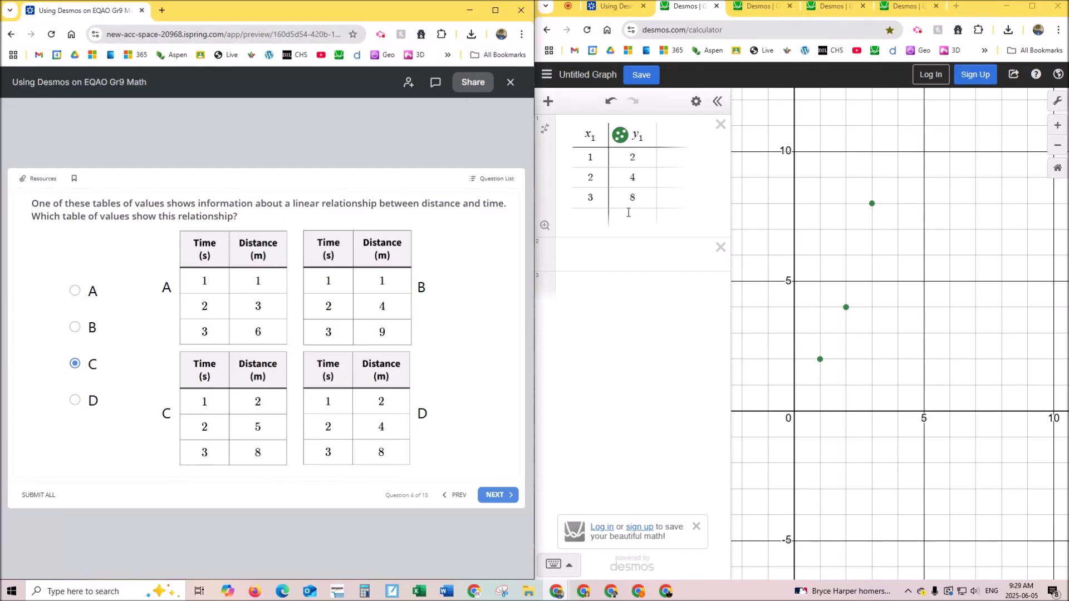
# - Set the y₁ value for x₁ = 2 to 5 and add a linear regression to the table
pyautogui.click(643, 181)
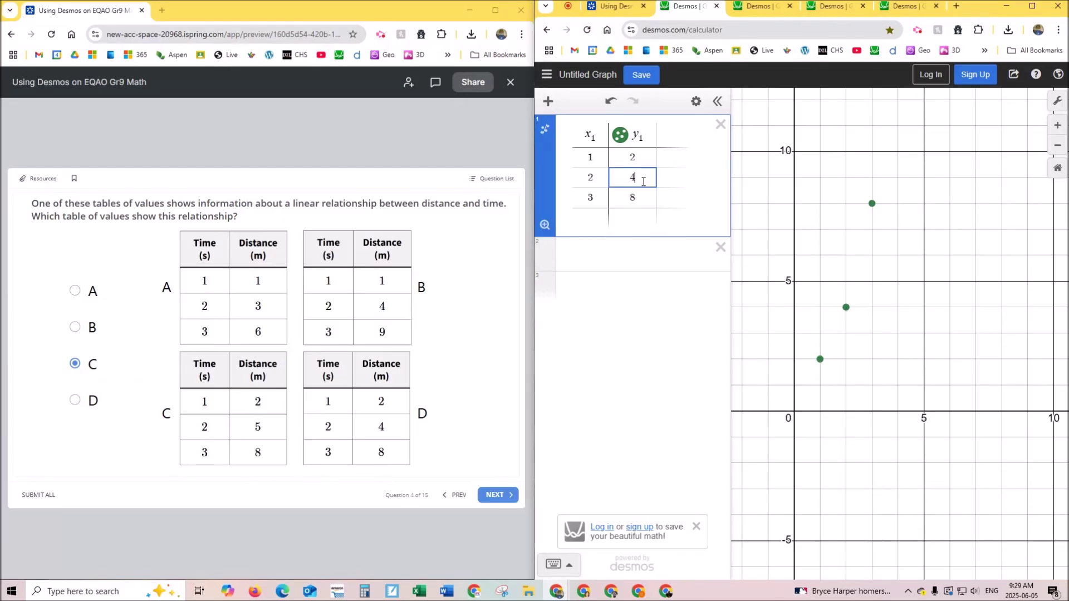
pyautogui.press('BackSpace')
pyautogui.write('5')
pyautogui.click(697, 526)
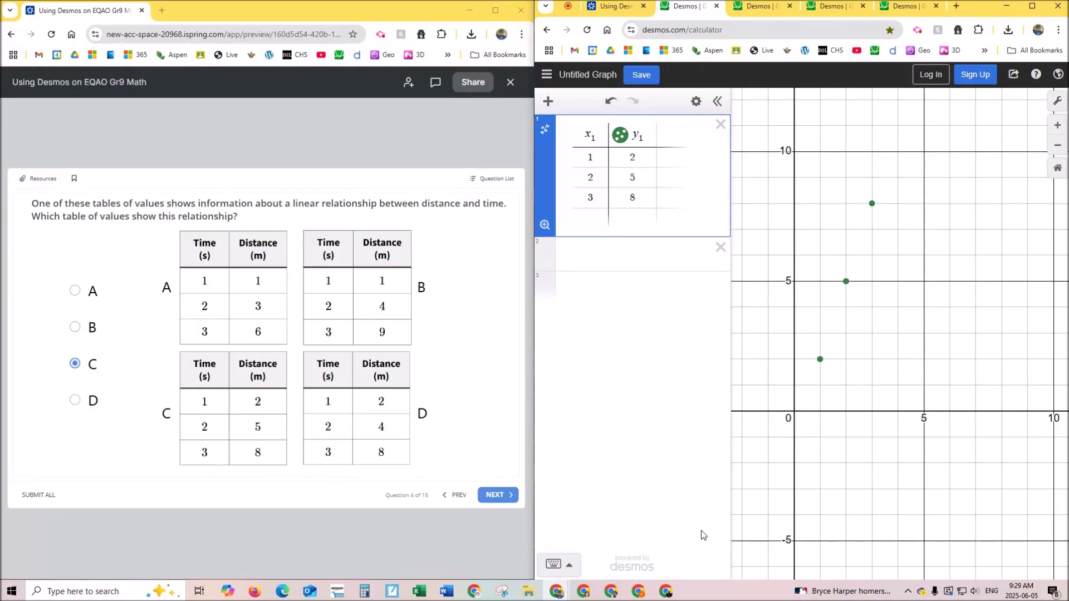
pyautogui.click(545, 134)
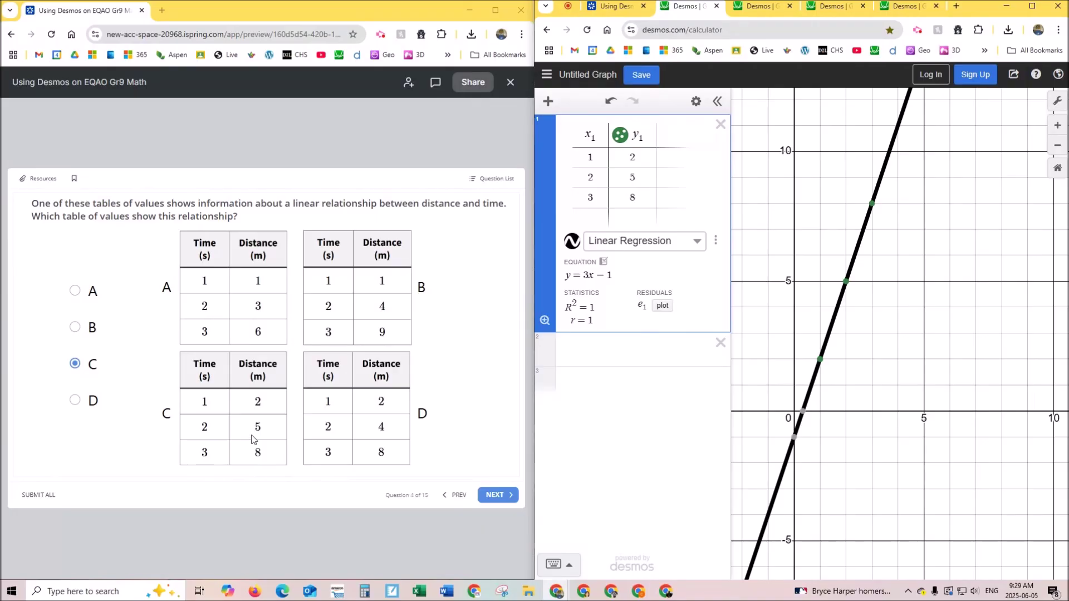
# - Compare the regression fit by setting the y₁ value for x₁ = 2 to 4, and set it back to 5
pyautogui.click(647, 180)
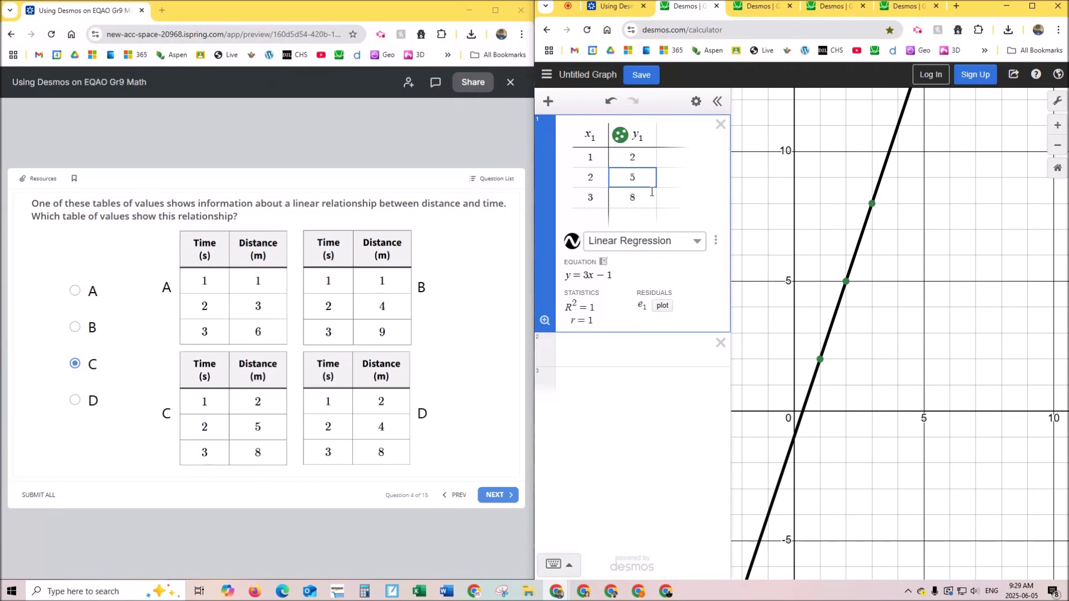
pyautogui.press('BackSpace')
pyautogui.write('4')
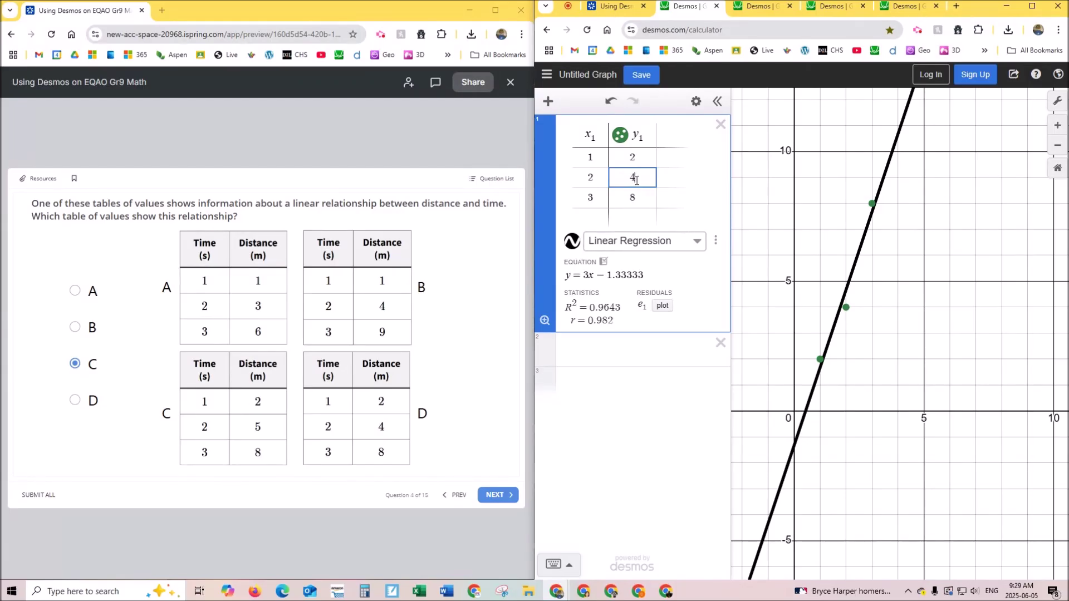
pyautogui.press('BackSpace')
pyautogui.write('5')
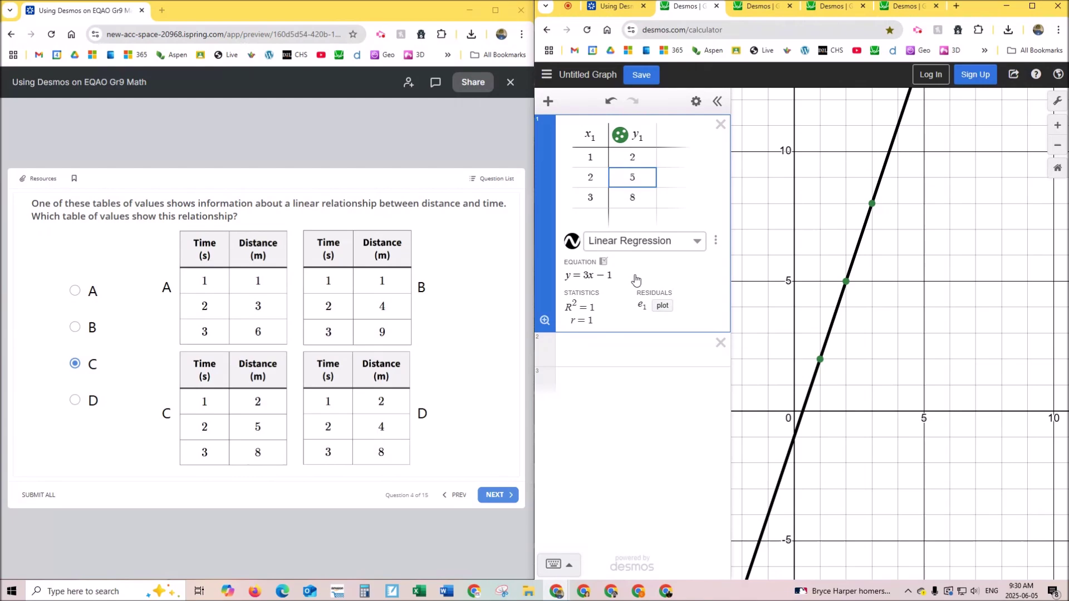
# - Advance to question 5 and add a linear regression to its time and distance table in the matching Desmos tab
pyautogui.click(498, 497)
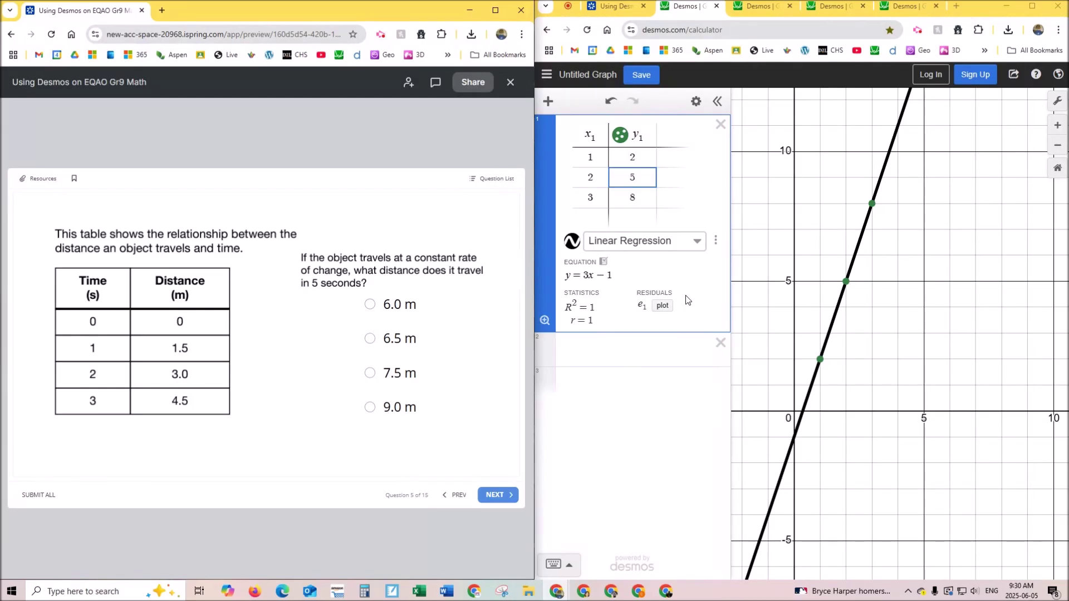
pyautogui.click(752, 14)
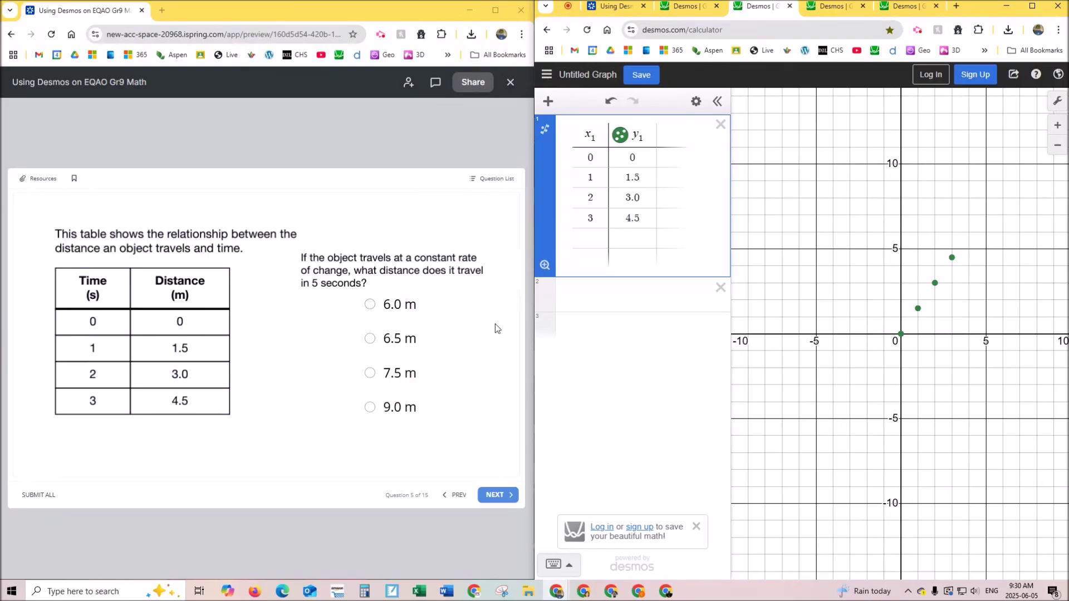
pyautogui.click(545, 129)
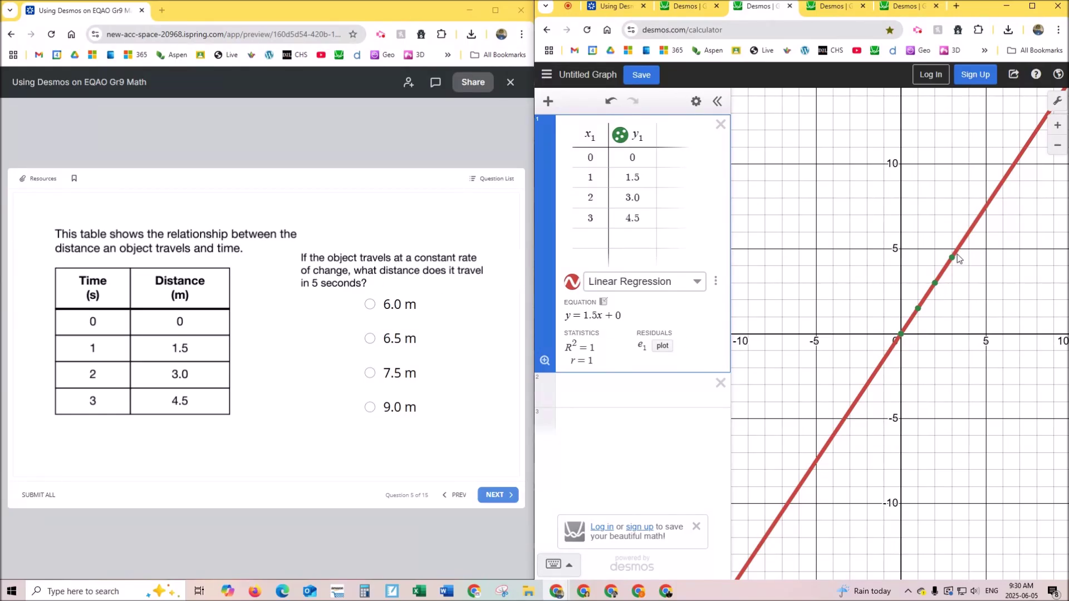
# - Trace the regression line to x = 5 and select 7.5 m as the answer to question 5
pyautogui.moveTo(958, 250); pyautogui.dragTo(990, 208)
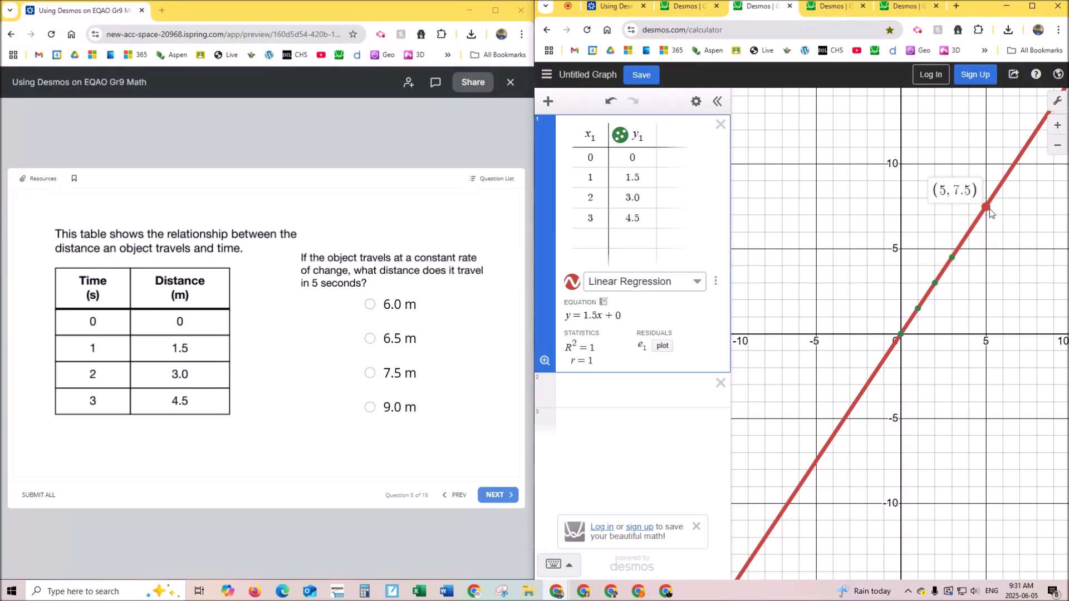
pyautogui.moveTo(990, 208); pyautogui.dragTo(990, 209)
pyautogui.click(399, 372)
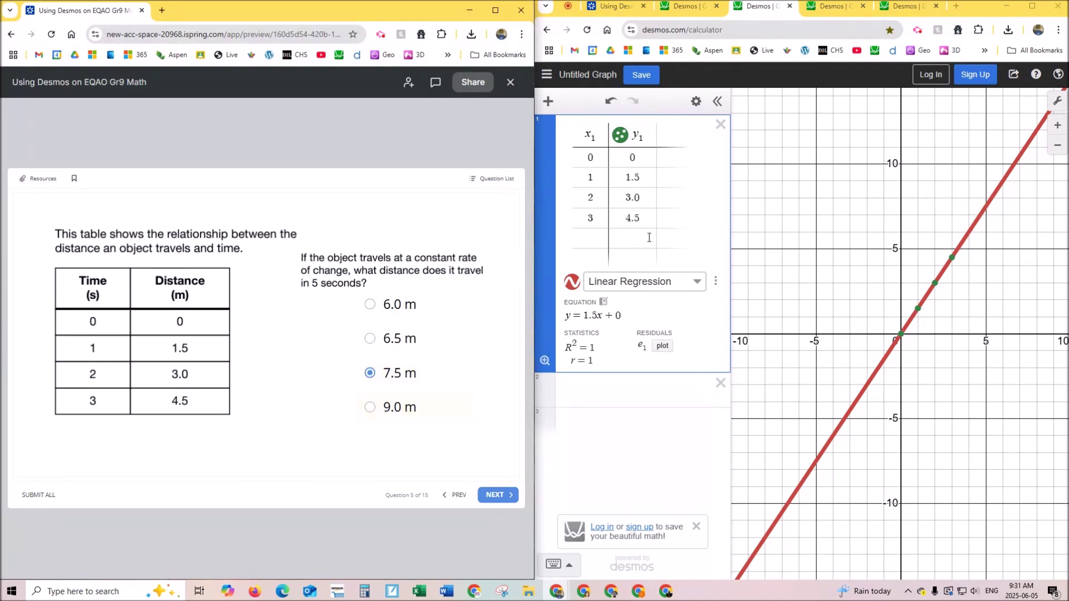
# - Add a table row with x₁ = 5 and try 6.0 and 6.5 as its y₁ value
pyautogui.click(593, 237)
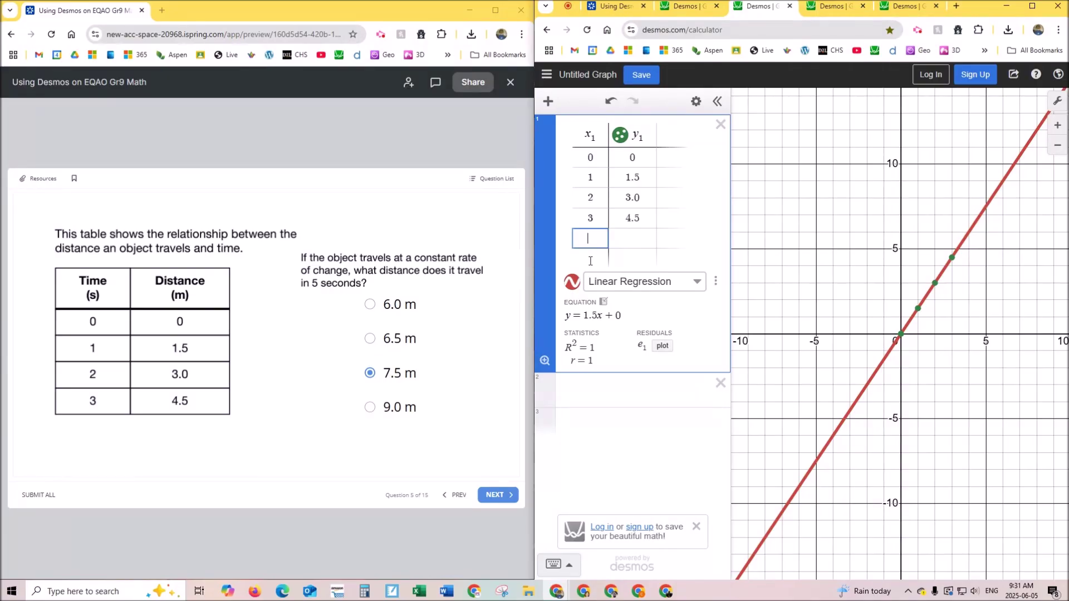
pyautogui.write('5')
pyautogui.press('Right')
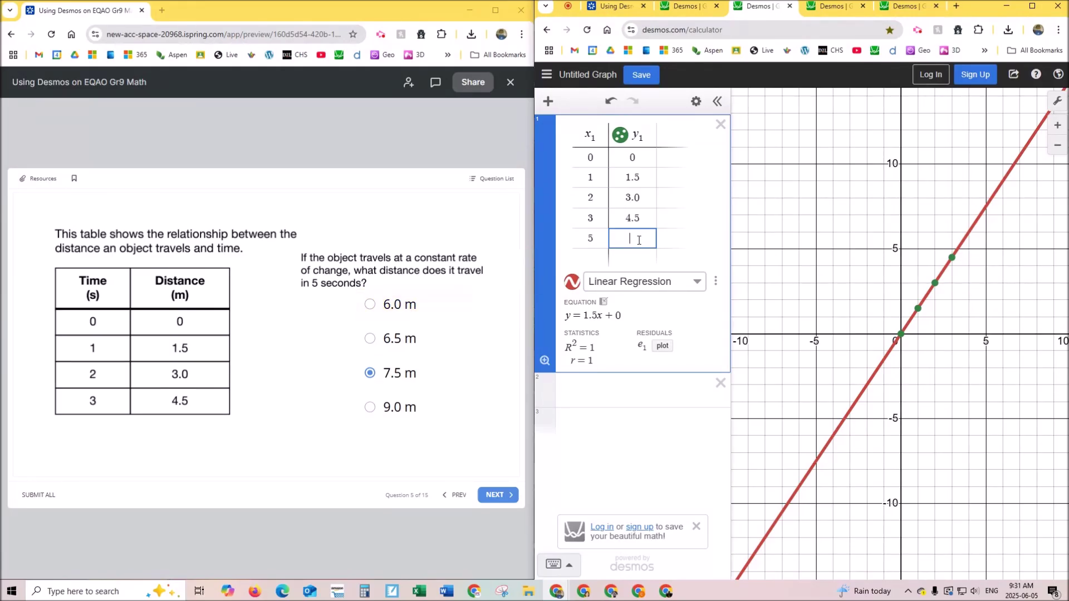
pyautogui.write('6.0')
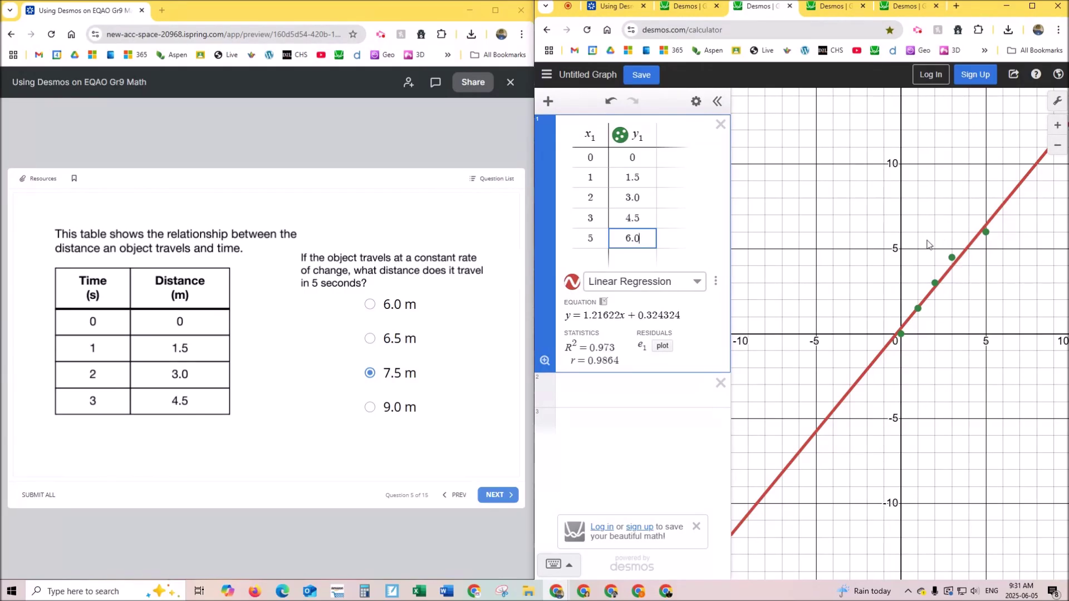
pyautogui.press('BackSpace')
pyautogui.write('5')
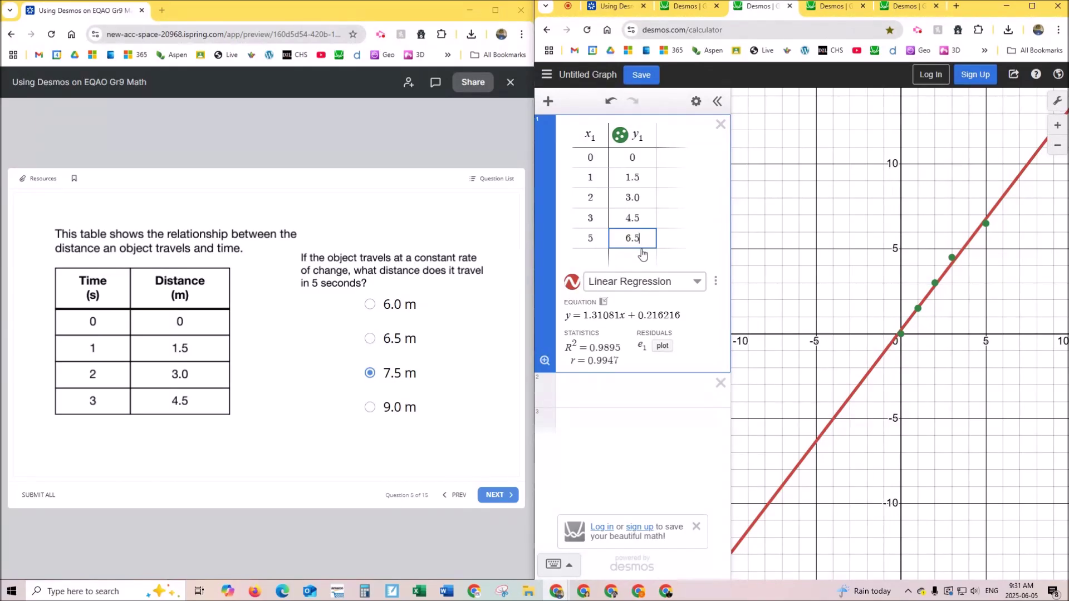
# - Try the remaining options, 7.5 and 9, as the y₁ value for x₁ = 5
pyautogui.press('BackSpace')
pyautogui.press('BackSpace')
pyautogui.press('BackSpace')
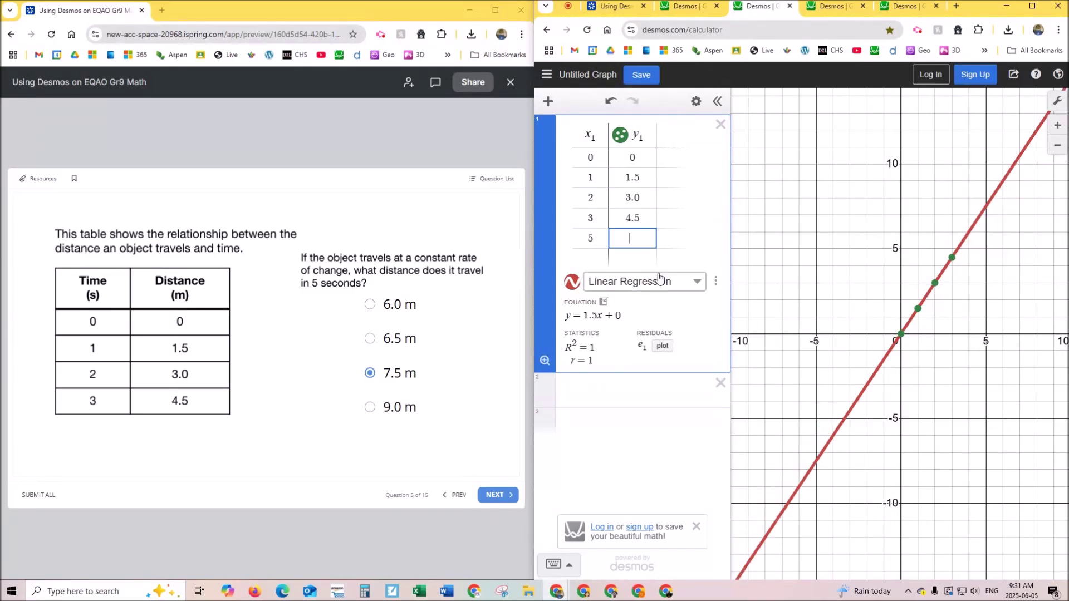
pyautogui.write('7')
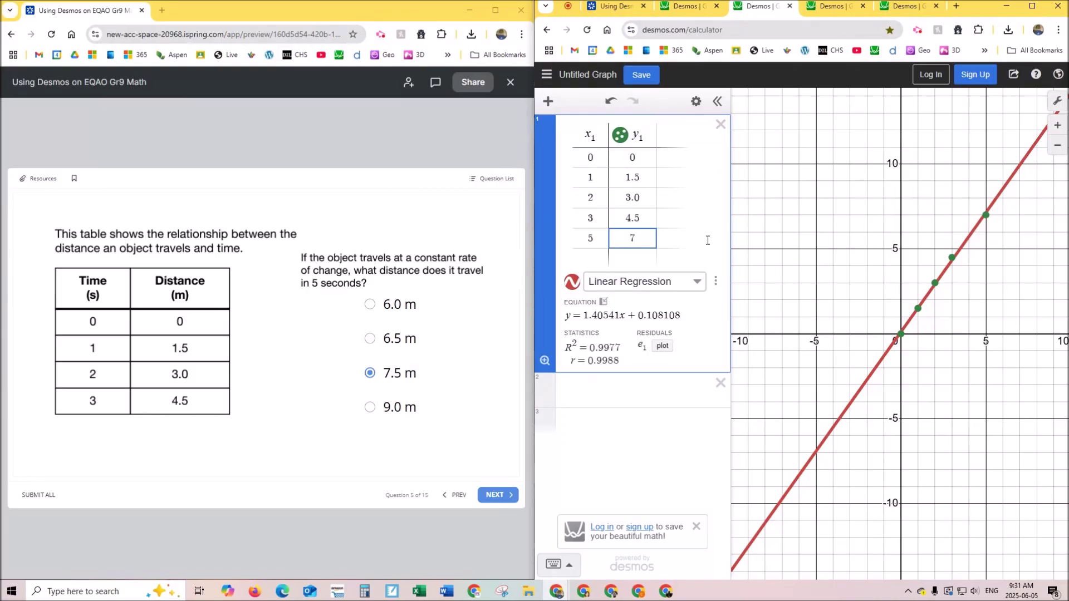
pyautogui.write('.5')
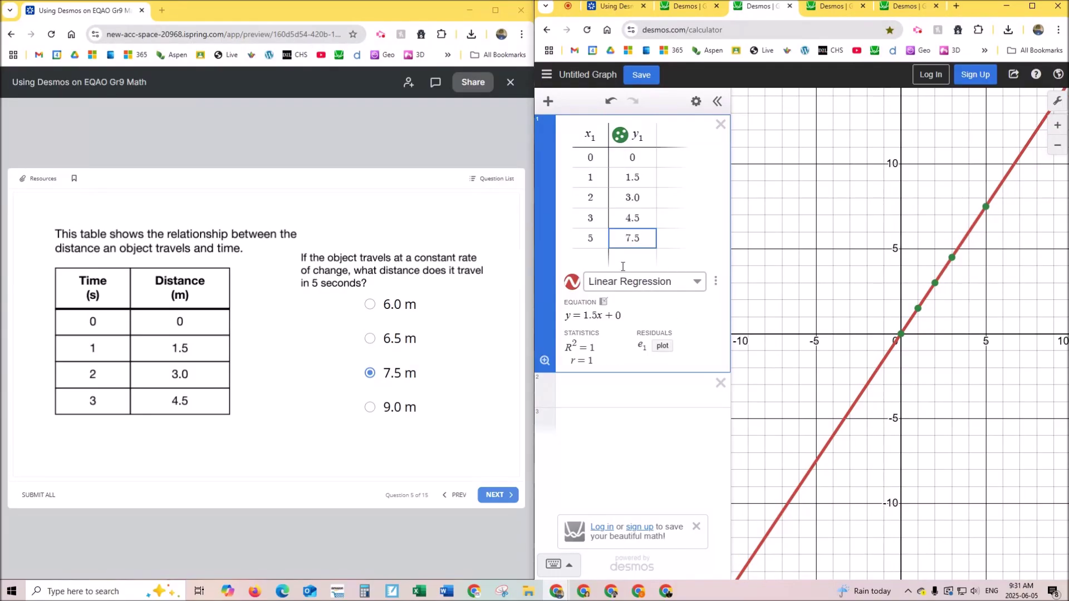
pyautogui.press('BackSpace')
pyautogui.press('BackSpace')
pyautogui.press('BackSpace')
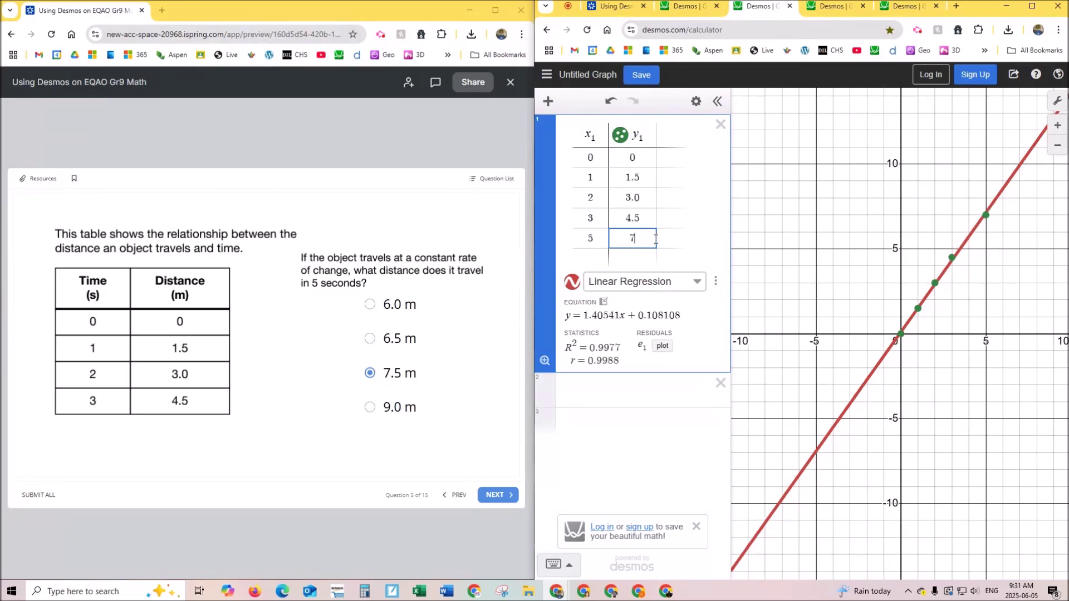
pyautogui.write('9')
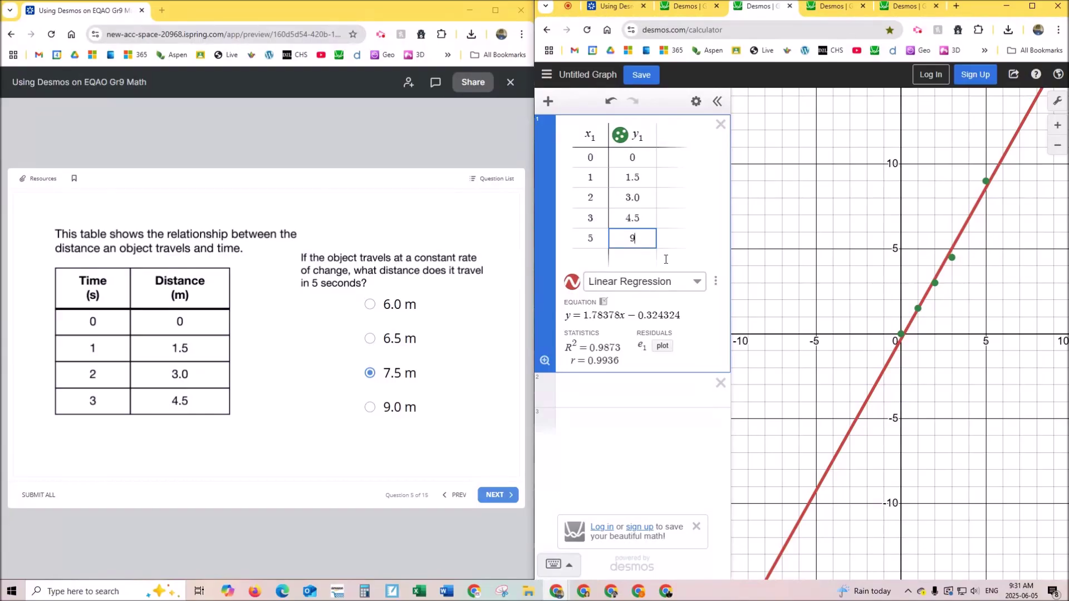
# - Delete the linear regression and set the y₁ value for x₁ = 5 to 7.5
pyautogui.click(714, 284)
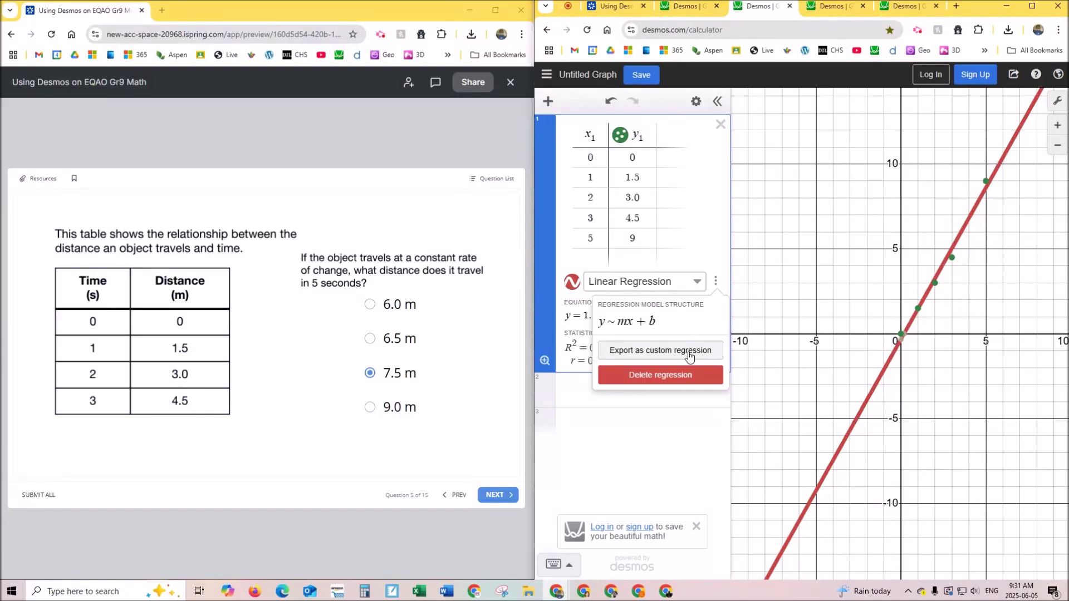
pyautogui.click(683, 374)
pyautogui.click(640, 236)
pyautogui.press('BackSpace')
pyautogui.write('7.5')
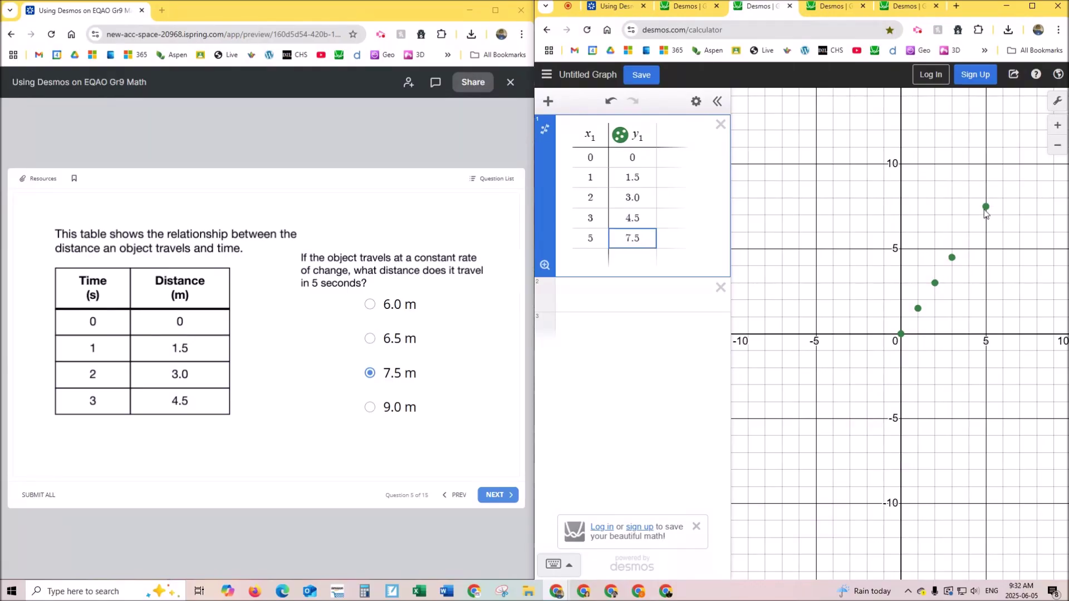
# - Add a linear regression to the five-row table and calculate 1.5(5) in the second expression
pyautogui.click(545, 131)
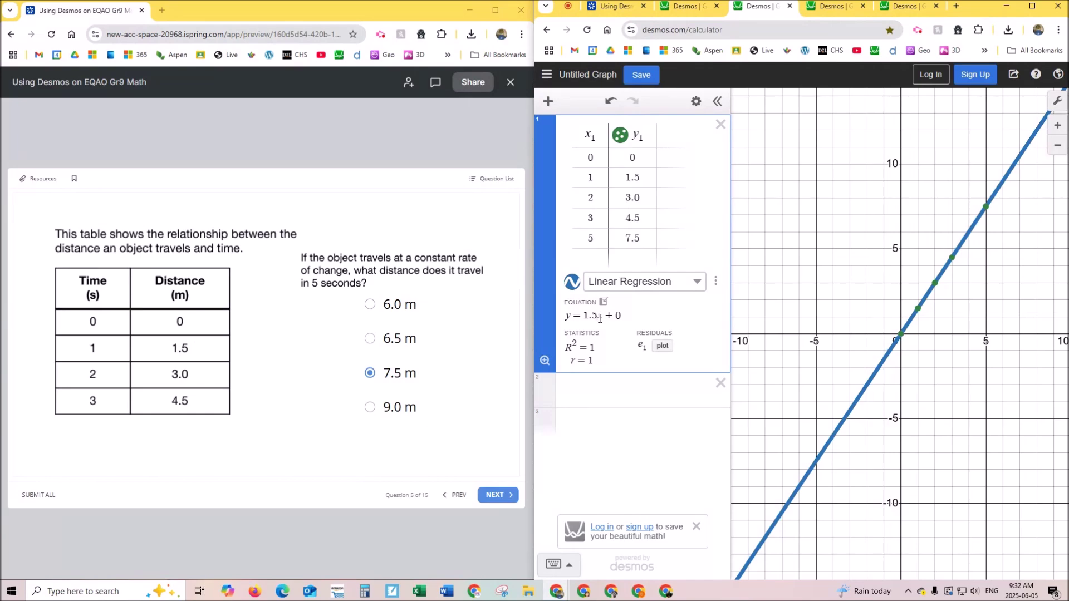
pyautogui.click(599, 394)
pyautogui.write('1.5(5')
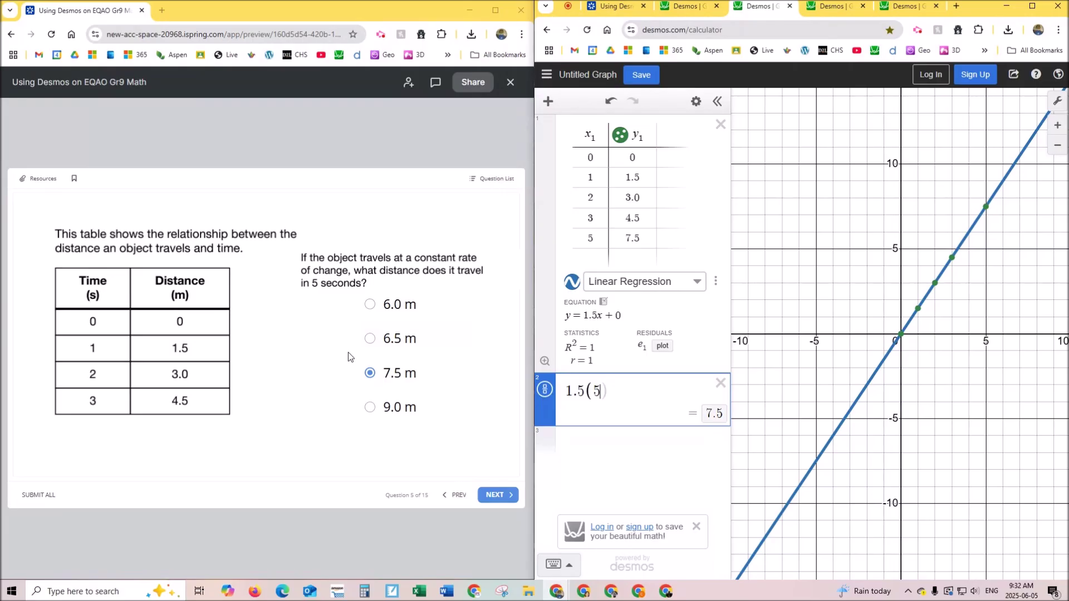
# - Advance to question 6 and switch to the Desmos tab containing its pool water table
pyautogui.click(492, 503)
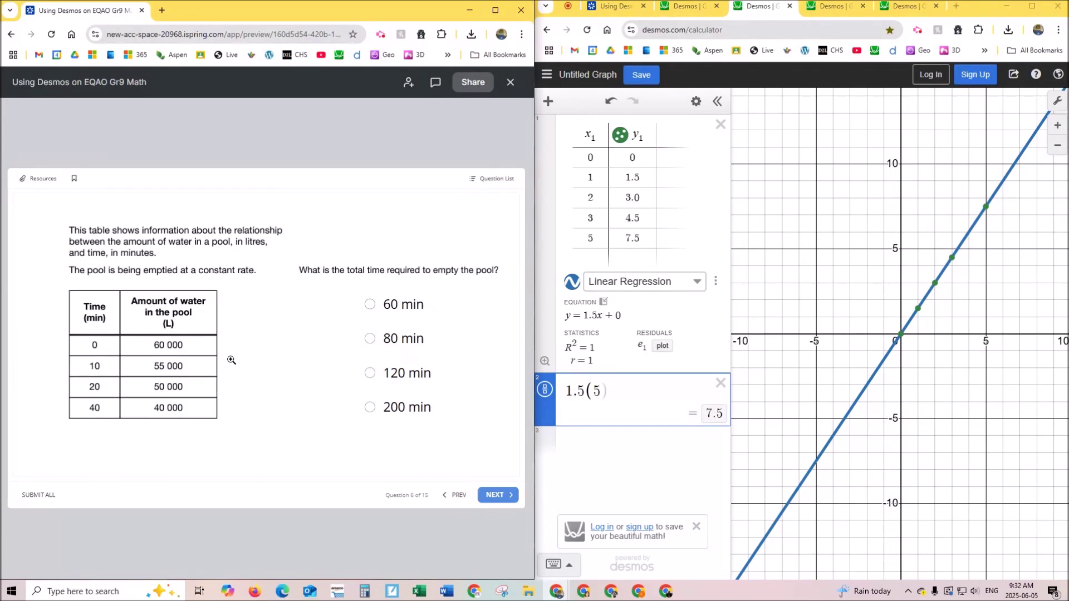
pyautogui.click(842, 10)
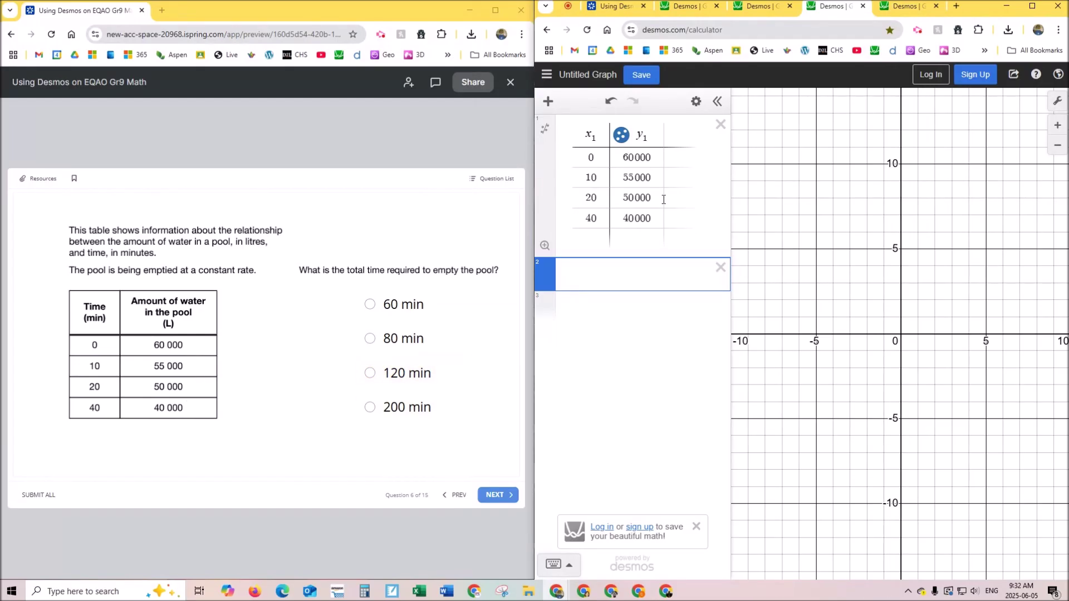
# - Maximize the Desmos window and set the graph's x-axis range to 02 ≤ x ≤ 60
pyautogui.click(1029, 13)
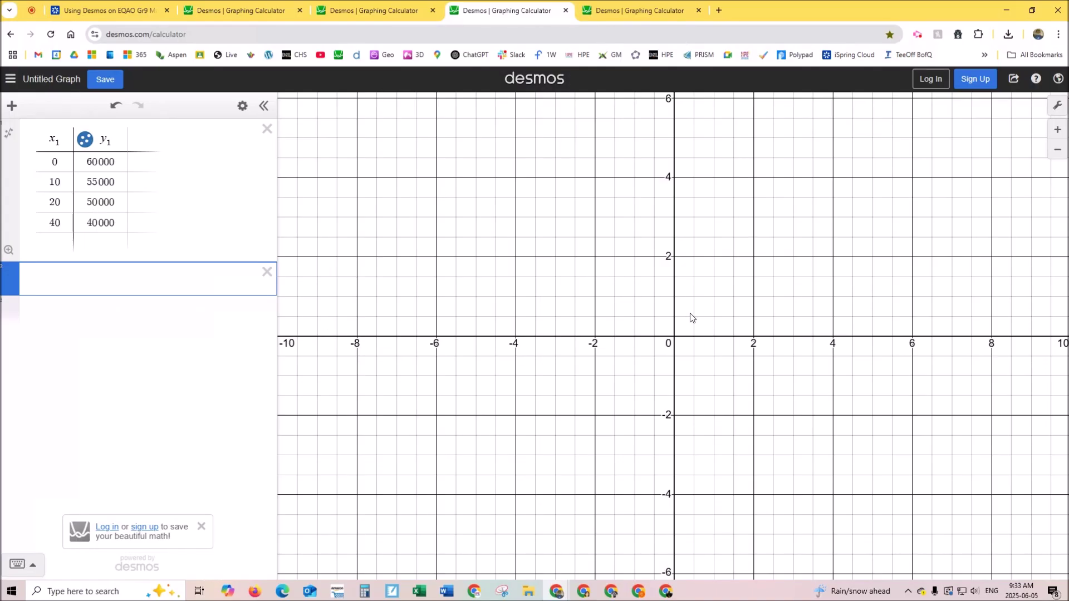
pyautogui.click(1057, 107)
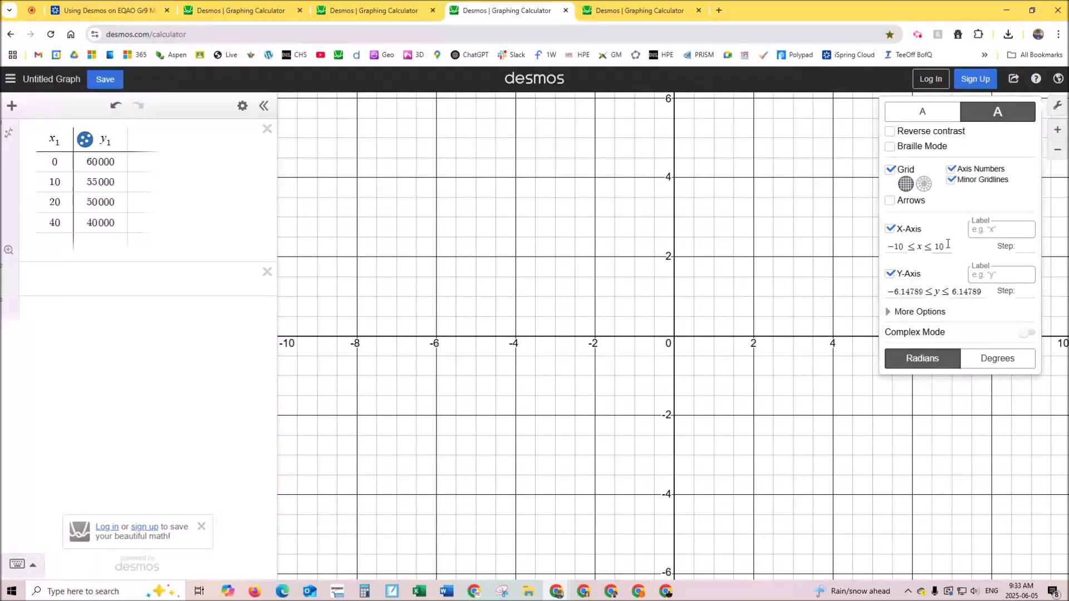
pyautogui.click(753, 265)
pyautogui.scroll(2, 753, 267)
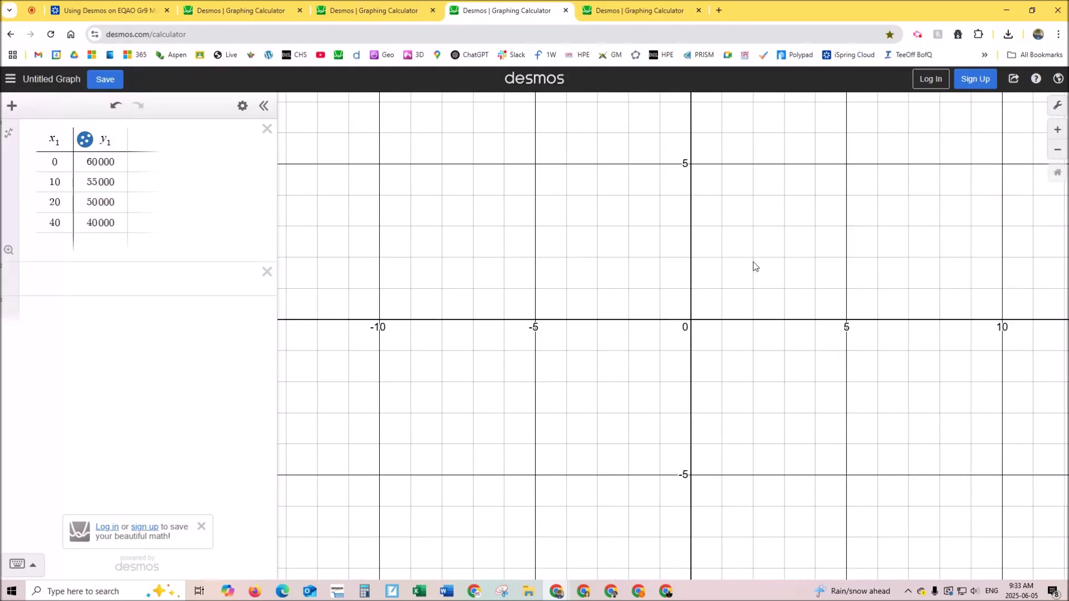
pyautogui.scroll(-2, 756, 279)
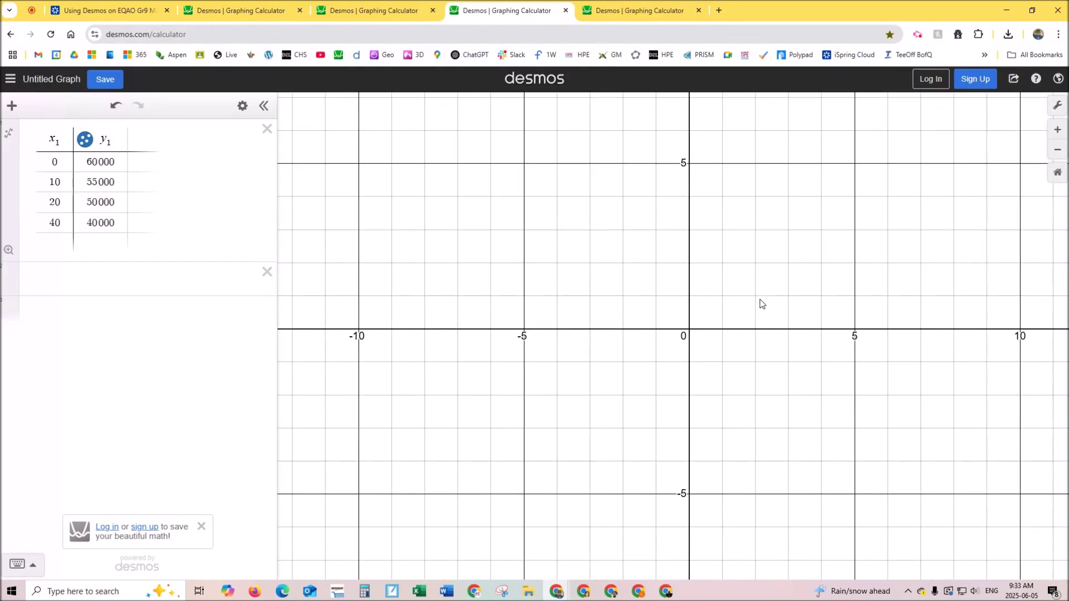
pyautogui.scroll(-3, 763, 304)
pyautogui.scroll(-2, 771, 307)
pyautogui.moveTo(773, 305); pyautogui.dragTo(686, 303)
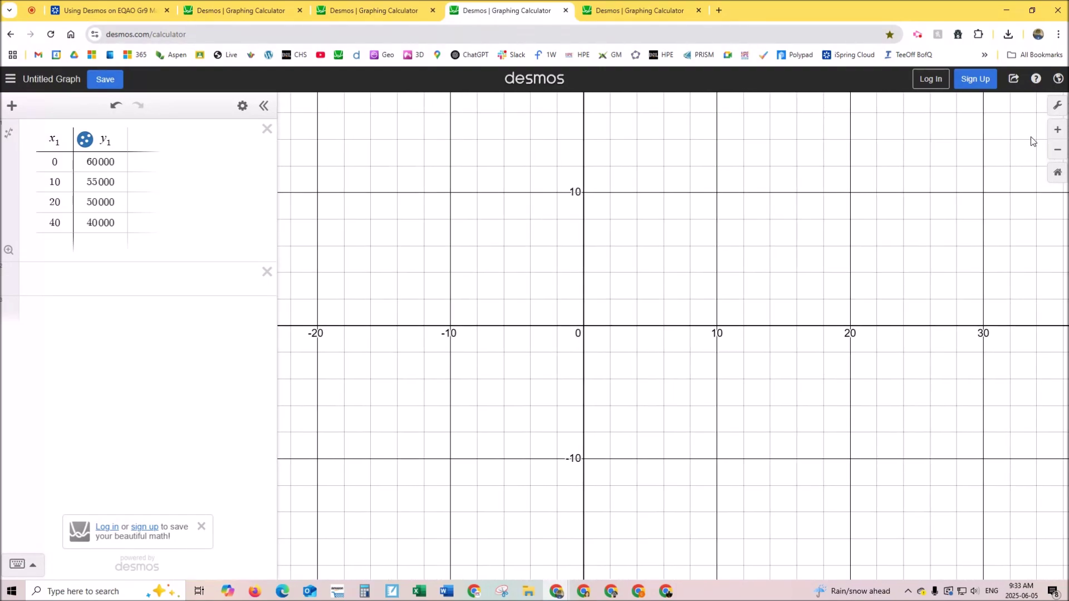
pyautogui.click(1056, 109)
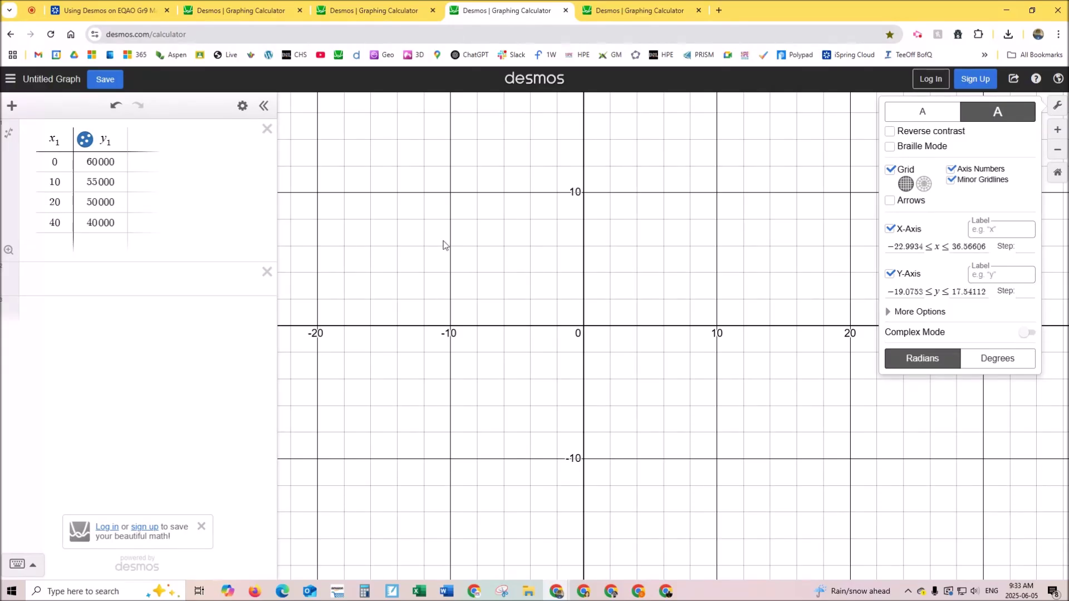
pyautogui.moveTo(922, 246); pyautogui.dragTo(870, 247)
pyautogui.write('02')
pyautogui.press('Tab')
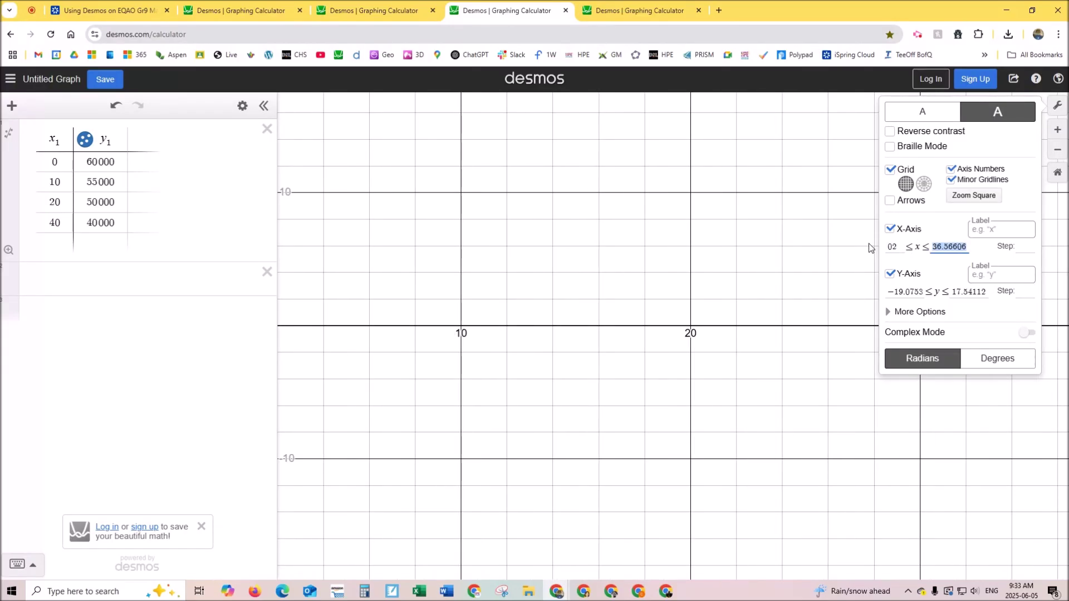
pyautogui.write('60')
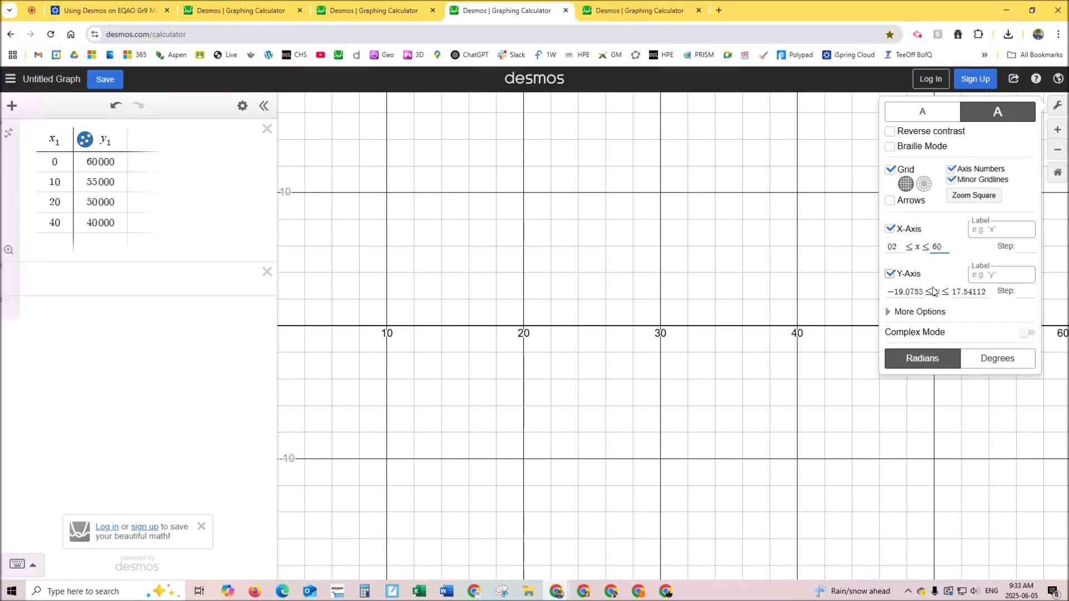
# - Set the graph's y-axis range to 0 ≤ y ≤ 60000
pyautogui.click(913, 290)
pyautogui.moveTo(920, 291); pyautogui.dragTo(885, 294)
pyautogui.write('7')
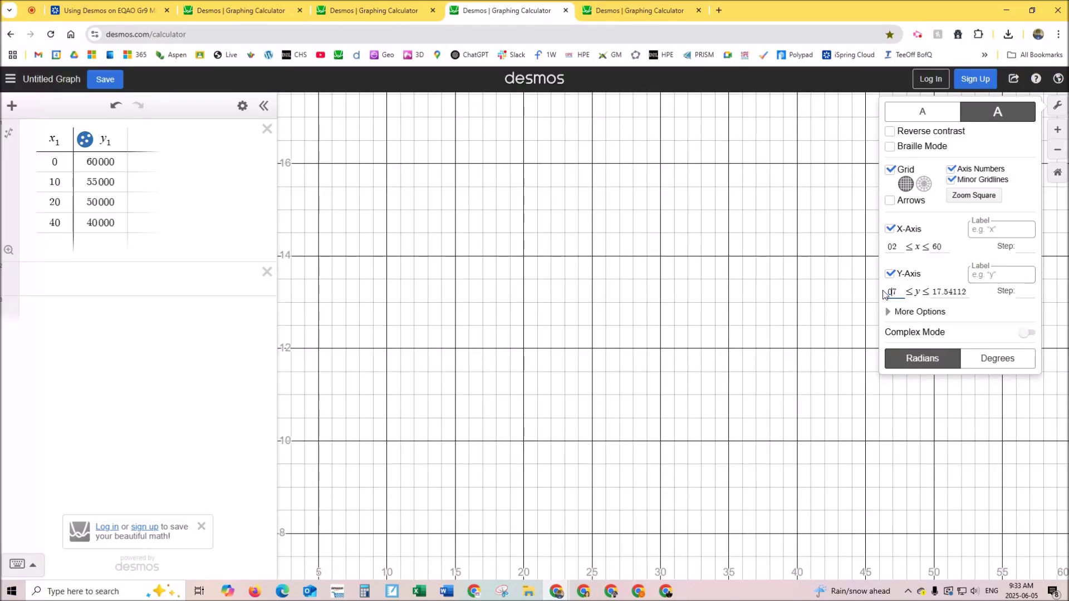
pyautogui.press('Tab')
pyautogui.click(900, 295)
pyautogui.press('BackSpace')
pyautogui.press('Tab')
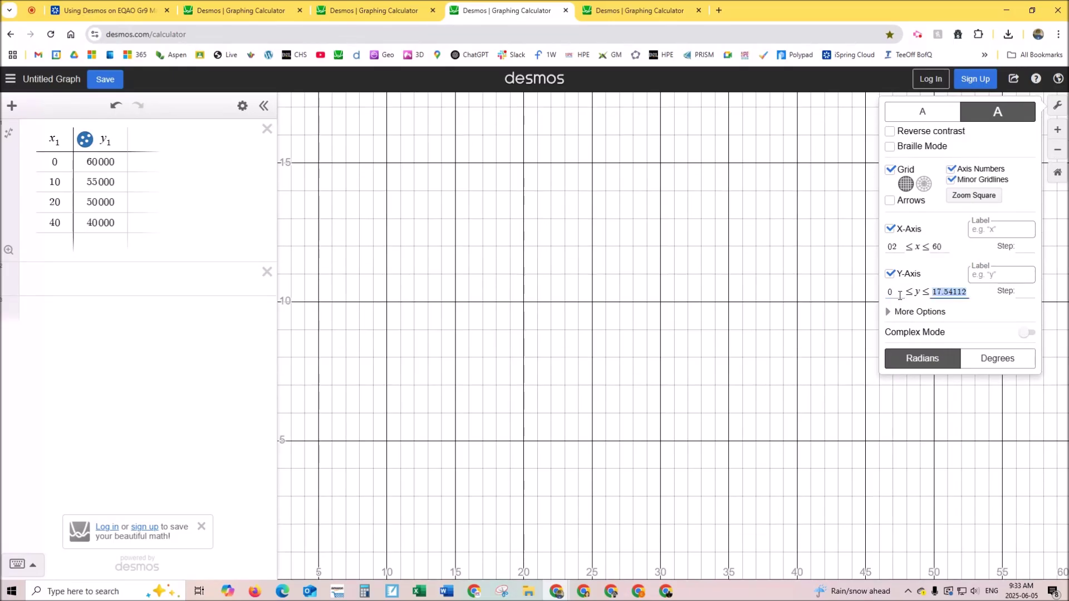
pyautogui.write('60000')
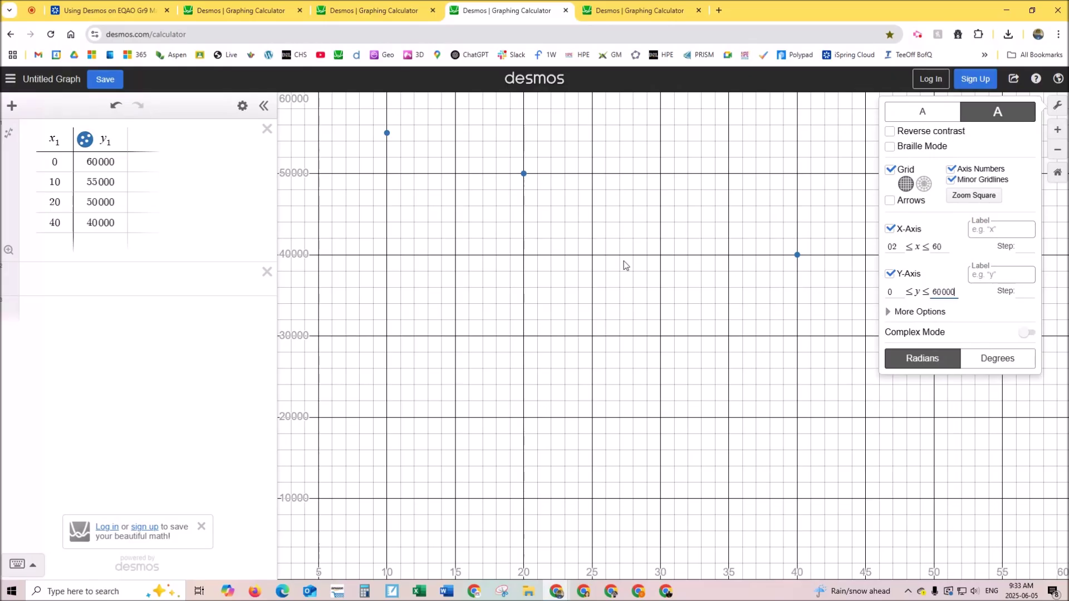
# - Add a linear regression to the pool water table
pyautogui.click(763, 378)
pyautogui.scroll(-3, 666, 338)
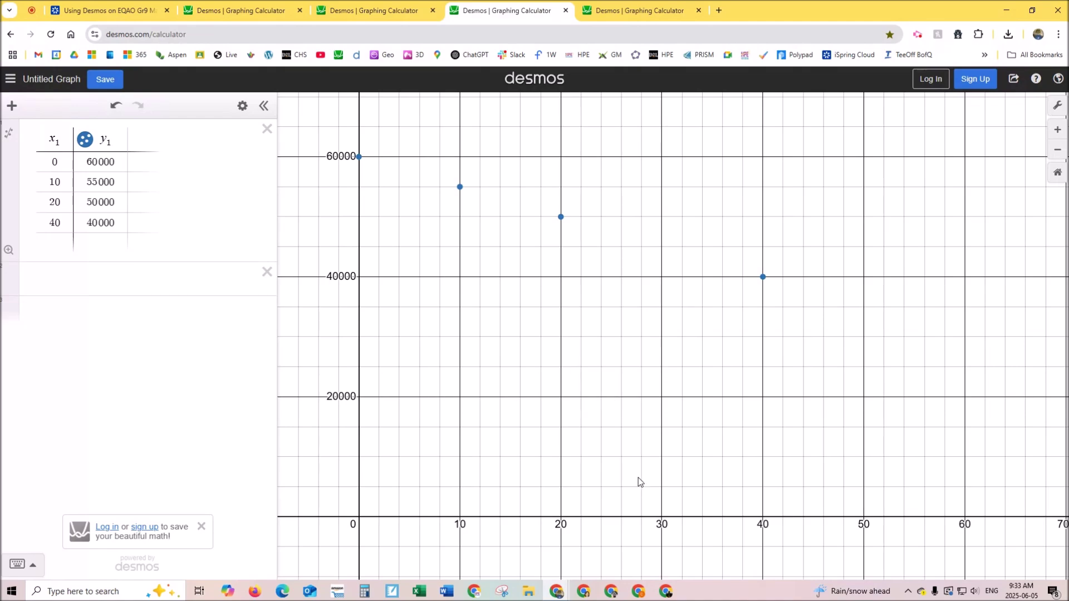
pyautogui.scroll(3, 637, 467)
pyautogui.scroll(-2, 636, 469)
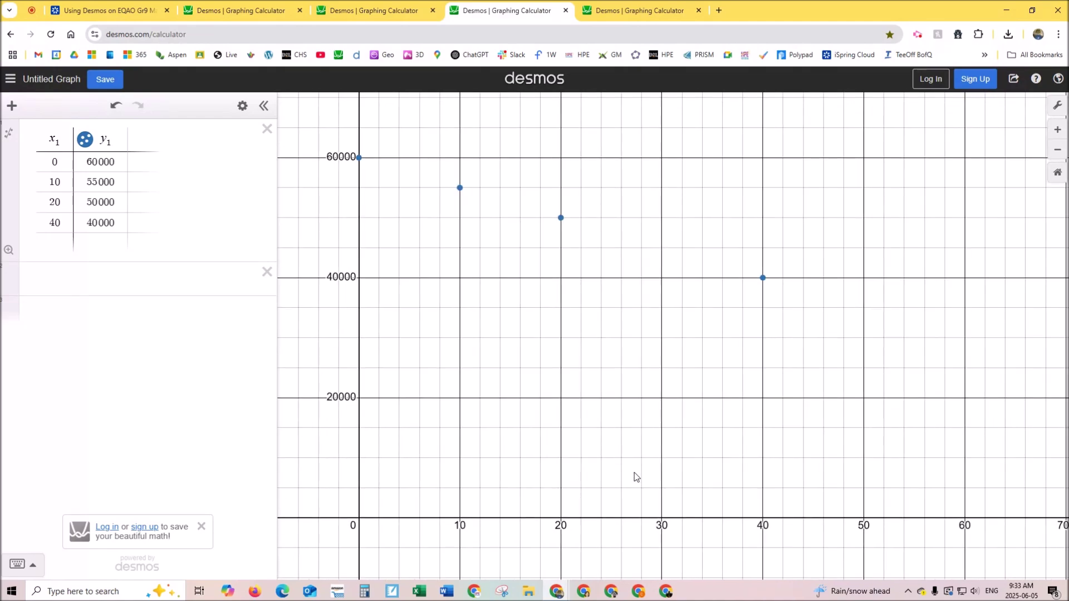
pyautogui.scroll(-1, 636, 477)
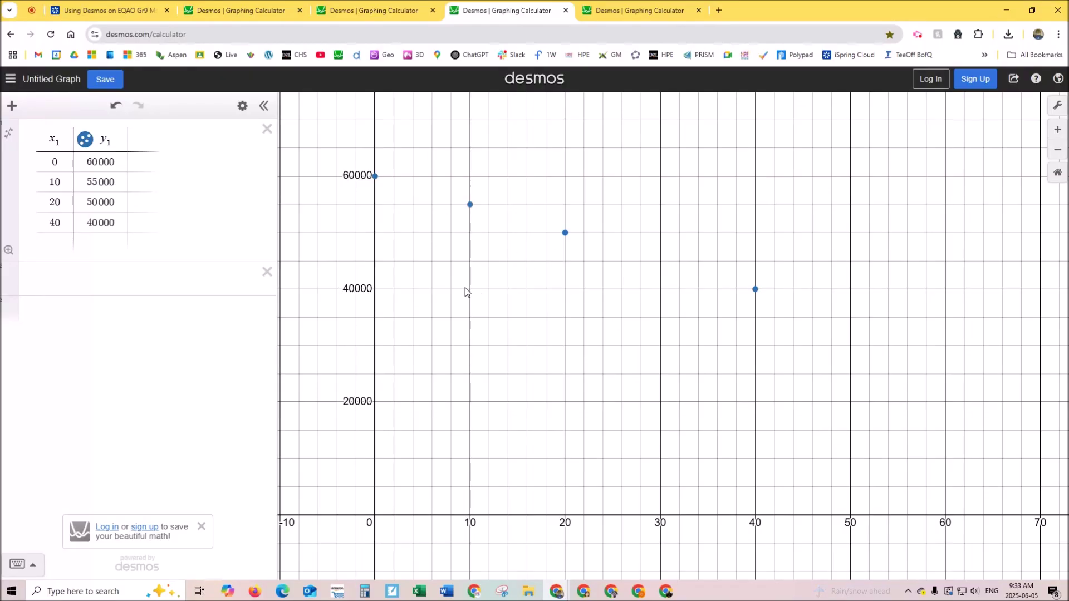
pyautogui.click(6, 135)
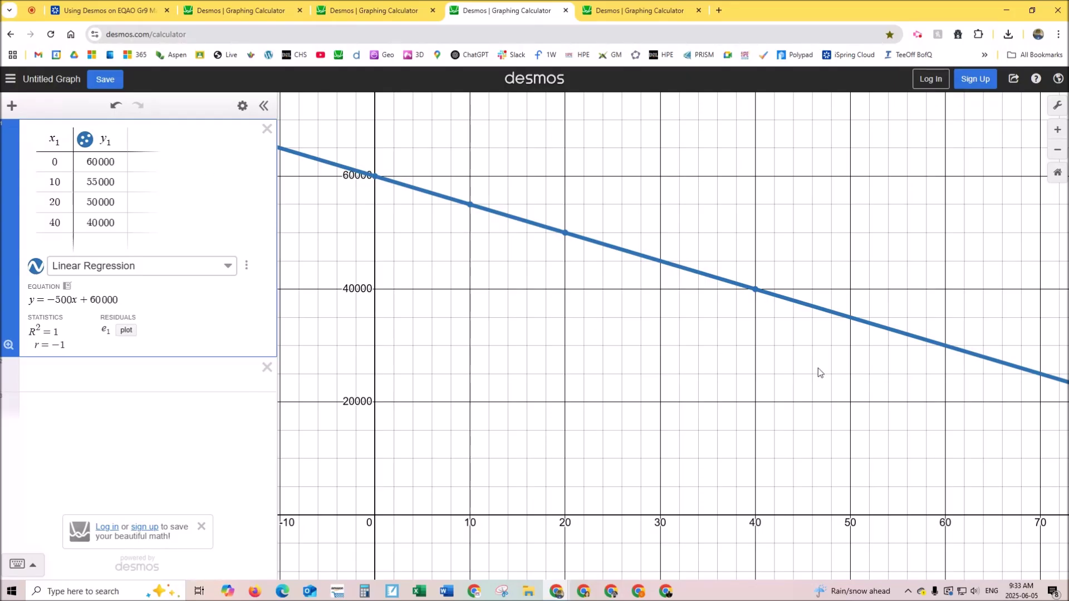
# - Show the coordinates of the point where the pool's regression line crosses the x-axis
pyautogui.scroll(-3, 741, 372)
pyautogui.moveTo(784, 381); pyautogui.dragTo(662, 366)
pyautogui.scroll(-2, 737, 377)
pyautogui.scroll(-2, 882, 406)
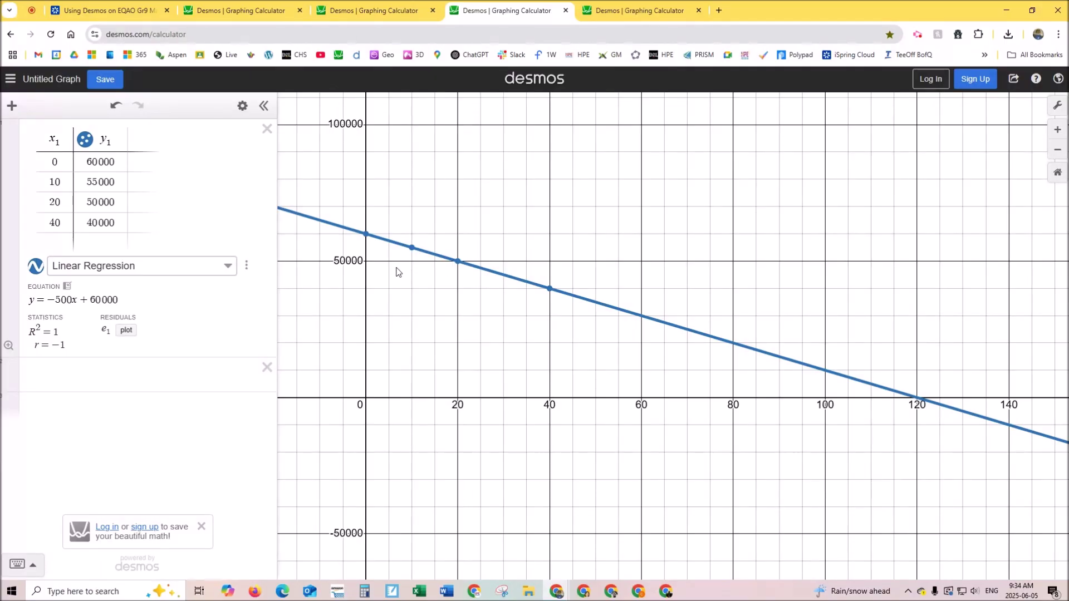
pyautogui.click(919, 400)
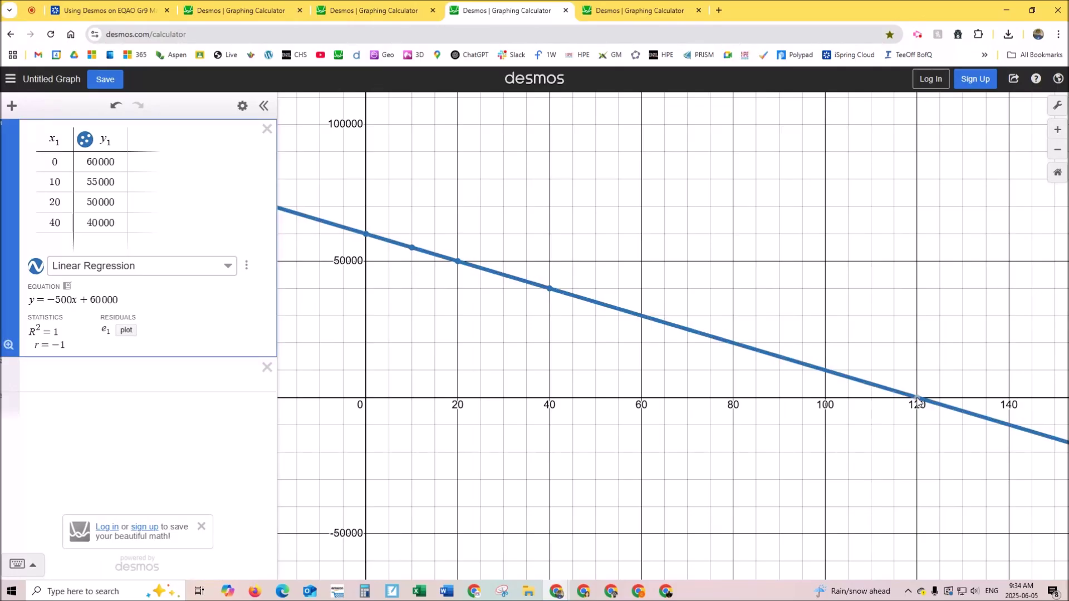
pyautogui.click(917, 398)
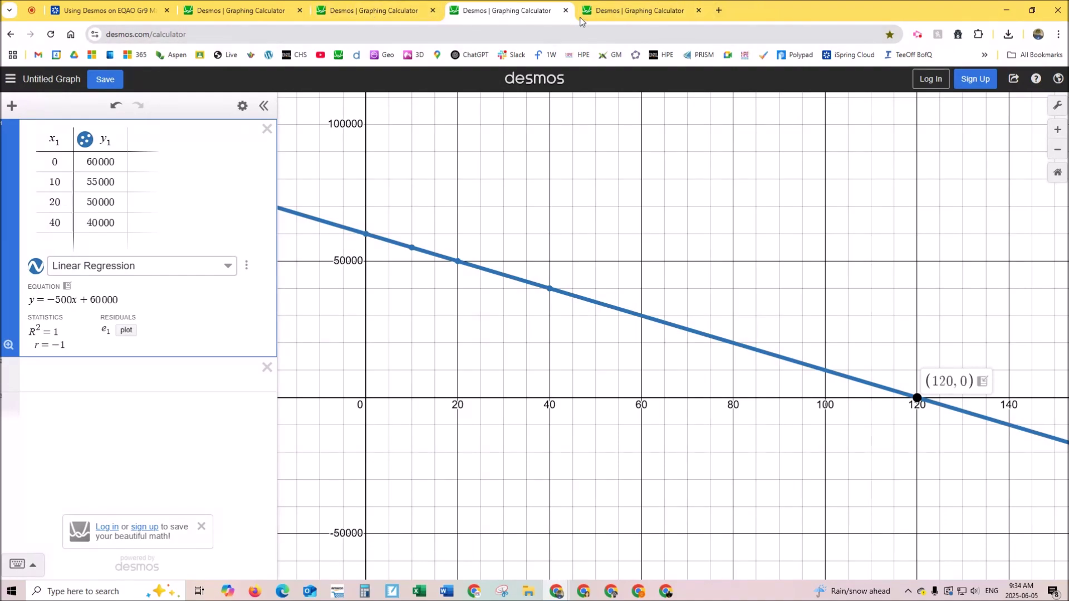
# - Place the pool graph beside the quiz window, check the x-intercept again and select 120 min as the answer to question 6
pyautogui.moveTo(506, 12); pyautogui.dragTo(2, 234)
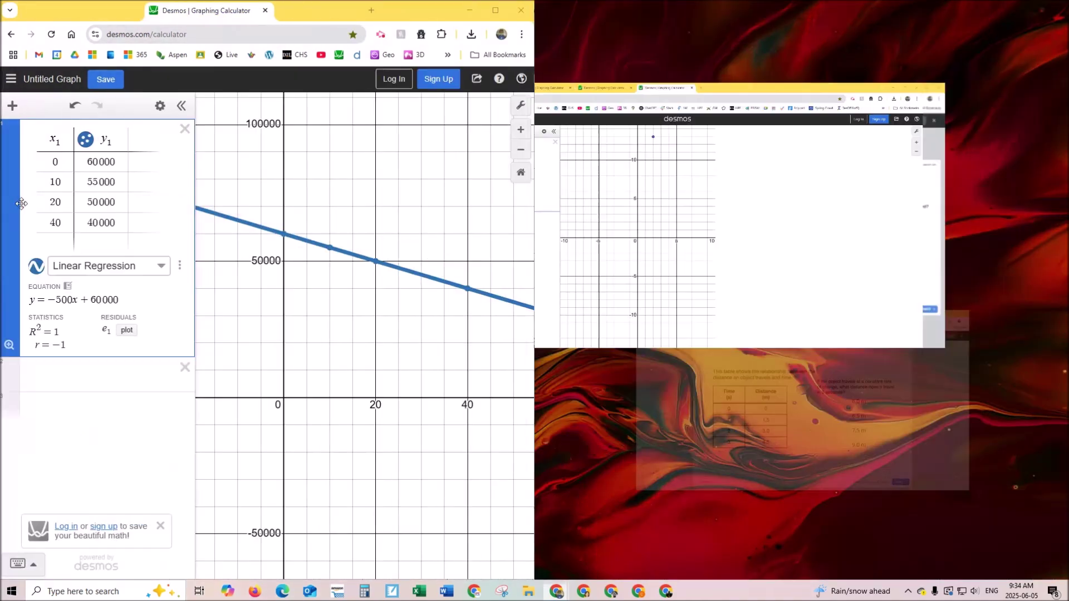
pyautogui.click(1018, 228)
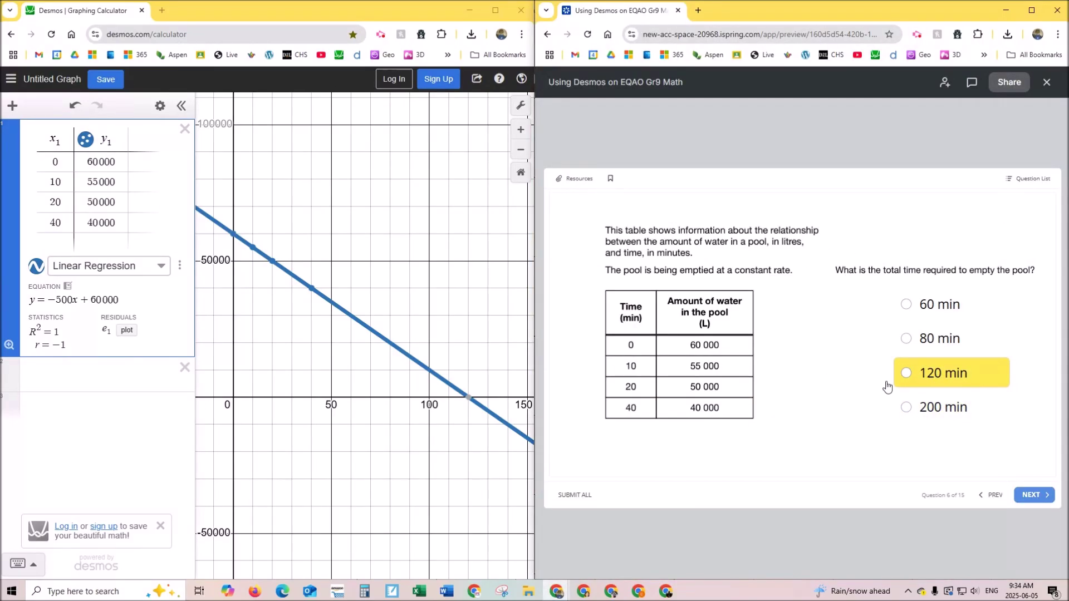
pyautogui.click(468, 397)
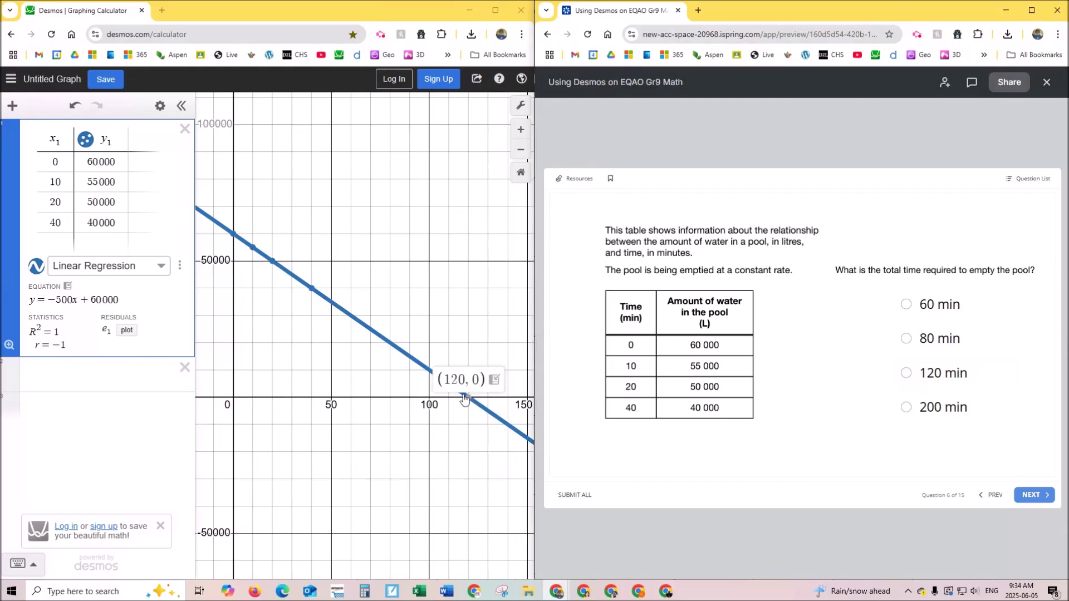
pyautogui.click(927, 376)
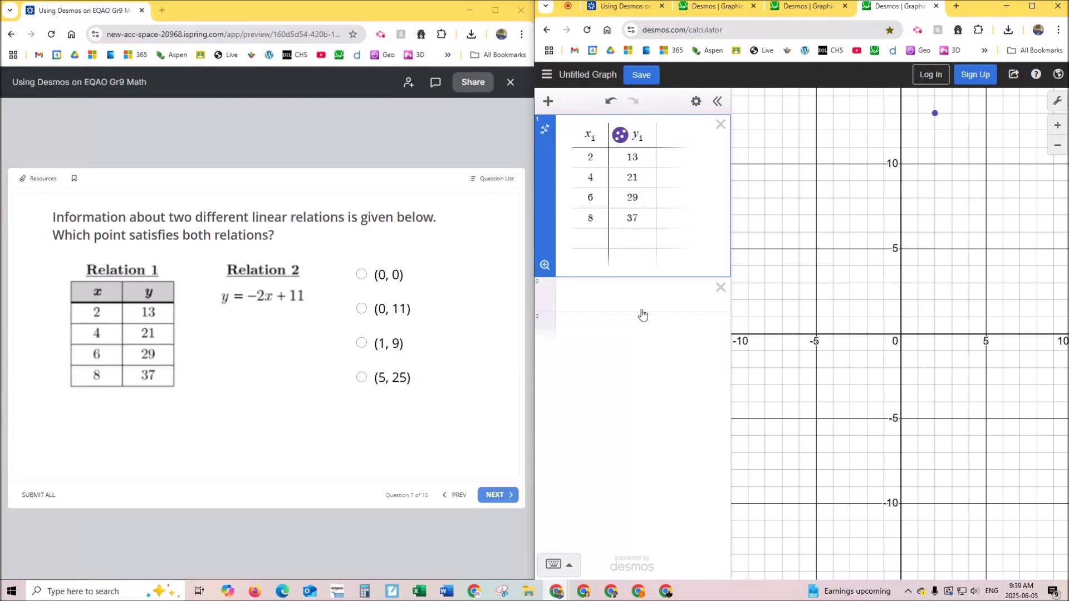
# - Graph Relation 2 of question 7, y = −2x + 11, in the second expression
pyautogui.click(629, 295)
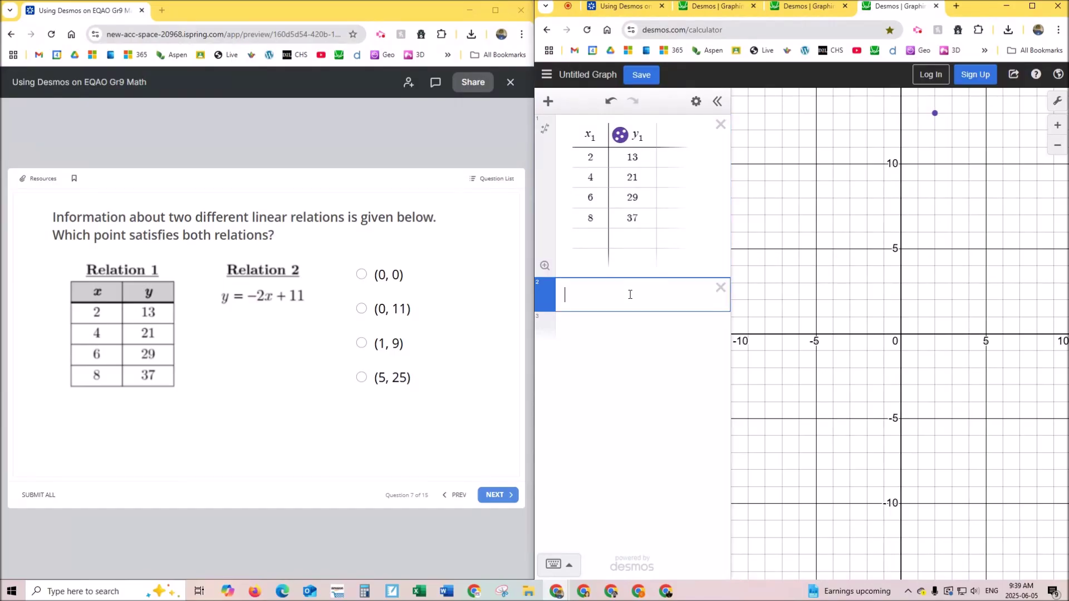
pyautogui.write('y=-2x+1')
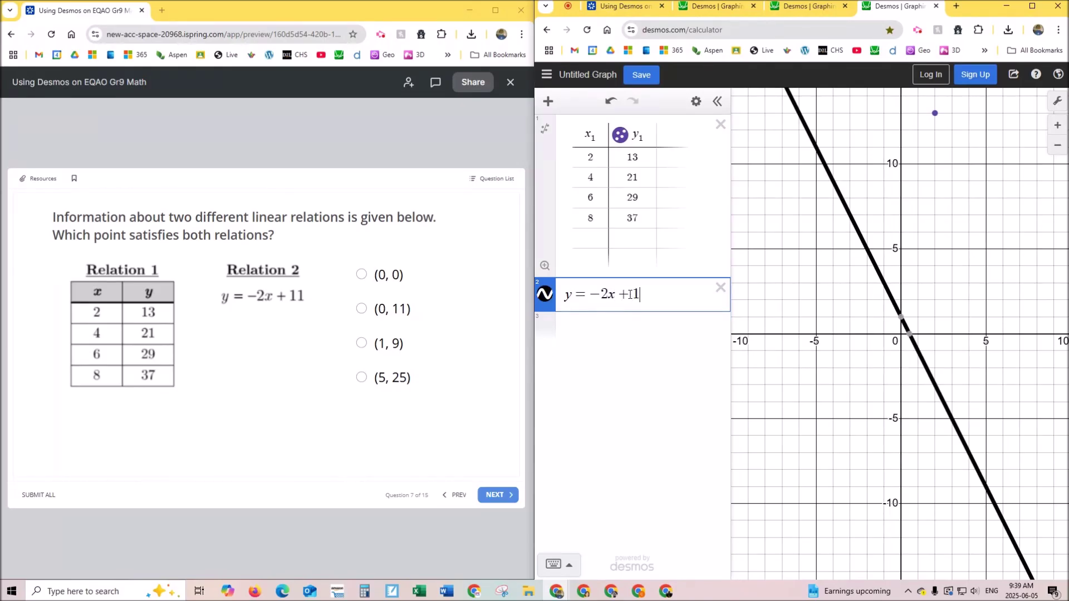
pyautogui.write('1')
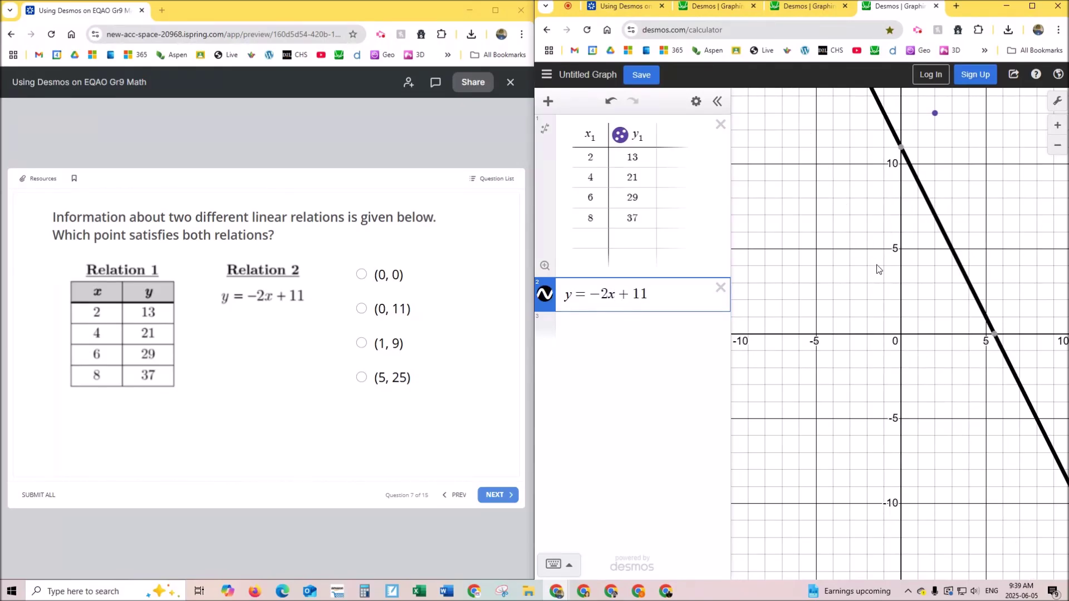
# - Add a linear regression to the Relation 1 table and select the lines' intersection point, (1, 9), as the answer to question 7
pyautogui.moveTo(905, 272); pyautogui.dragTo(805, 391)
pyautogui.scroll(-5, 909, 307)
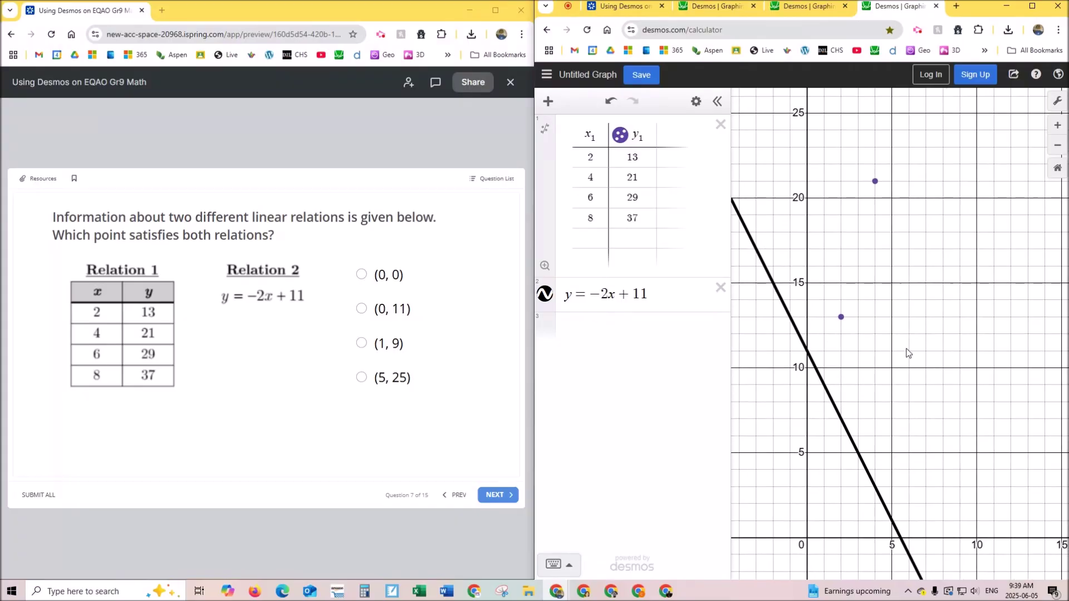
pyautogui.moveTo(929, 306); pyautogui.dragTo(905, 338)
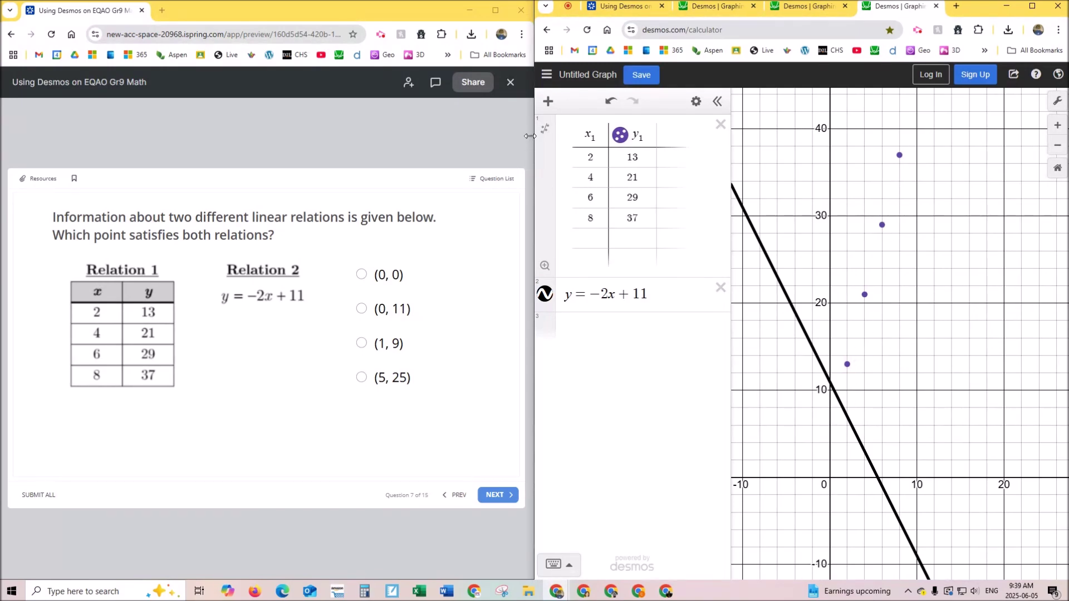
pyautogui.click(545, 129)
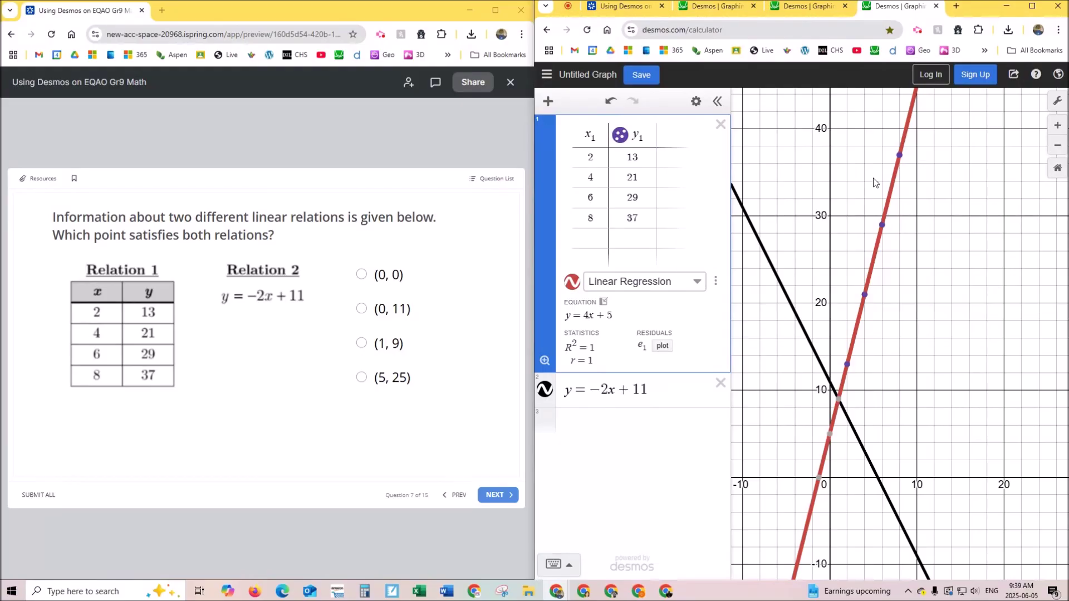
pyautogui.click(837, 399)
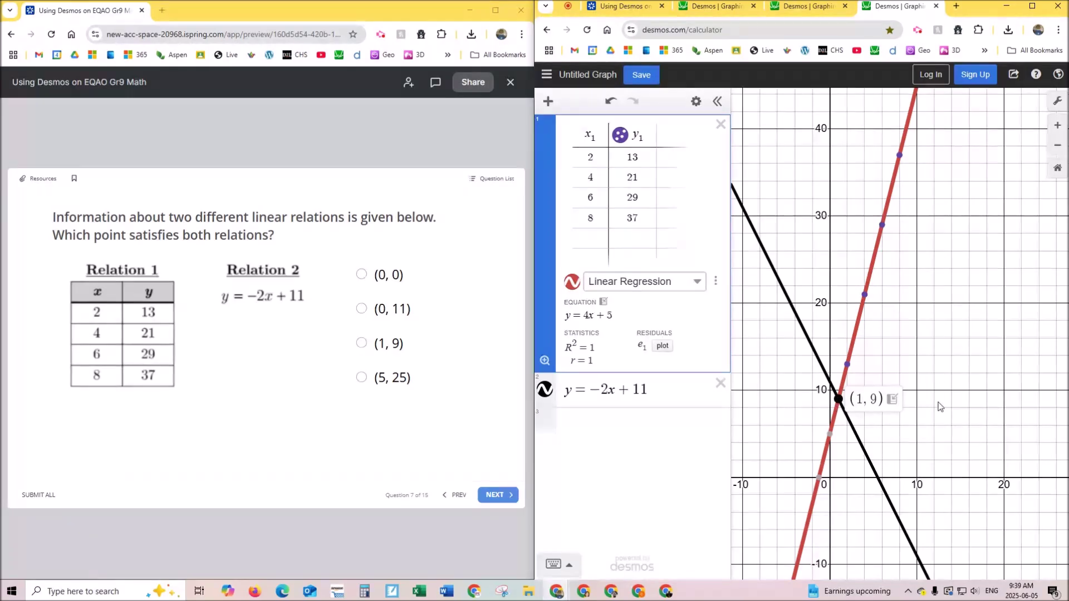
pyautogui.click(389, 344)
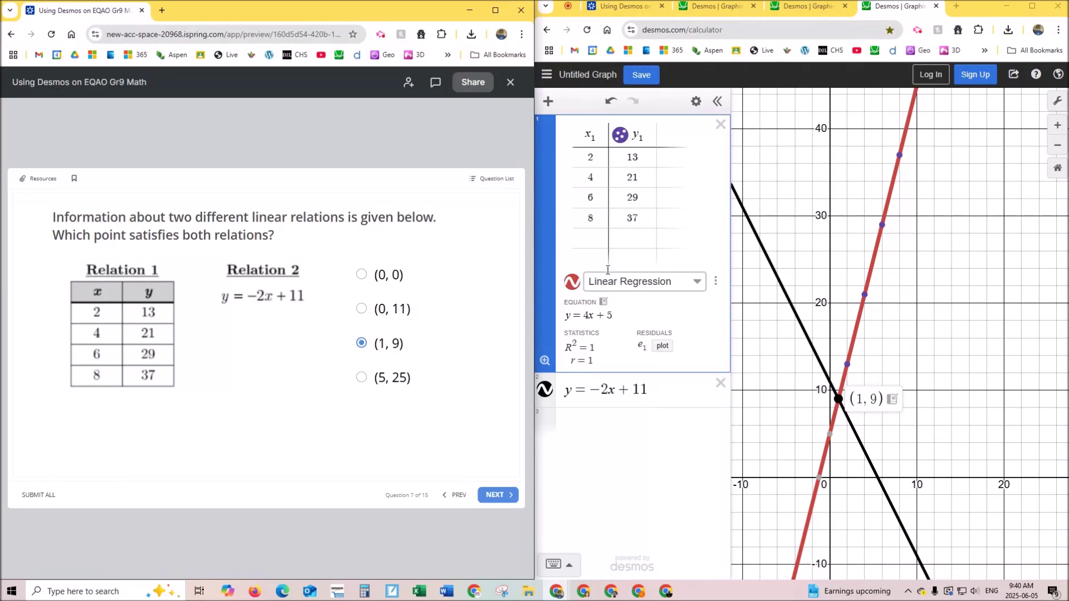
# - Try the option (1, 9) as a fifth row in the Relation 1 table
pyautogui.click(596, 241)
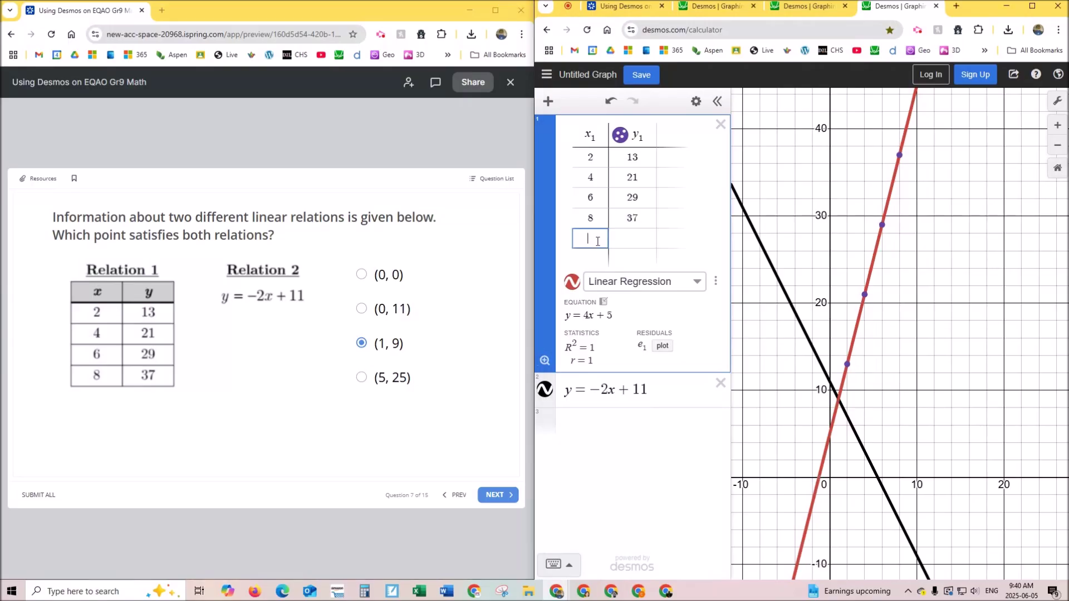
pyautogui.write('1')
pyautogui.press('Tab')
pyautogui.write('9')
# - Try the option (0, 0) in the fifth row of the Relation 1 table
pyautogui.moveTo(591, 239); pyautogui.dragTo(586, 239)
pyautogui.write('0')
pyautogui.press('Tab')
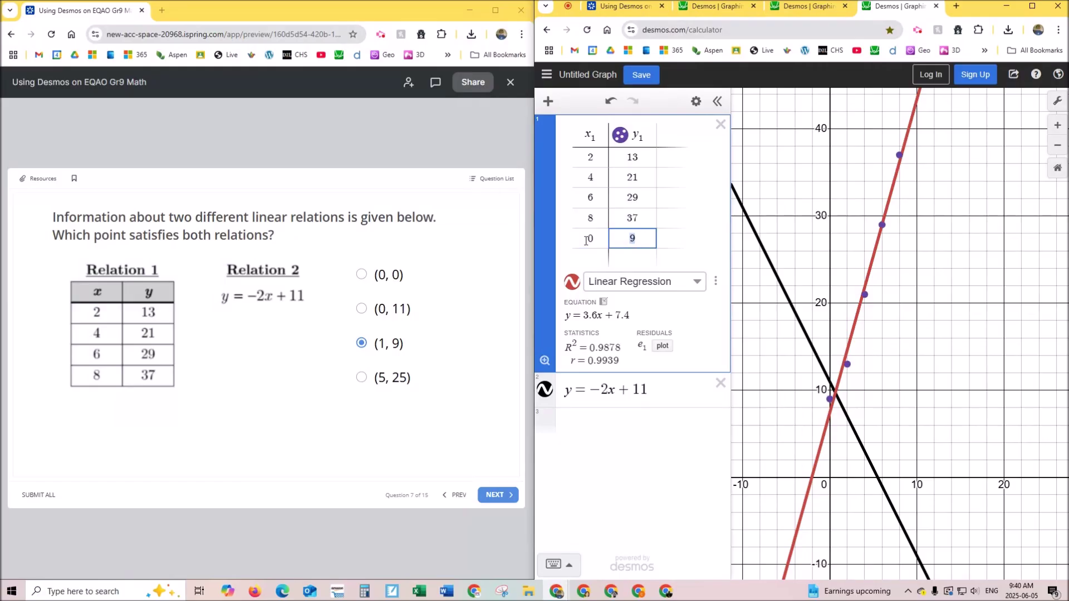
pyautogui.write('0')
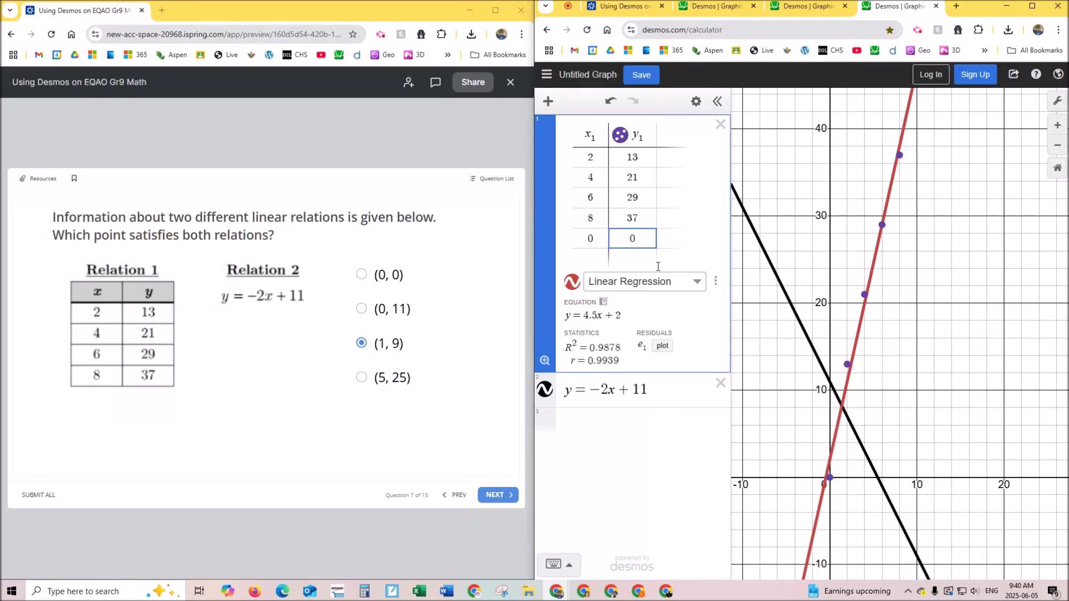
# - Clear both values from the fifth row of the Relation 1 table
pyautogui.click(590, 237)
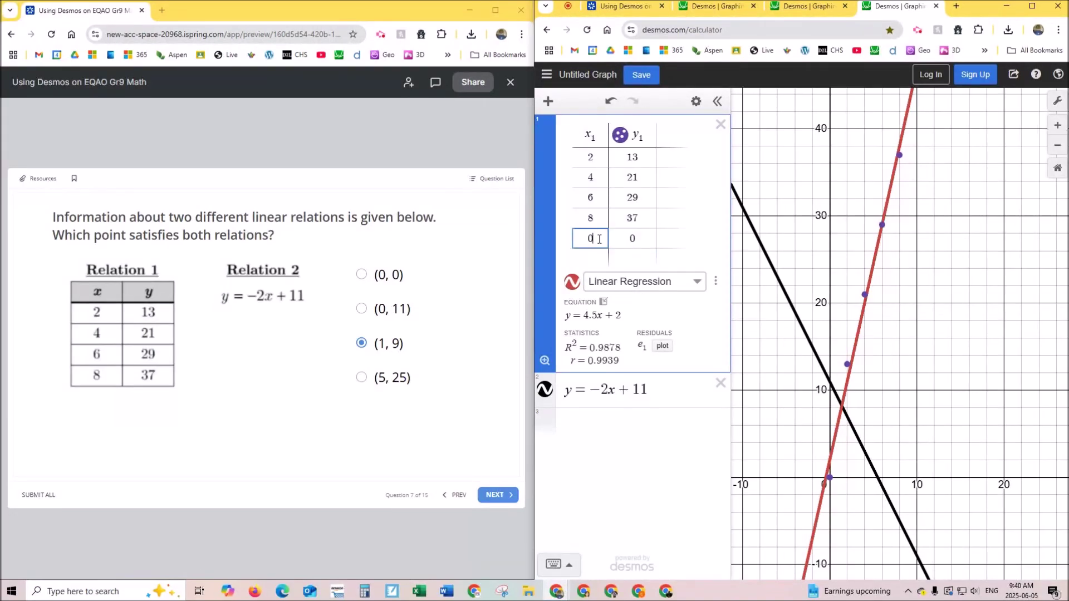
pyautogui.doubleClick(594, 239)
pyautogui.press('BackSpace')
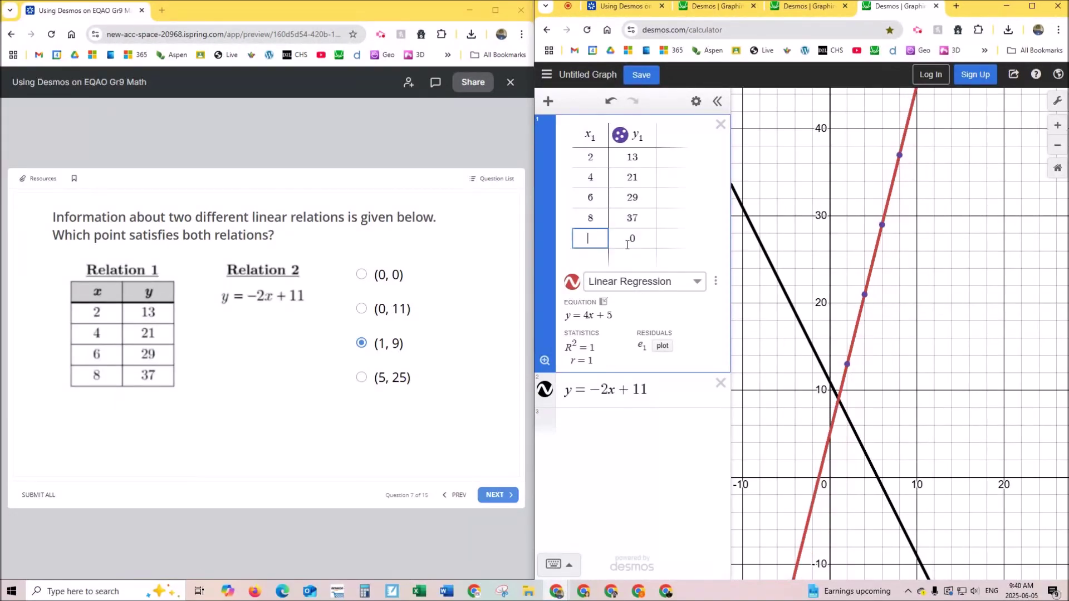
pyautogui.doubleClick(637, 239)
pyautogui.press('BackSpace')
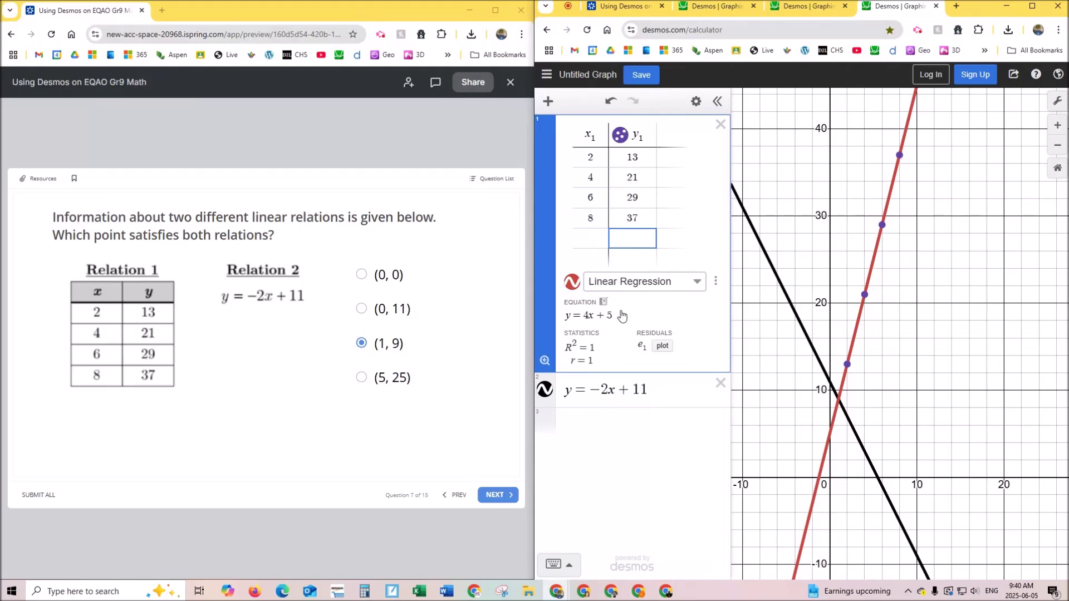
# - Copy the regression equation y = 4x + 5 into the third expression to graph it as its own line
pyautogui.moveTo(614, 315); pyautogui.dragTo(561, 317)
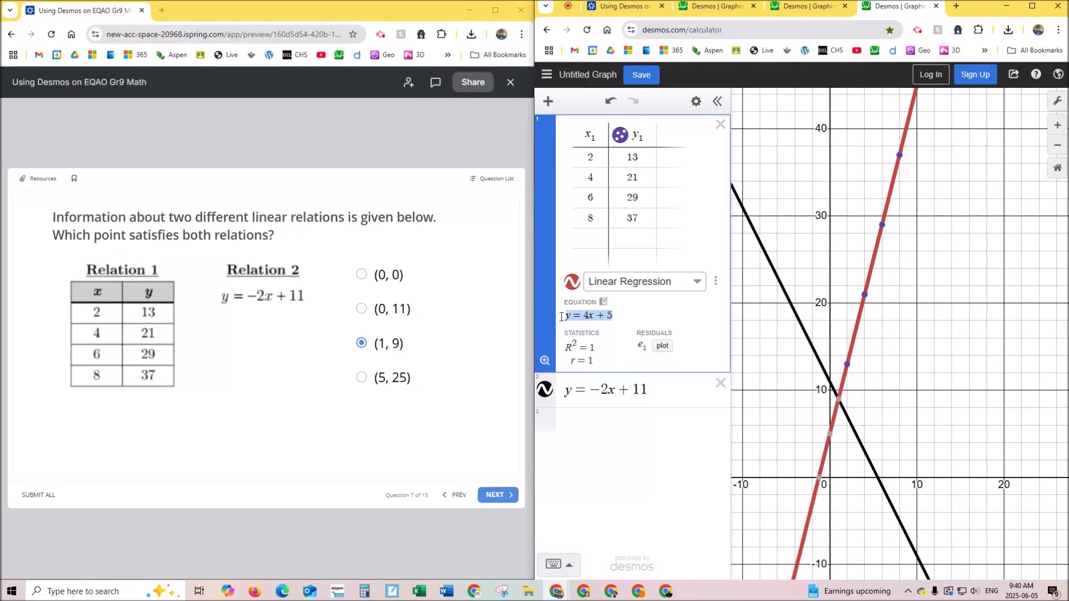
pyautogui.hotkey('ctrl', 'c')
pyautogui.click(617, 425)
pyautogui.hotkey('ctrl', 'v')
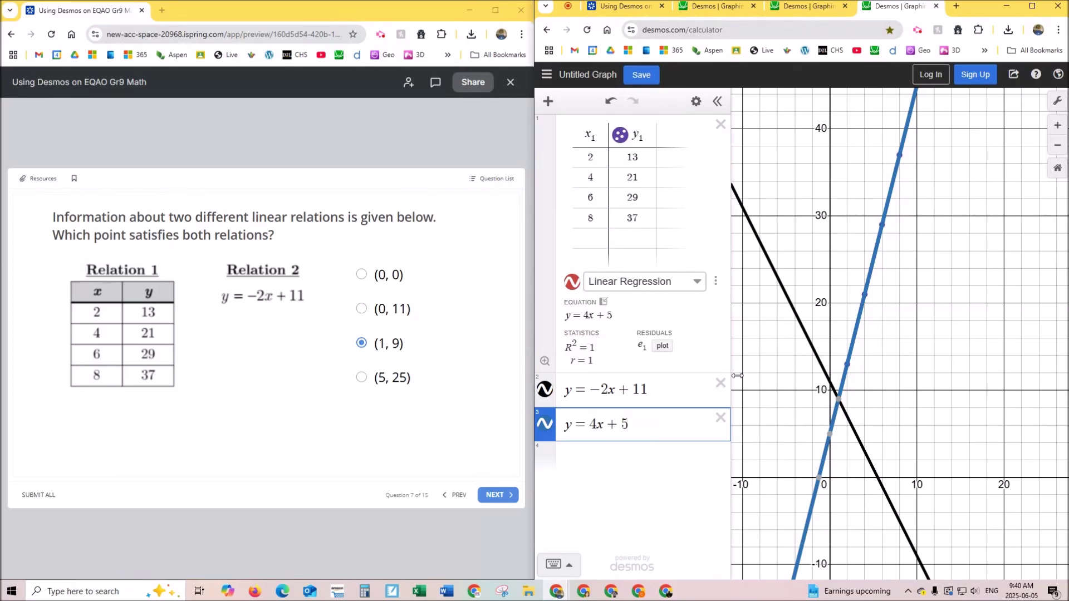
# - Hide the Relation 1 table's points and colour the line y = 4x + 5 purple
pyautogui.click(621, 136)
pyautogui.click(546, 426)
pyautogui.click(648, 485)
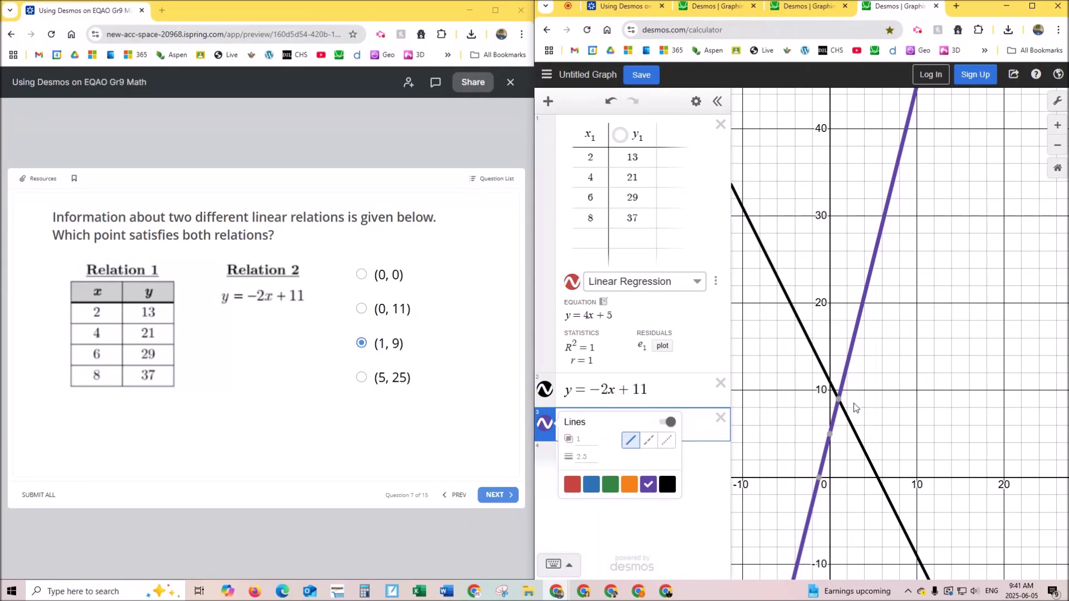
# - Try the options (1, 9) and (0, 11) as a plotted point in the fourth expression
pyautogui.click(700, 463)
pyautogui.write('(1,9)')
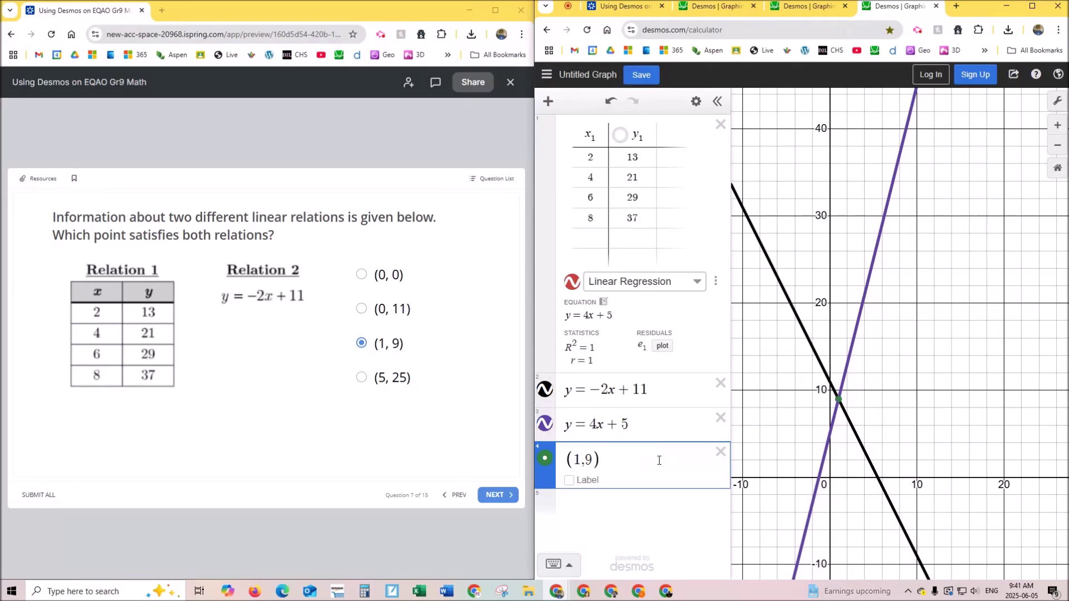
pyautogui.press('Left')
pyautogui.press('Left')
pyautogui.press('Left')
pyautogui.press('BackSpace')
pyautogui.write('0')
pyautogui.press('BackSpace')
pyautogui.write('11')
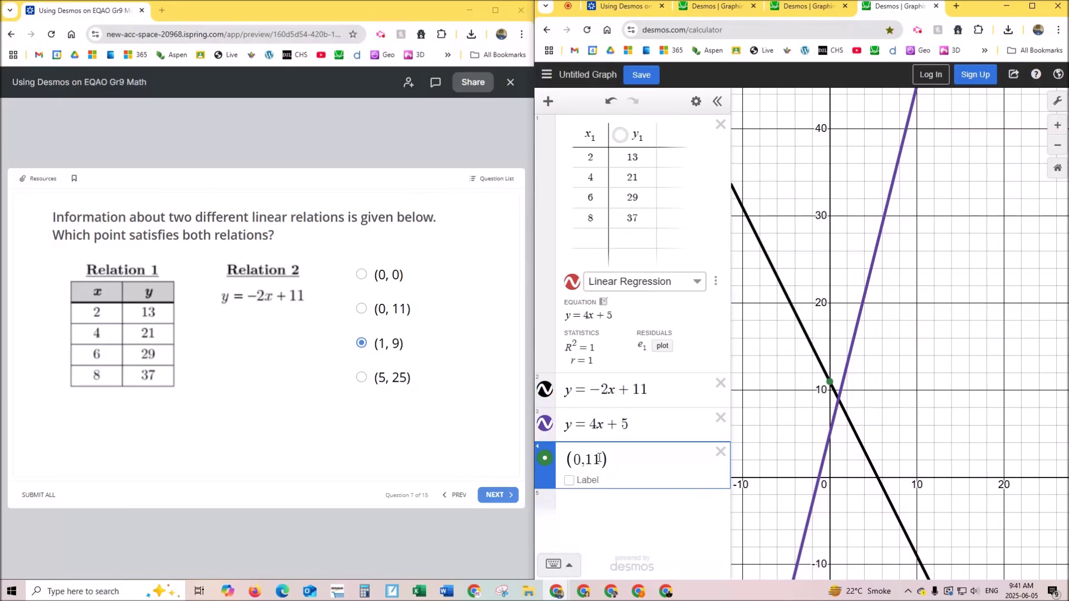
# - Replace the coordinates in the fourth expression with the option (5, 25)
pyautogui.press('BackSpace')
pyautogui.press('BackSpace')
pyautogui.press('BackSpace')
pyautogui.press('BackSpace')
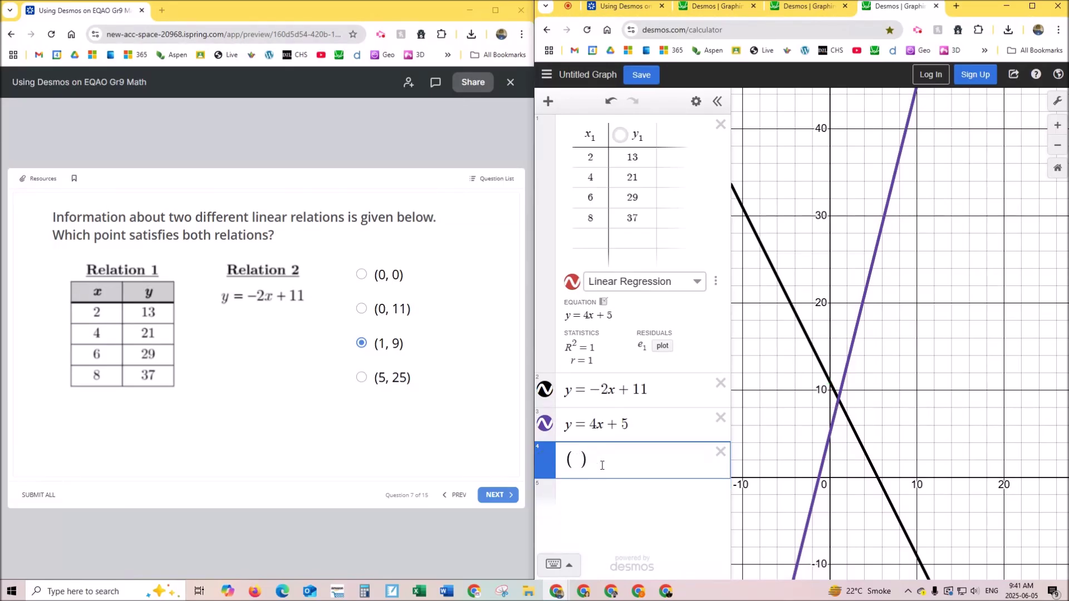
pyautogui.write('5,25')
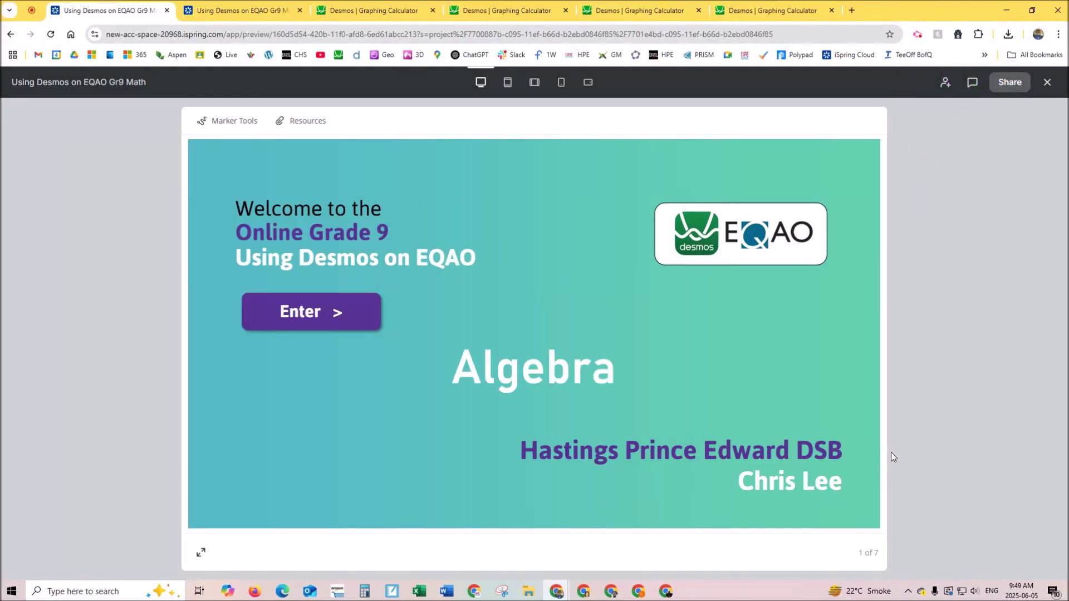
# - Switch to the quiz at question 8 and arrange it side by side with a blank Desmos graph
pyautogui.click(256, 10)
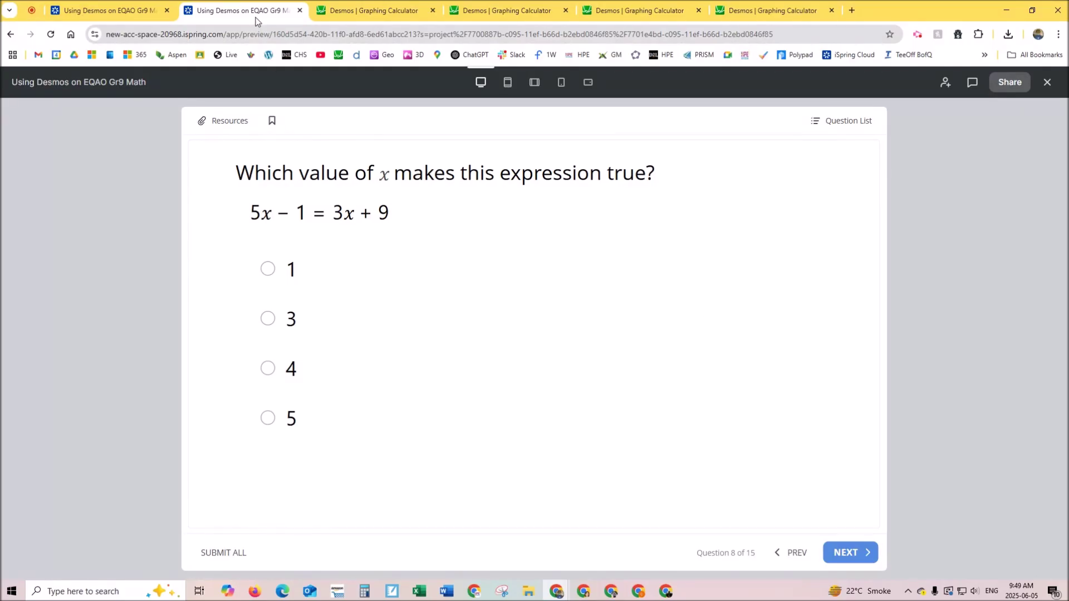
pyautogui.moveTo(252, 13); pyautogui.dragTo(3, 136)
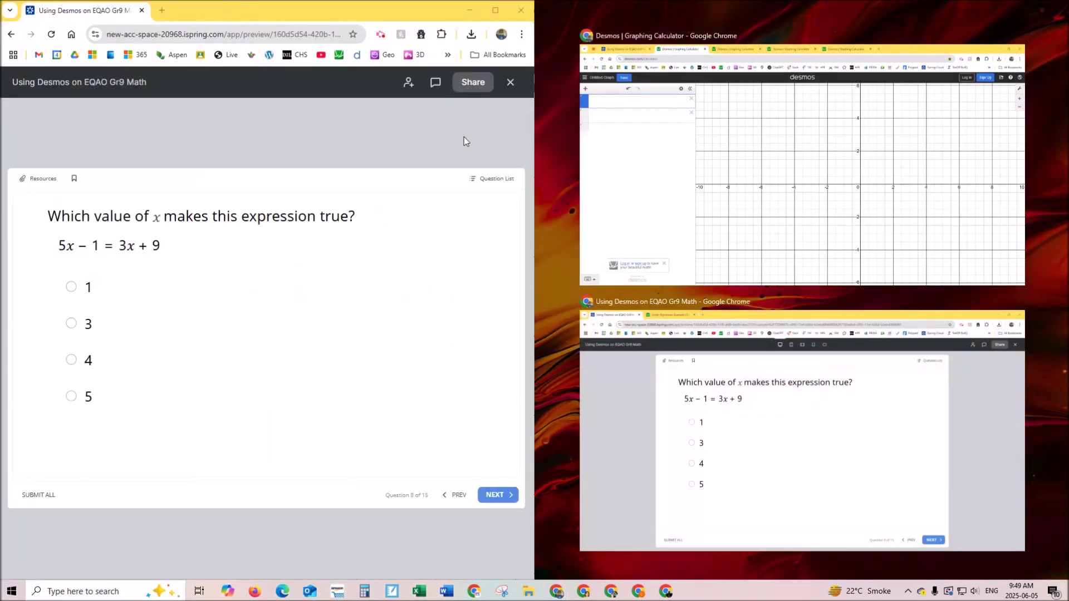
pyautogui.click(771, 142)
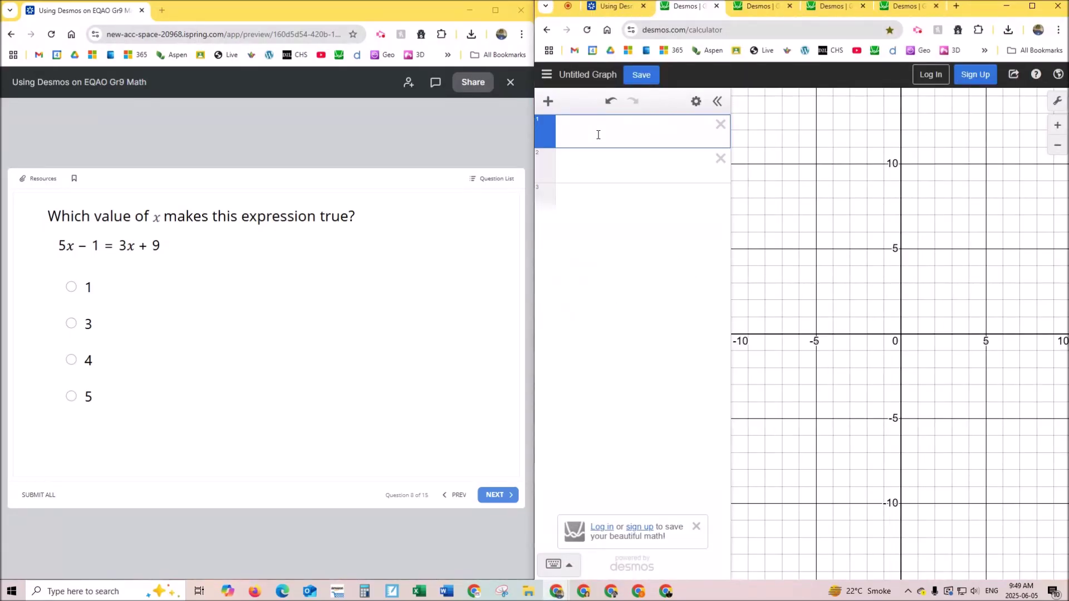
# - Graph 5x − 1 = 3x + 9 in the first expression and select 5 as the answer to question 8
pyautogui.write('5x')
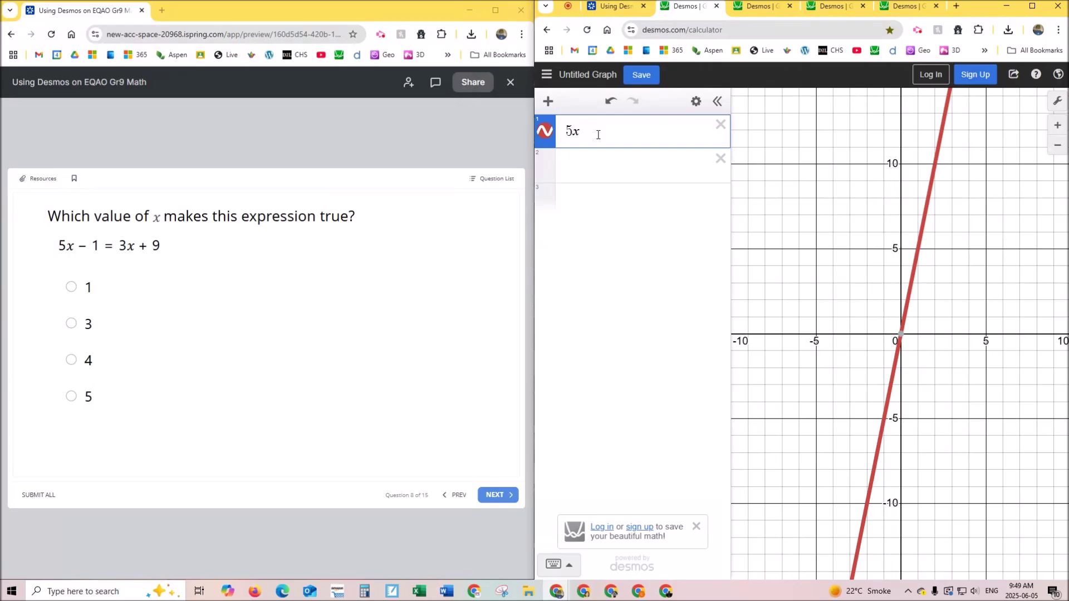
pyautogui.write('-1=')
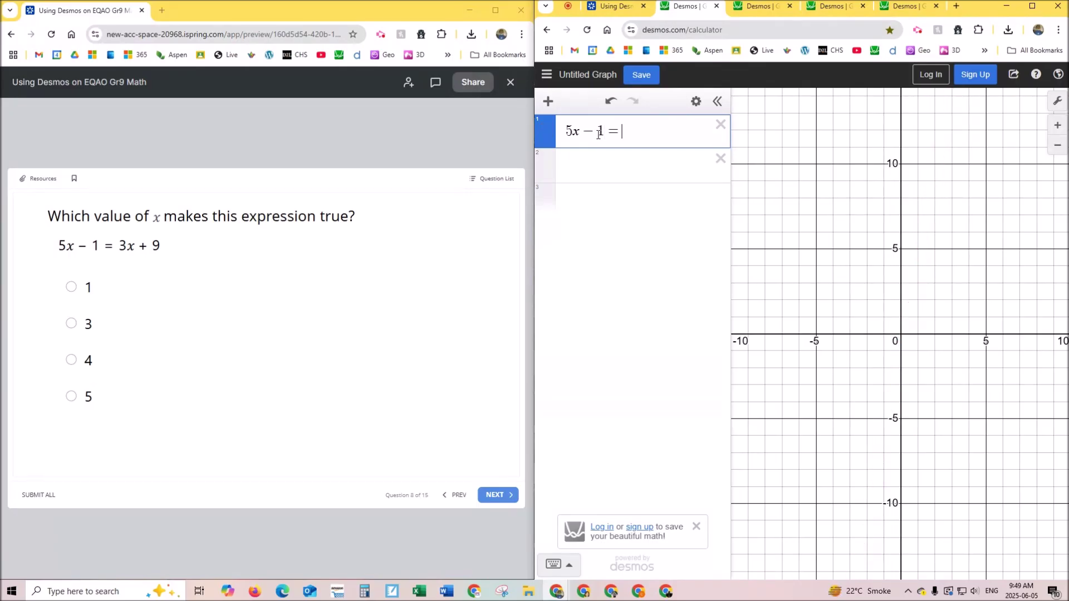
pyautogui.write('3x+9')
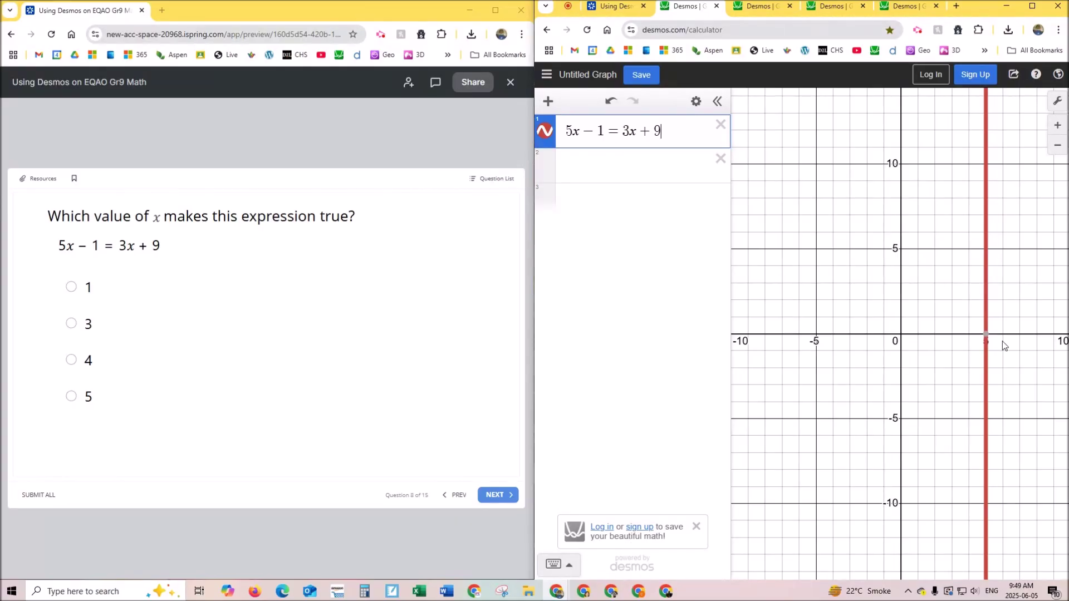
pyautogui.click(985, 335)
pyautogui.click(88, 399)
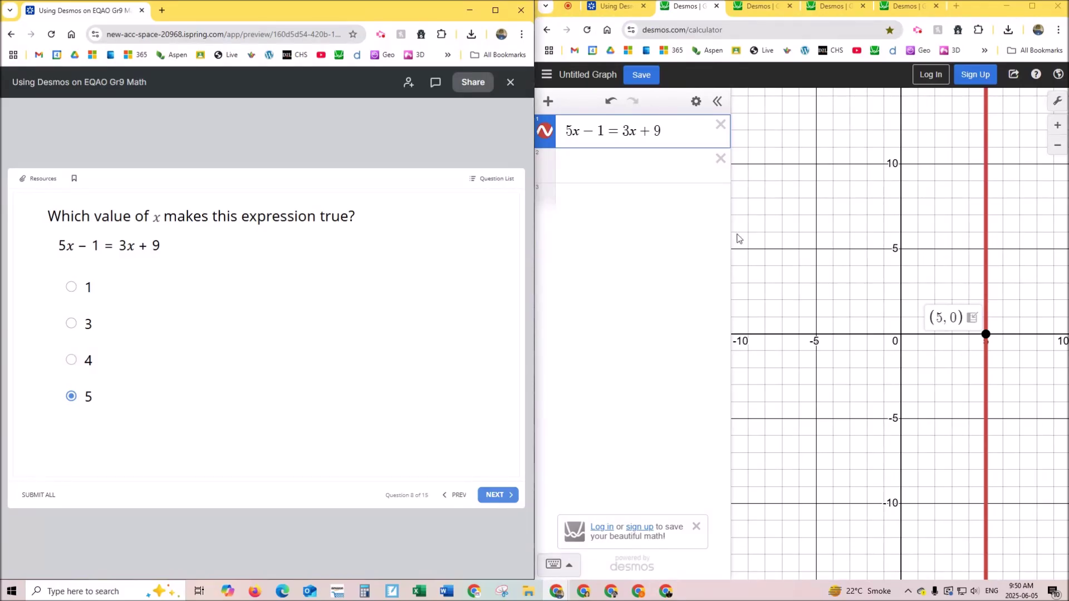
# - Graph x = 5 in the second expression and colour its line green
pyautogui.click(594, 169)
pyautogui.write('x=5')
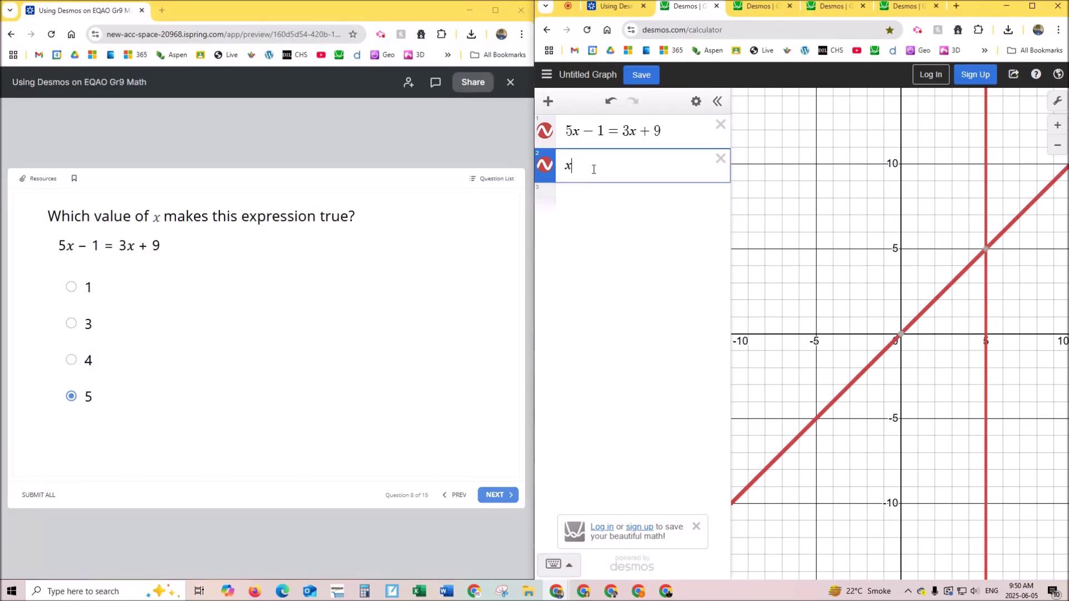
pyautogui.click(545, 164)
pyautogui.click(609, 227)
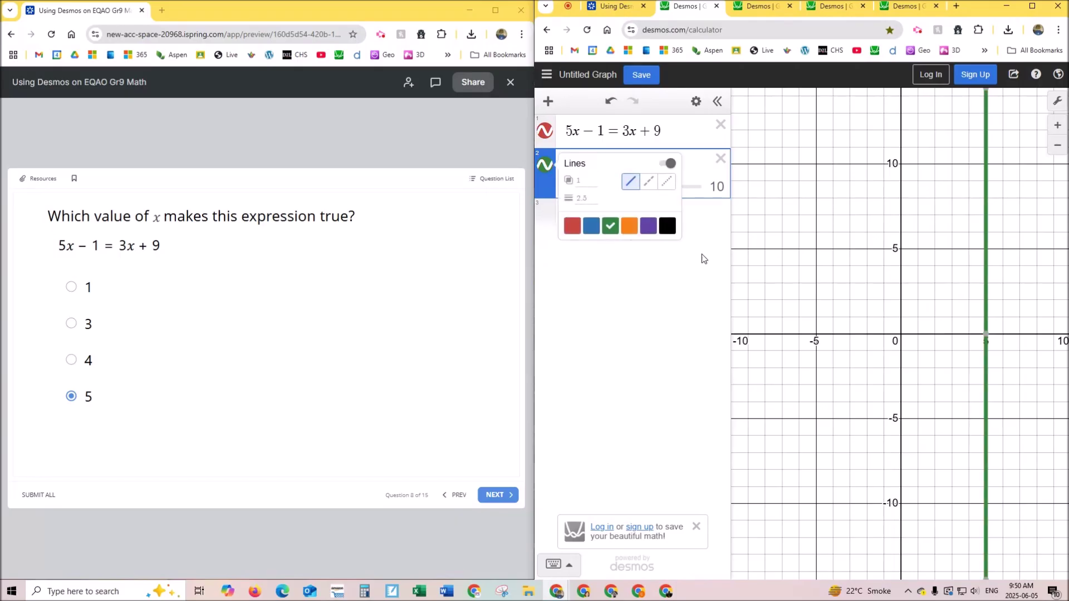
pyautogui.click(657, 311)
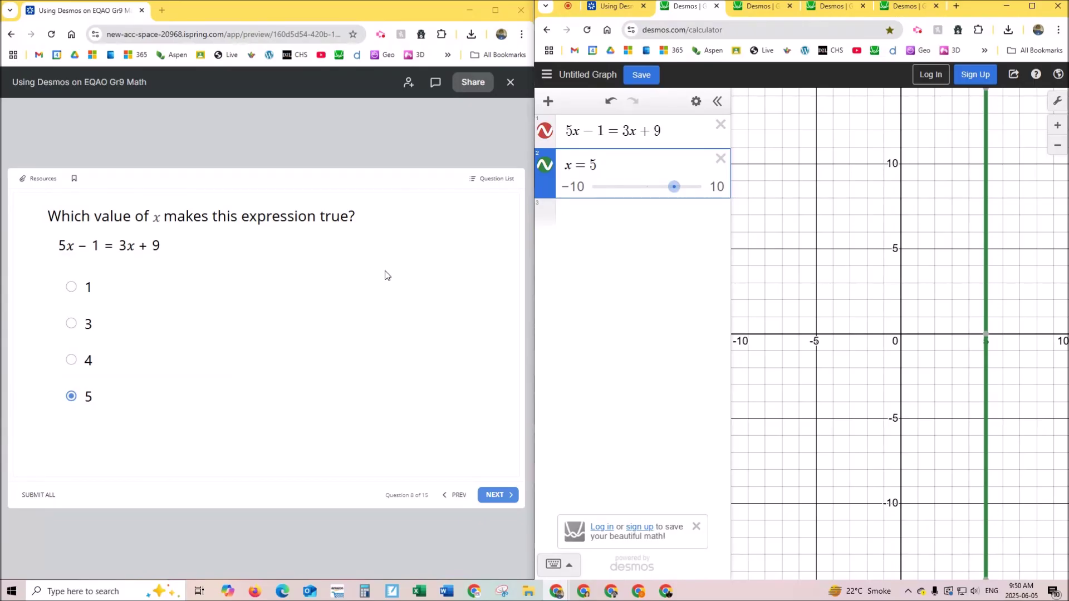
# - Advance to question 9 and replace the existing expressions with 4x − 8
pyautogui.click(500, 497)
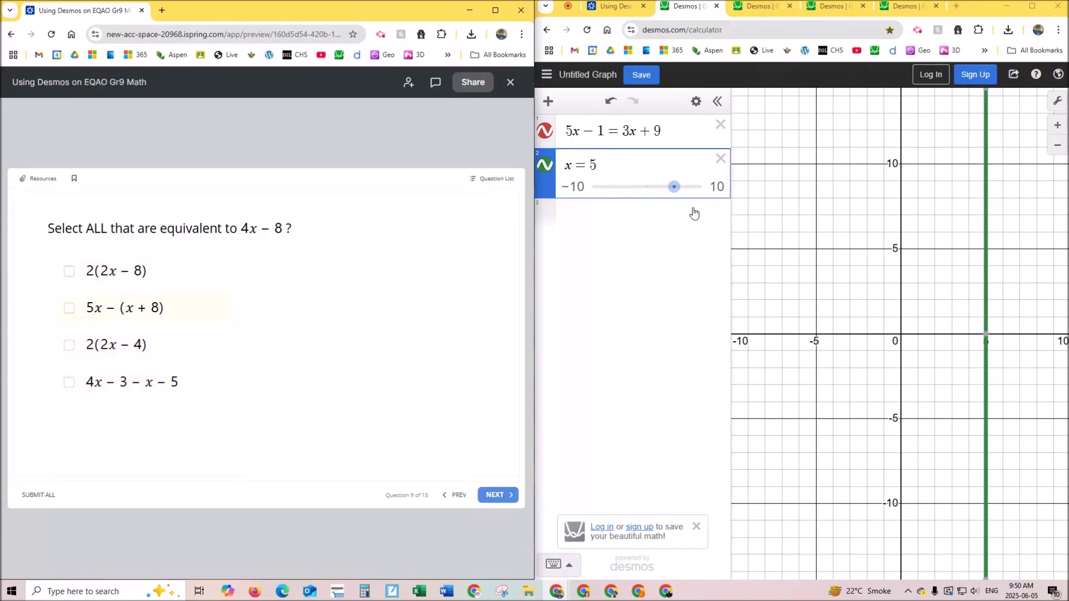
pyautogui.click(719, 160)
pyautogui.hotkey('shift', 'Left')
pyautogui.hotkey('shift', 'Left')
pyautogui.hotkey('shift', 'Left')
pyautogui.hotkey('shift', 'Left')
pyautogui.hotkey('shift', 'Left')
pyautogui.hotkey('shift', 'Left')
pyautogui.hotkey('shift', 'Left')
pyautogui.hotkey('shift', 'Left')
pyautogui.hotkey('shift', 'Left')
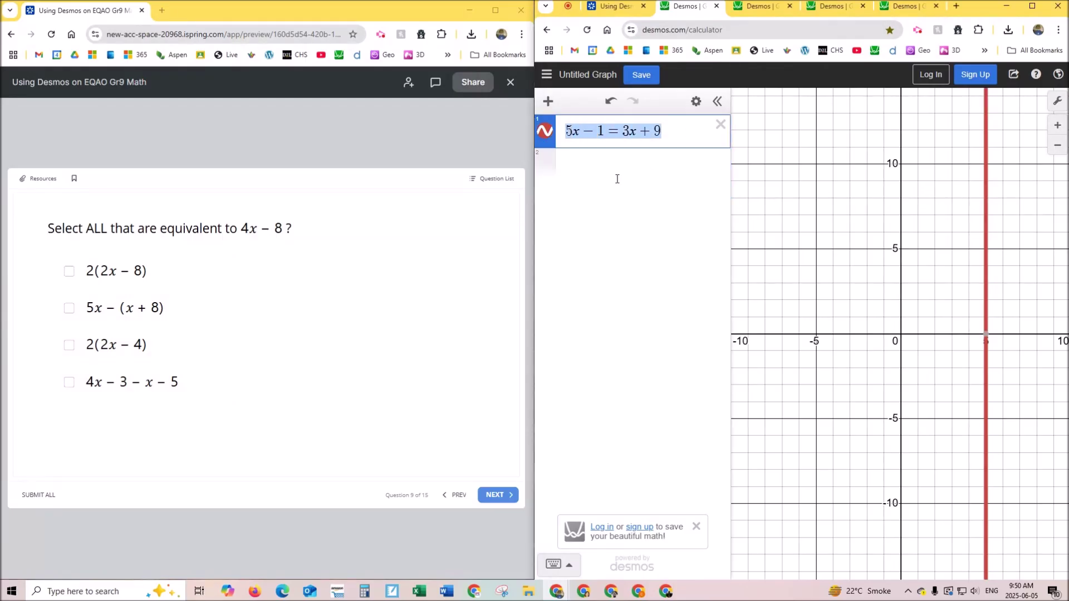
pyautogui.write('4x')
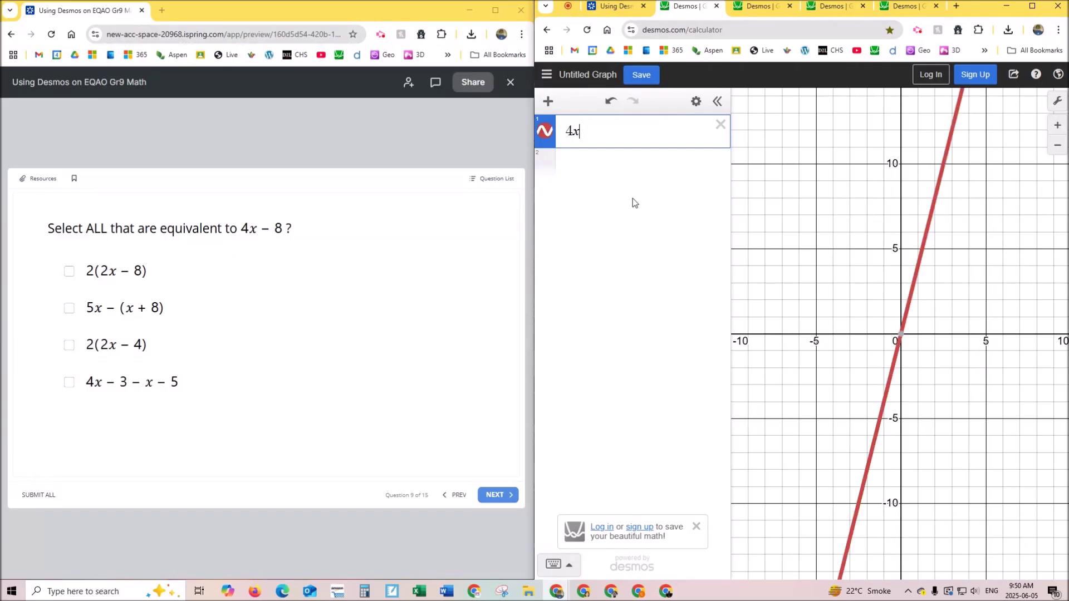
pyautogui.write('-8')
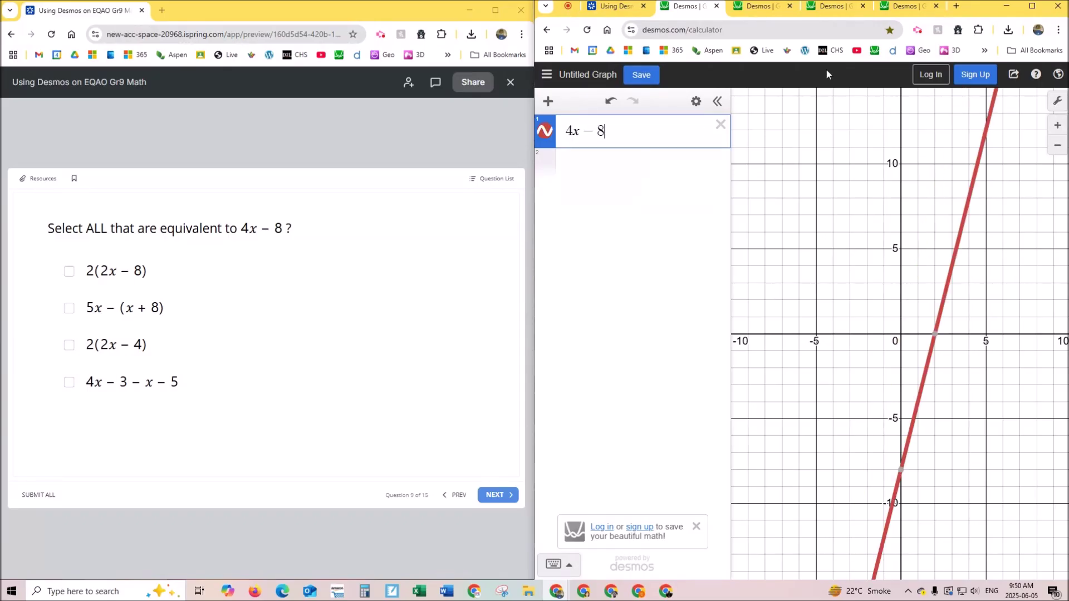
pyautogui.click(917, 29)
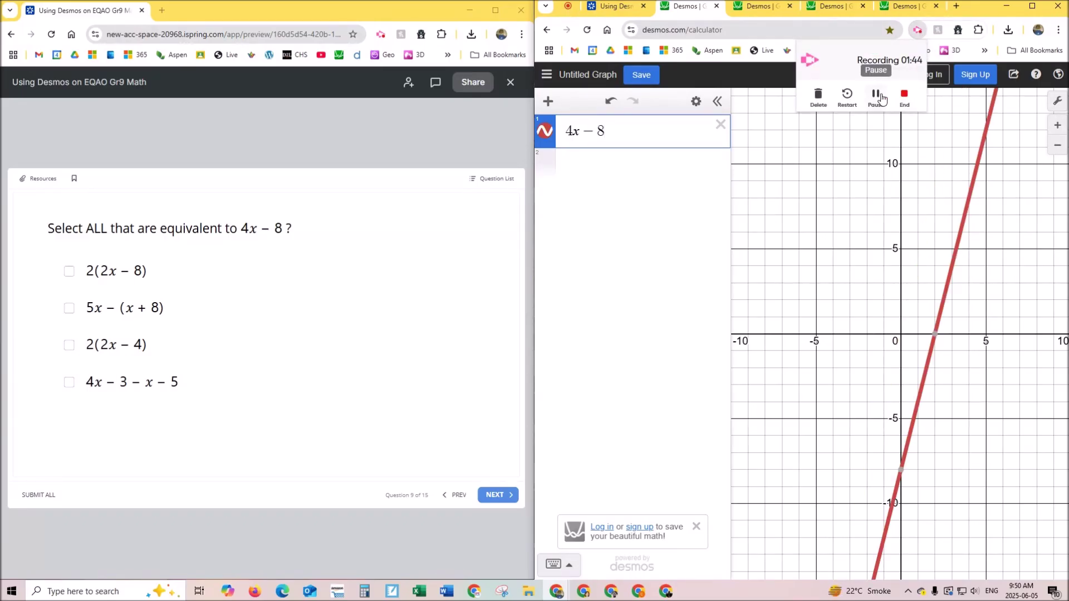
pyautogui.click(697, 235)
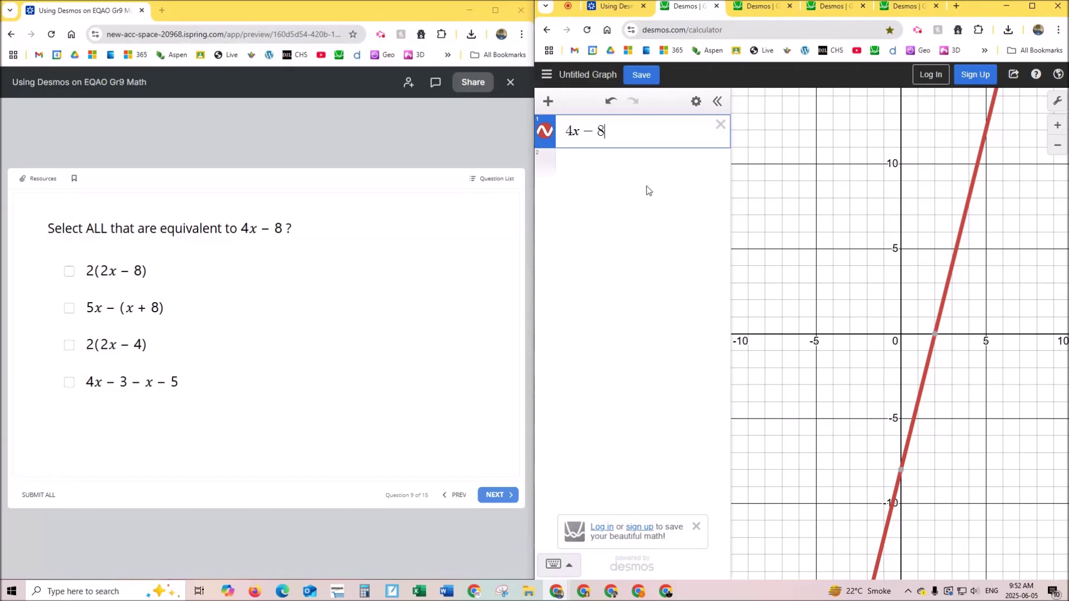
# - Graph the option 2(2x − 8) in the second expression for comparison with 4x − 8, and hide its line
pyautogui.click(600, 163)
pyautogui.write('2(')
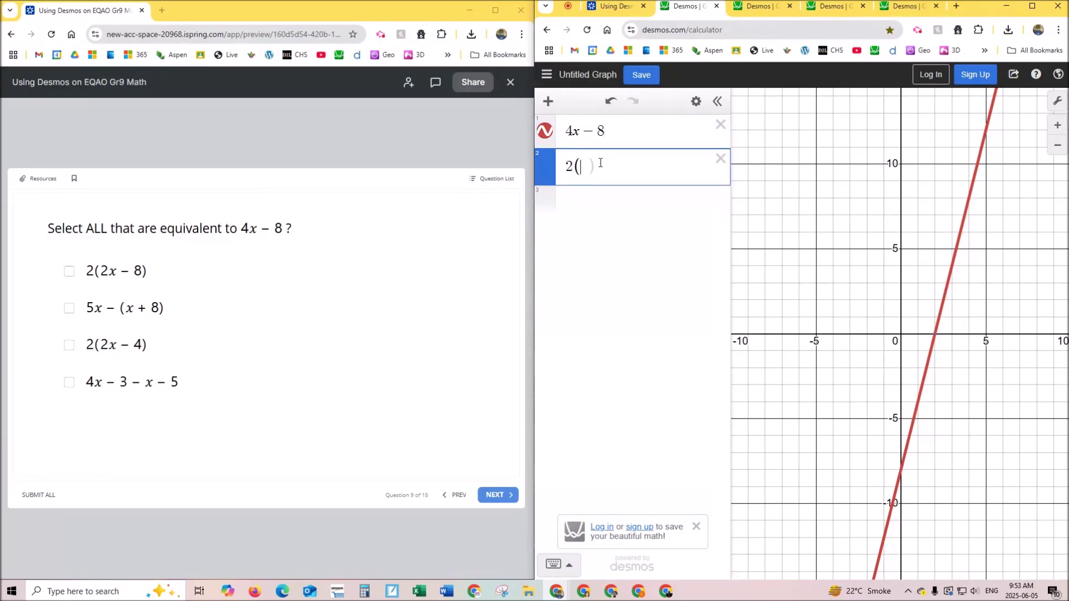
pyautogui.write('2x-8')
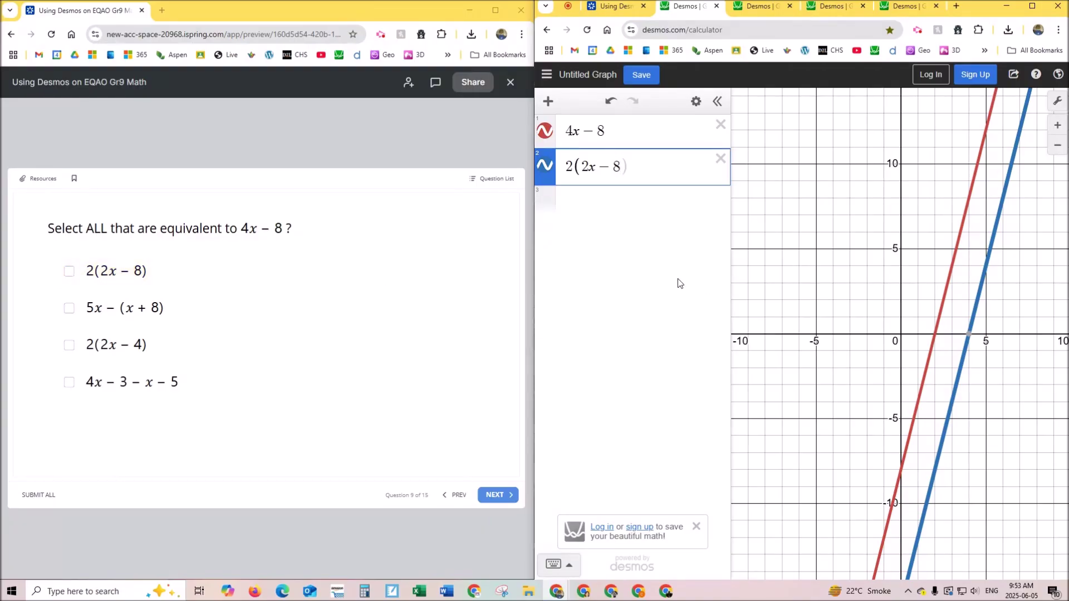
pyautogui.click(545, 170)
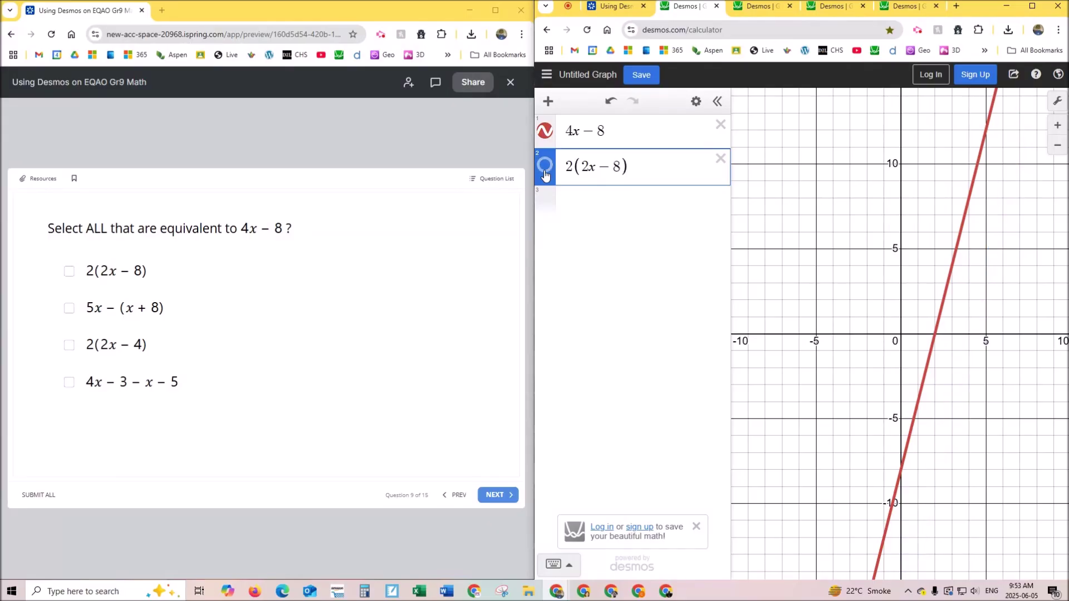
# - Graph 5x − (x + 8) in the third expression, toggle it against 4x − 8, and mark that option as equivalent
pyautogui.click(572, 196)
pyautogui.write('5')
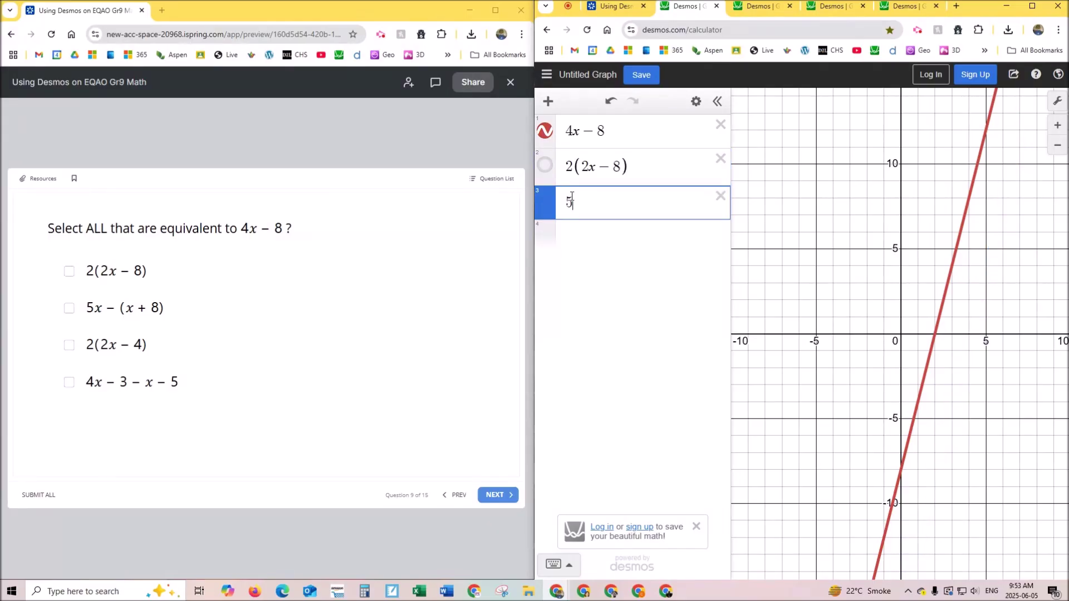
pyautogui.write('x-(x+8)')
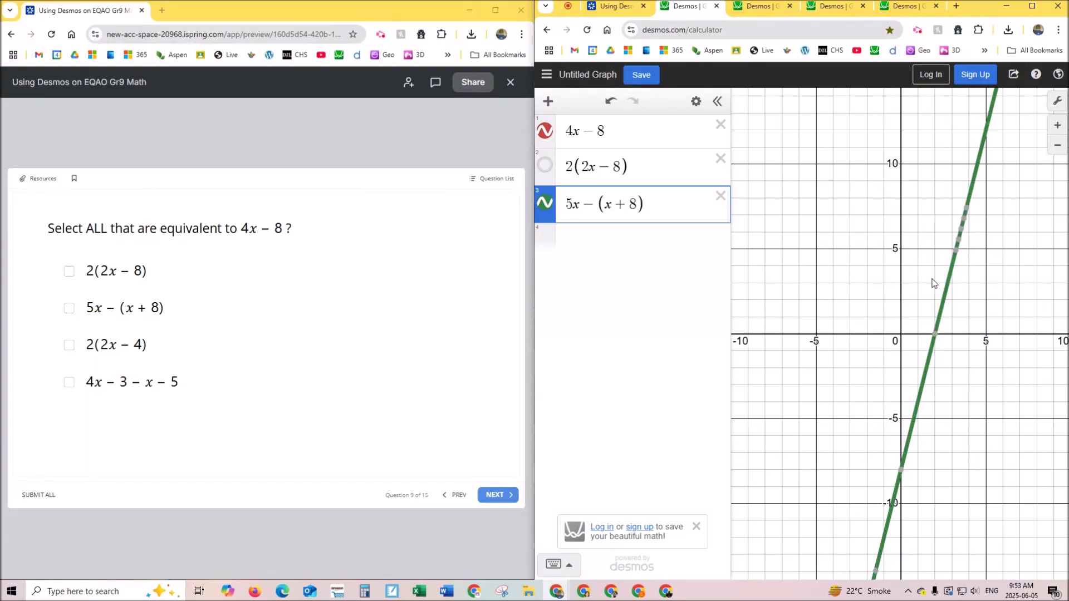
pyautogui.click(545, 203)
pyautogui.click(545, 204)
pyautogui.click(68, 308)
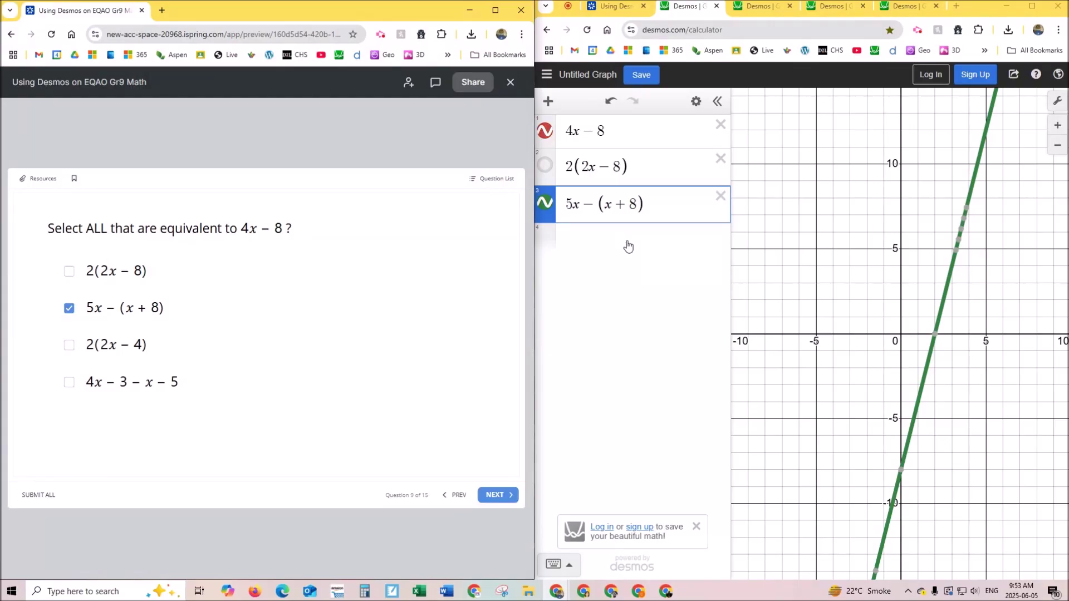
# - Hide the line of 5x − (x + 8) and graph the option 2(2x − 4) in the fourth expression
pyautogui.click(546, 203)
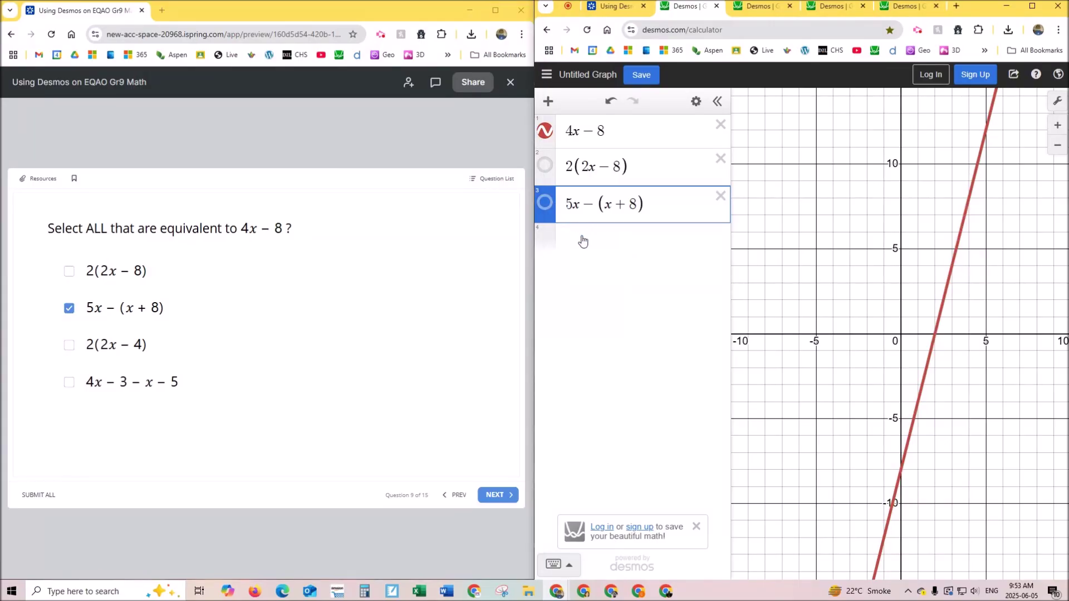
pyautogui.click(584, 239)
pyautogui.write('2(2x')
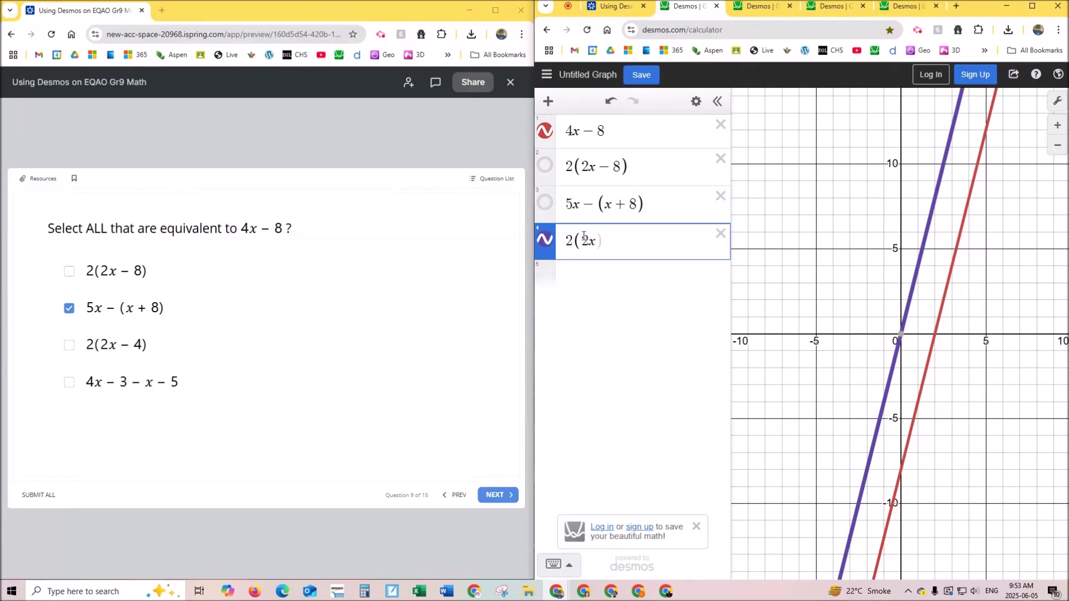
pyautogui.write('-4)')
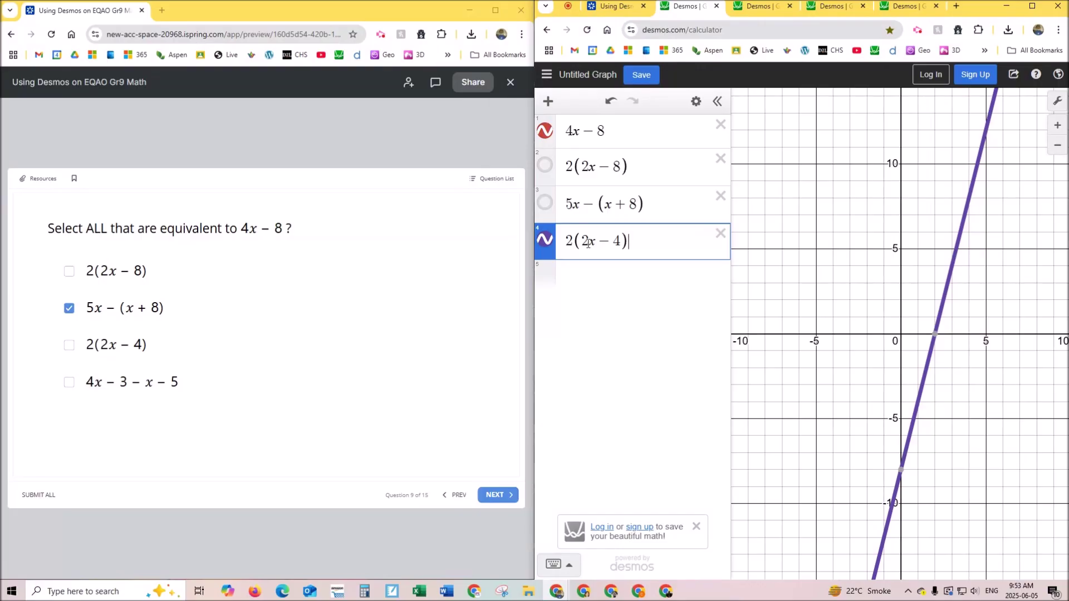
# - Toggle the line of 2(2x − 4) to compare it with 4x − 8, and mark that option as equivalent
pyautogui.click(546, 241)
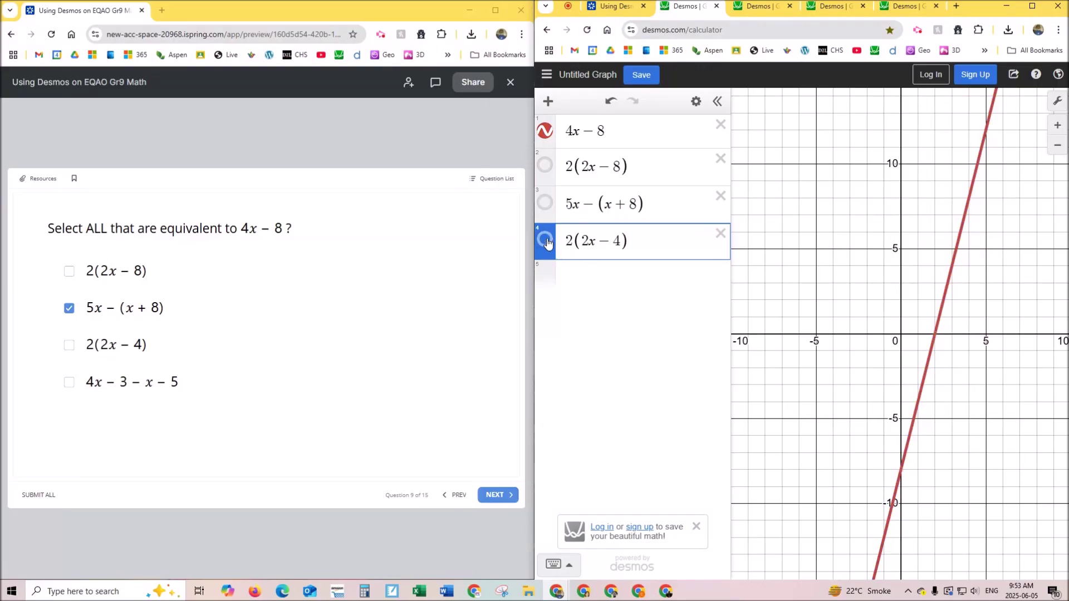
pyautogui.click(546, 241)
pyautogui.click(546, 241)
pyautogui.click(546, 241)
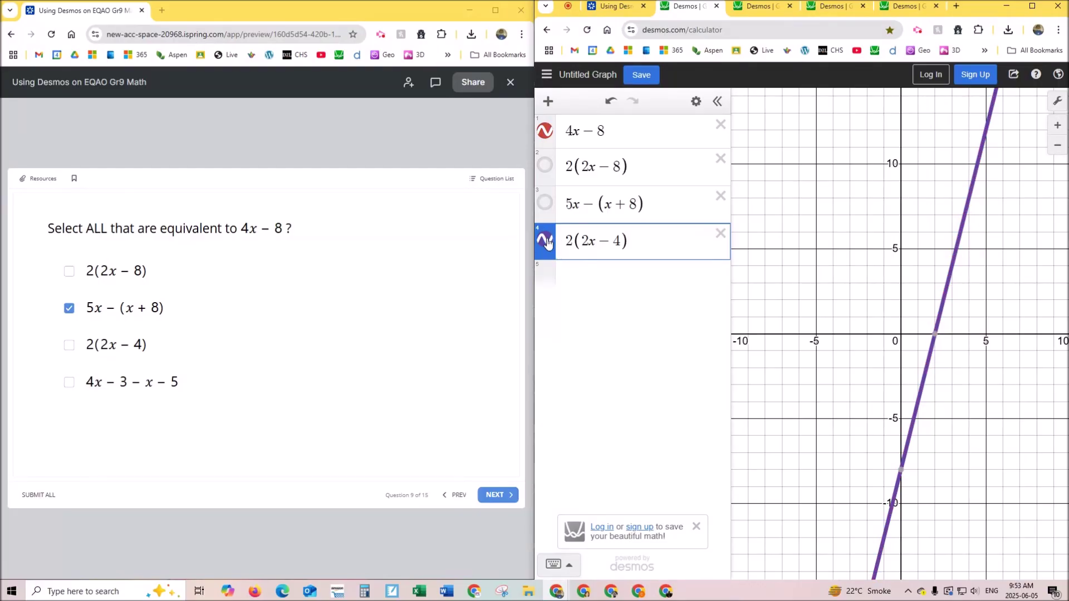
pyautogui.click(69, 345)
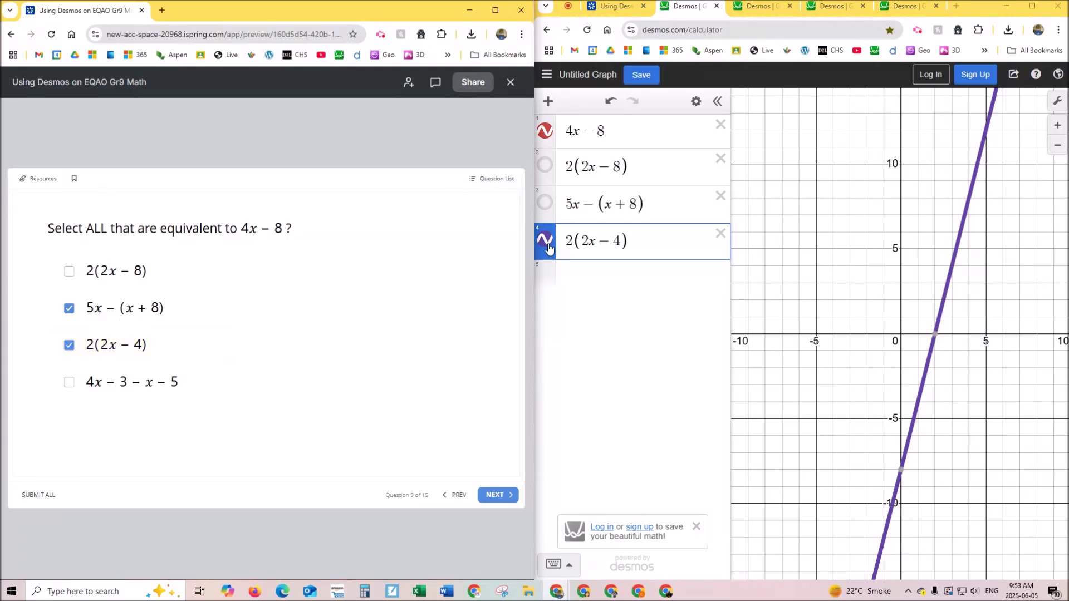
# - Hide the line of 2(2x − 4), graph 4x − 3 − x − 5 in the fifth expression for comparison, and hide its line
pyautogui.click(545, 240)
pyautogui.click(582, 275)
pyautogui.write('4x-')
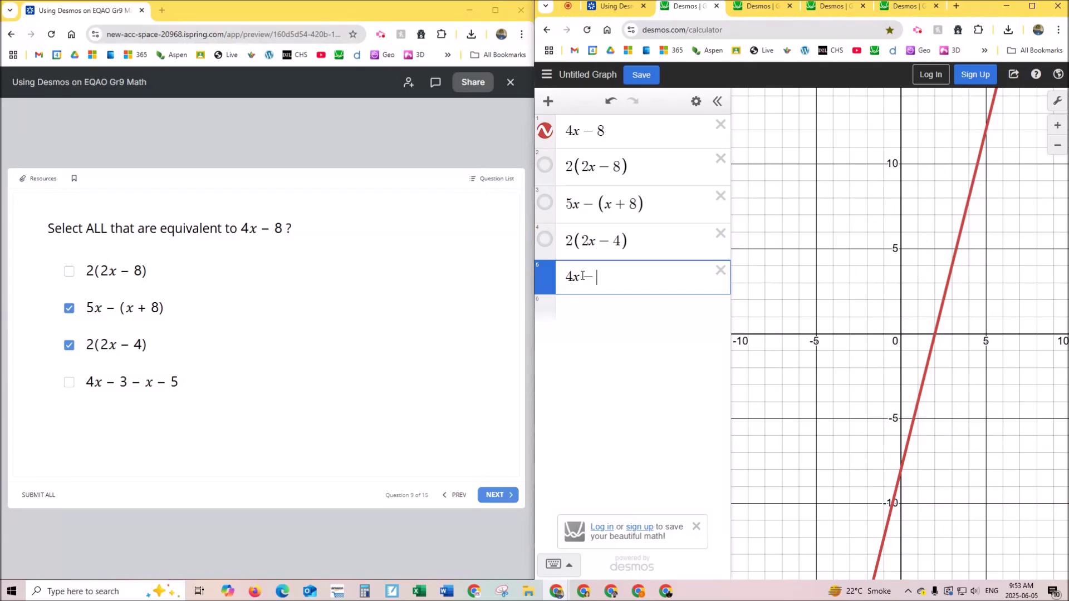
pyautogui.write('3')
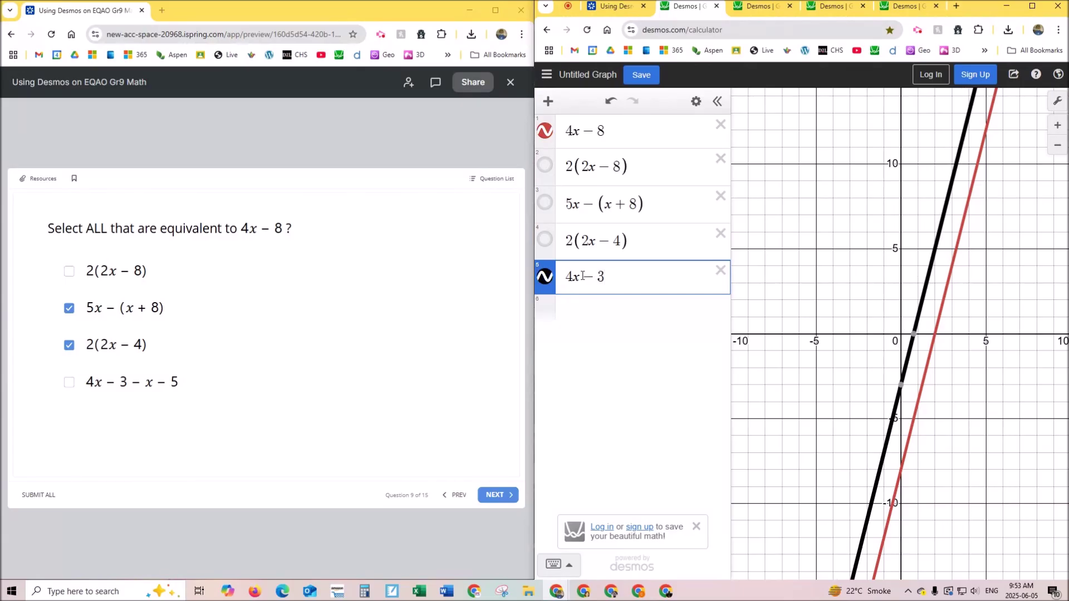
pyautogui.write('-x')
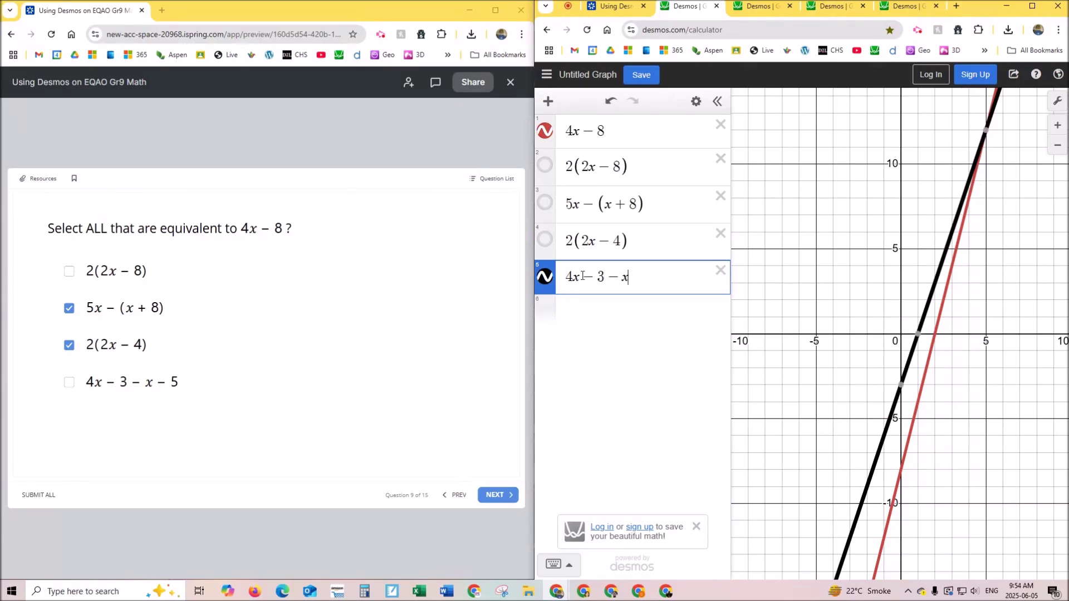
pyautogui.write('-5')
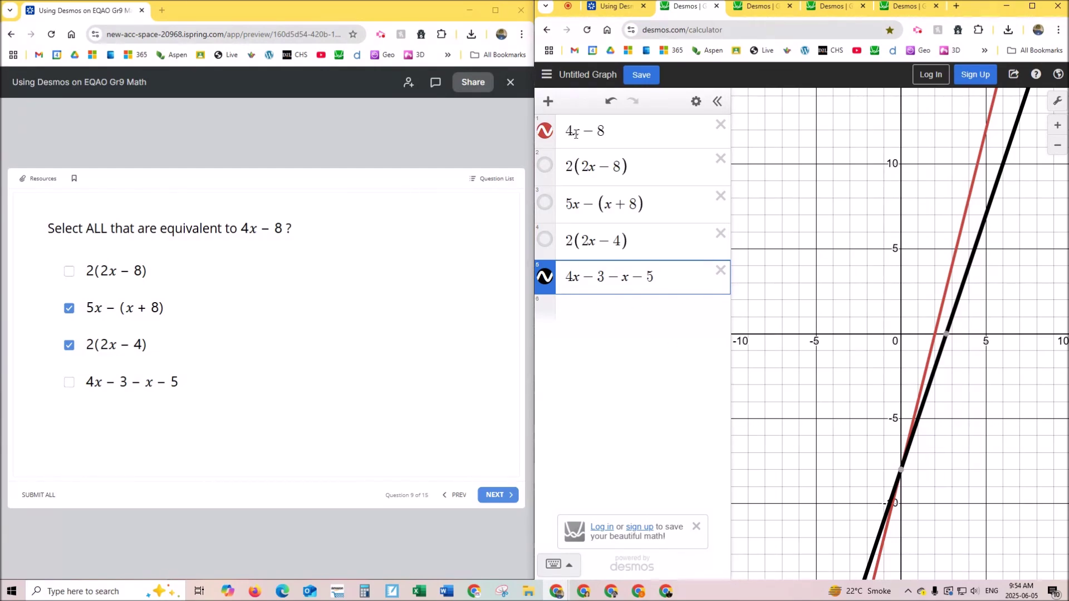
pyautogui.click(545, 277)
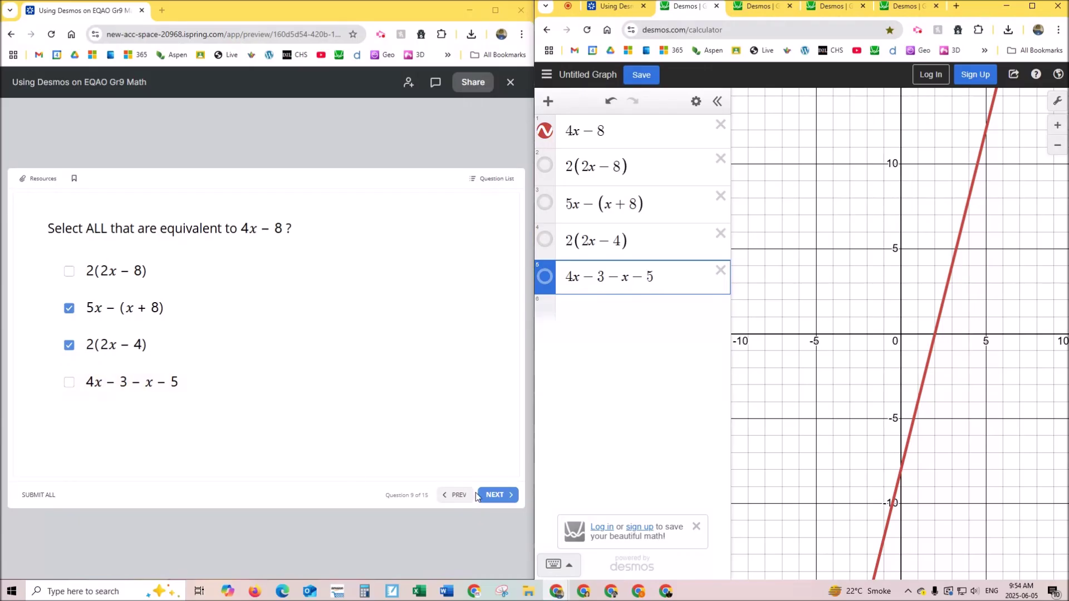
# - Advance to question 10 and show the curve of 3x(4x + 5) − (8x + 5) in the prepared Desmos graph
pyautogui.click(493, 500)
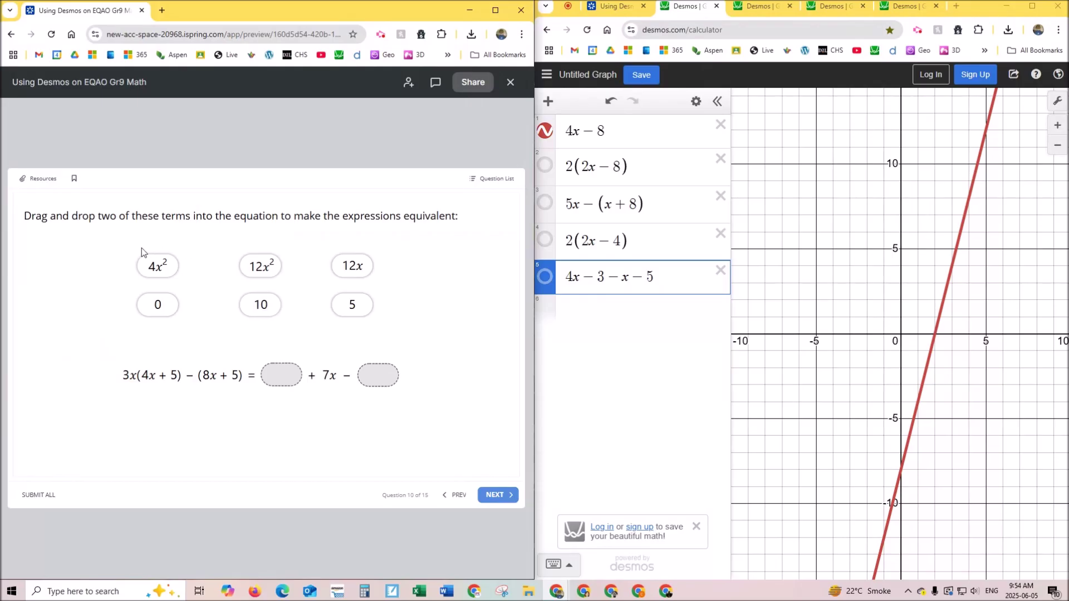
pyautogui.click(757, 6)
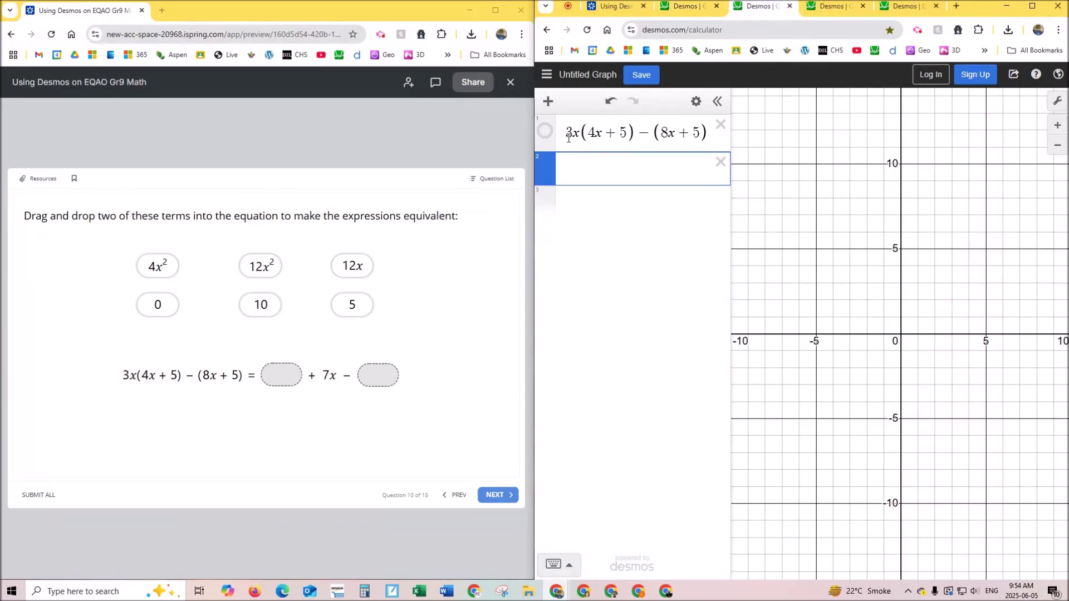
pyautogui.click(545, 132)
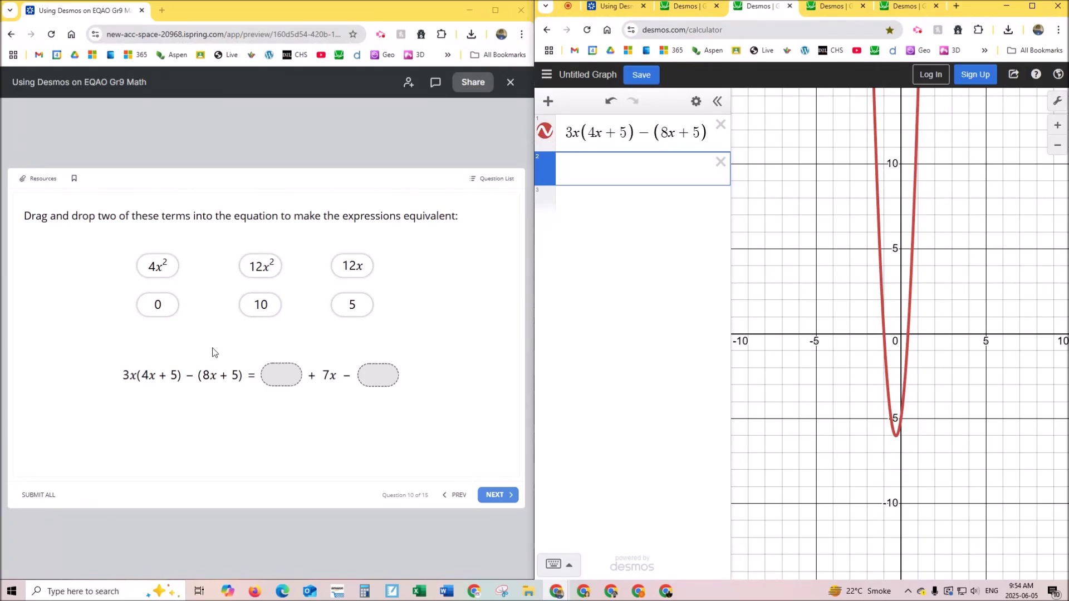
# - Place 4x² and 0 in the equation's blanks and graph 4x² + 7x − 0 in the second expression
pyautogui.moveTo(157, 268); pyautogui.dragTo(283, 374)
pyautogui.moveTo(154, 306); pyautogui.dragTo(368, 384)
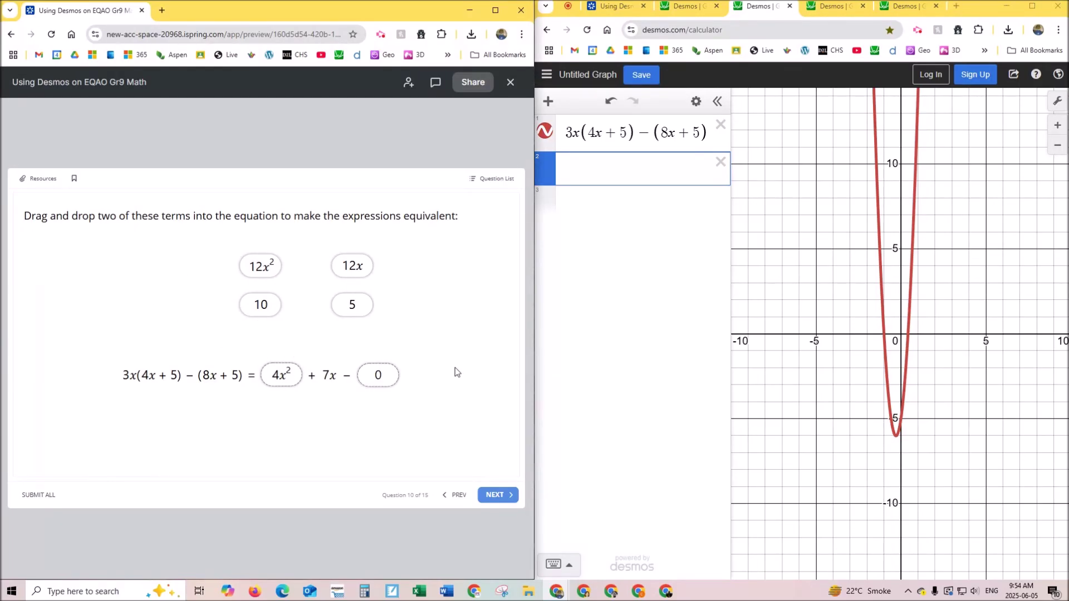
pyautogui.click(592, 171)
pyautogui.write('4')
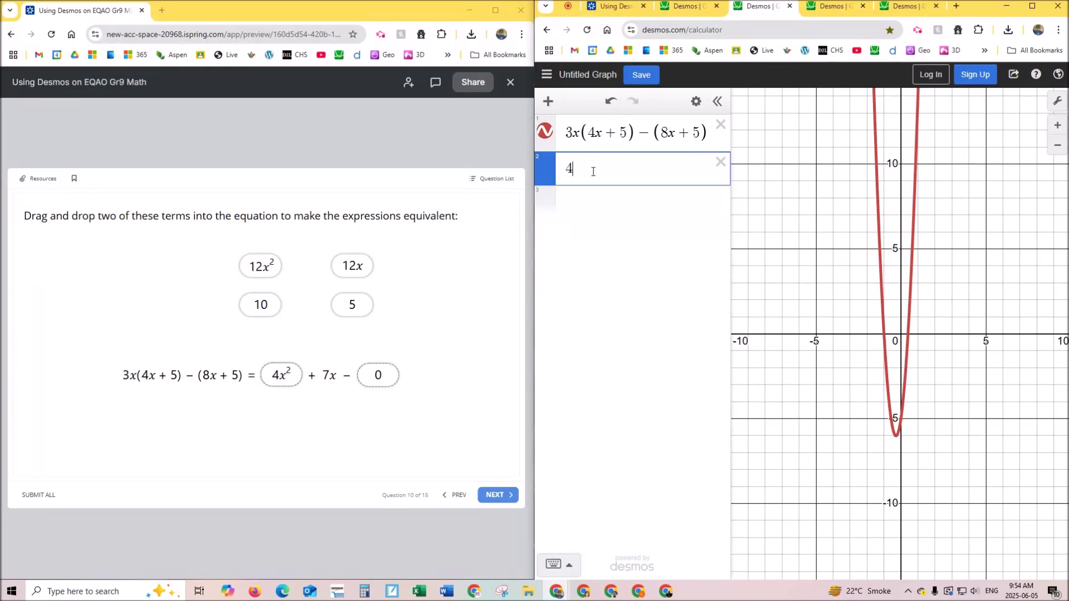
pyautogui.write('x^2')
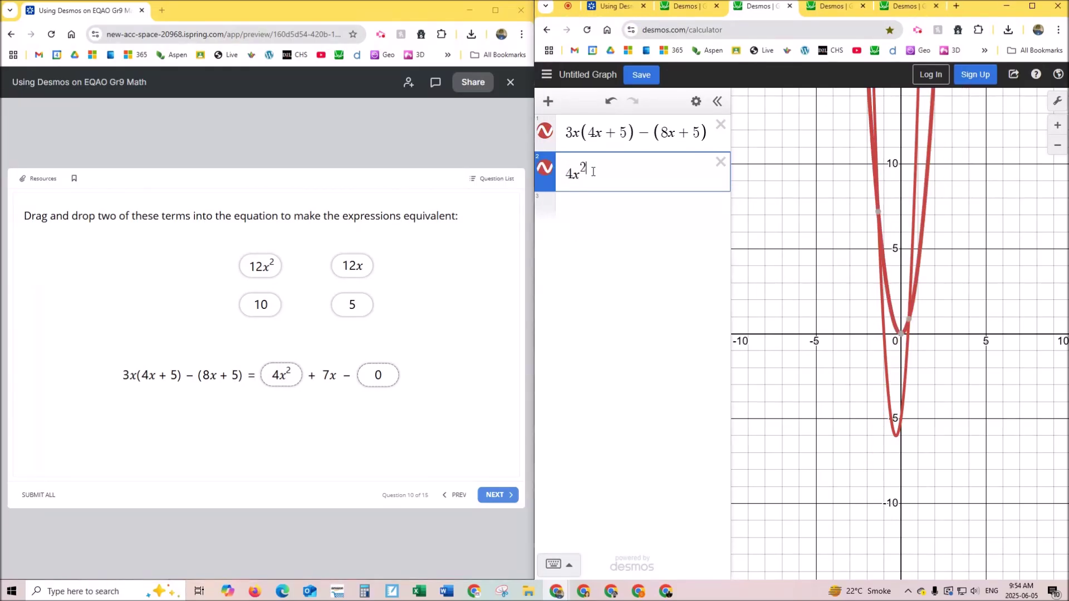
pyautogui.write('+7x')
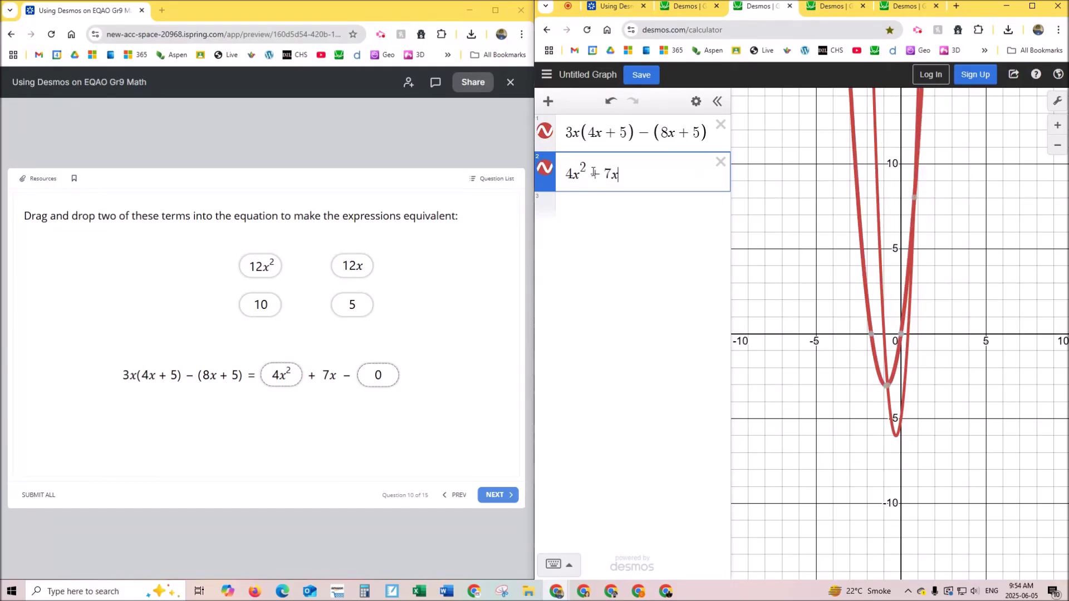
pyautogui.write('-0')
# - Recolour the curve of 4x² + 7x − 0 blue and close its style options
pyautogui.click(547, 178)
pyautogui.click(591, 229)
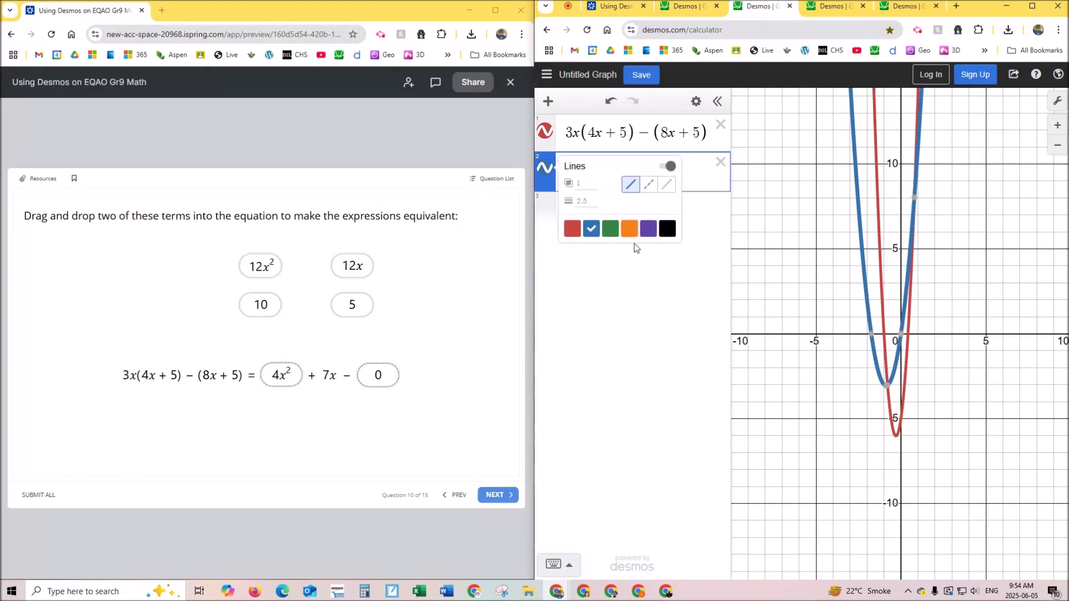
pyautogui.click(545, 170)
pyautogui.click(688, 212)
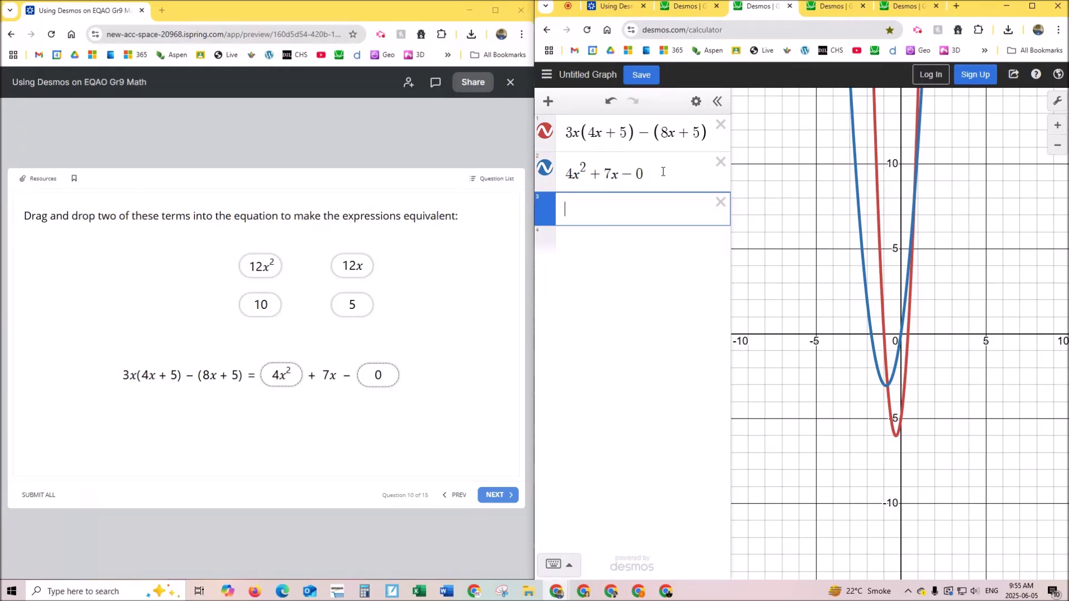
# - Try 10 as the subtracted constant in both the second expression and the equation's second blank
pyautogui.click(638, 174)
pyautogui.write('1')
pyautogui.moveTo(251, 303); pyautogui.dragTo(382, 374)
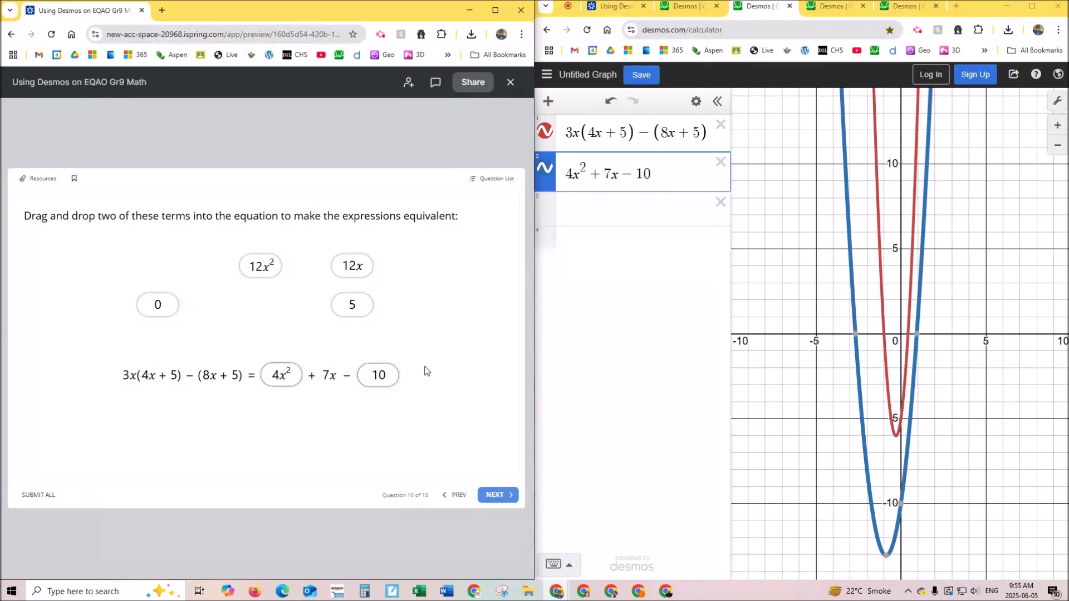
# - Place 5 in the equation's second blank and change the second expression to 4x² + 7x − 5
pyautogui.moveTo(350, 303); pyautogui.dragTo(378, 375)
pyautogui.click(652, 174)
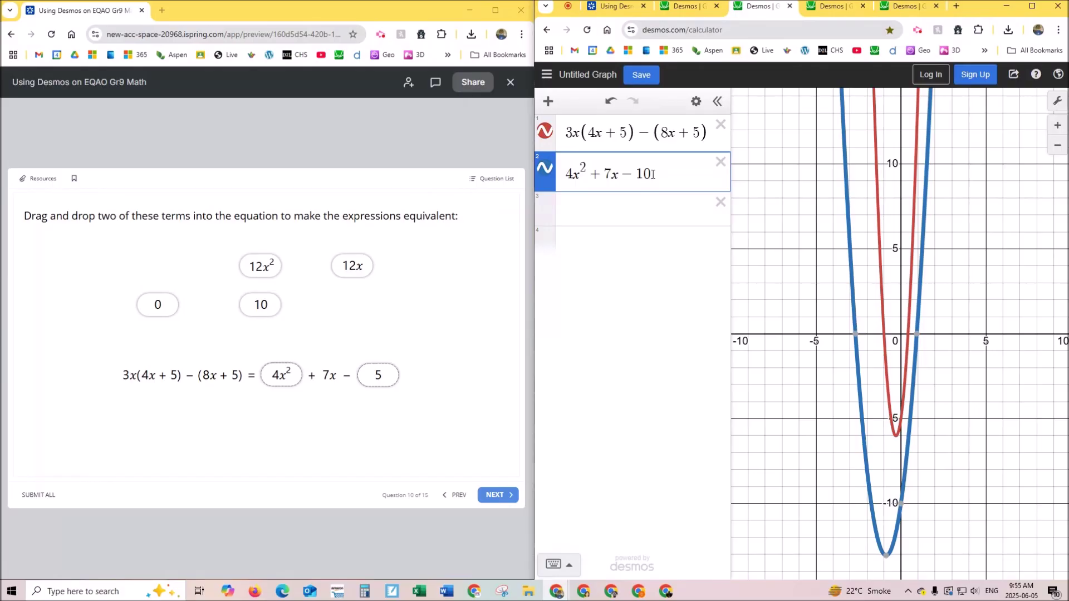
pyautogui.press('BackSpace')
pyautogui.press('BackSpace')
pyautogui.write('5')
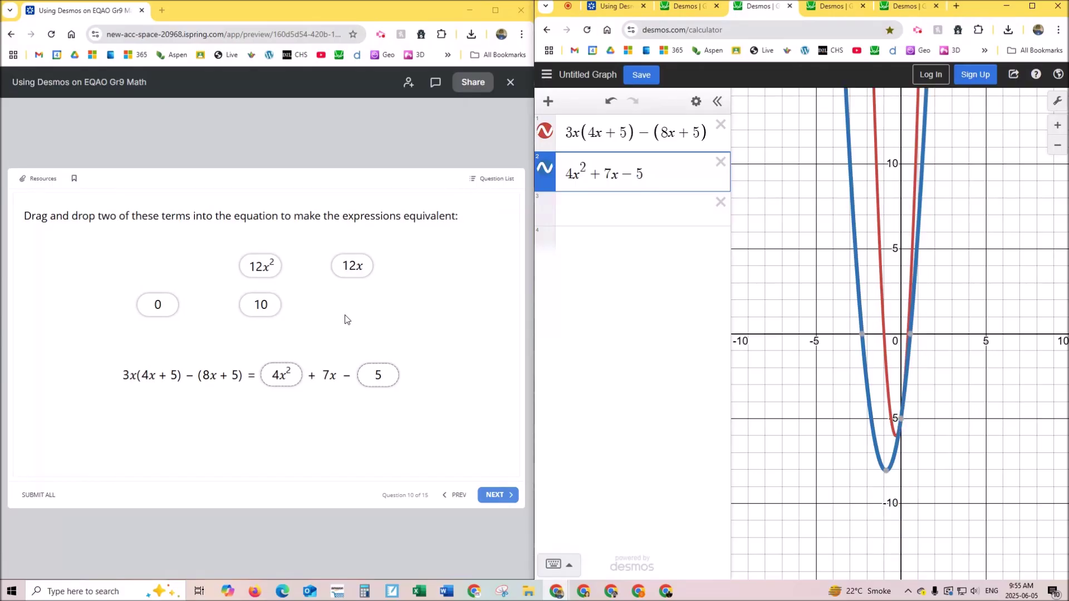
# - Replace 4x² with 12x² in the first blank and second expression, and toggle 12x² + 7x − 5 against the original curve
pyautogui.click(288, 379)
pyautogui.moveTo(289, 378); pyautogui.dragTo(165, 266)
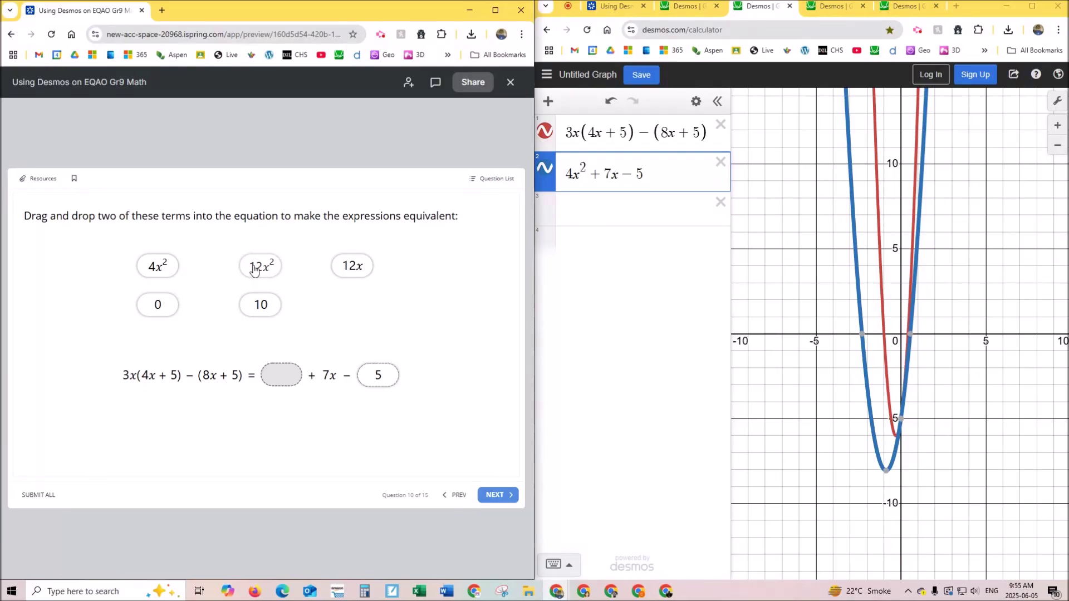
pyautogui.moveTo(254, 269); pyautogui.dragTo(281, 374)
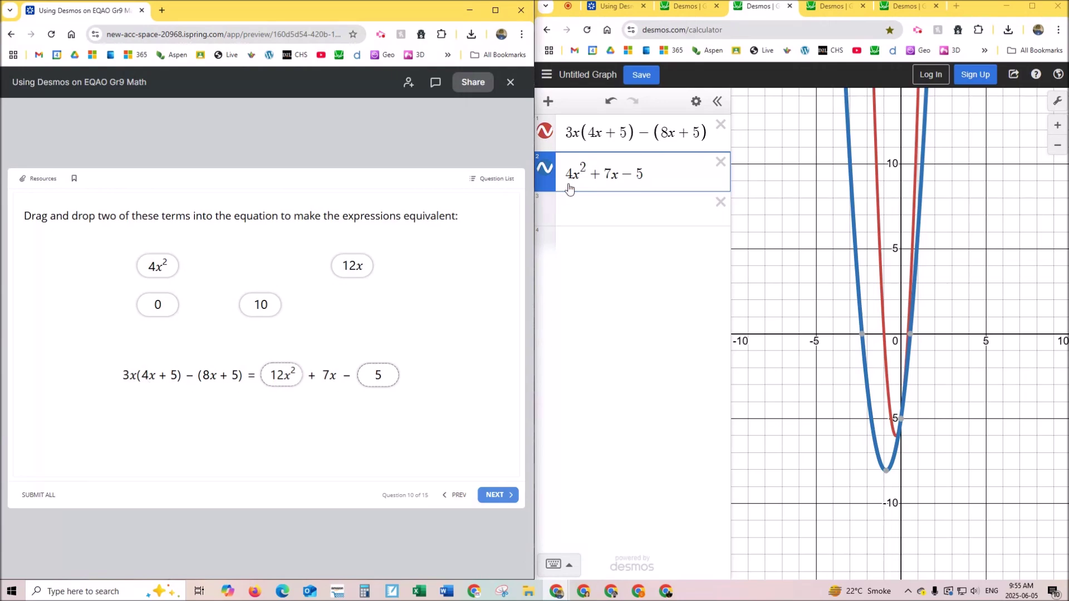
pyautogui.click(572, 175)
pyautogui.press('BackSpace')
pyautogui.write('12')
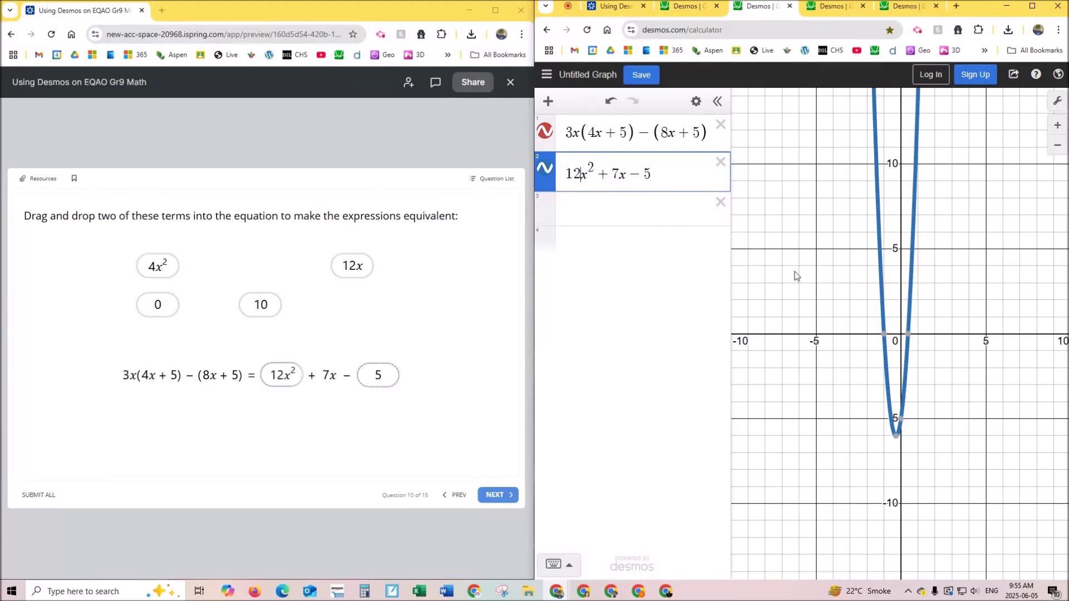
pyautogui.click(544, 173)
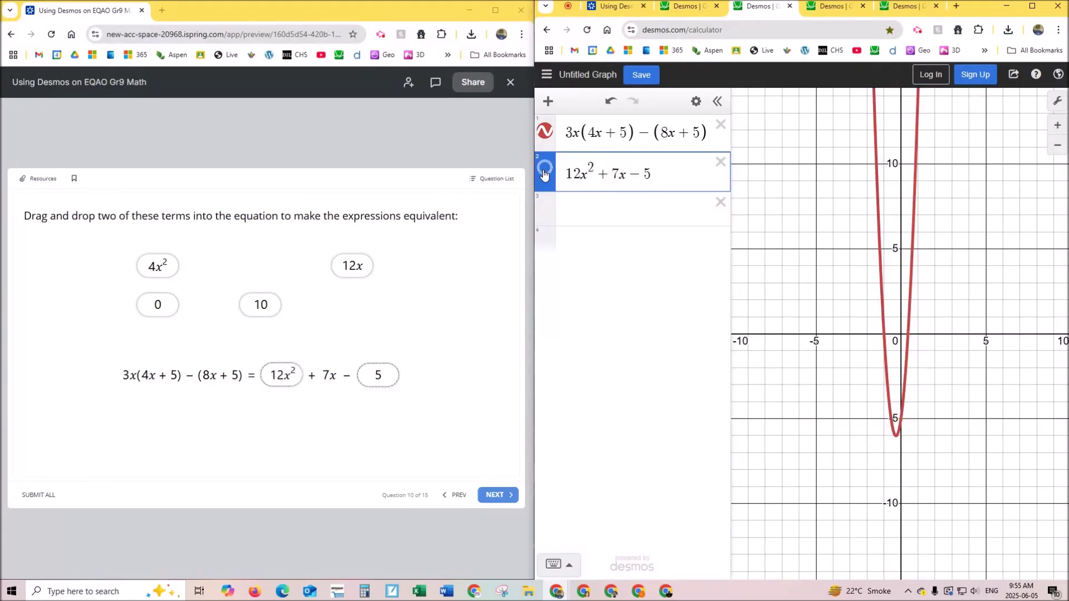
pyautogui.click(545, 173)
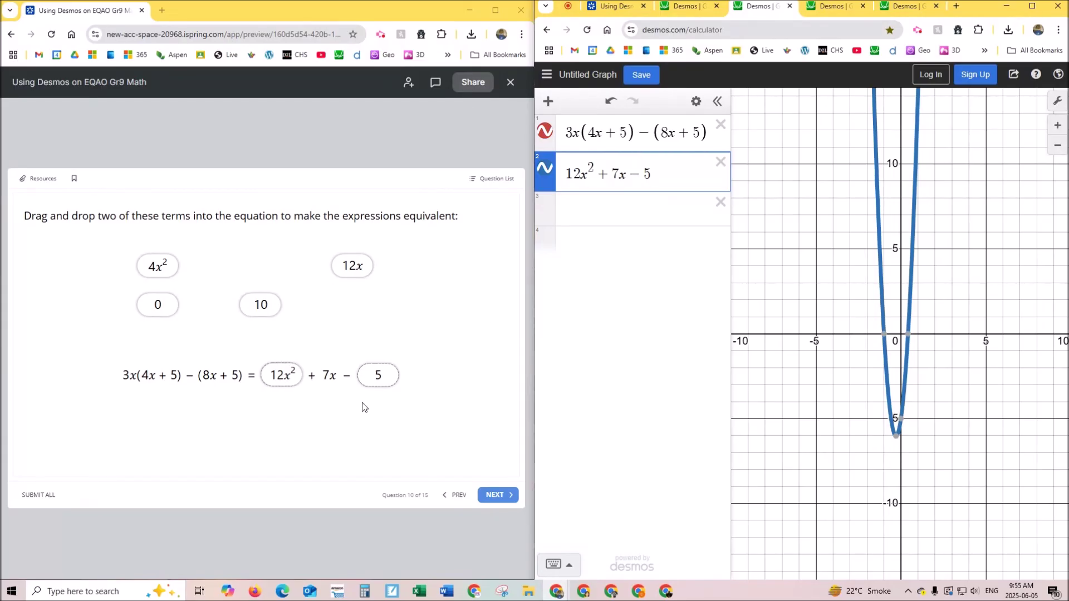
# - Advance to question 11, switch to the Desmos graph containing y⁹, and rewrite that expression as x⁹
pyautogui.click(493, 497)
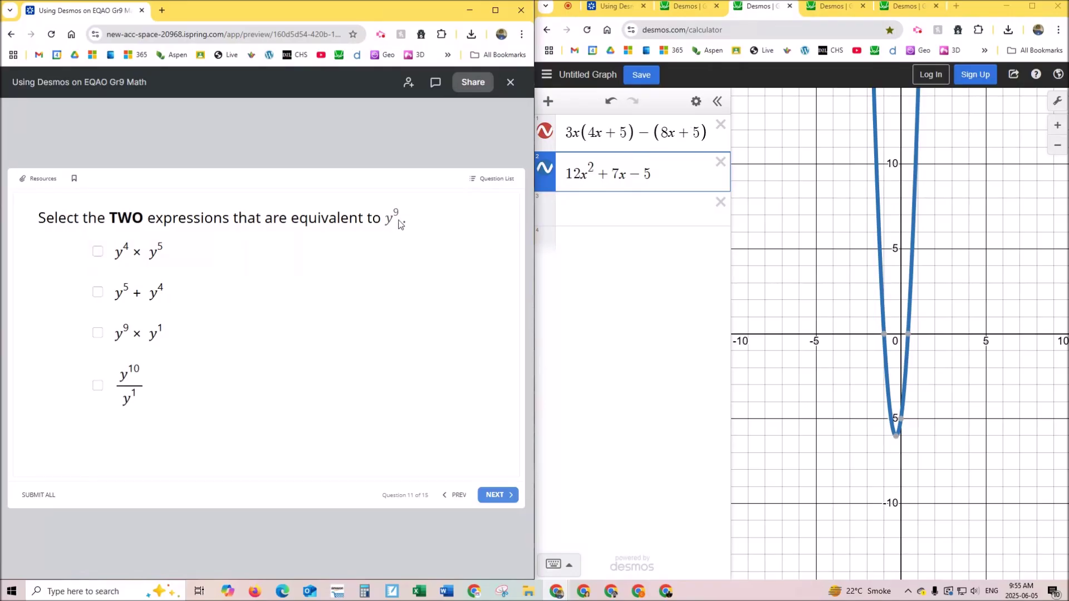
pyautogui.click(816, 14)
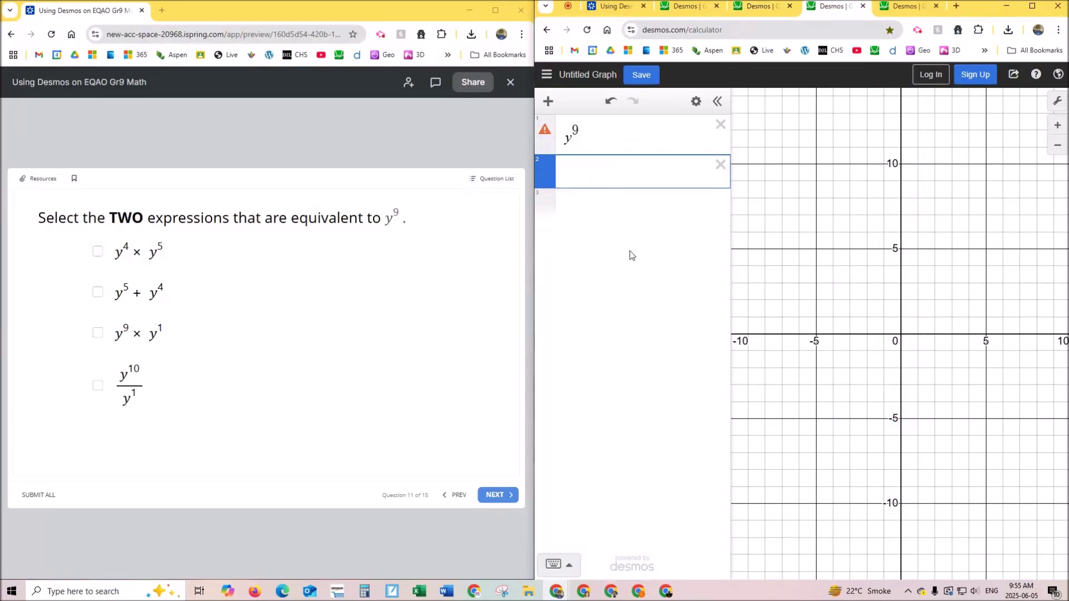
pyautogui.click(571, 139)
pyautogui.press('BackSpace')
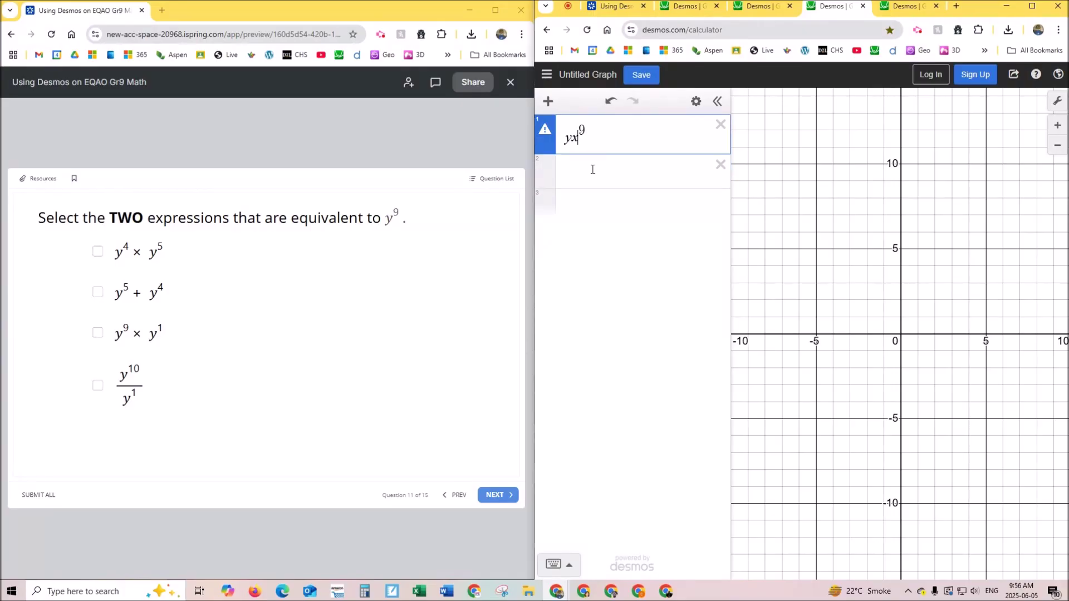
pyautogui.write('x')
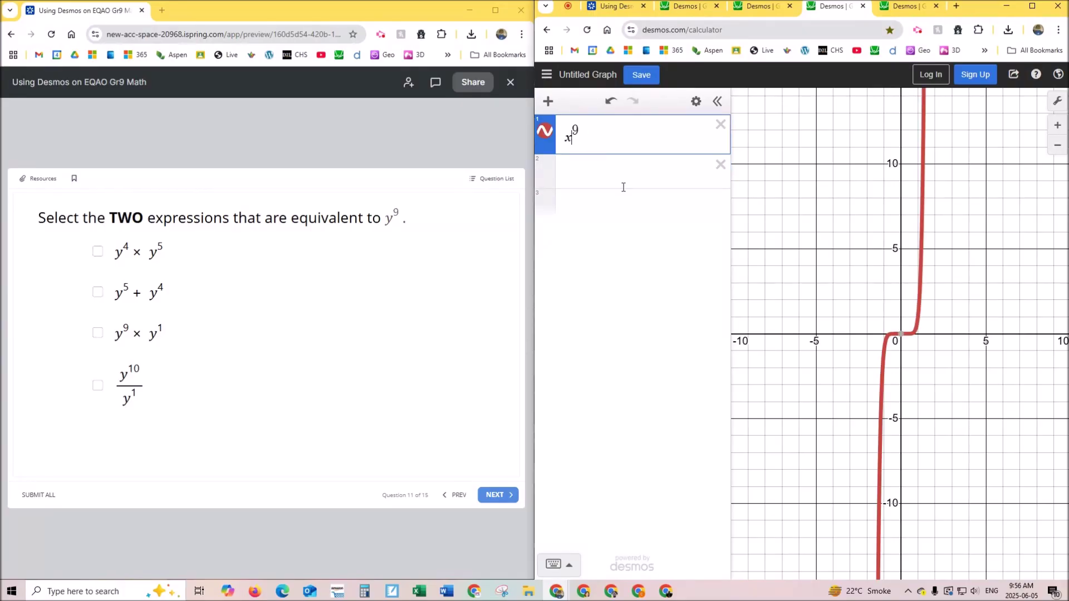
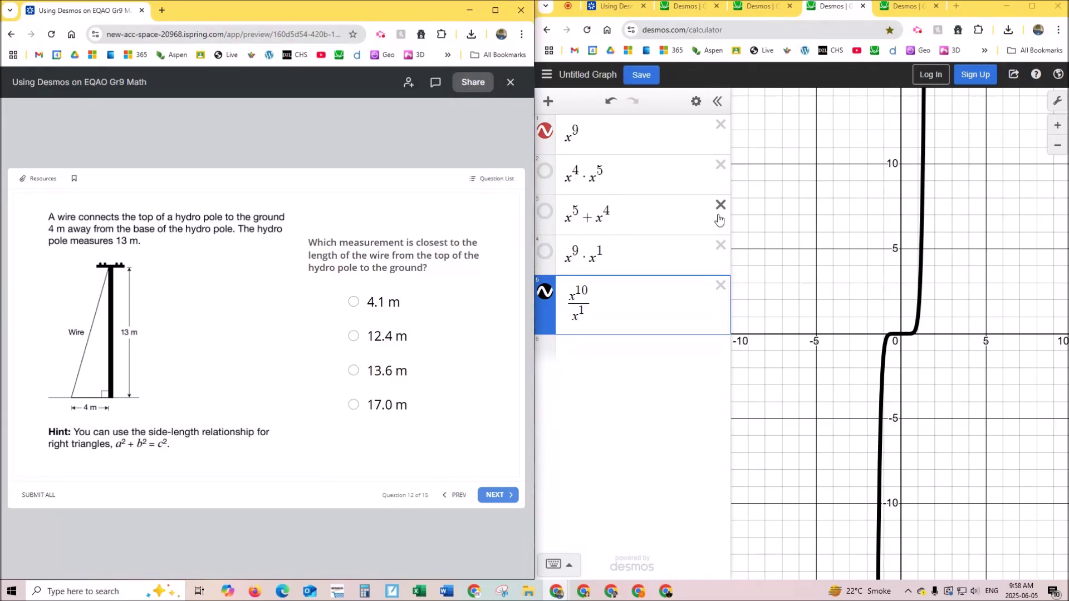
# - Switch to the blank Desmos graph and enter 4² + 13² for the squared length of the hydro pole wire
pyautogui.click(907, 6)
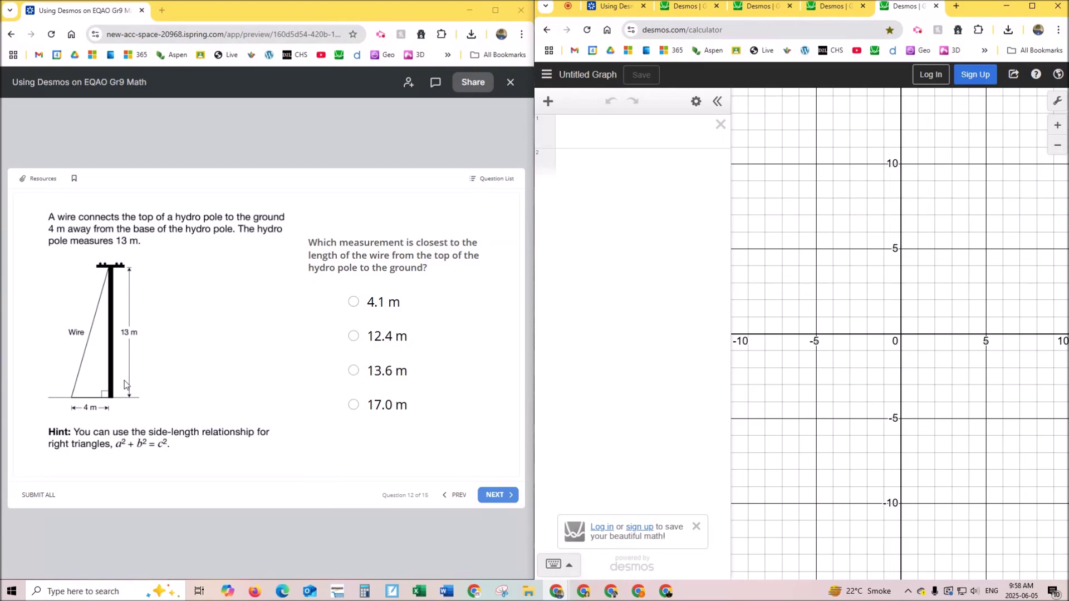
pyautogui.click(584, 134)
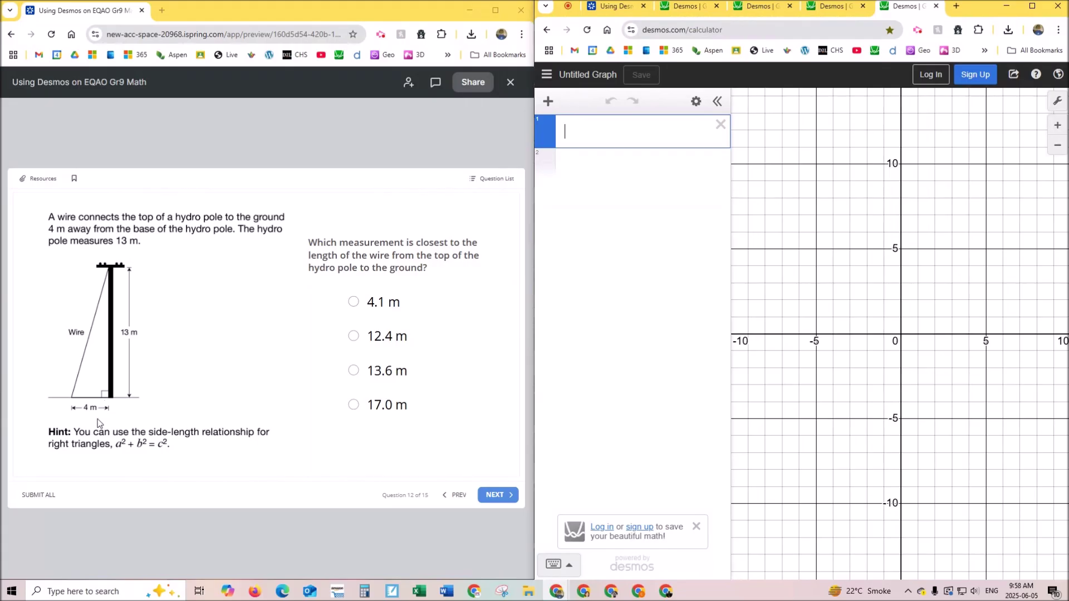
pyautogui.write('4^2')
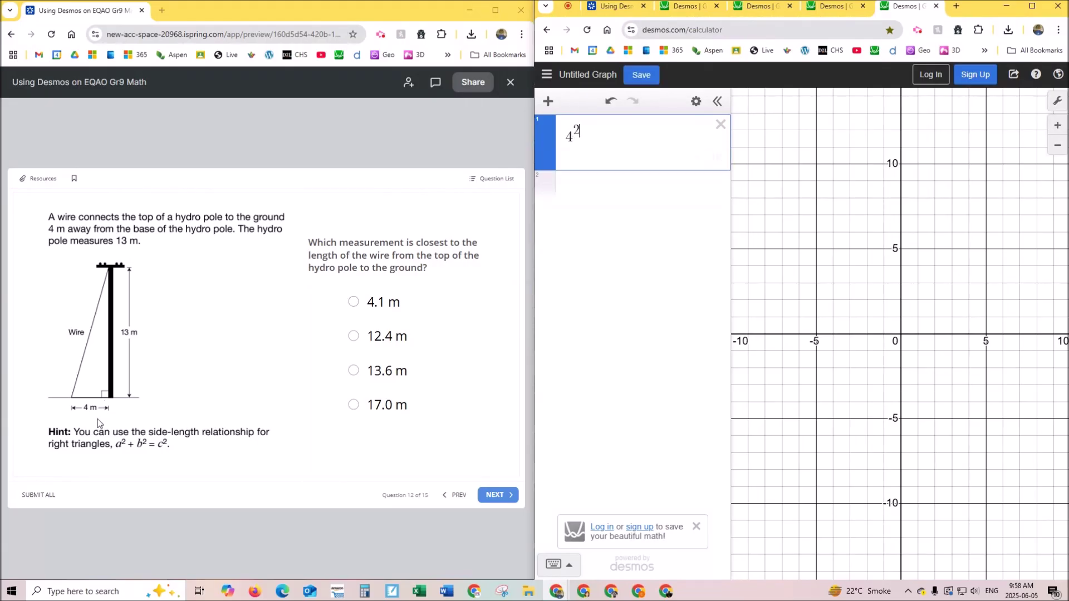
pyautogui.press('Right')
pyautogui.write('+')
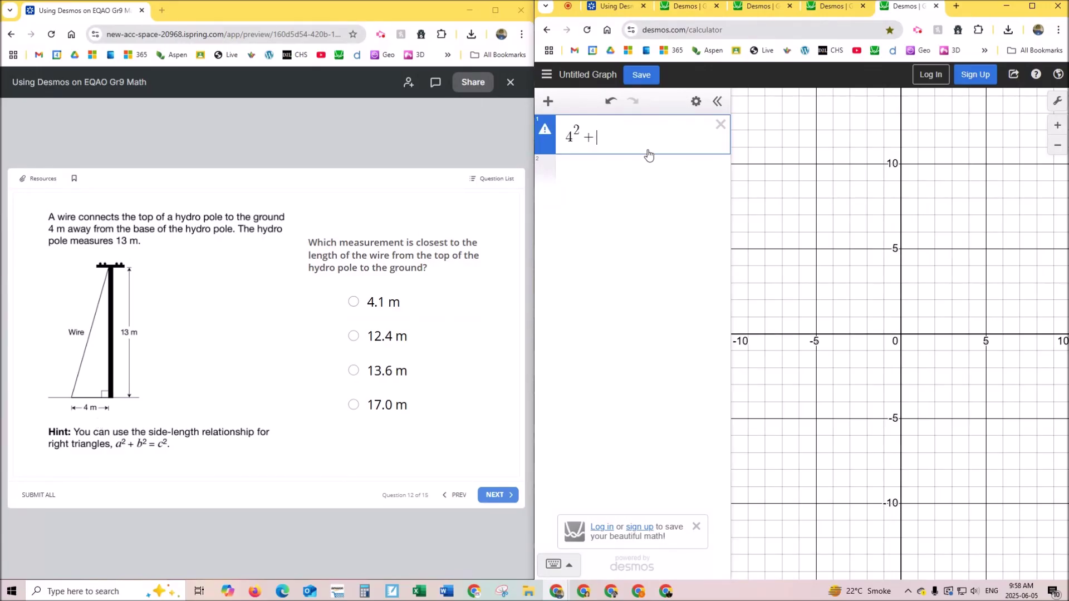
pyautogui.write('13^2')
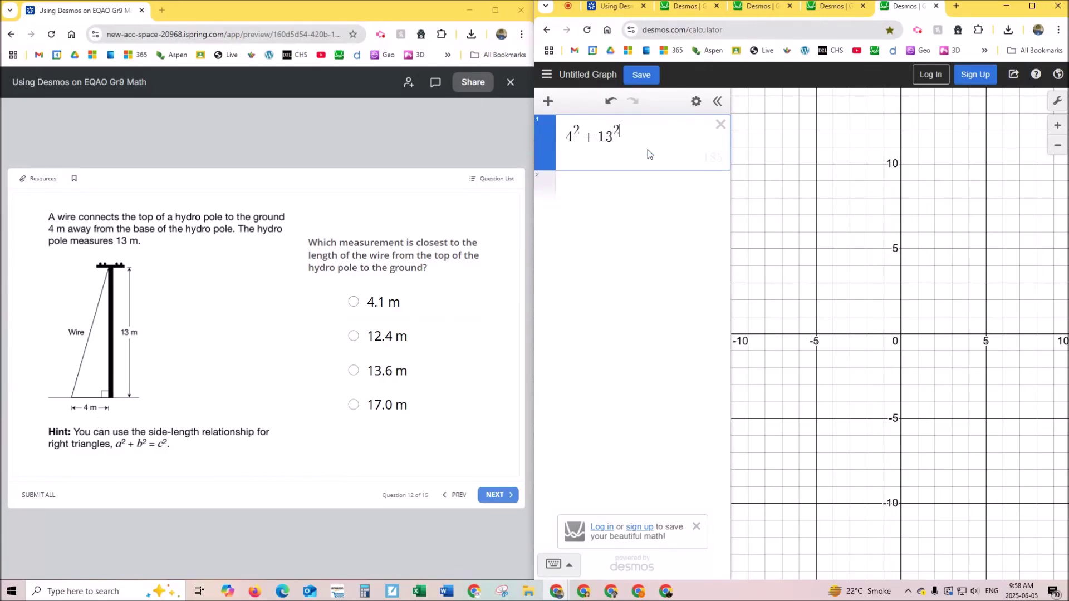
# - Complete the wire-length equation as 4² + 13² = x²
pyautogui.write('=c^2')
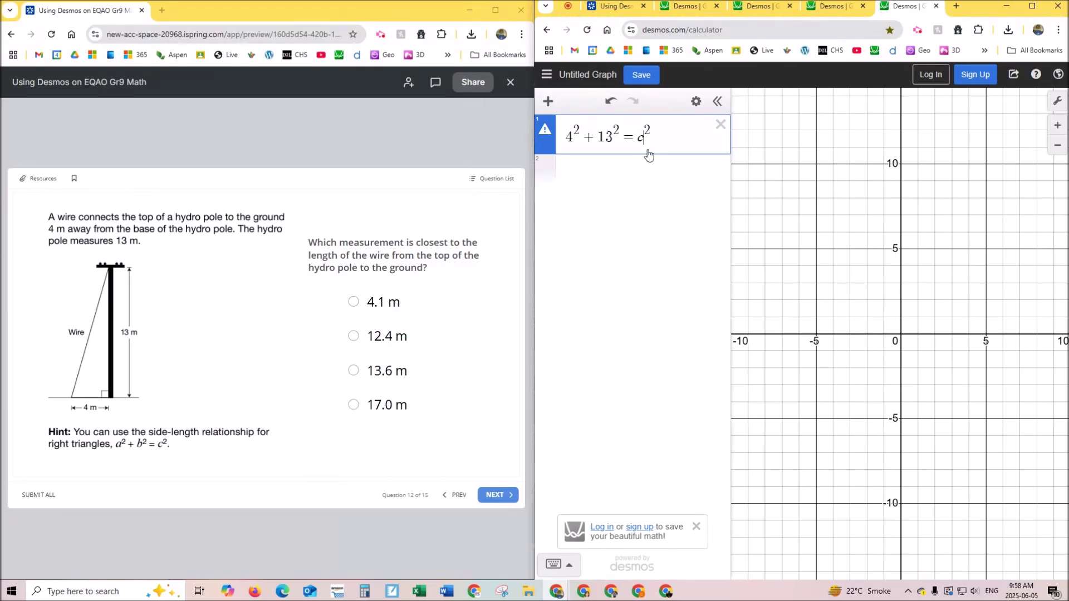
pyautogui.press('BackSpace')
pyautogui.write('x')
# - Label both x-intercepts of 4² + 13² = x² on the graph and select 13.6 m as the answer
pyautogui.scroll(-3, 891, 299)
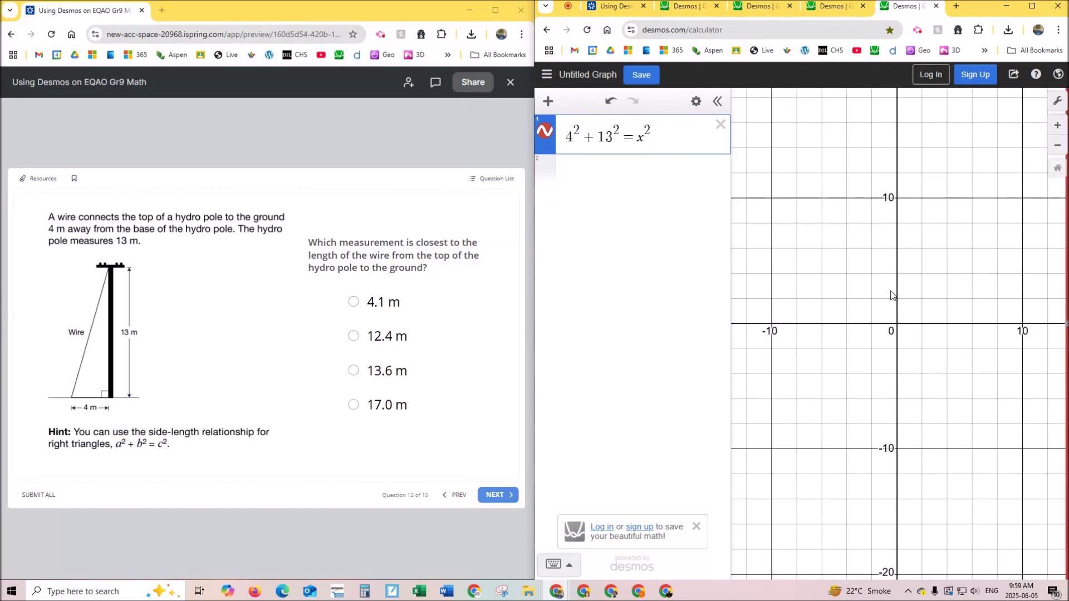
pyautogui.scroll(-2, 890, 303)
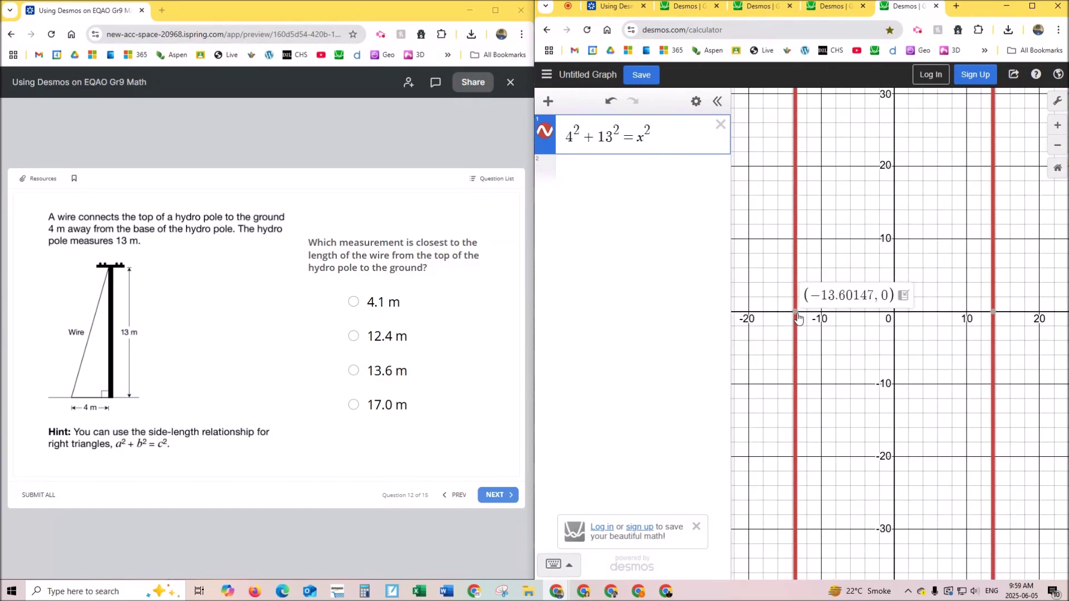
pyautogui.moveTo(995, 315)
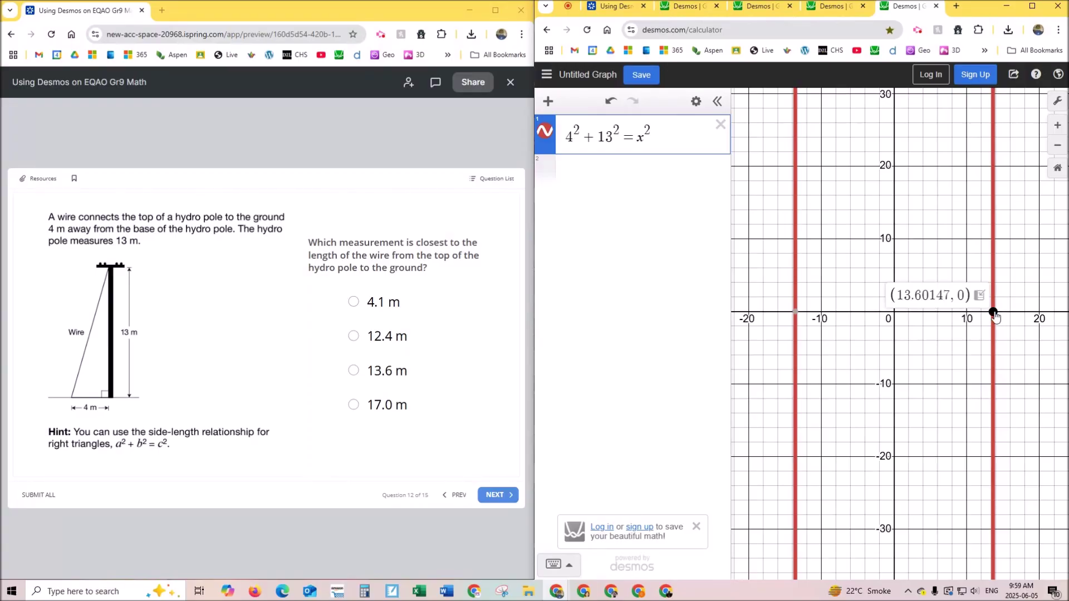
pyautogui.moveTo(995, 315)
pyautogui.mouseDown()
pyautogui.moveTo(995, 262)
pyautogui.moveTo(997, 355)
pyautogui.moveTo(996, 275)
pyautogui.mouseUp()
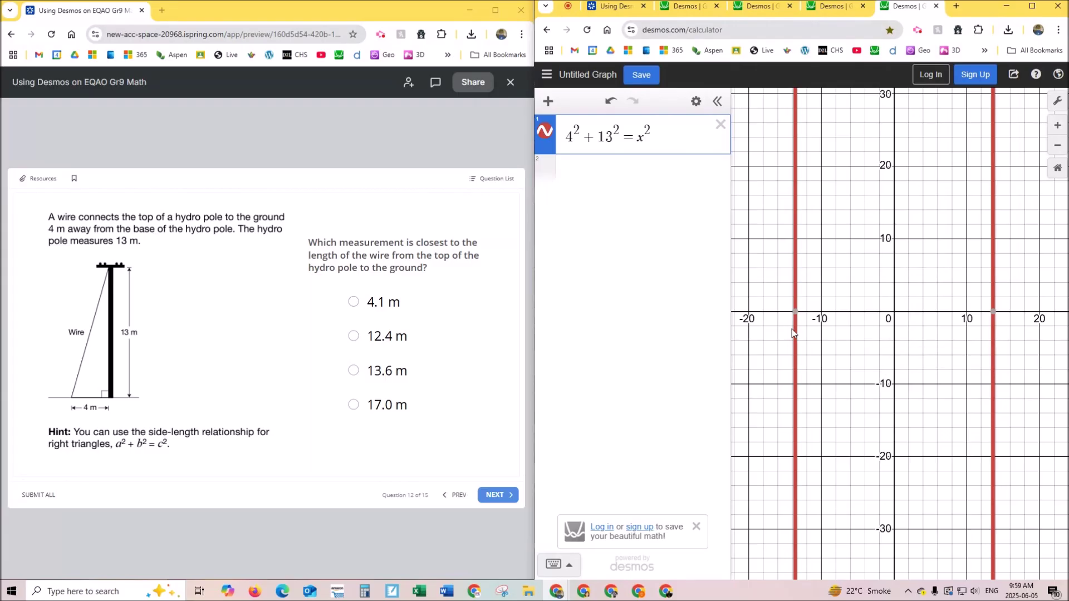
pyautogui.click(795, 313)
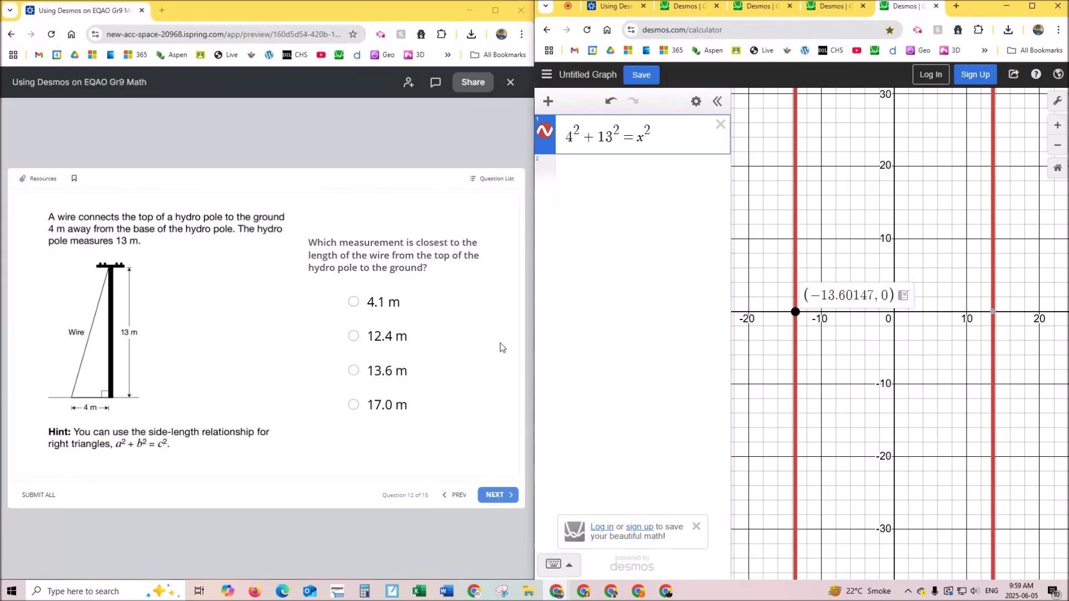
pyautogui.click(993, 313)
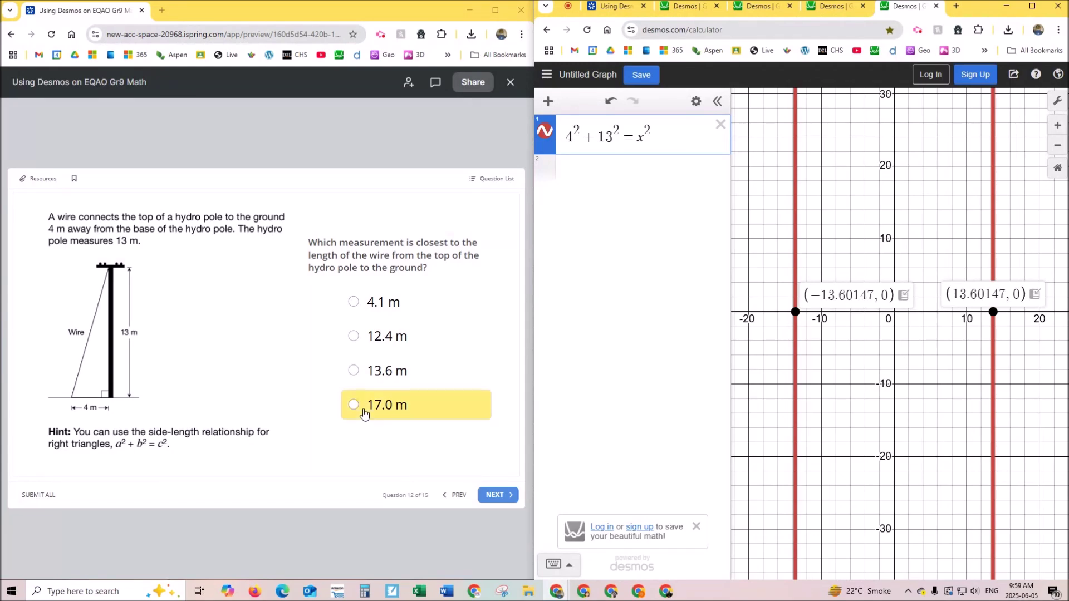
pyautogui.click(351, 373)
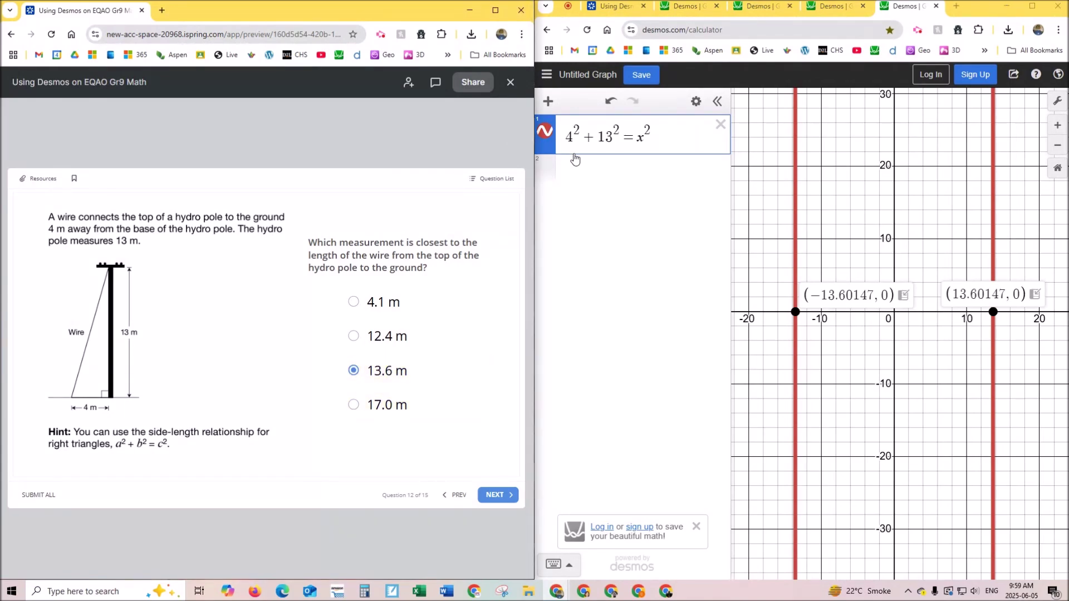
# - Rewrite the equation as a² + 13² = 15² to model a missing leg of the right triangle
pyautogui.click(574, 136)
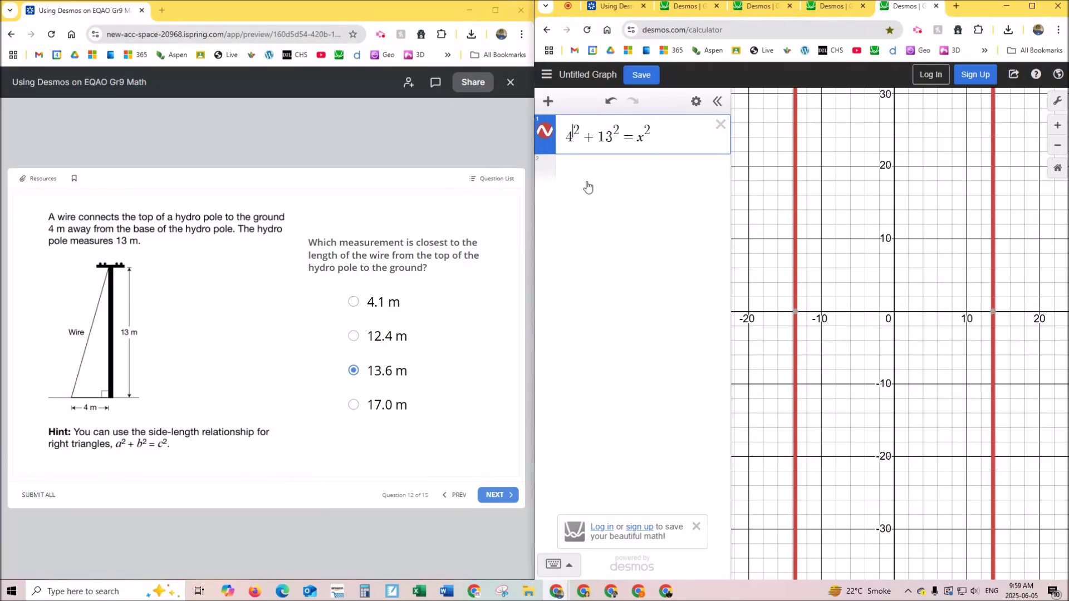
pyautogui.press('BackSpace')
pyautogui.write('d')
pyautogui.press('Right')
pyautogui.press('Right')
pyautogui.press('Right')
pyautogui.press('Right')
pyautogui.press('Right')
pyautogui.press('Right')
pyautogui.press('Right')
pyautogui.press('Right')
pyautogui.press('Right')
pyautogui.press('Right')
pyautogui.press('Right')
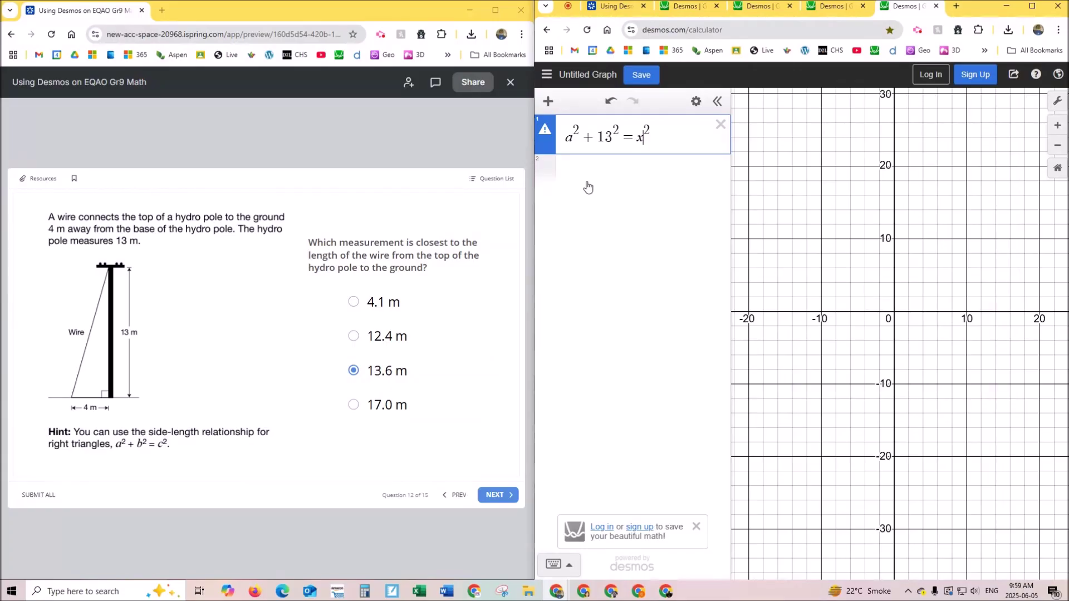
pyautogui.press('BackSpace')
pyautogui.write('15')
pyautogui.click(606, 177)
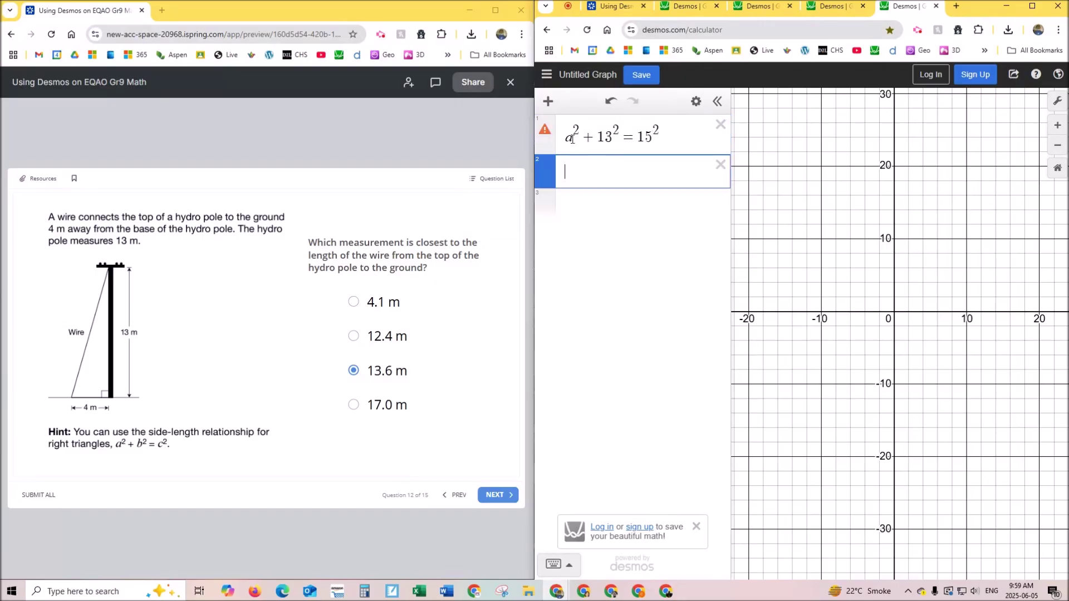
# - Replace a with x in the missing-leg equation and label both x-intercepts on the graph
pyautogui.click(572, 138)
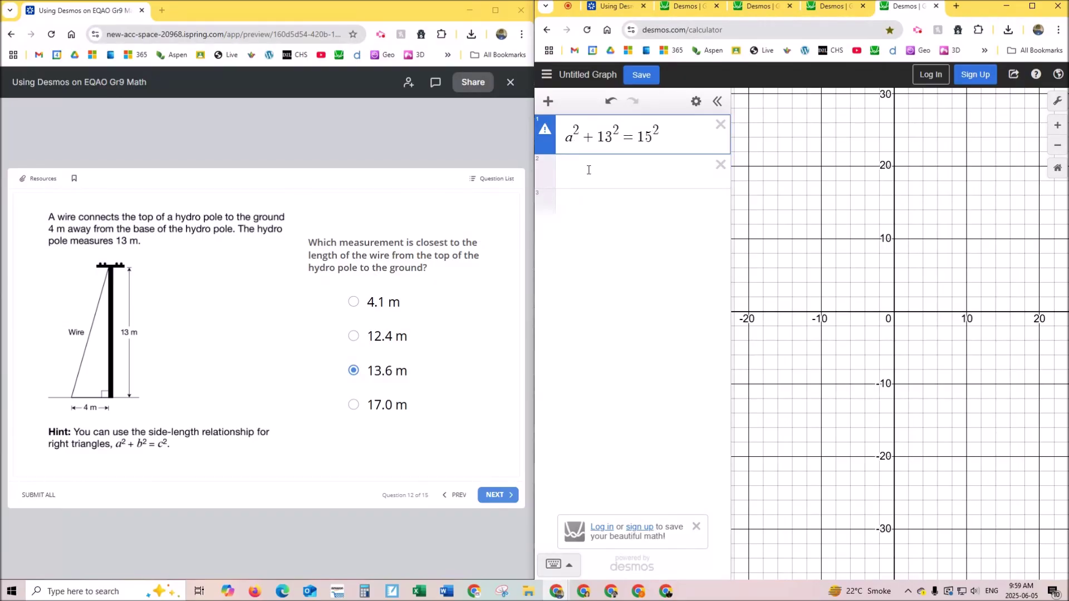
pyautogui.press('BackSpace')
pyautogui.write('x')
pyautogui.click(948, 313)
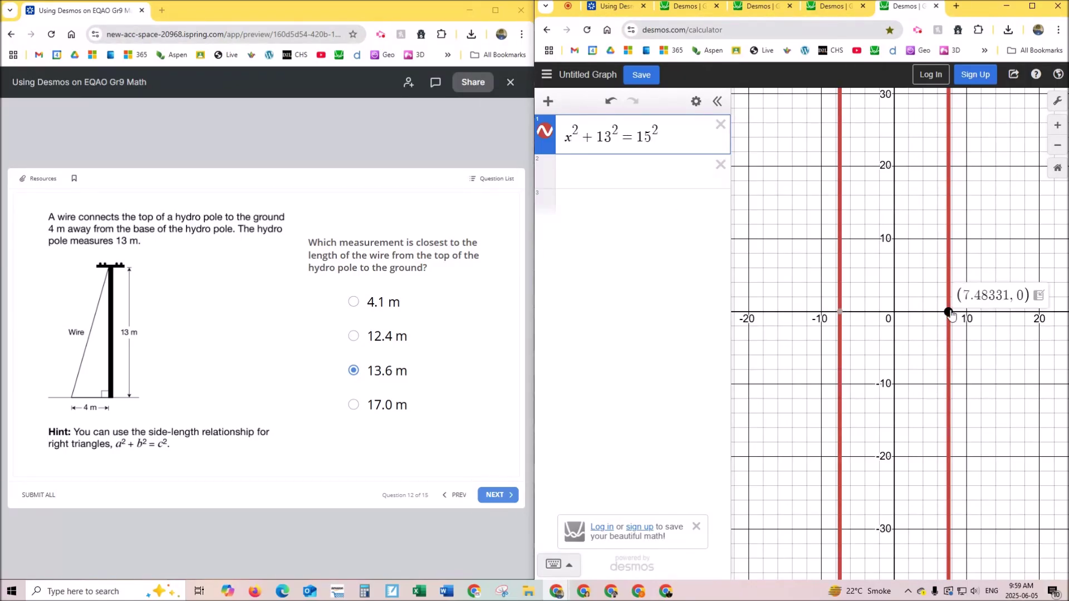
pyautogui.click(839, 312)
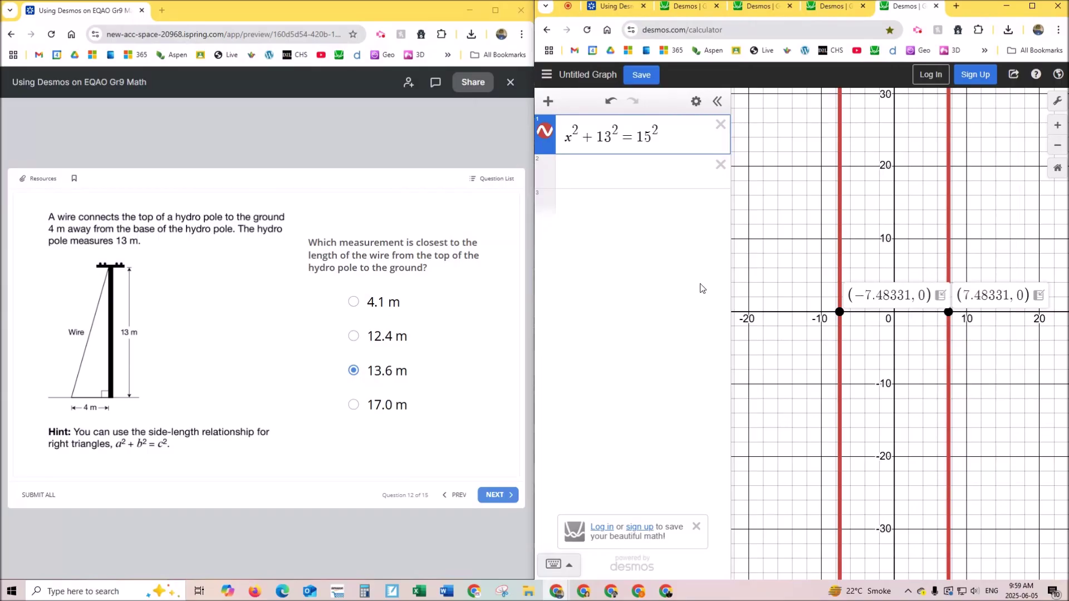
pyautogui.click(948, 312)
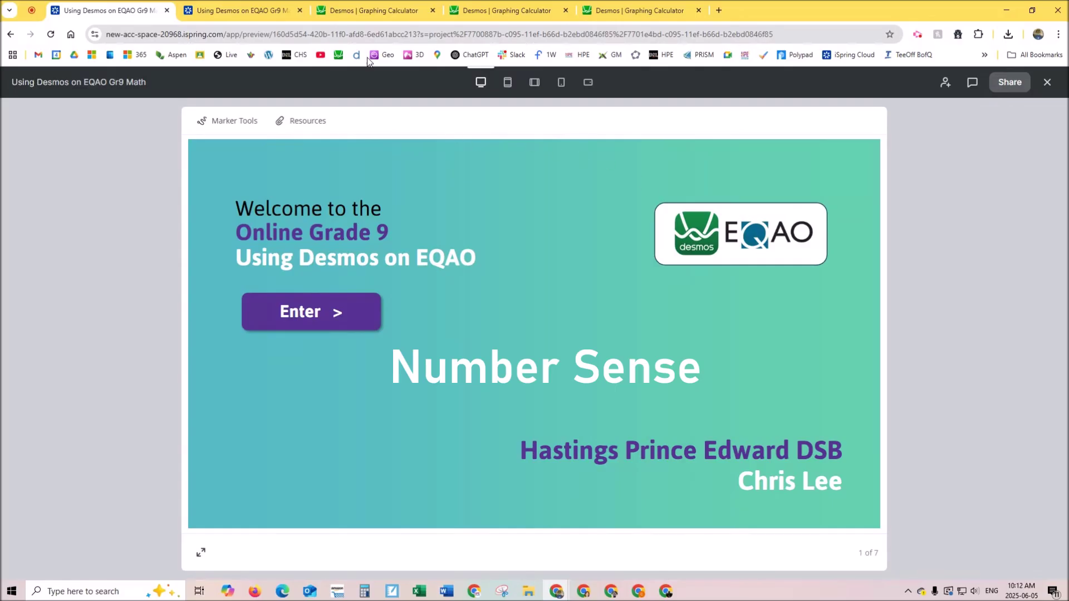
# - Switch to question 13 on multiplying mixed numbers and place it side by side with a blank Desmos graph
pyautogui.click(269, 12)
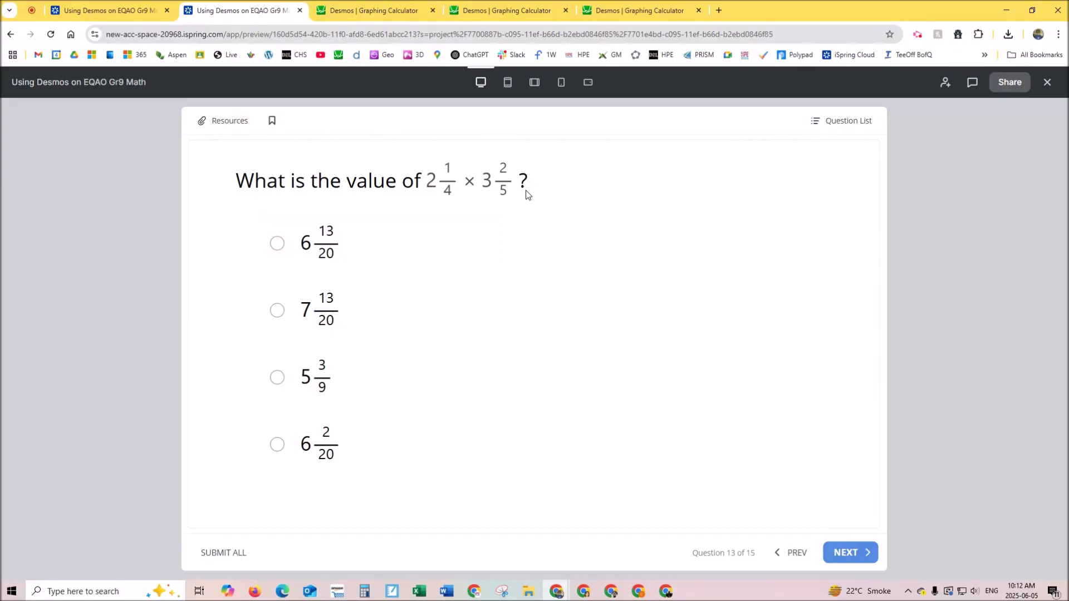
pyautogui.moveTo(277, 14); pyautogui.dragTo(1, 222)
pyautogui.click(789, 146)
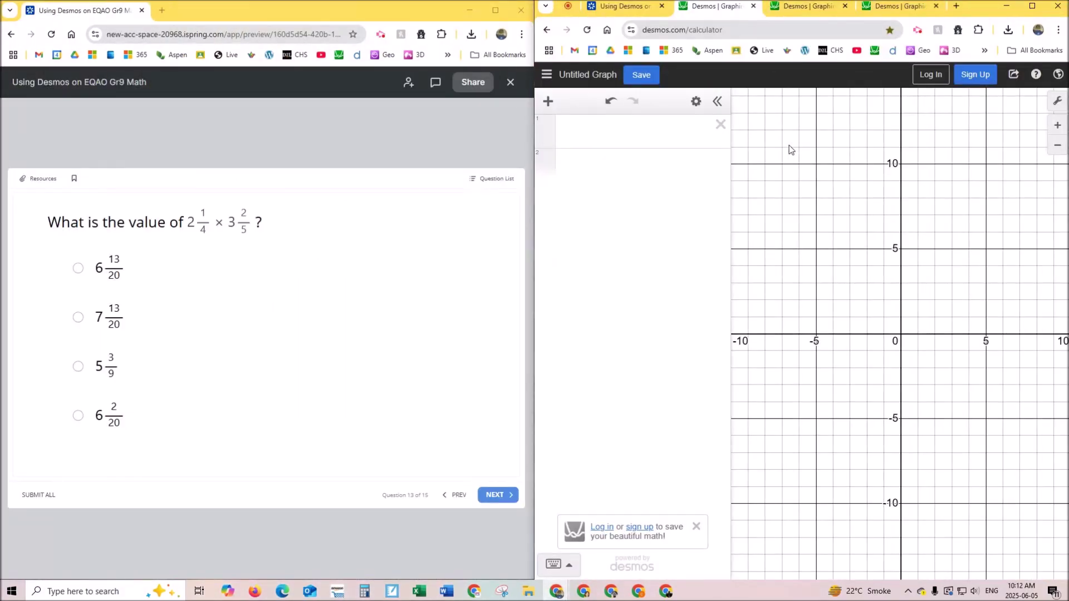
# - Enter the mixed number 2 1/4 in the first expression
pyautogui.click(596, 125)
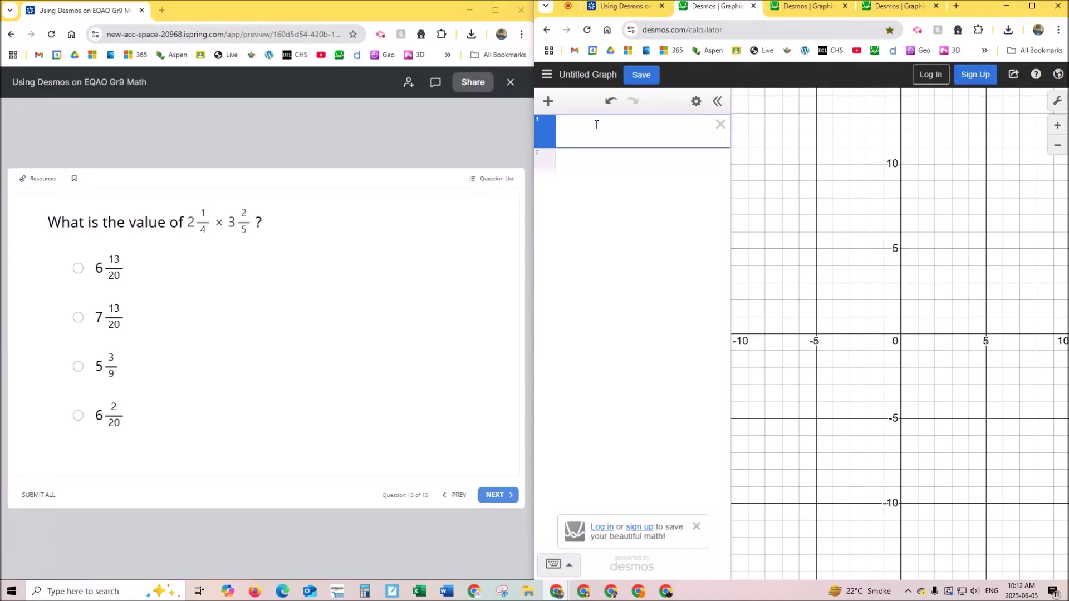
pyautogui.write('21/2')
pyautogui.press('BackSpace')
pyautogui.write('4')
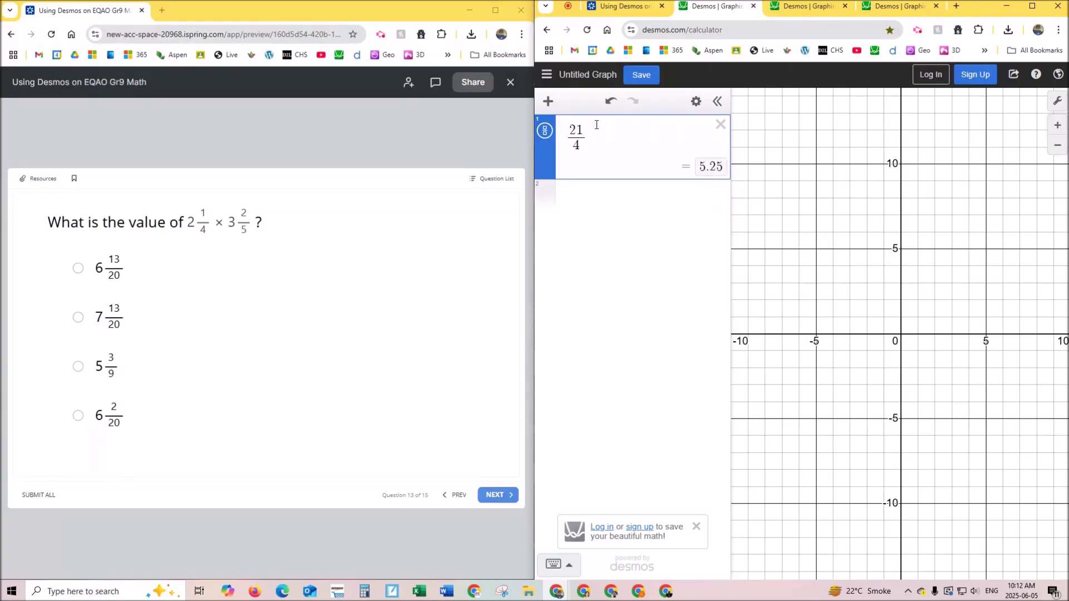
pyautogui.press('Left')
pyautogui.press('Up')
pyautogui.press('BackSpace')
pyautogui.write('2')
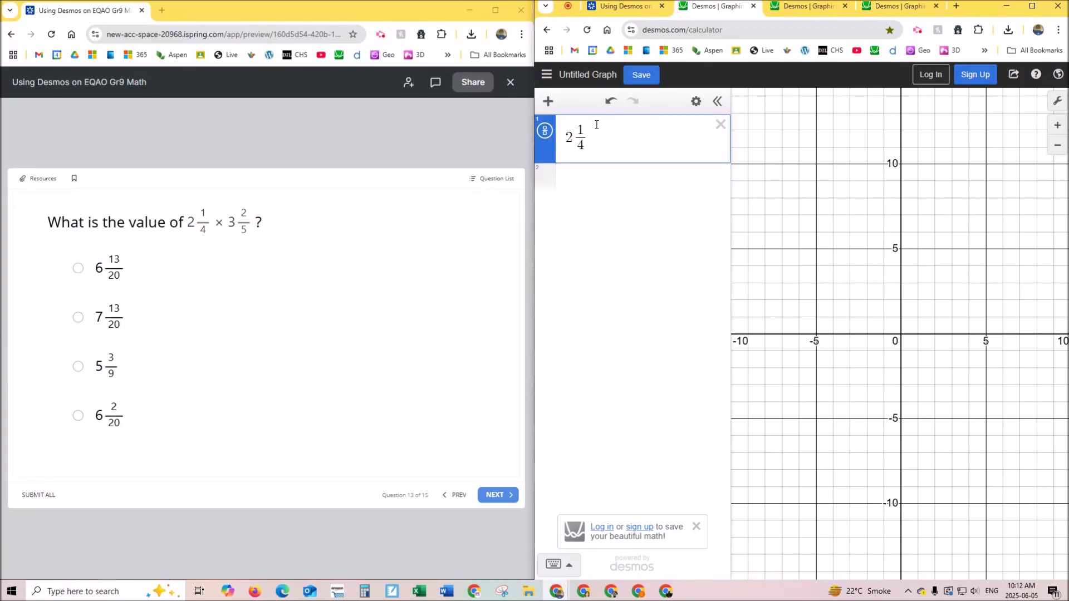
# - Enlarge the Desmos page to 150%, multiply 2 1/4 by 3 2/5, and display the product as a fraction
pyautogui.hotkey('ctrl', '+')
pyautogui.hotkey('ctrl', '+')
pyautogui.hotkey('ctrl', '+')
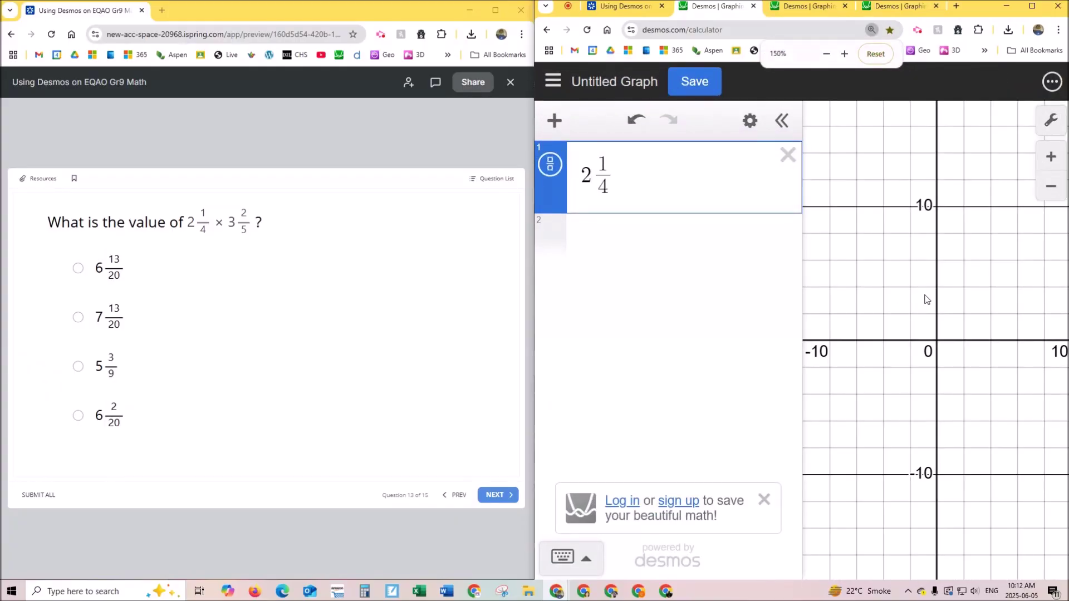
pyautogui.click(626, 182)
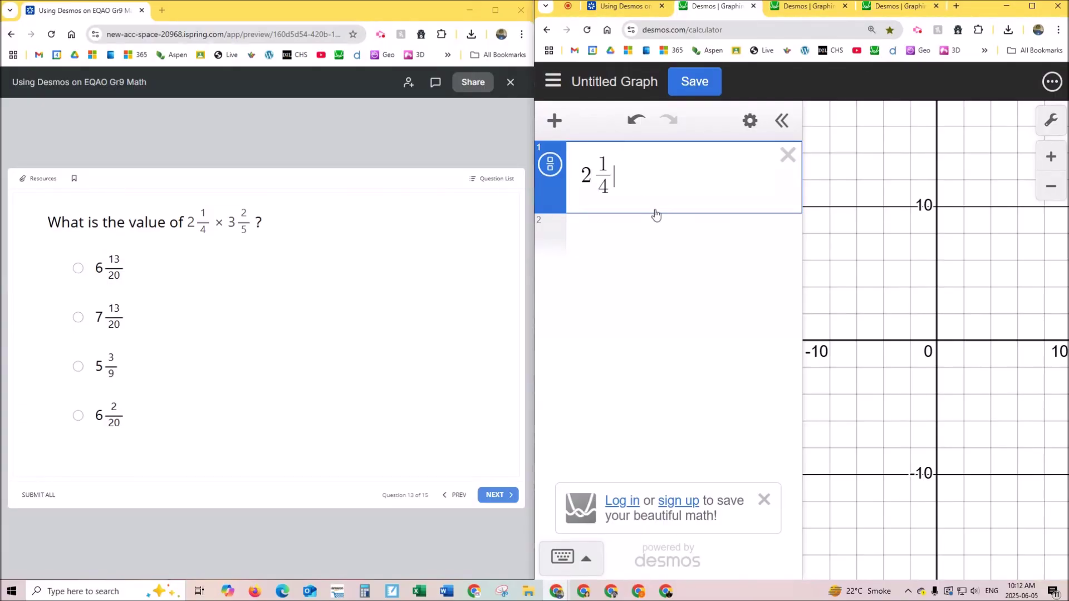
pyautogui.write('*')
pyautogui.write('2')
pyautogui.write('/5')
pyautogui.press('Left')
pyautogui.press('Left')
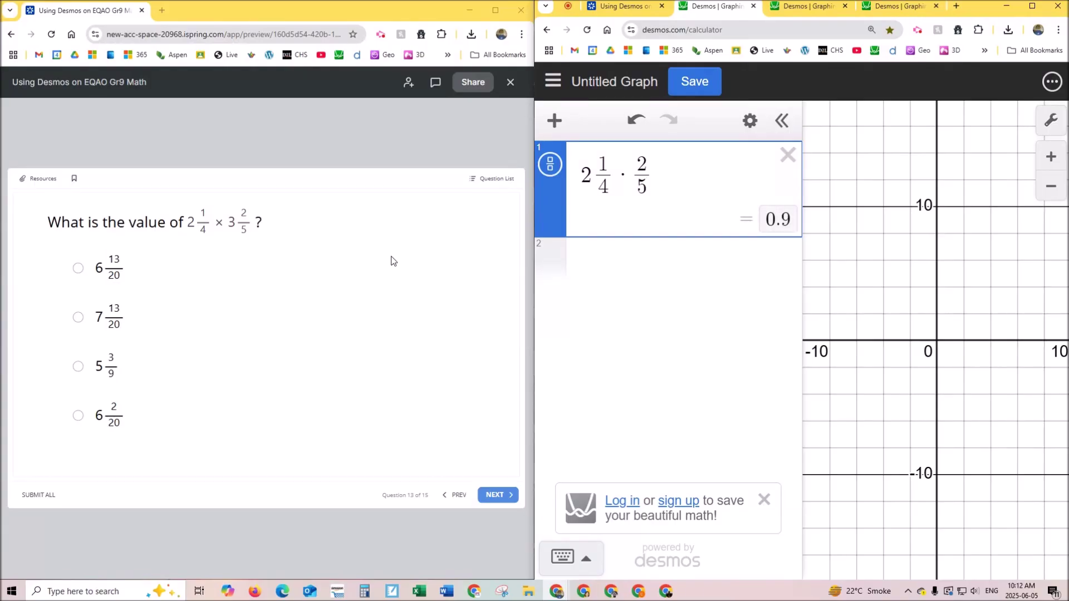
pyautogui.write('3')
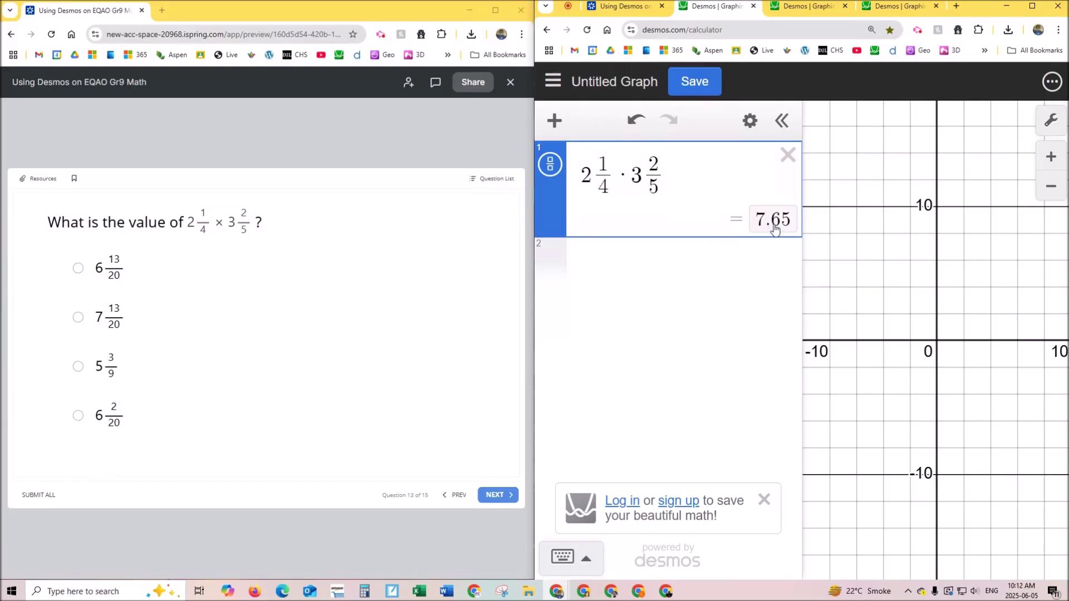
pyautogui.click(551, 165)
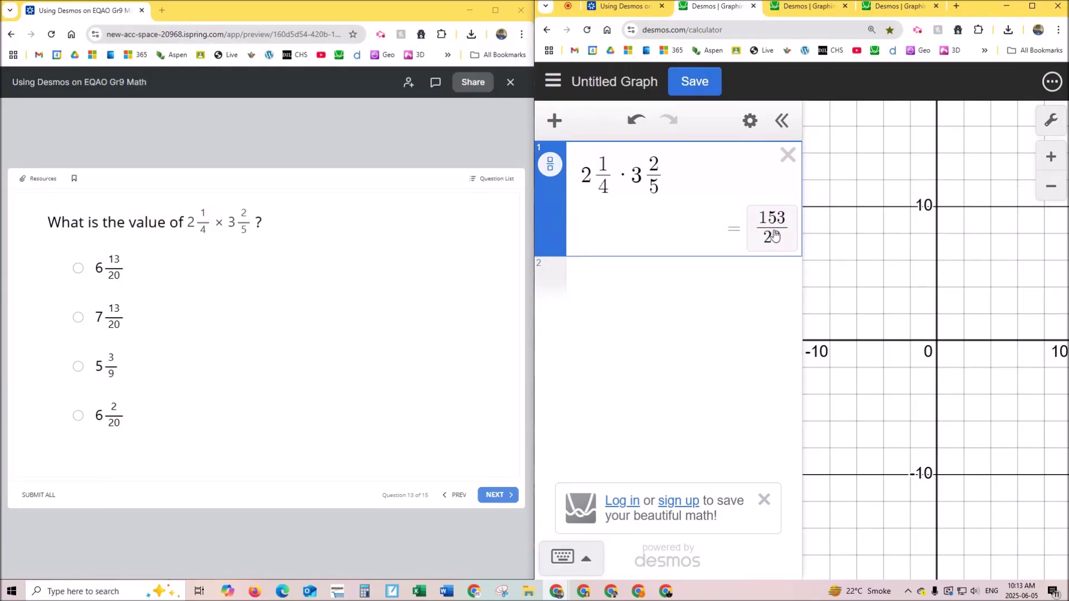
# - Enter the first answer choice, 6 13/20, as the second expression and display it as an improper fraction
pyautogui.click(79, 265)
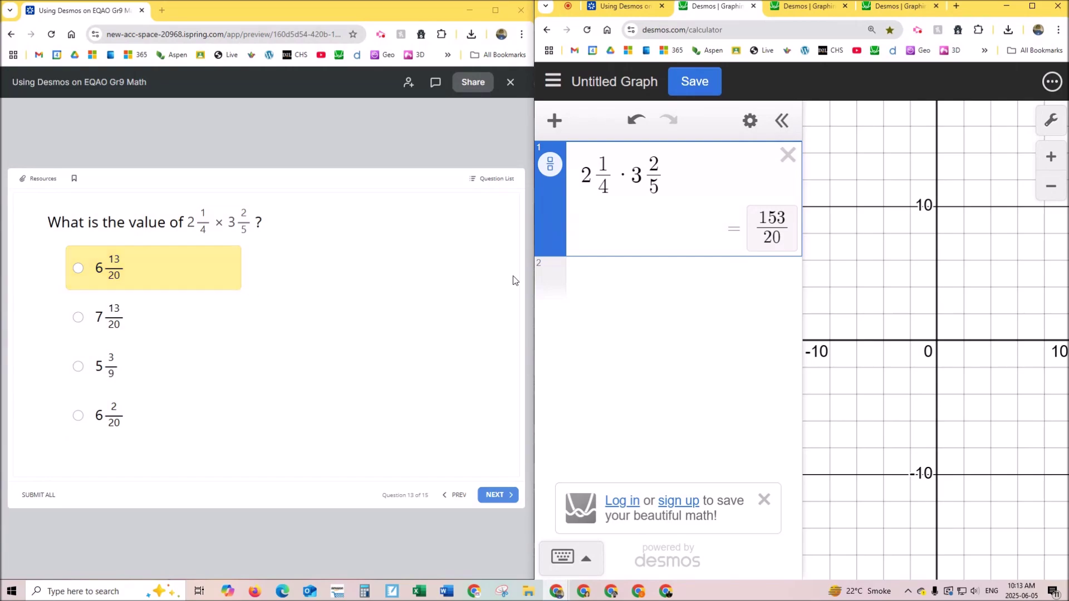
pyautogui.click(634, 280)
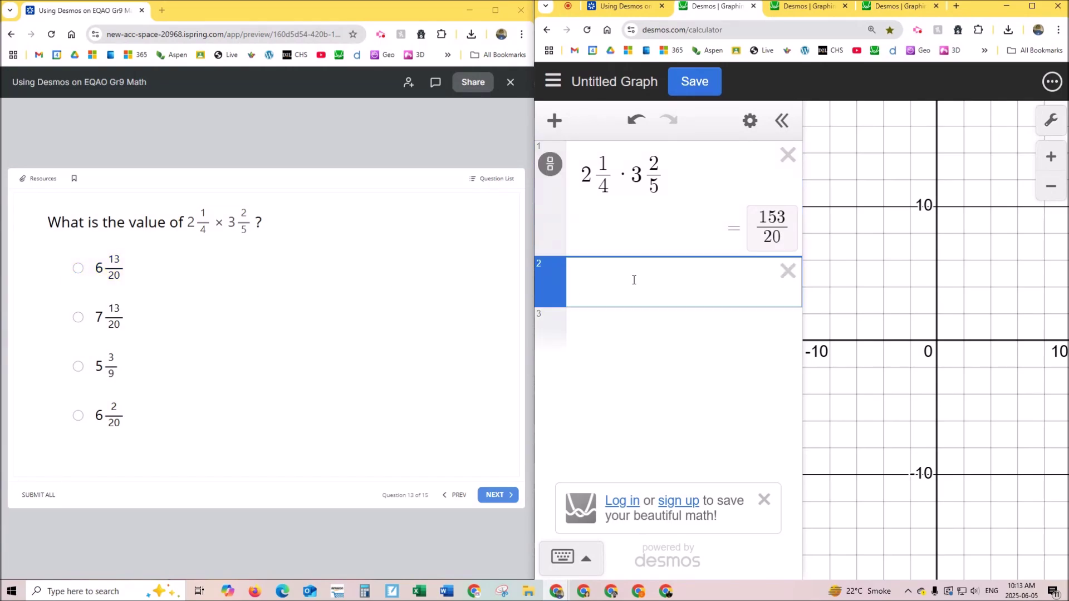
pyautogui.write('13/20')
pyautogui.press('Left')
pyautogui.press('Left')
pyautogui.press('Left')
pyautogui.write('6')
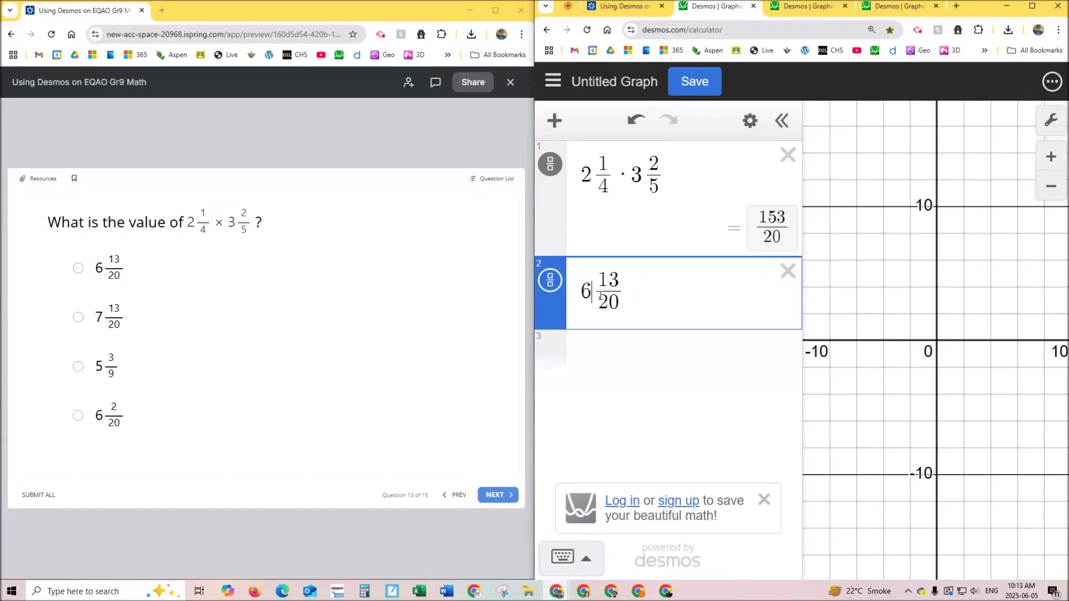
pyautogui.click(554, 284)
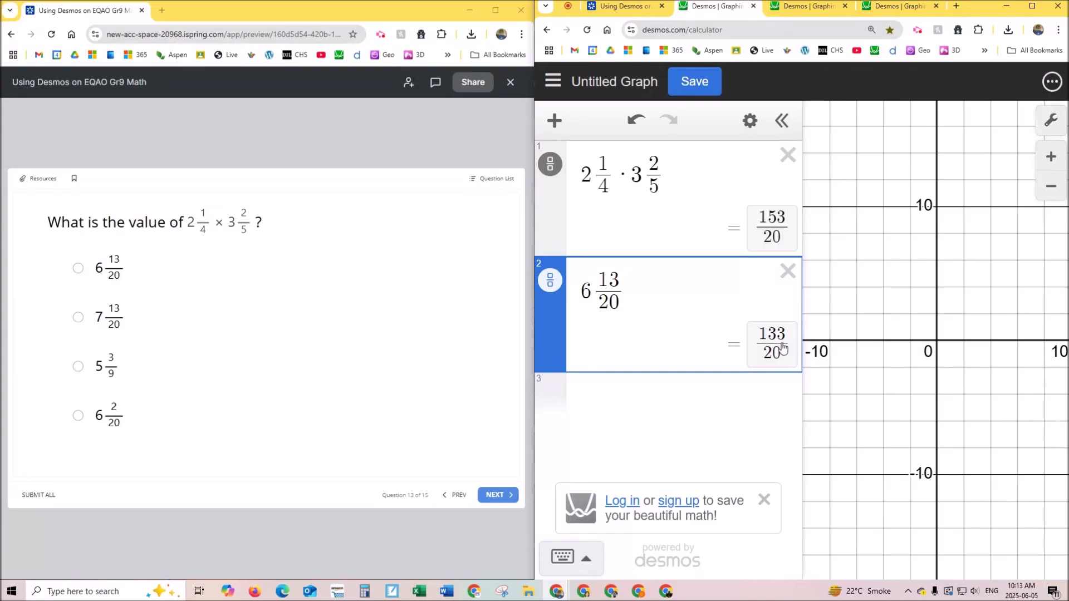
# - Change the second expression to 7 13/20 and display the product in the first expression as a decimal
pyautogui.click(592, 296)
pyautogui.press('BackSpace')
pyautogui.write('7')
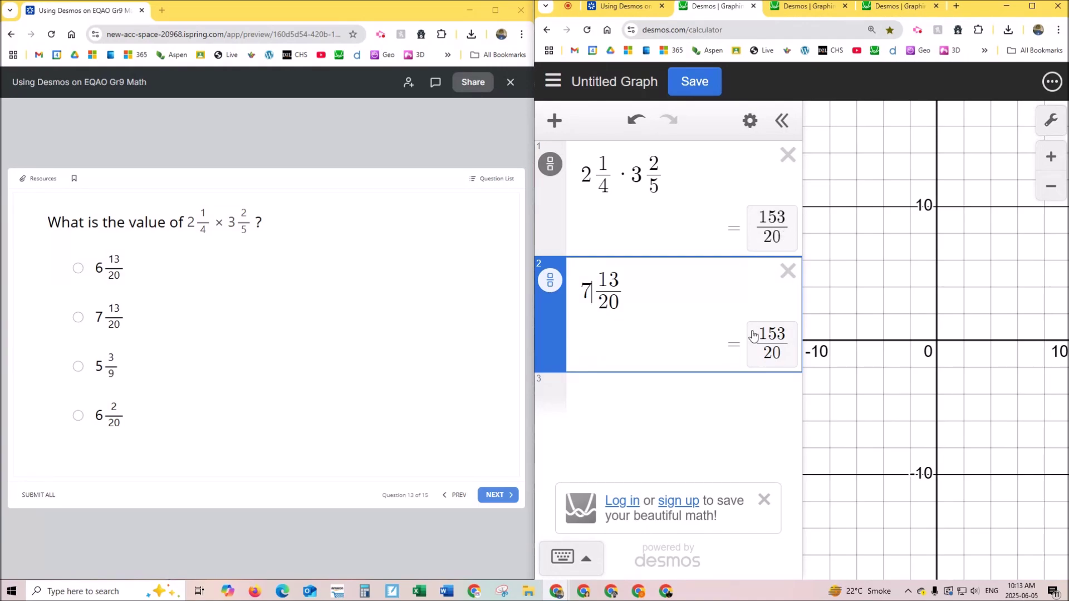
pyautogui.click(549, 165)
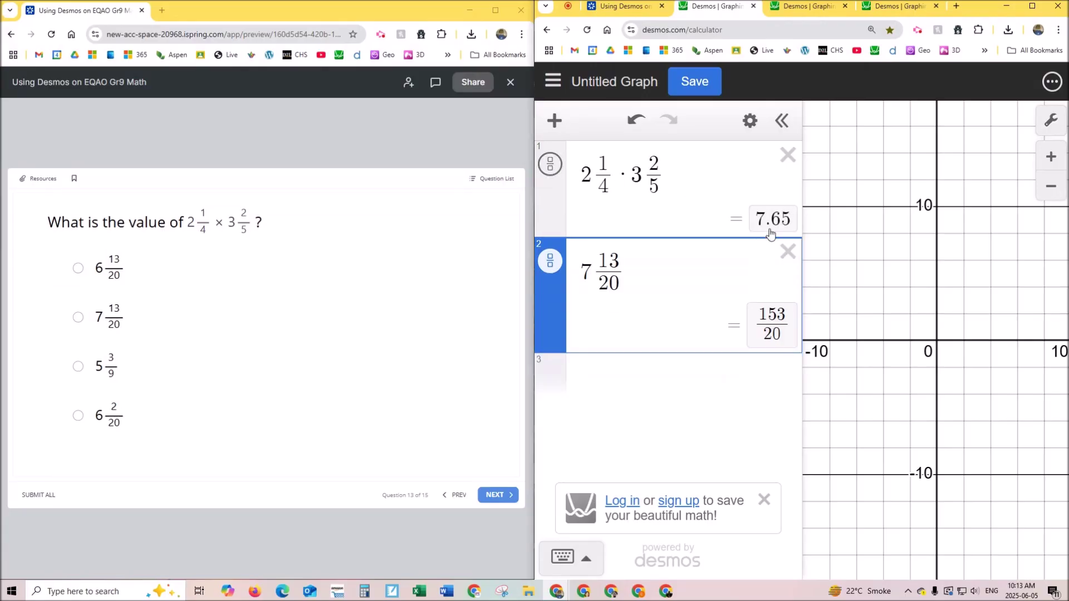
# - Copy the improper-fraction form of 7 13/20 into a new third expression to get its decimal value
pyautogui.click(553, 269)
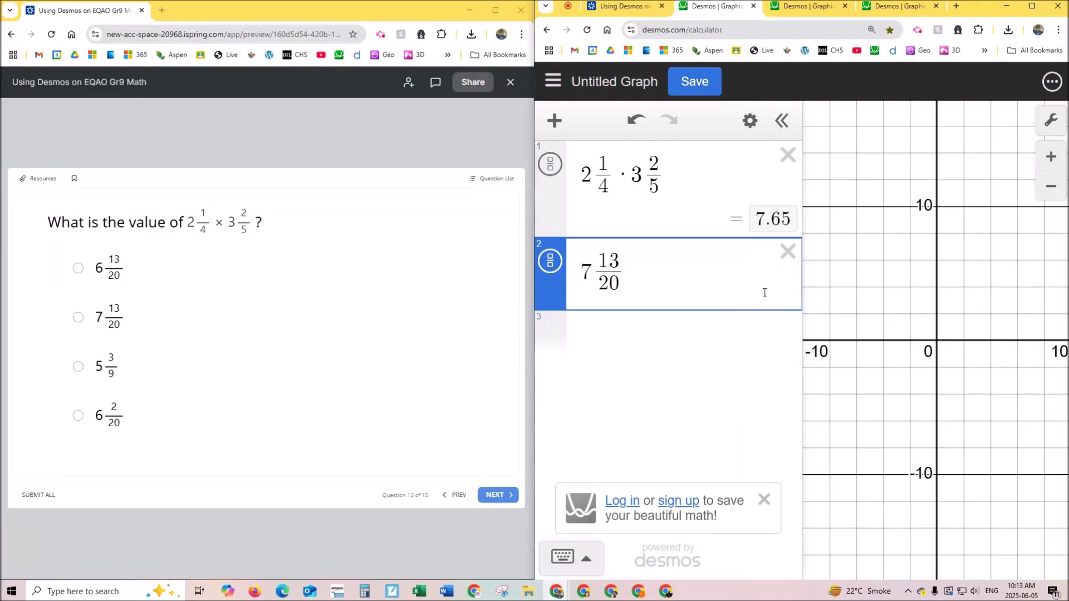
pyautogui.click(549, 263)
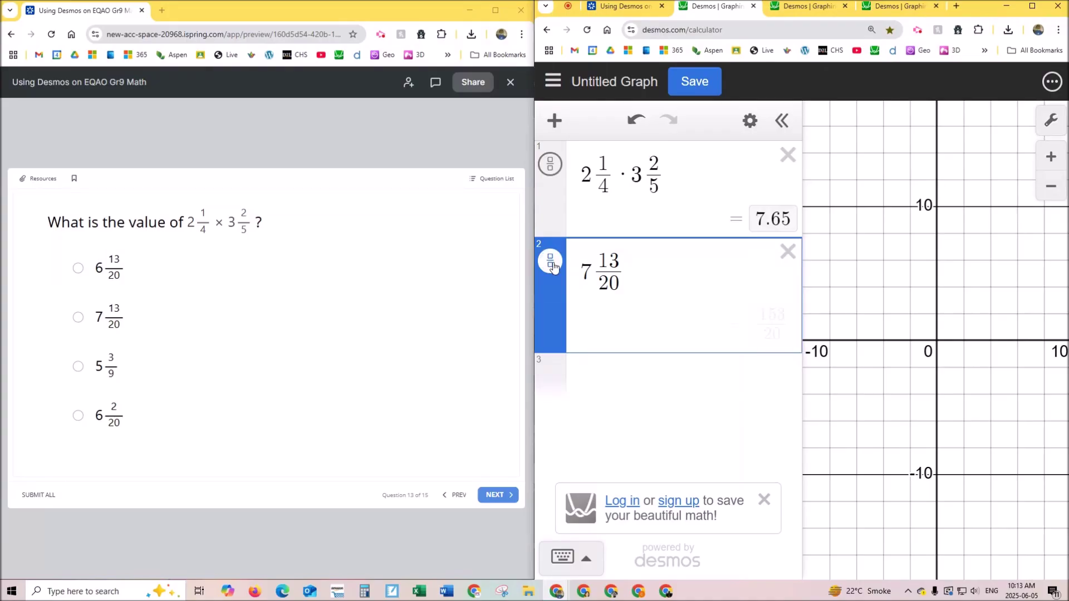
pyautogui.click(777, 332)
pyautogui.hotkey('ctrl', 'c')
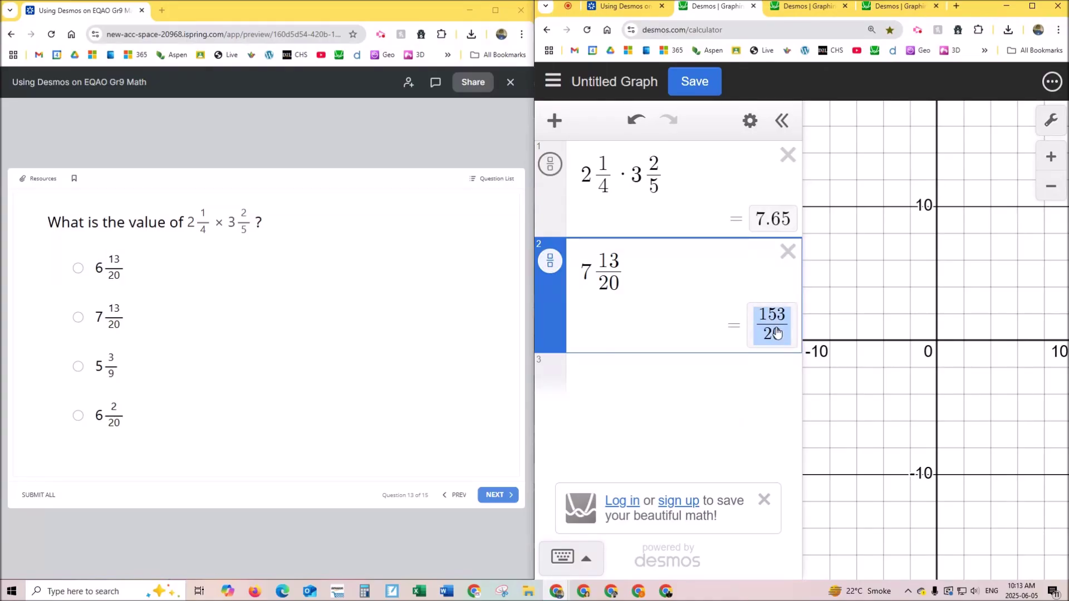
pyautogui.click(651, 368)
pyautogui.hotkey('ctrl', 'v')
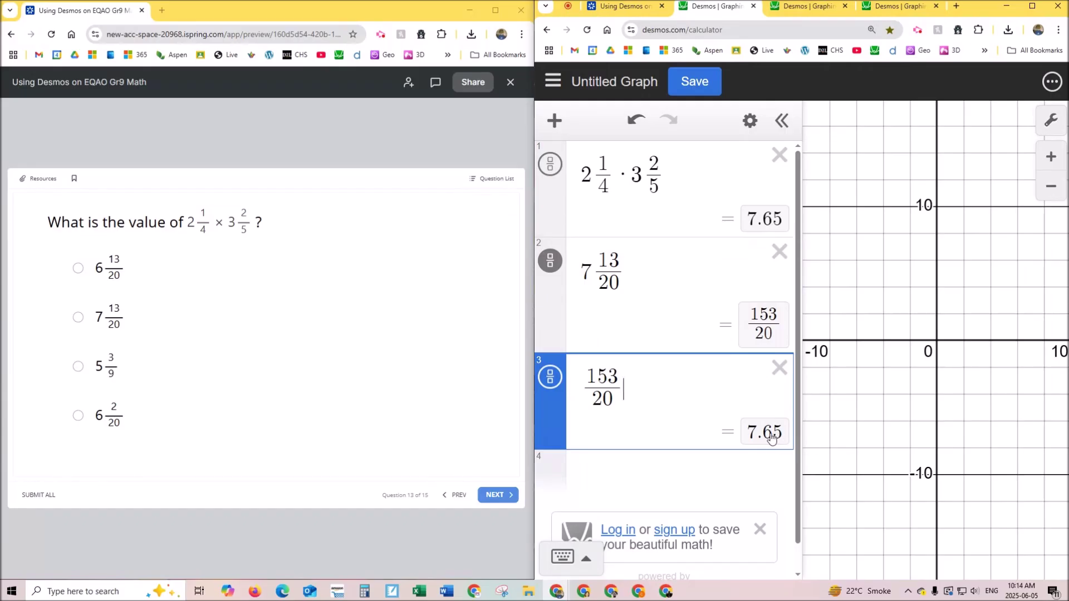
# - Display the product in the first expression as a fraction and select 7 13/20 as the quiz answer
pyautogui.click(550, 164)
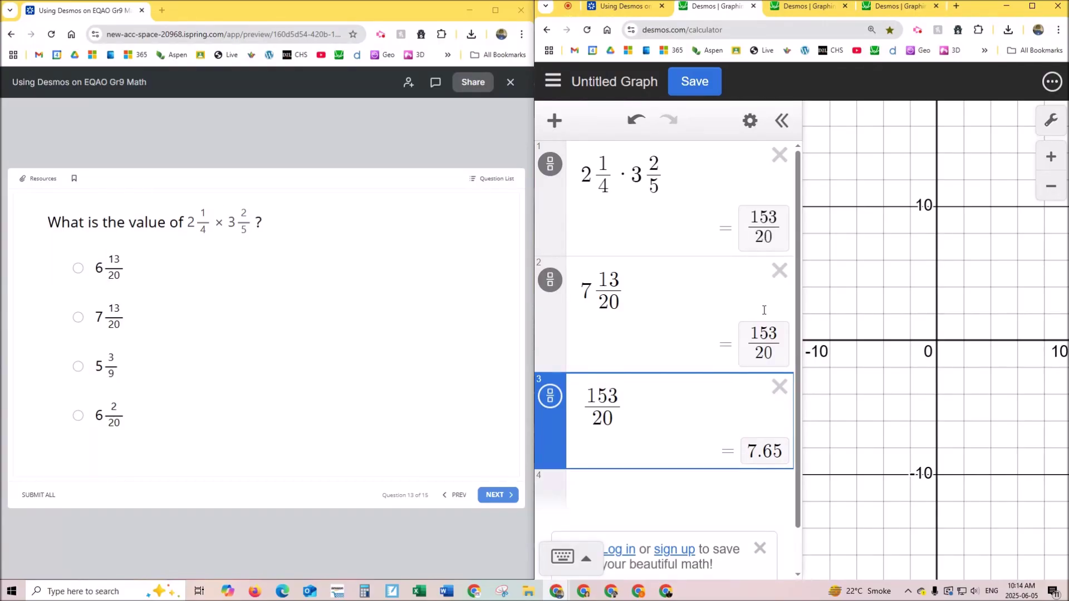
pyautogui.click(78, 317)
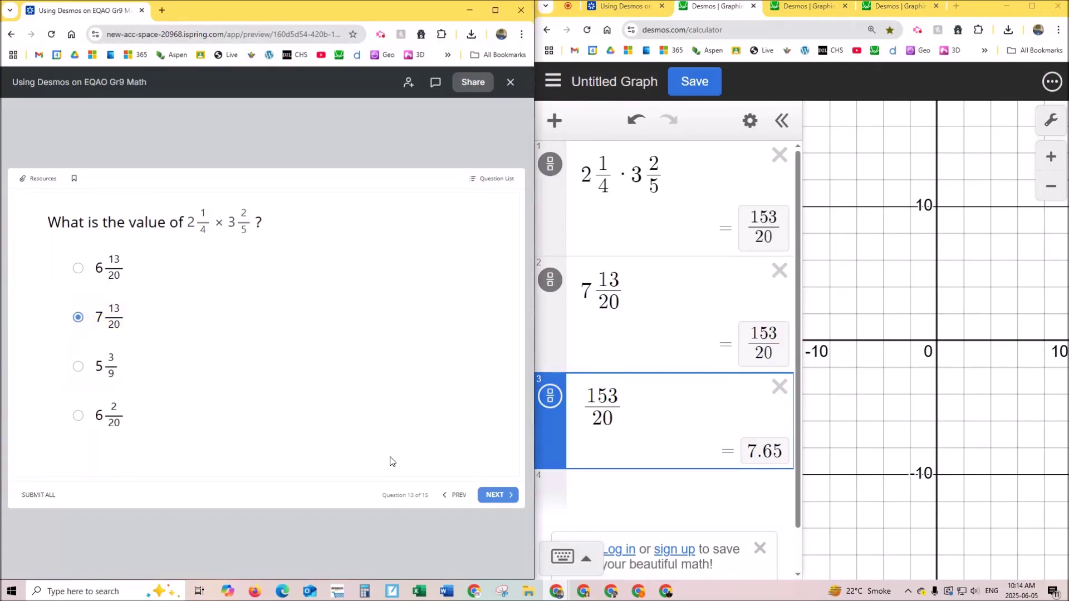
# - Remove the third expression and change the second expression to the answer choice 6 2/20
pyautogui.click(778, 386)
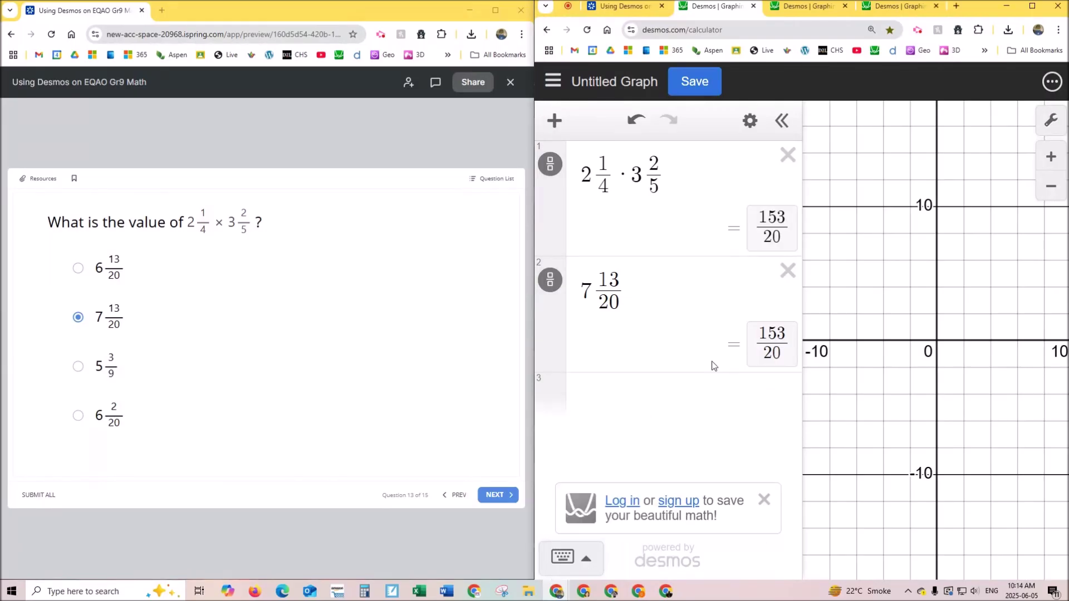
pyautogui.click(592, 290)
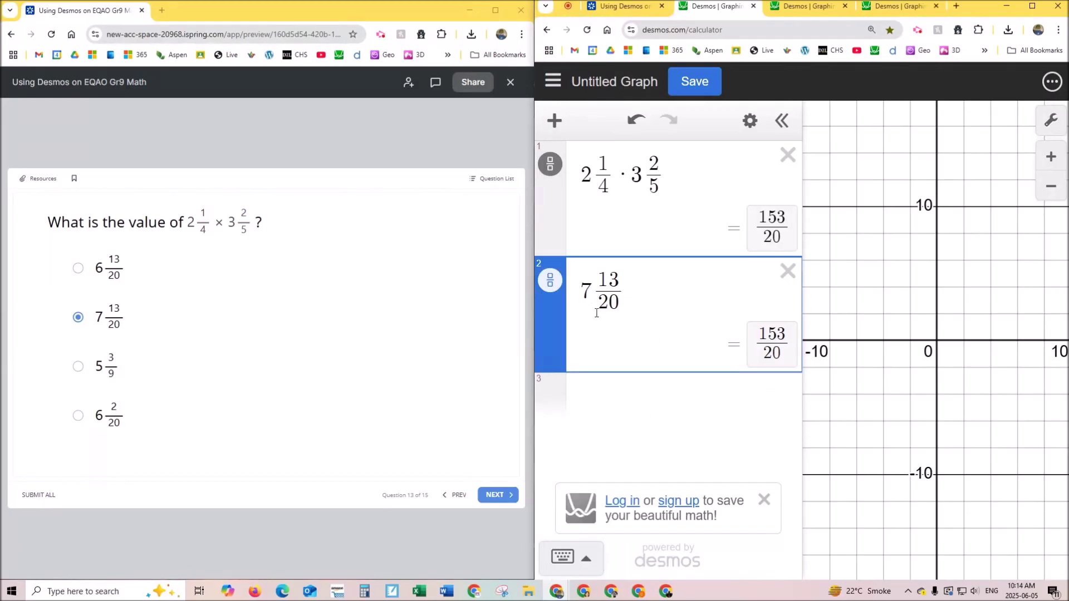
pyautogui.press('BackSpace')
pyautogui.write('6')
pyautogui.press('Right')
pyautogui.press('Right')
pyautogui.press('BackSpace')
pyautogui.write('2')
pyautogui.press('Delete')
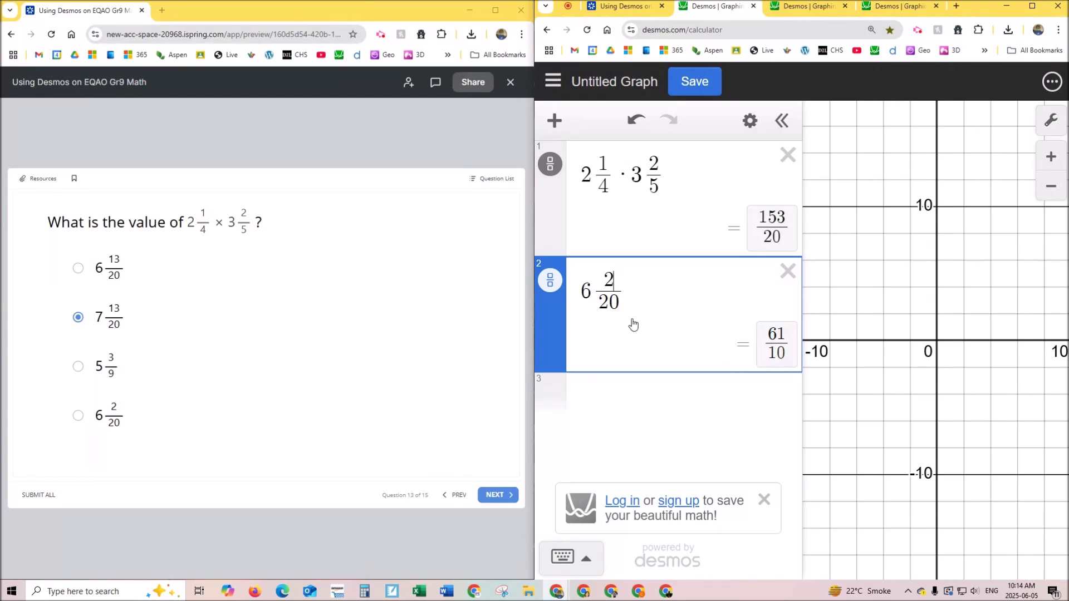
# - Change the second expression to the answer choice 5 3/9
pyautogui.click(583, 290)
pyautogui.press('Delete')
pyautogui.write('5')
pyautogui.press('Right')
pyautogui.press('Right')
pyautogui.press('BackSpace')
pyautogui.write('3')
pyautogui.press('Down')
pyautogui.press('BackSpace')
pyautogui.press('BackSpace')
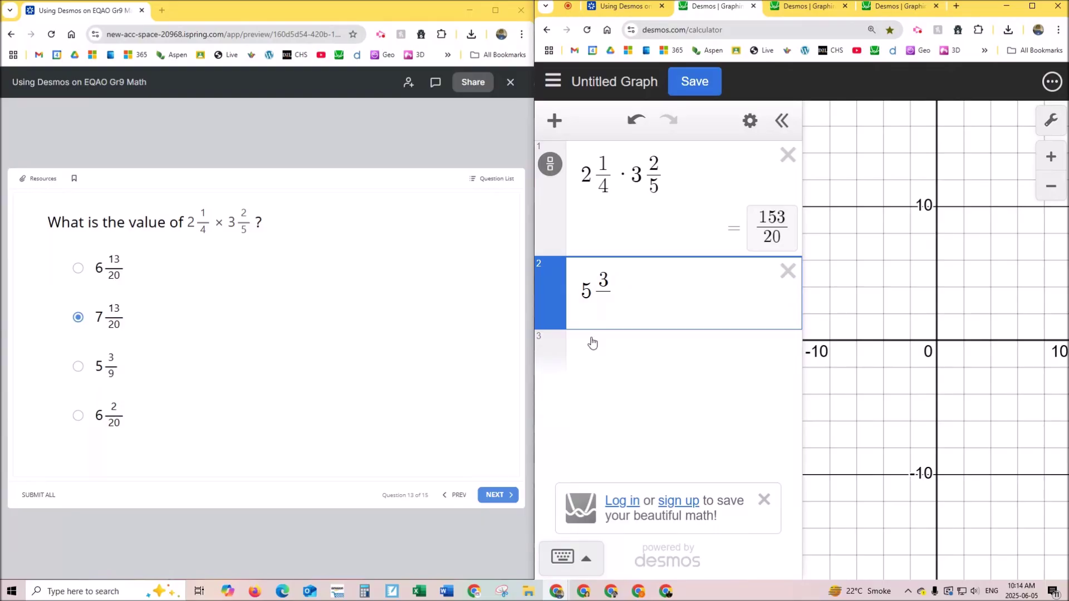
pyautogui.write('9')
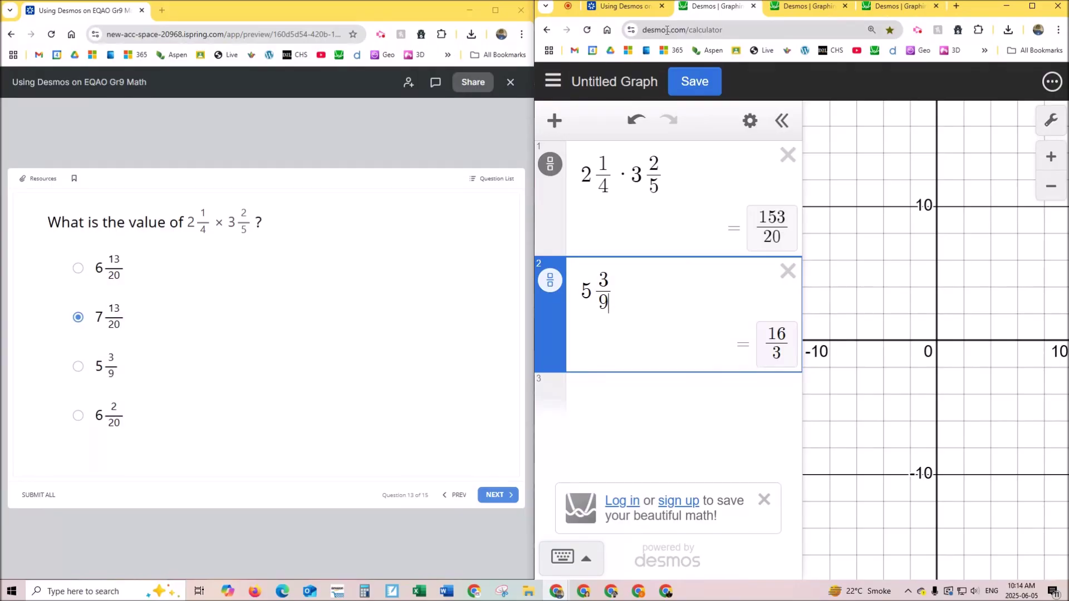
# - Go from the graphing calculator to the desmos.com home page, leaving the unsaved graph
pyautogui.click(733, 30)
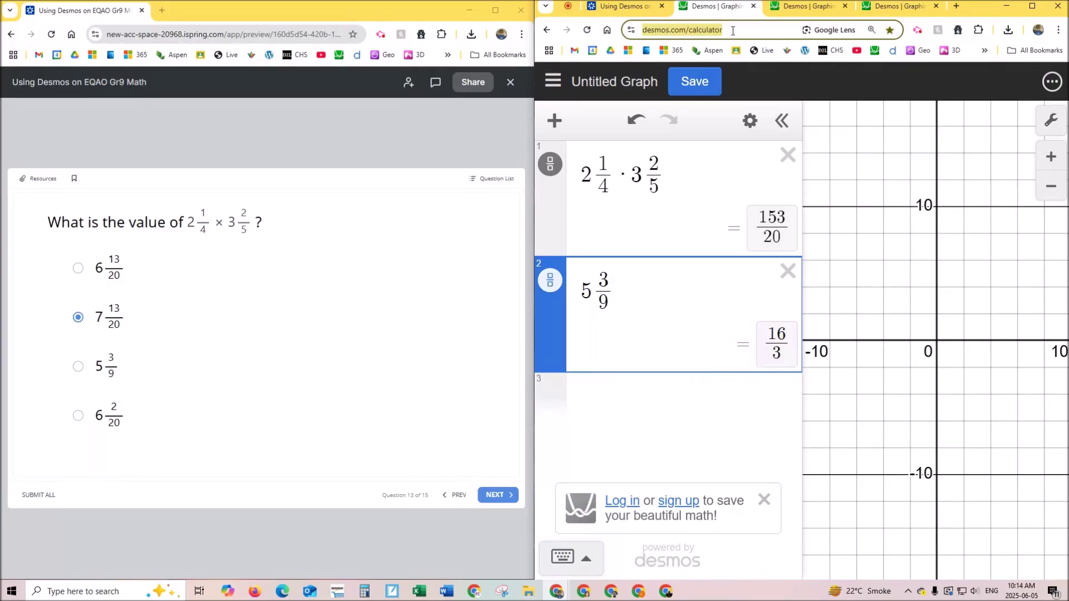
pyautogui.click(732, 31)
pyautogui.press('BackSpace')
pyautogui.press('BackSpace')
pyautogui.press('BackSpace')
pyautogui.press('BackSpace')
pyautogui.press('BackSpace')
pyautogui.press('BackSpace')
pyautogui.press('BackSpace')
pyautogui.press('BackSpace')
pyautogui.press('BackSpace')
pyautogui.press('BackSpace')
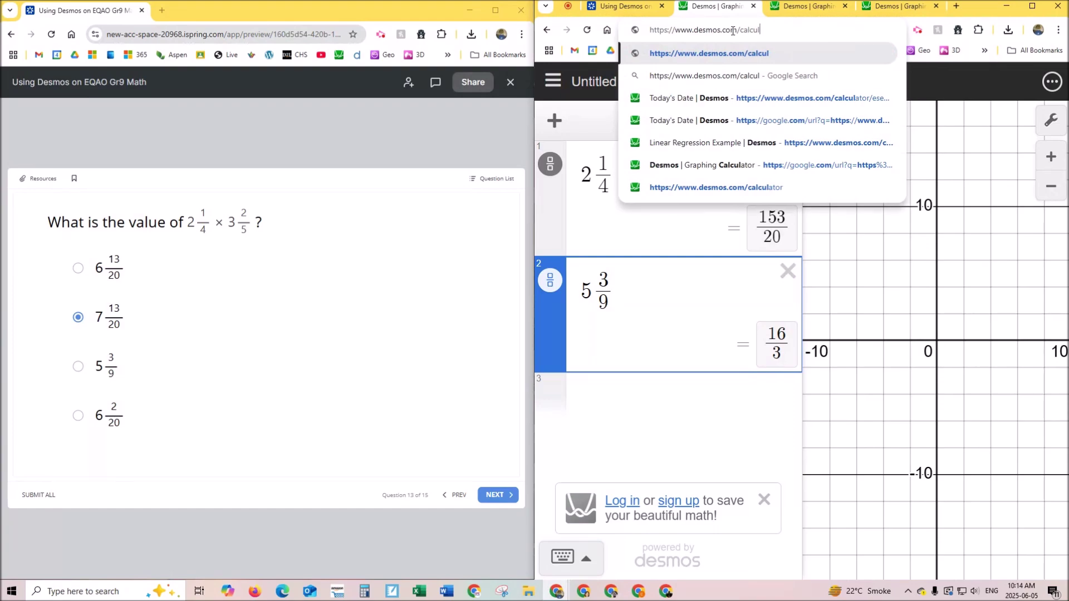
pyautogui.press('Return')
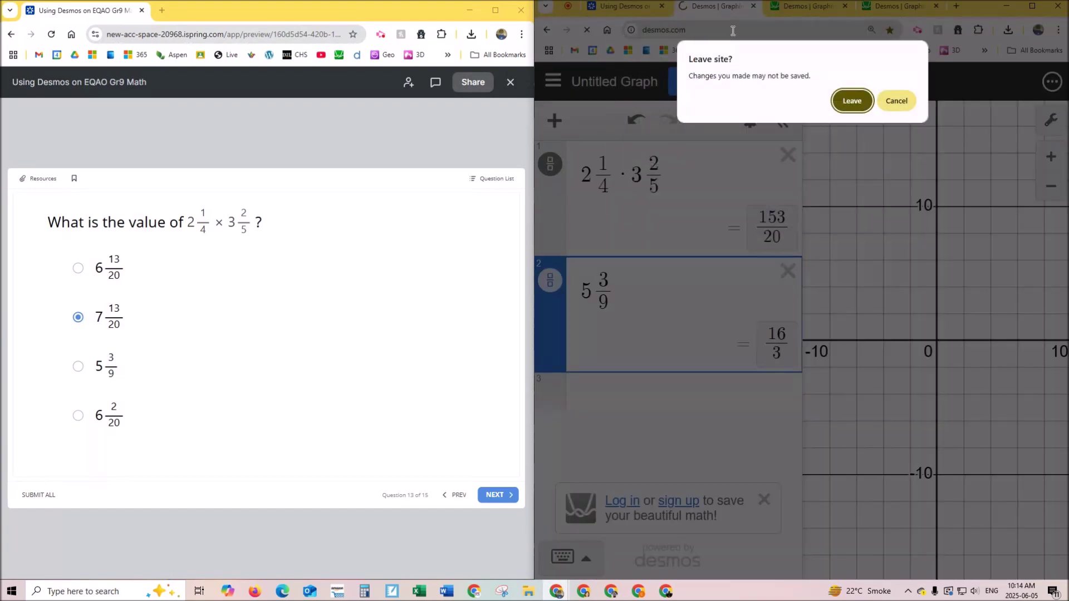
pyautogui.click(846, 101)
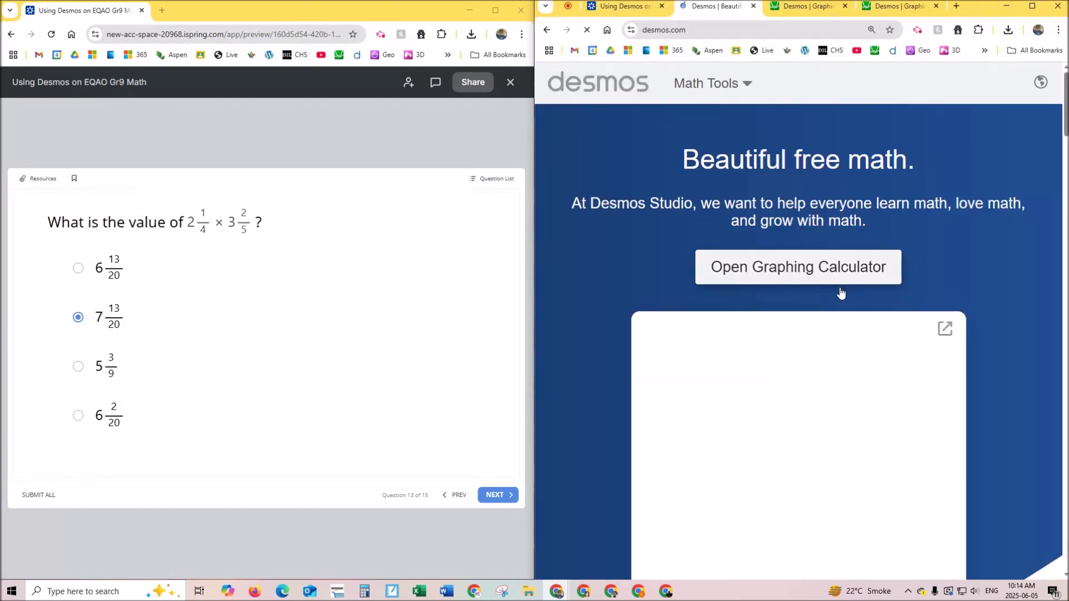
# - Find the Scientific calculator among the math tools on the home page and open it
pyautogui.scroll(-2, 820, 240)
pyautogui.scroll(-5, 820, 241)
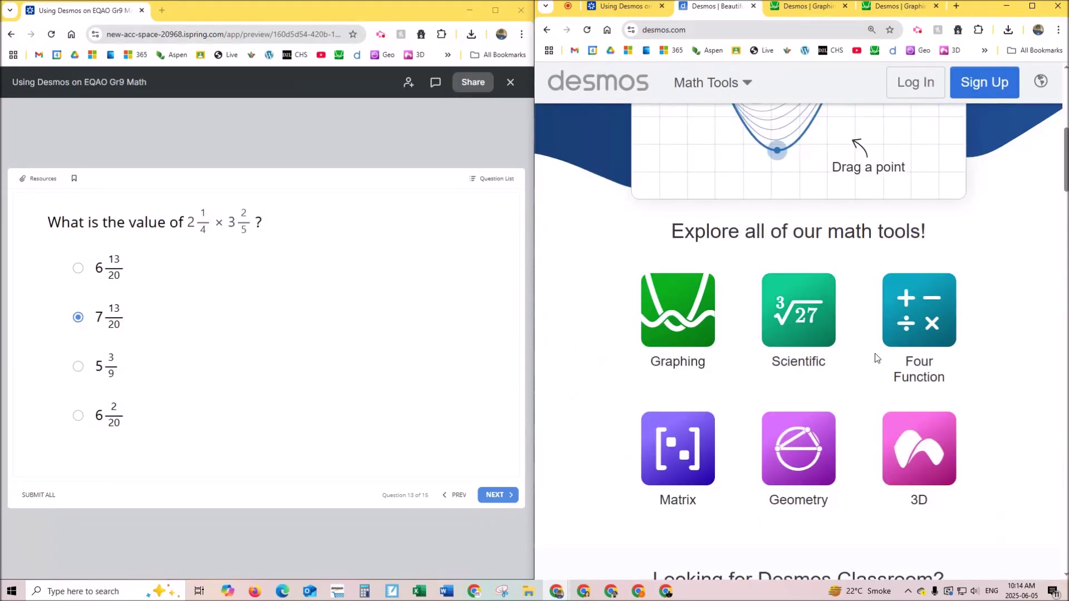
pyautogui.click(802, 326)
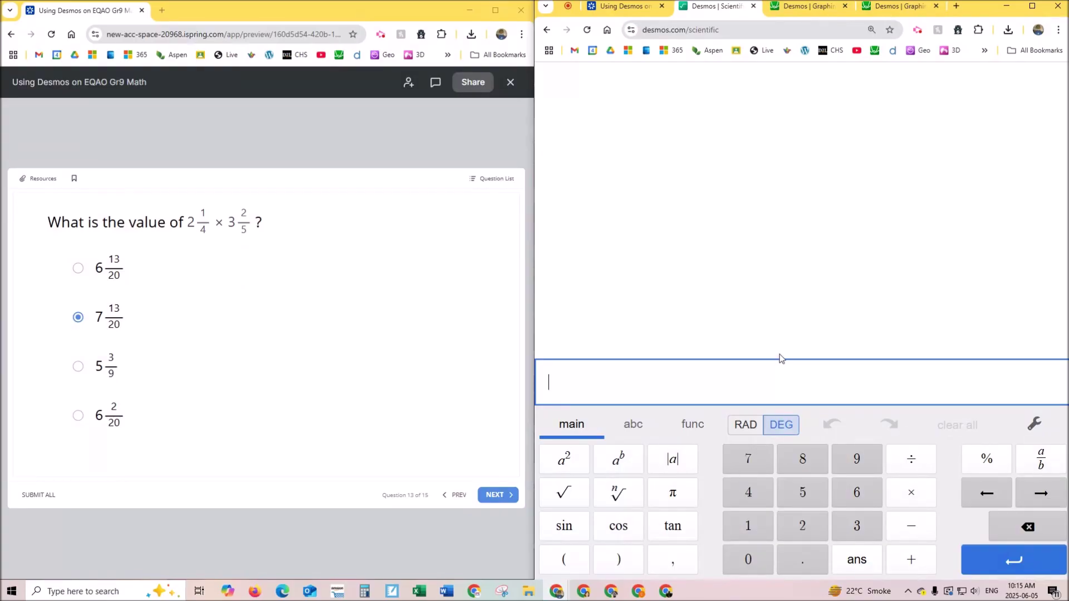
# - Multiply 2 1/4 by 3 2/5 in the scientific calculator and record the product as a fraction
pyautogui.click(802, 526)
pyautogui.click(1048, 466)
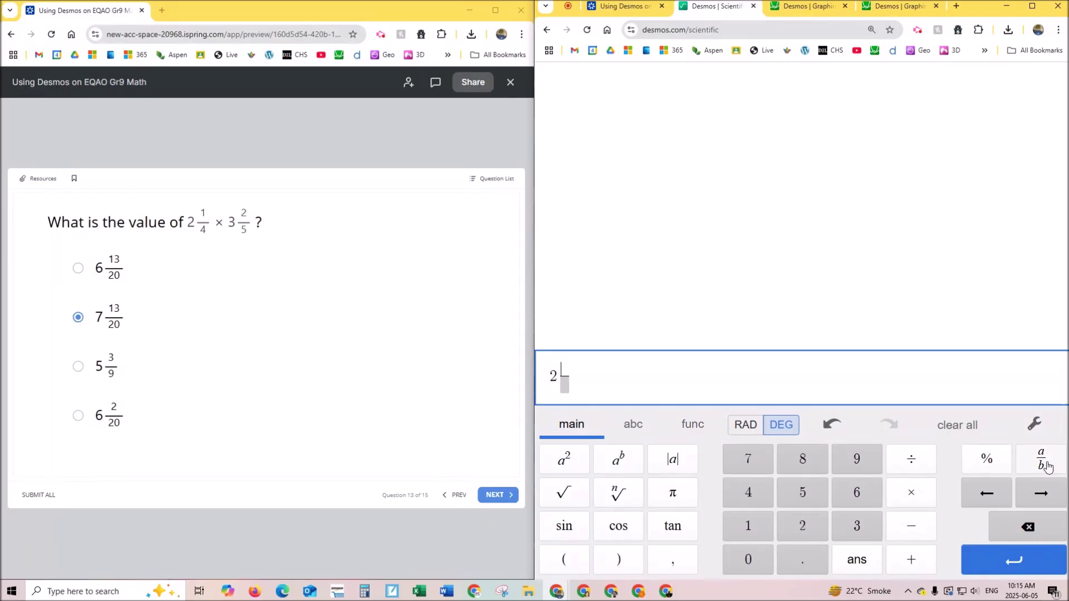
pyautogui.write('1/')
pyautogui.press('Down')
pyautogui.write('4')
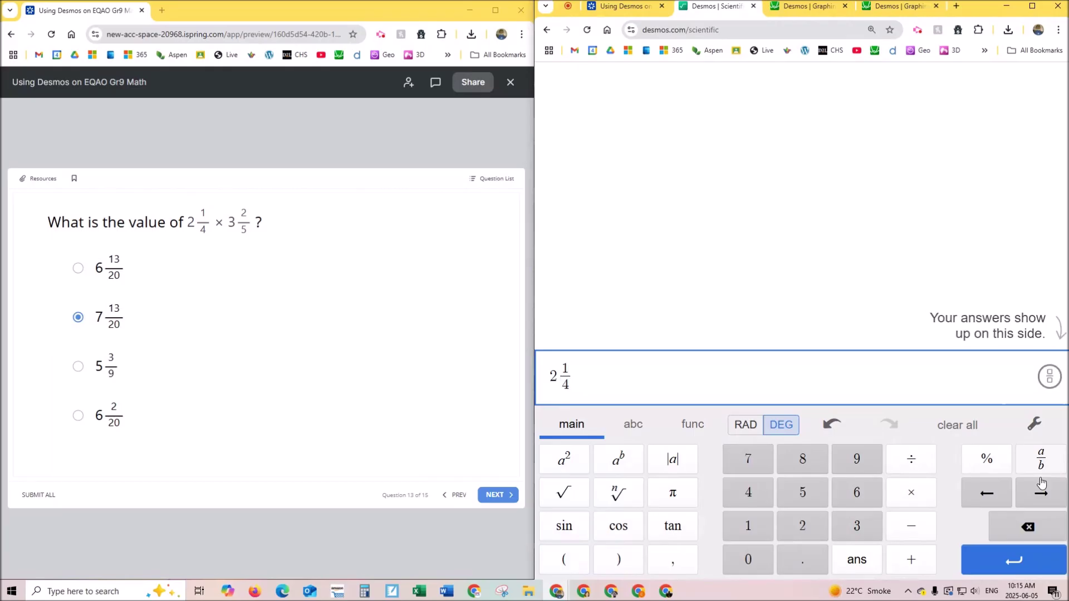
pyautogui.click(921, 500)
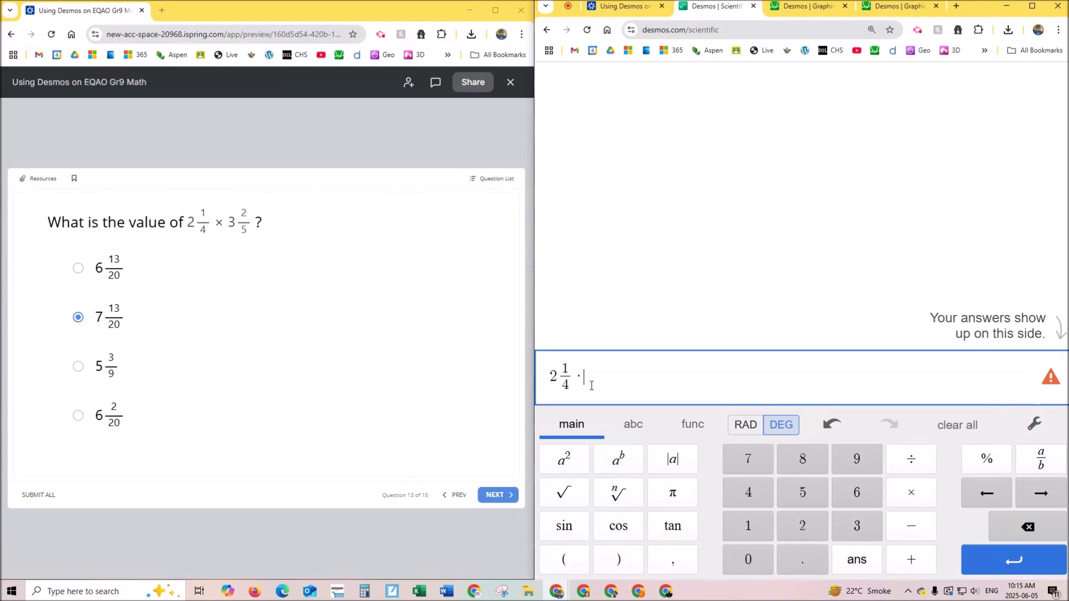
pyautogui.click(857, 526)
pyautogui.click(1036, 463)
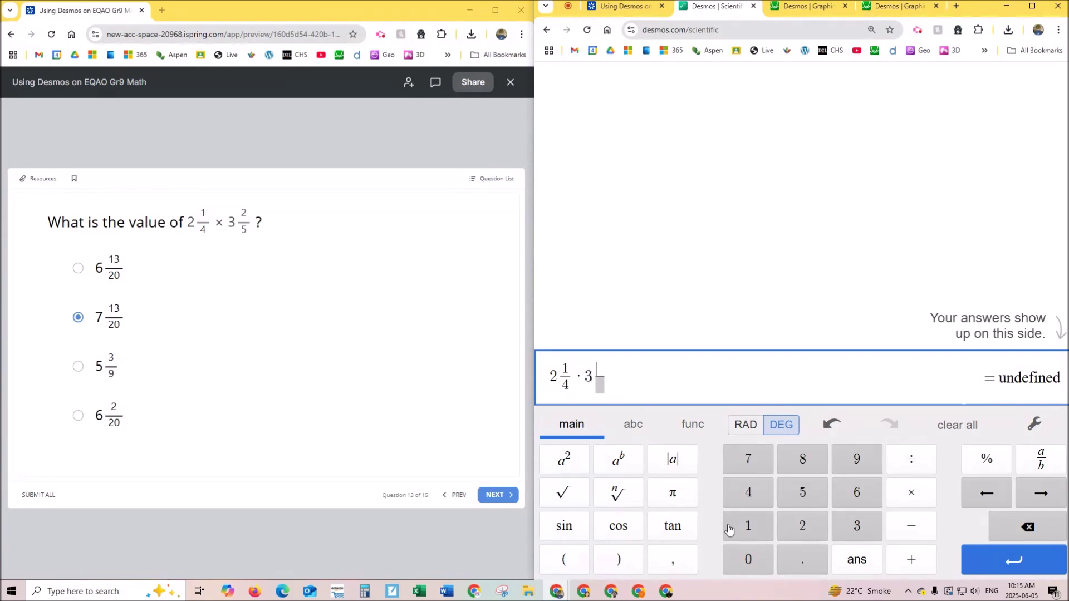
pyautogui.click(793, 532)
pyautogui.click(597, 388)
pyautogui.click(803, 492)
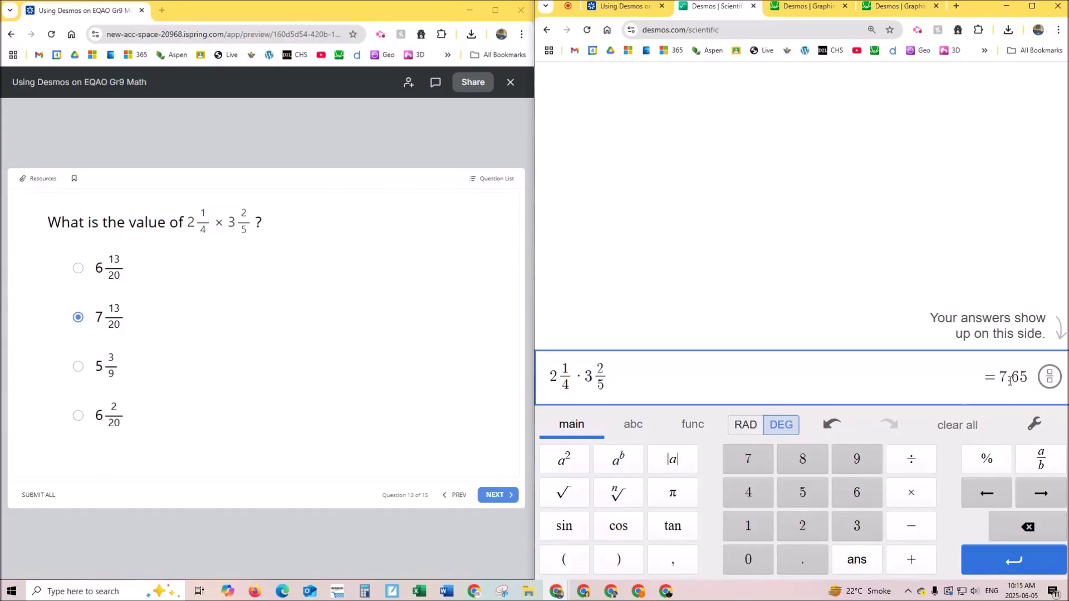
pyautogui.click(1050, 377)
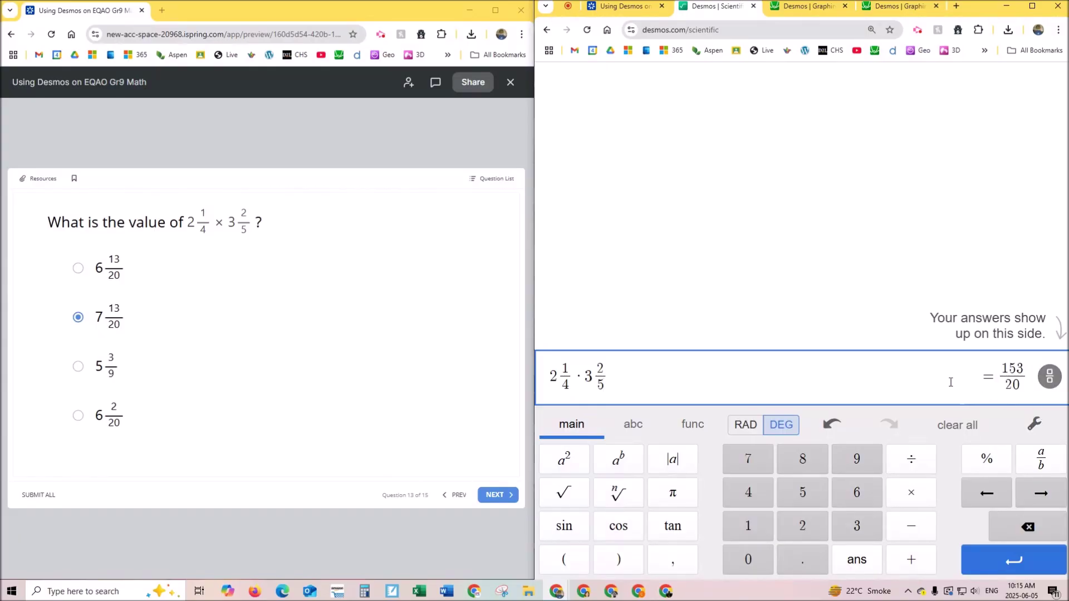
pyautogui.click(1002, 568)
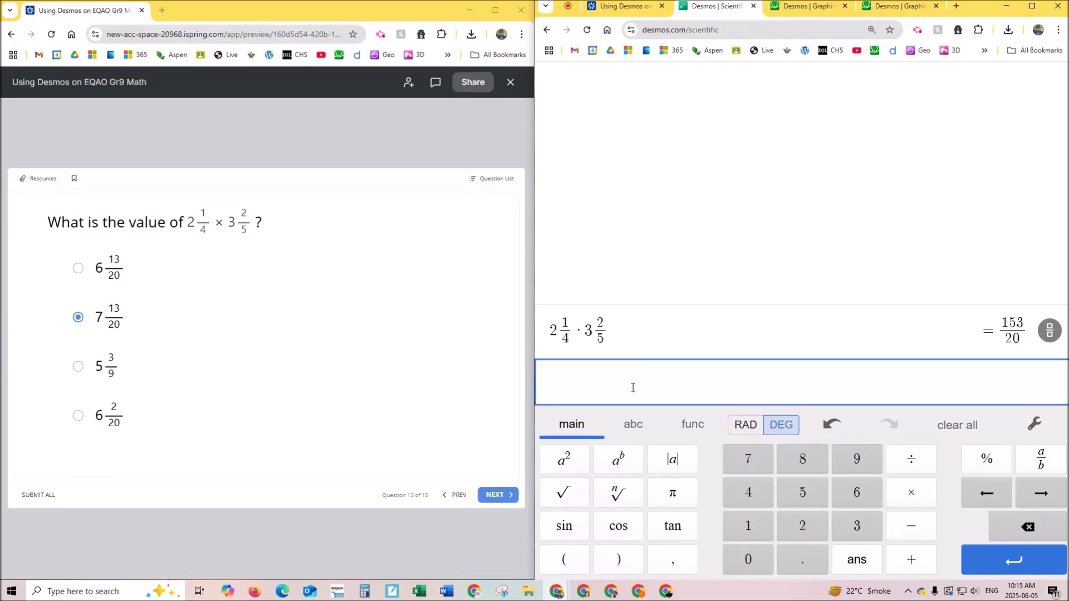
# - Enter the mixed number 7 13/20 as the second calculation to compare its fraction with the product
pyautogui.write('7')
pyautogui.click(1044, 460)
pyautogui.write('13/')
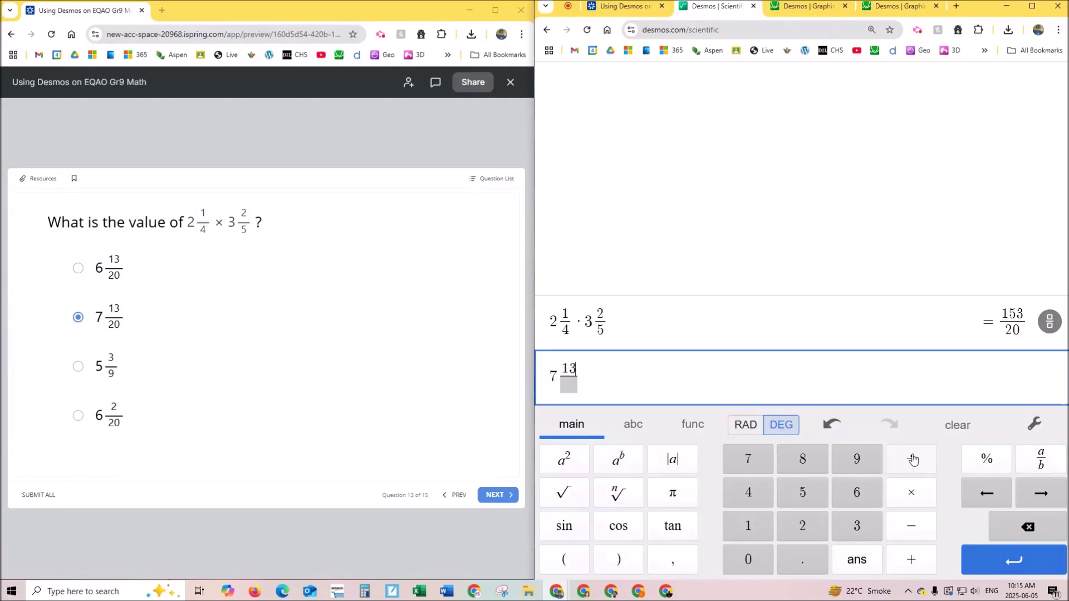
pyautogui.press('Down')
pyautogui.write('20')
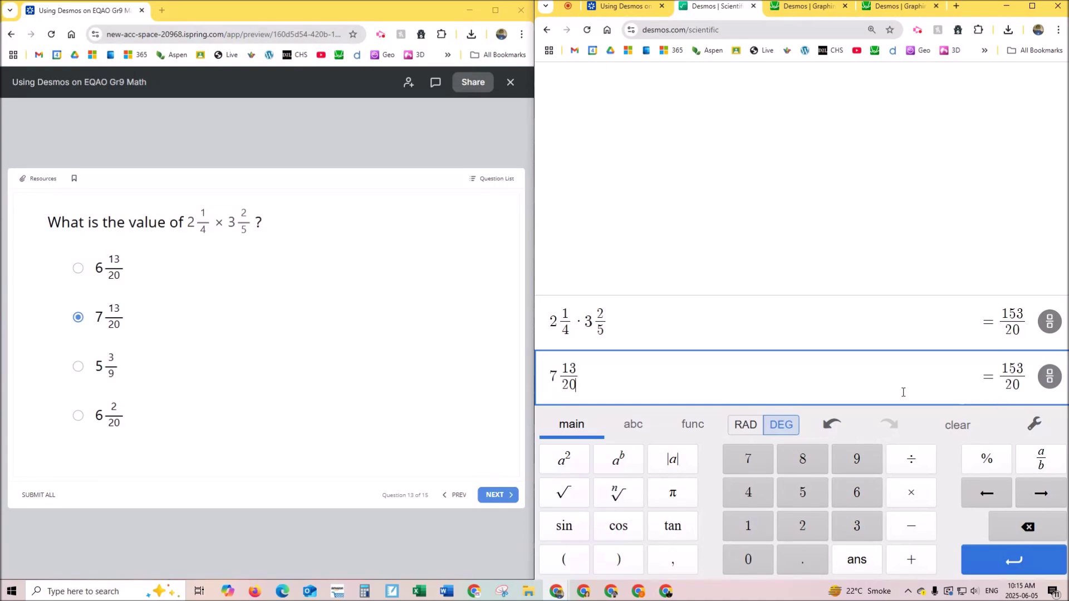
pyautogui.press('Return')
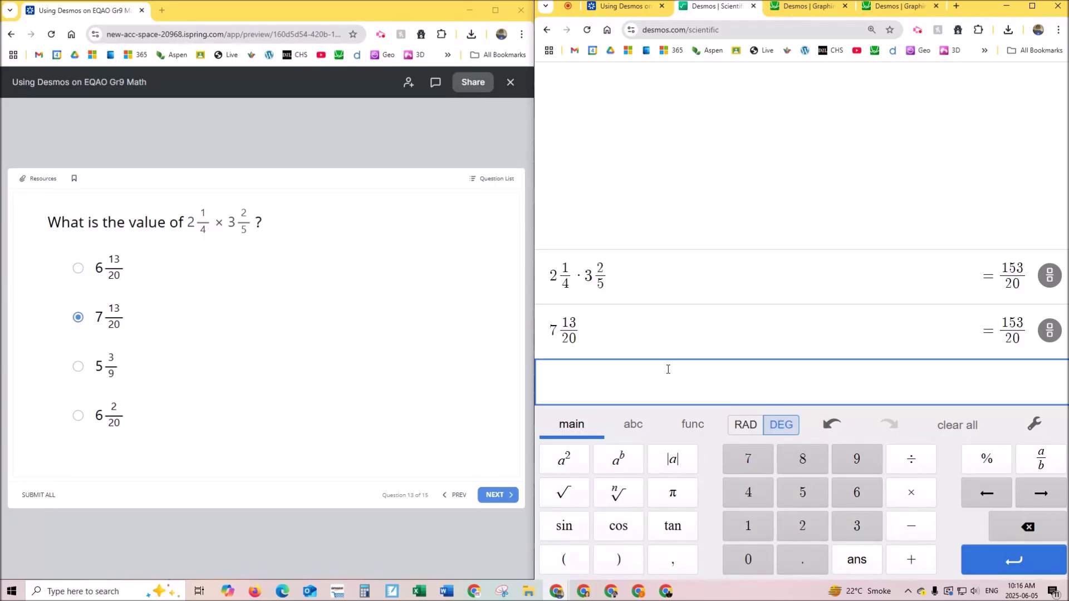
# - Advance the quiz to question 14 and switch to the blank graphing calculator, ready for the first expression
pyautogui.click(500, 494)
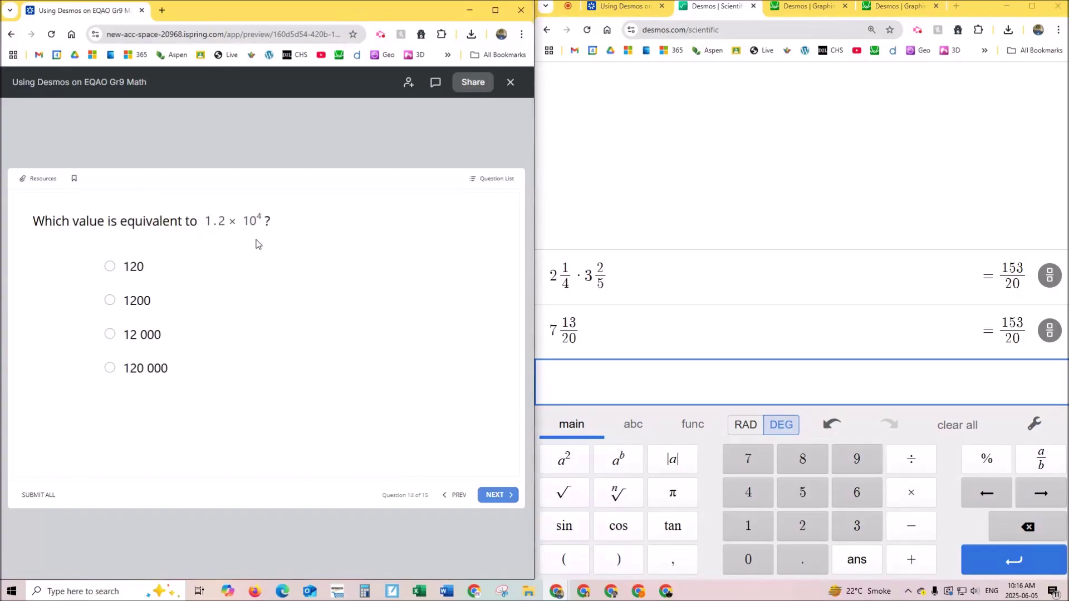
pyautogui.click(807, 7)
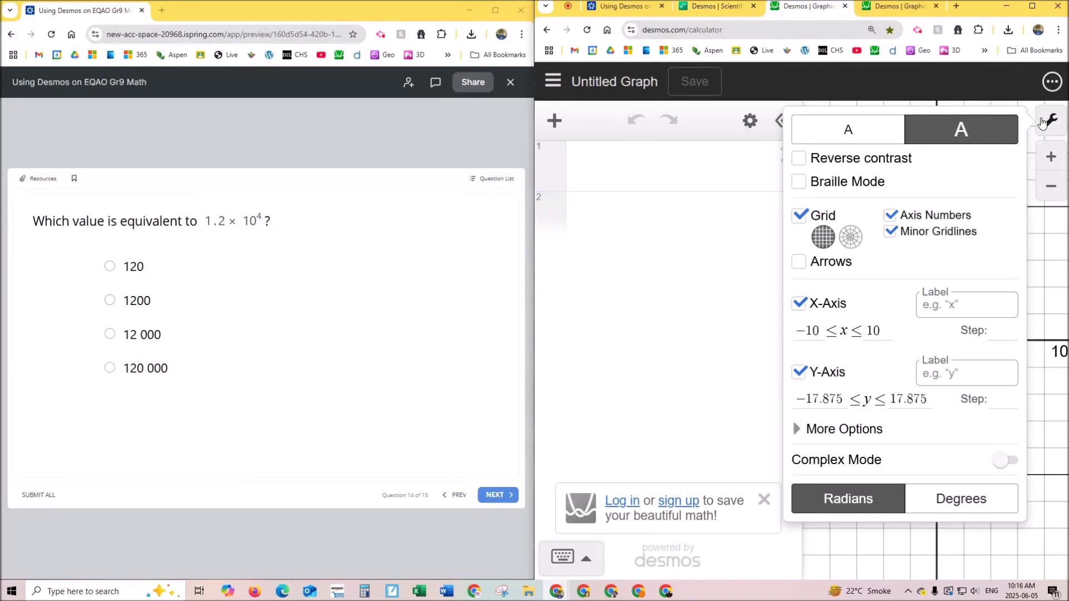
pyautogui.click(1050, 121)
pyautogui.click(639, 167)
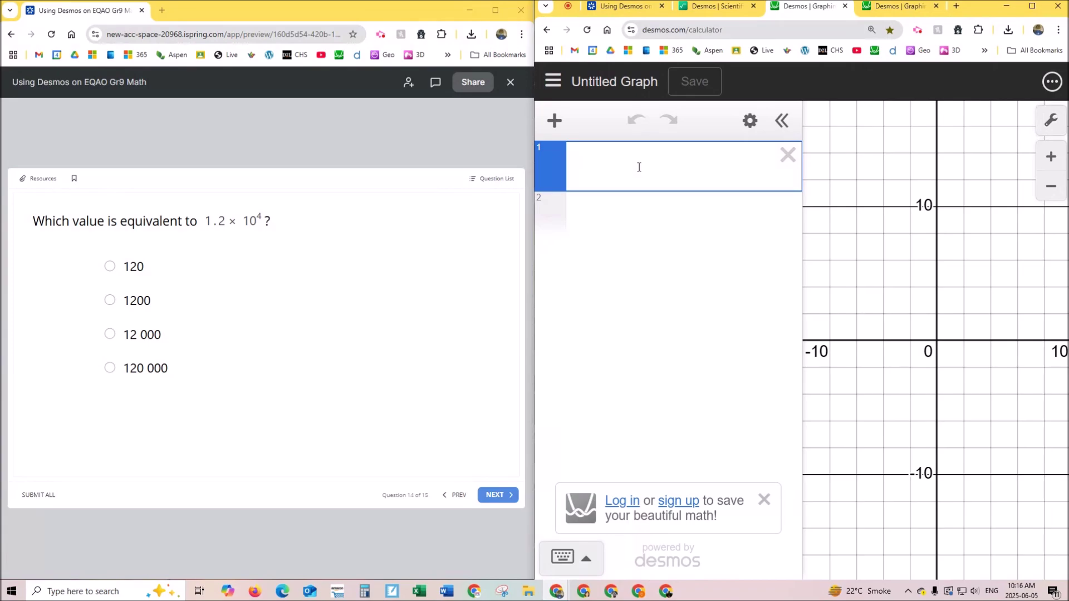
# - Evaluate 1.2 × 10^4 in the first expression and select 12 000 as the quiz answer
pyautogui.write('1.2')
pyautogui.write('*')
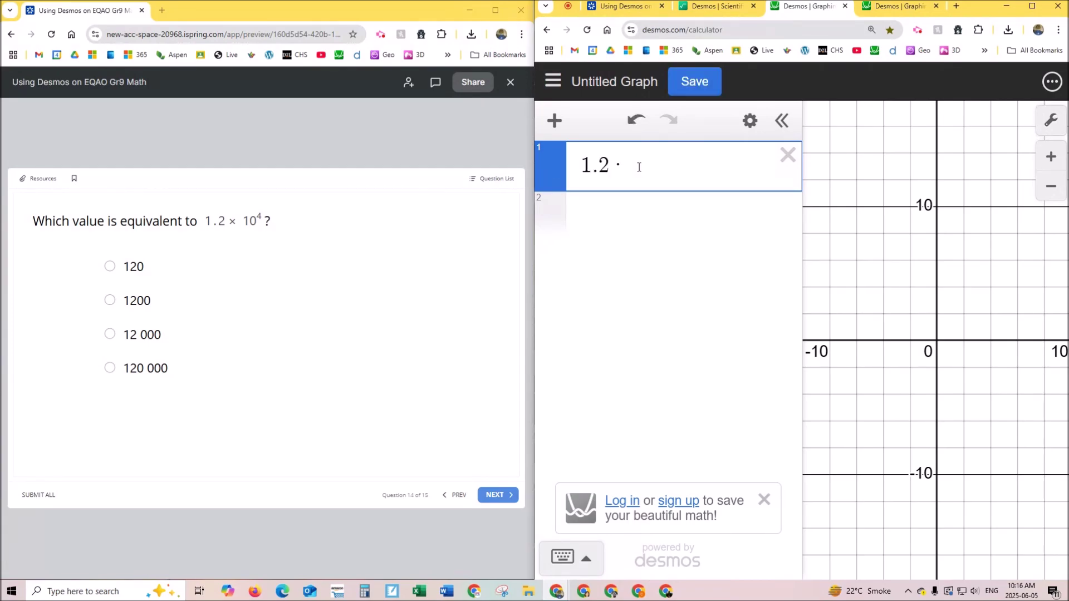
pyautogui.write('10')
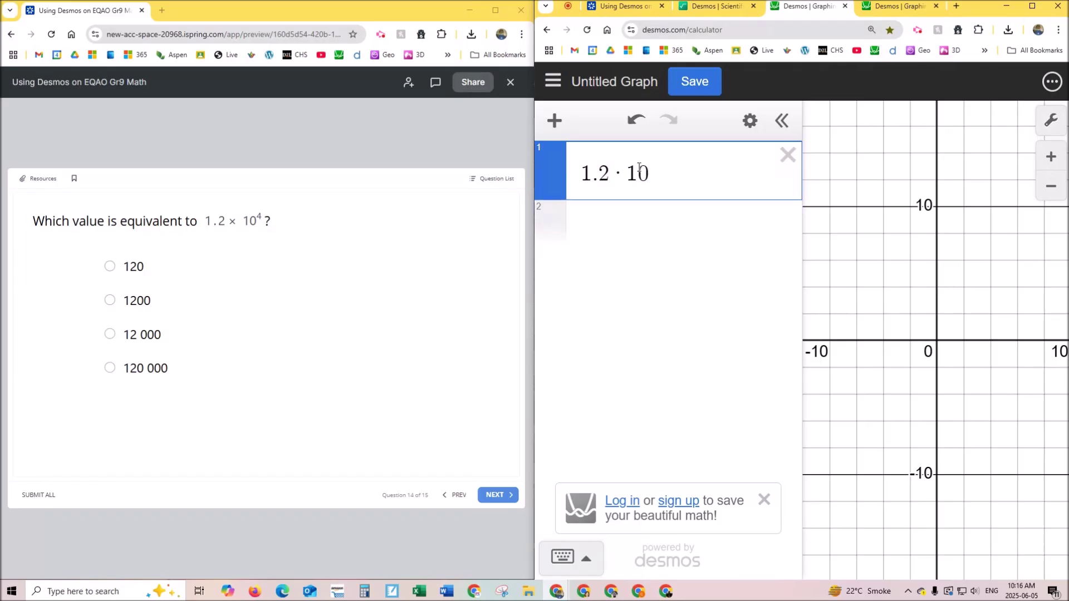
pyautogui.write('^4')
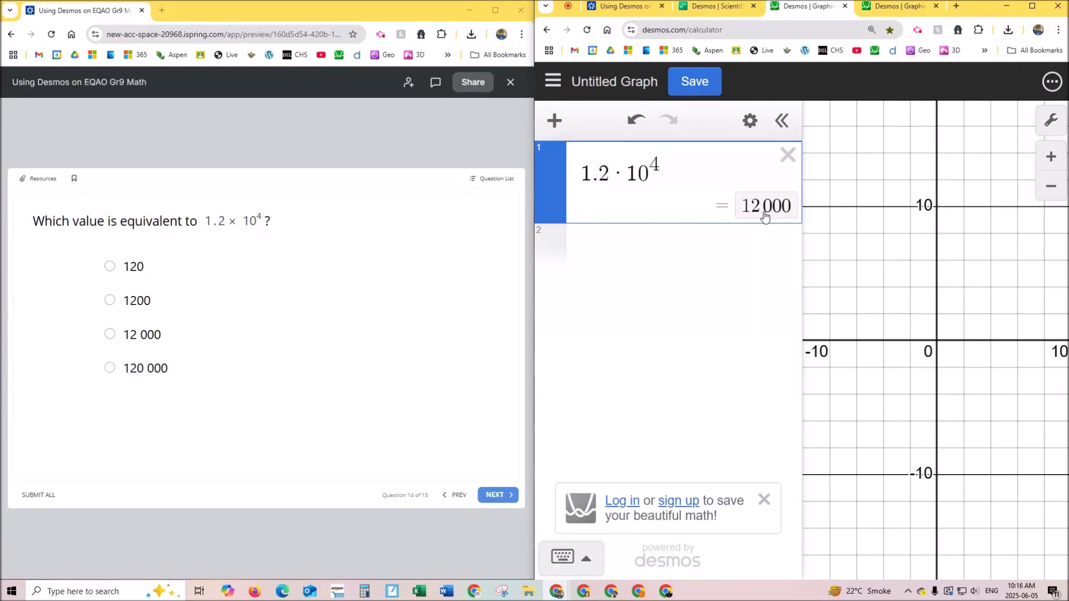
pyautogui.click(178, 334)
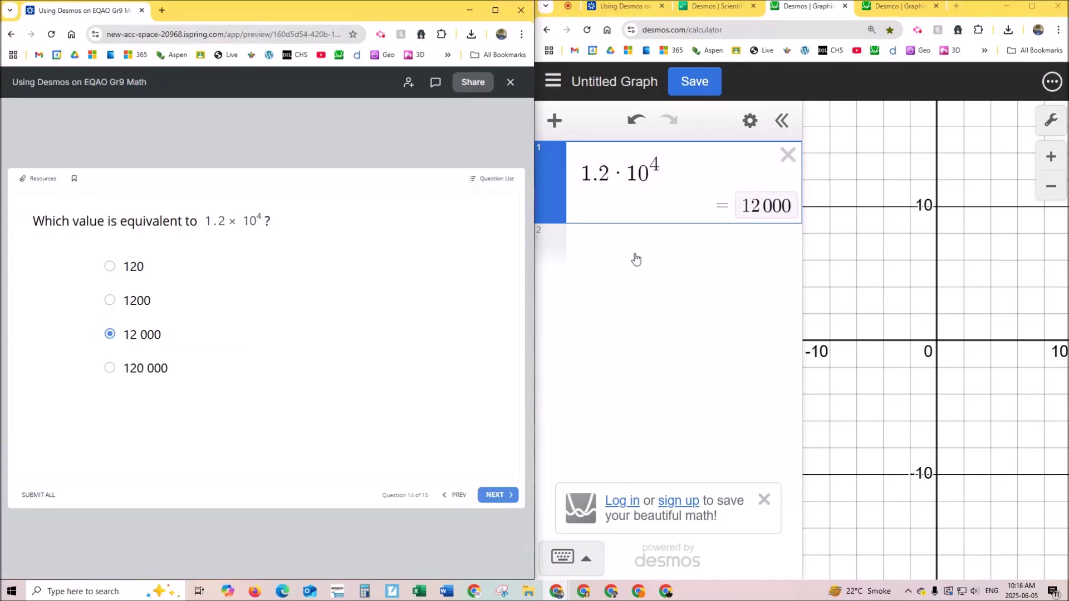
# - Switch back to the scientific calculator and evaluate 1.2 × 10^4 as a new calculation
pyautogui.click(707, 5)
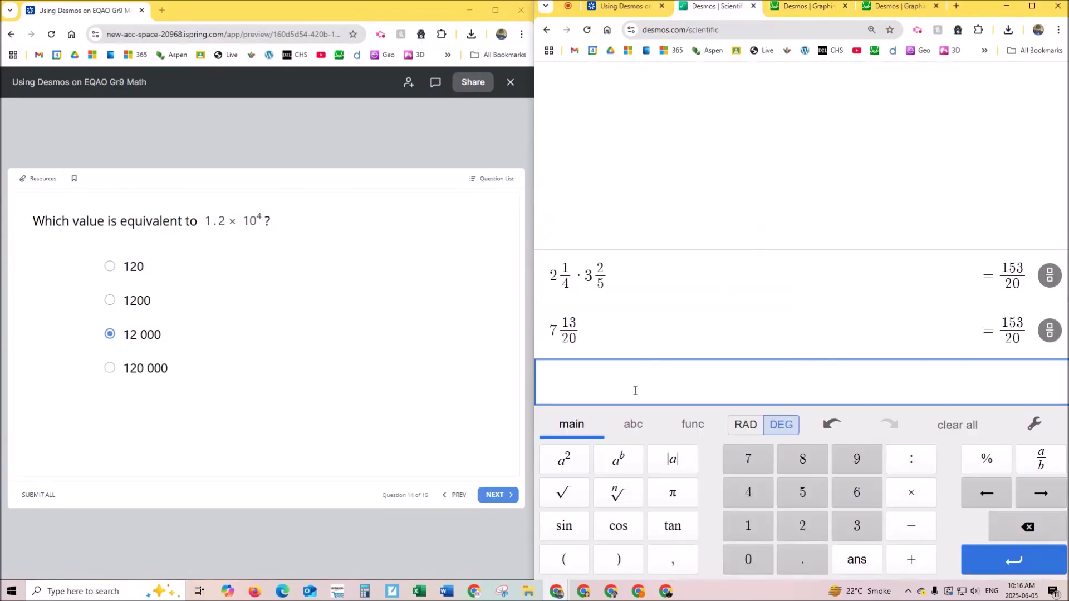
pyautogui.write('1.2')
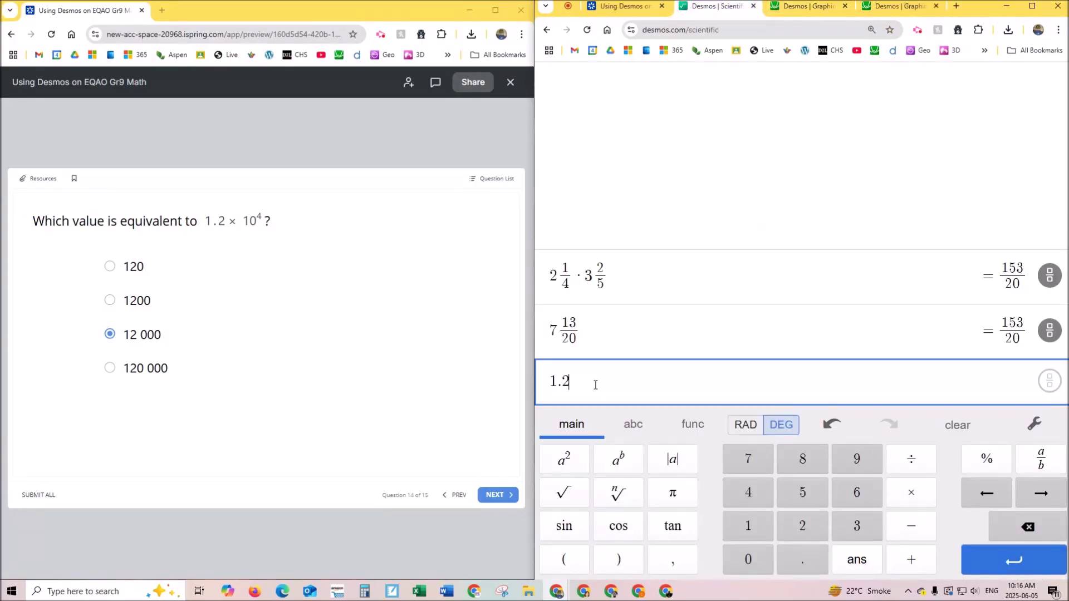
pyautogui.write('*10^4')
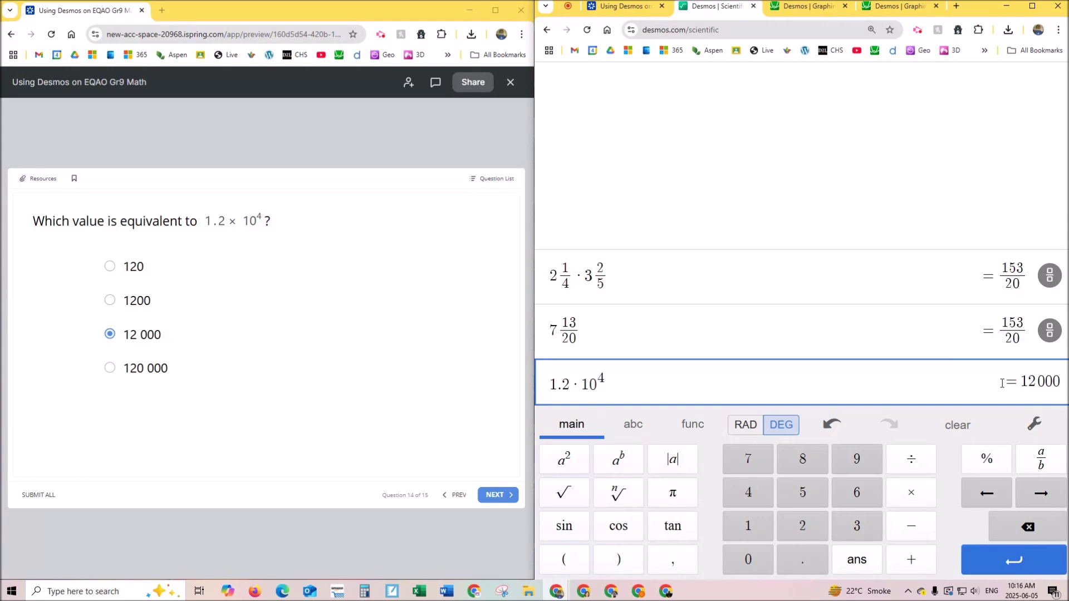
# - Return to the graphing calculator and change the exponent of 10 in the first expression to 8
pyautogui.click(797, 12)
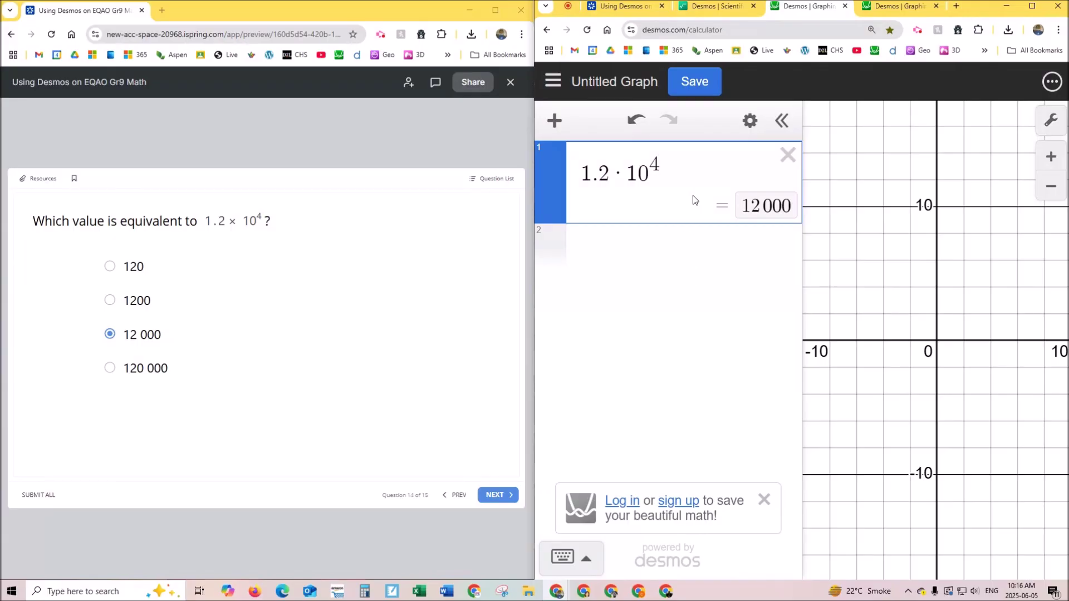
pyautogui.press('BackSpace')
pyautogui.press('BackSpace')
pyautogui.write('^8')
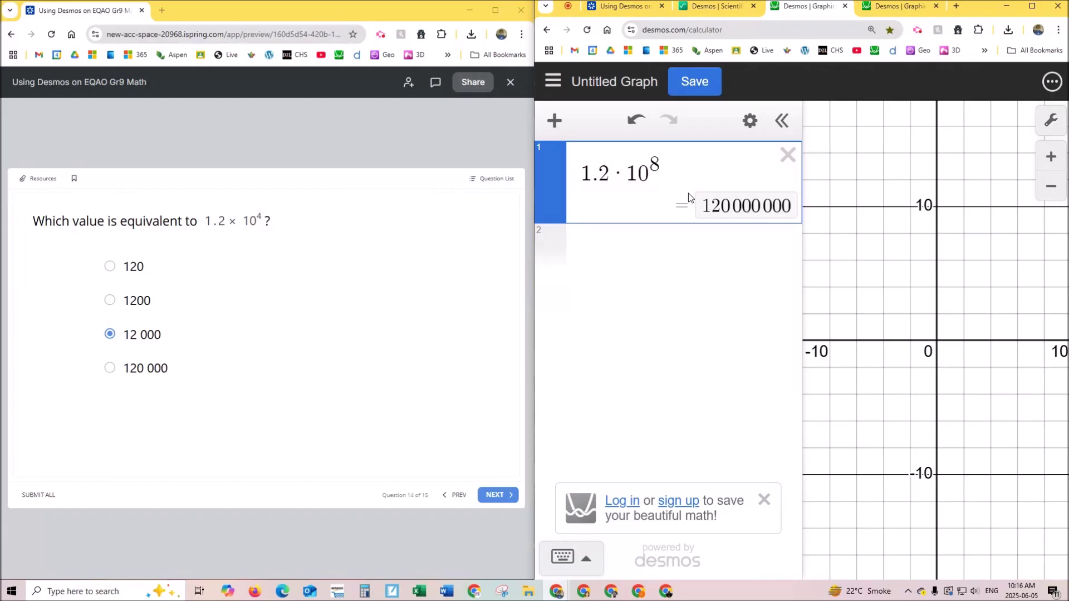
# - Change the exponent of 10 in the first expression to 9
pyautogui.press('BackSpace')
pyautogui.write('9')
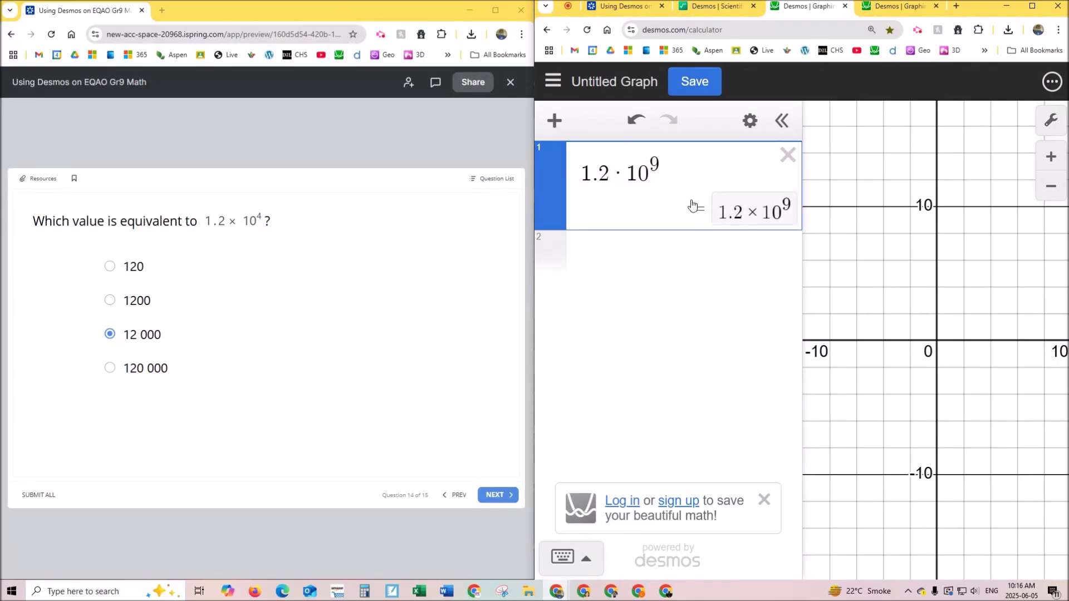
pyautogui.moveTo(804, 266); pyautogui.dragTo(771, 271)
# - Evaluate 1.2 × 10 with negative exponents in the first expression, using −4 and ending with −6
pyautogui.click(659, 193)
pyautogui.press('BackSpace')
pyautogui.press('BackSpace')
pyautogui.write('^-4')
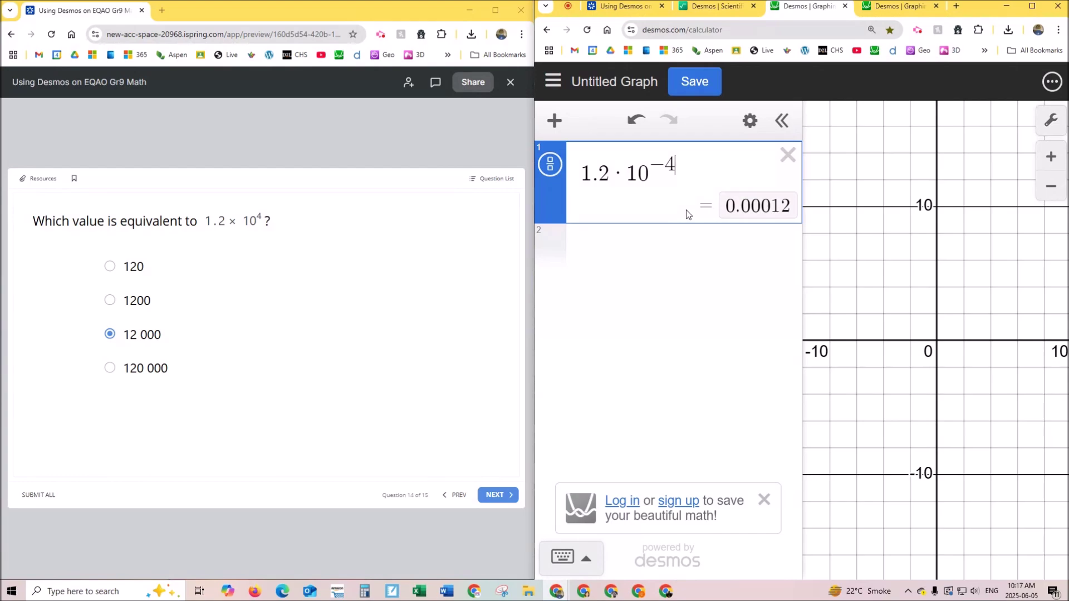
pyautogui.press('BackSpace')
pyautogui.write('6')
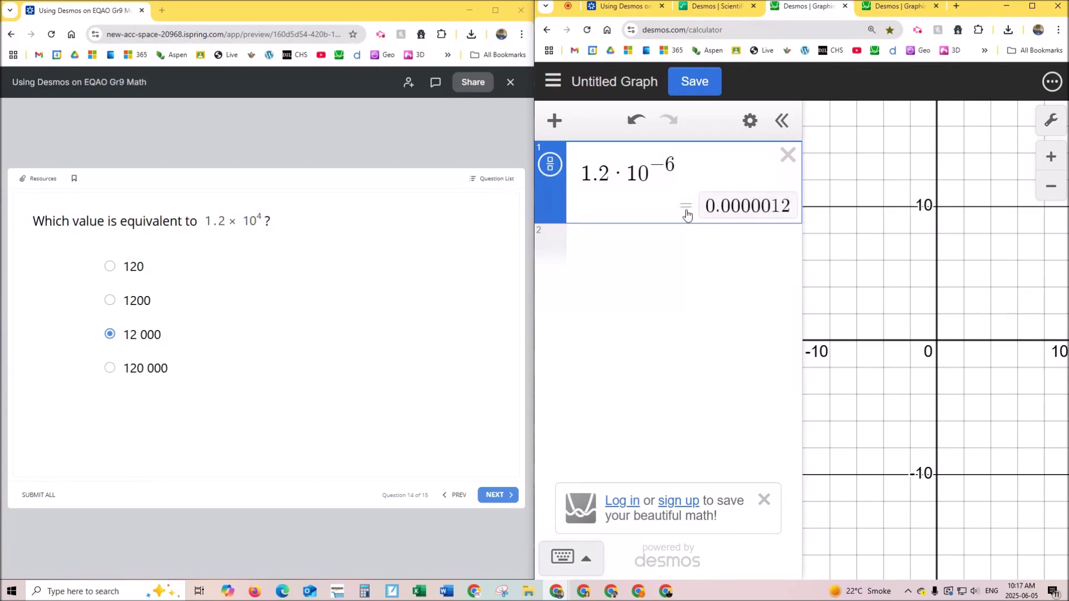
# - Switch to the scientific calculator and change the exponent of 10 in the last calculation to −3
pyautogui.click(741, 11)
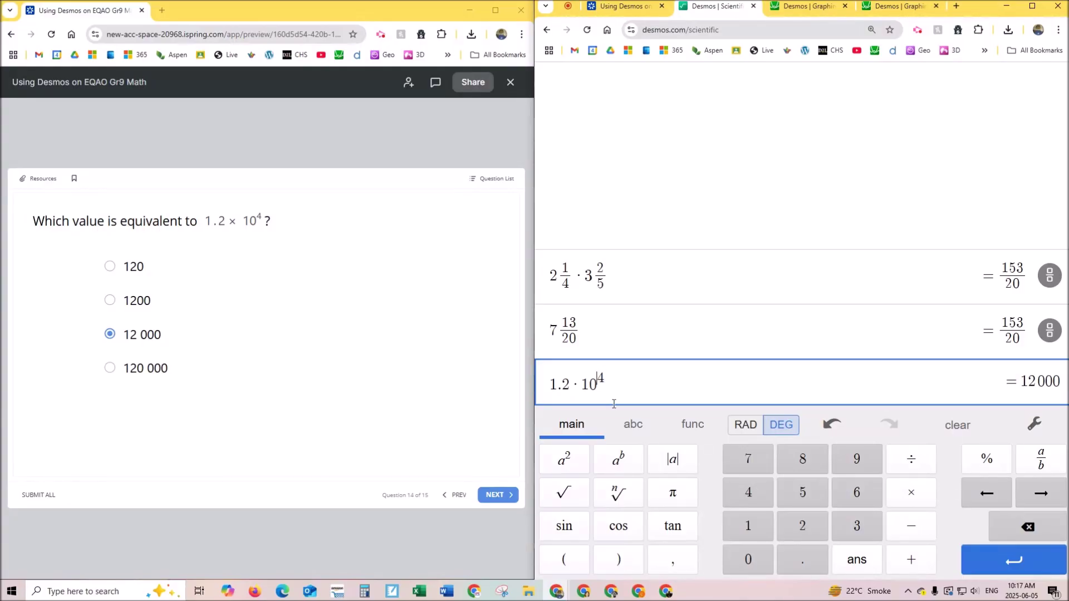
pyautogui.write('-')
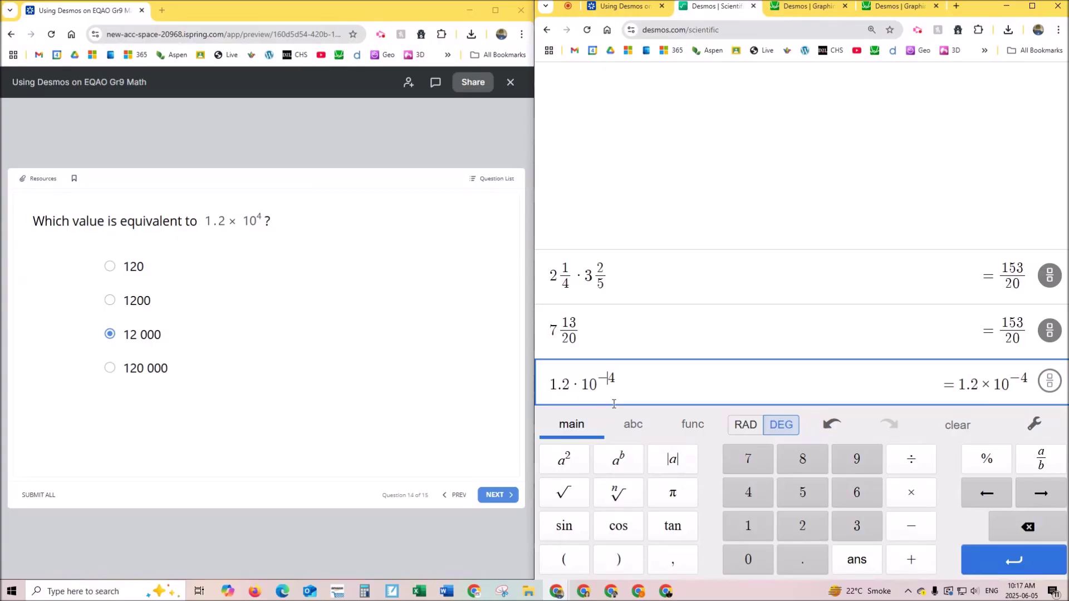
pyautogui.press('BackSpace')
pyautogui.write('3')
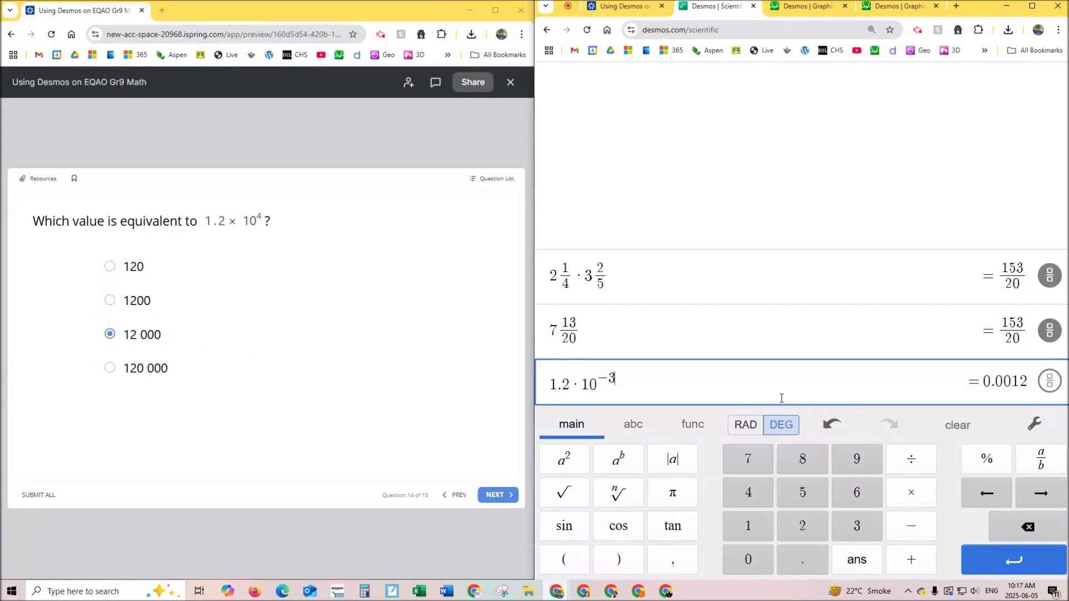
# - Return to the graphing calculator, enter 2500000 as the second expression, and advance the quiz to question 15
pyautogui.click(807, 7)
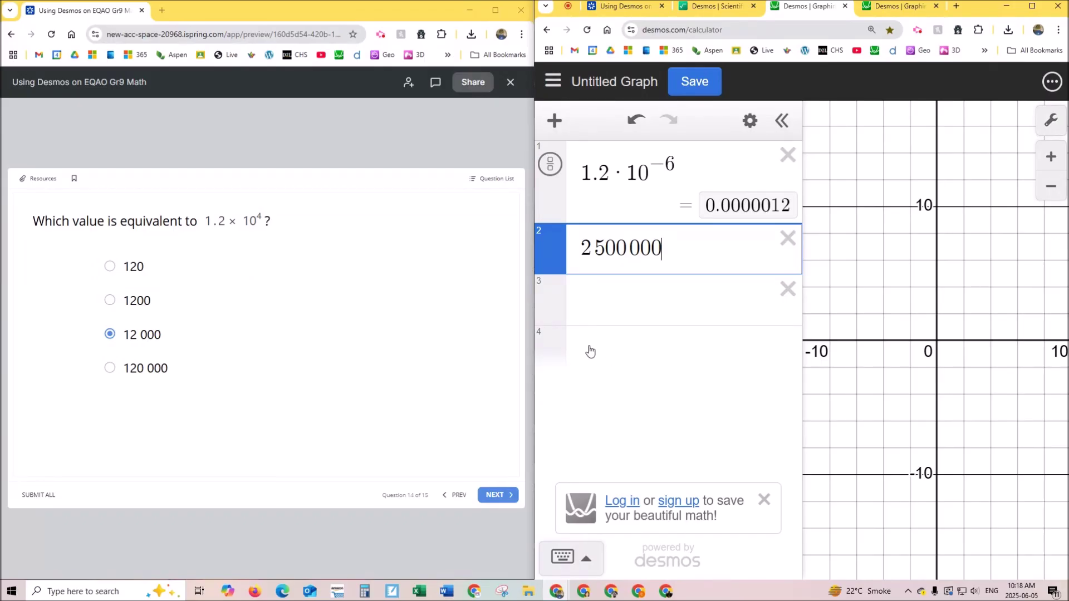
pyautogui.click(498, 495)
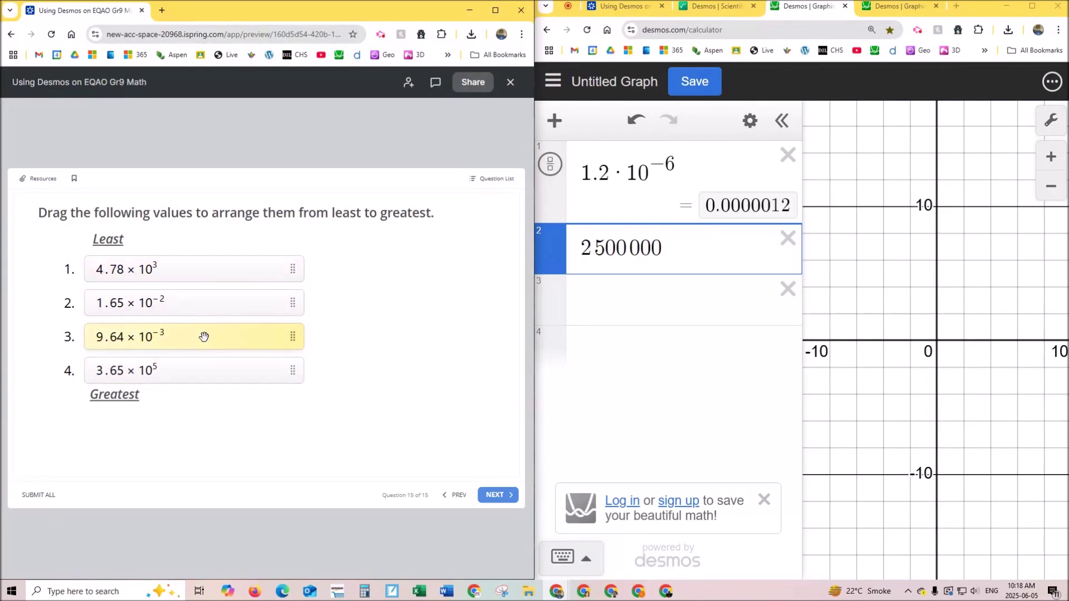
# - Using the other graphing calculator's evaluated expressions, order the quiz values from least to greatest: 9.64 × 10^−3, 1.65 × 10^−2, 4.78 × 10^3, 3.65 × 10^5
pyautogui.click(896, 7)
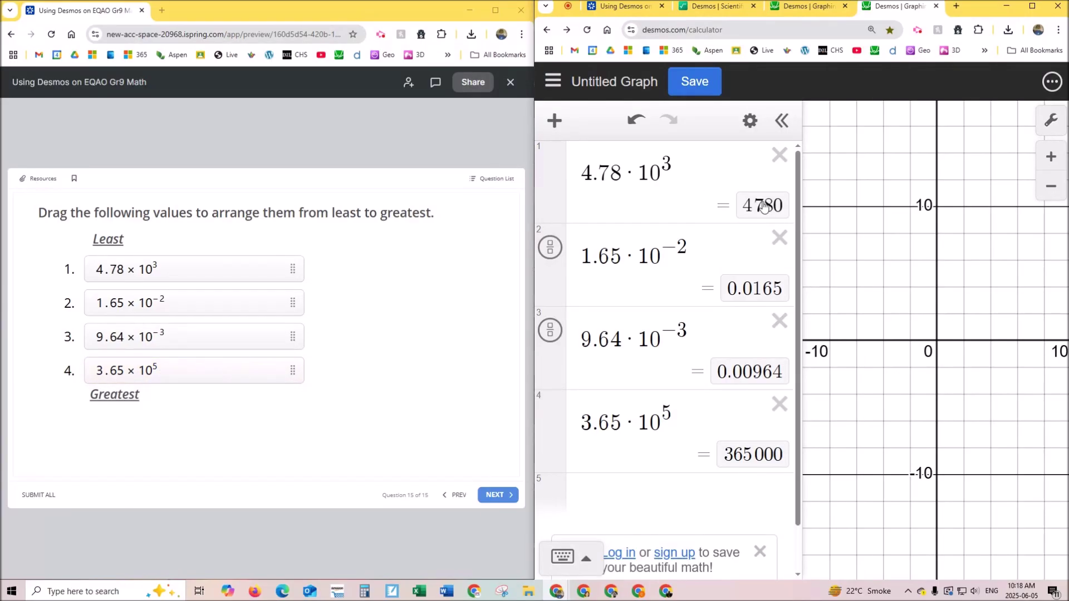
pyautogui.moveTo(240, 266); pyautogui.dragTo(236, 349)
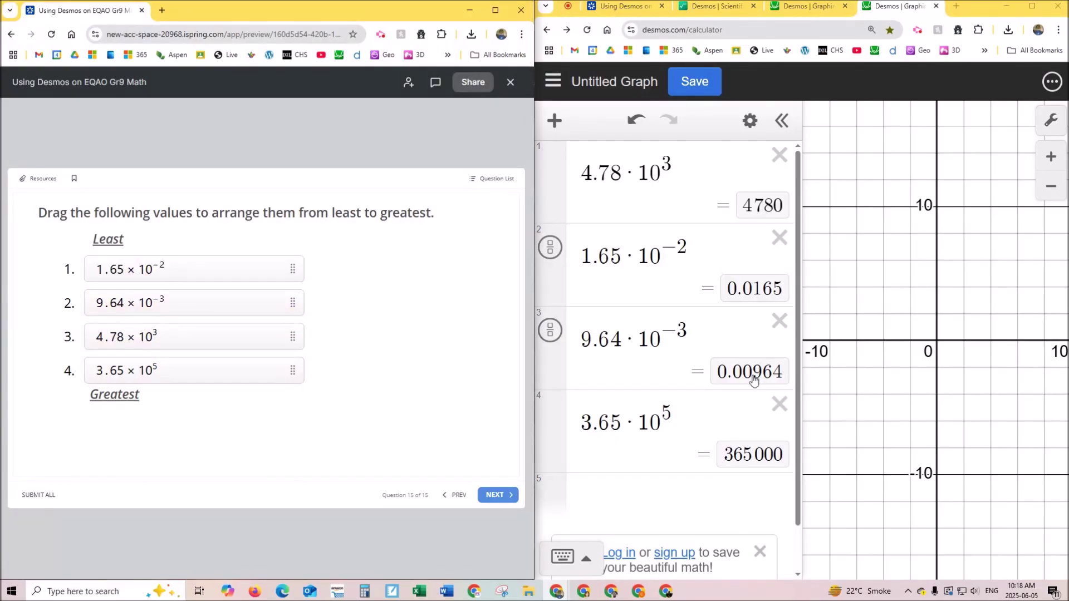
pyautogui.moveTo(217, 301); pyautogui.dragTo(218, 266)
# - Maximize the calculator window and turn the first expression into the point (4.78·10^3, 0)
pyautogui.click(1032, 6)
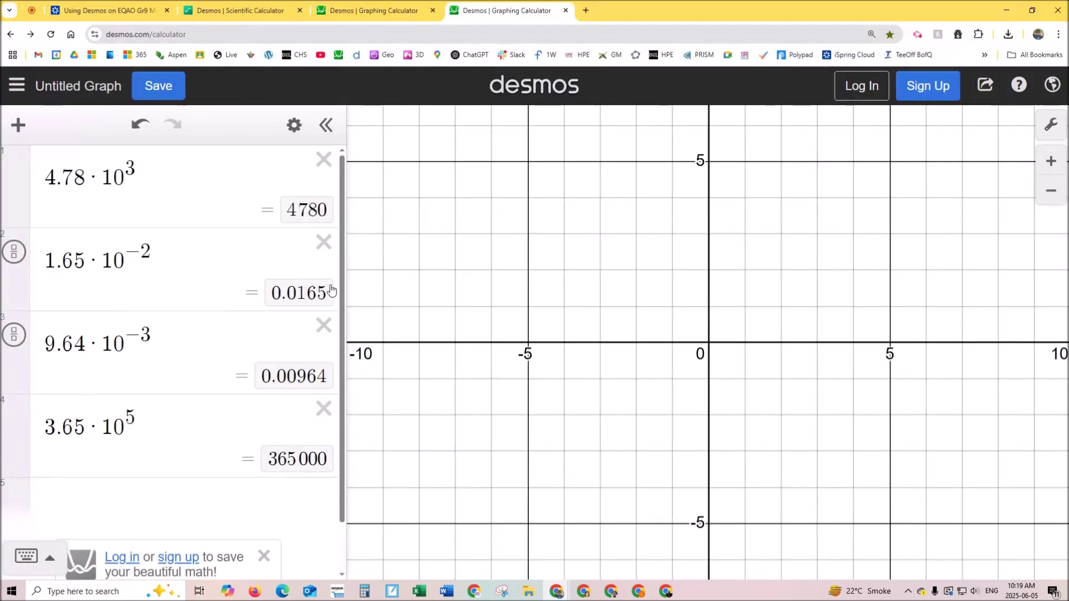
pyautogui.scroll(-4, 460, 310)
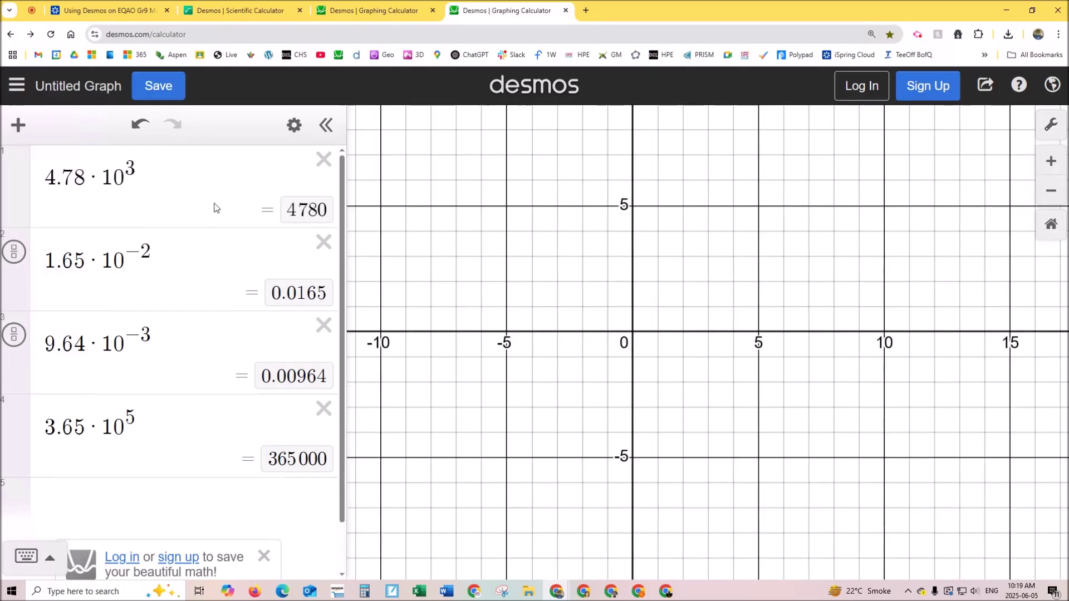
pyautogui.click(155, 176)
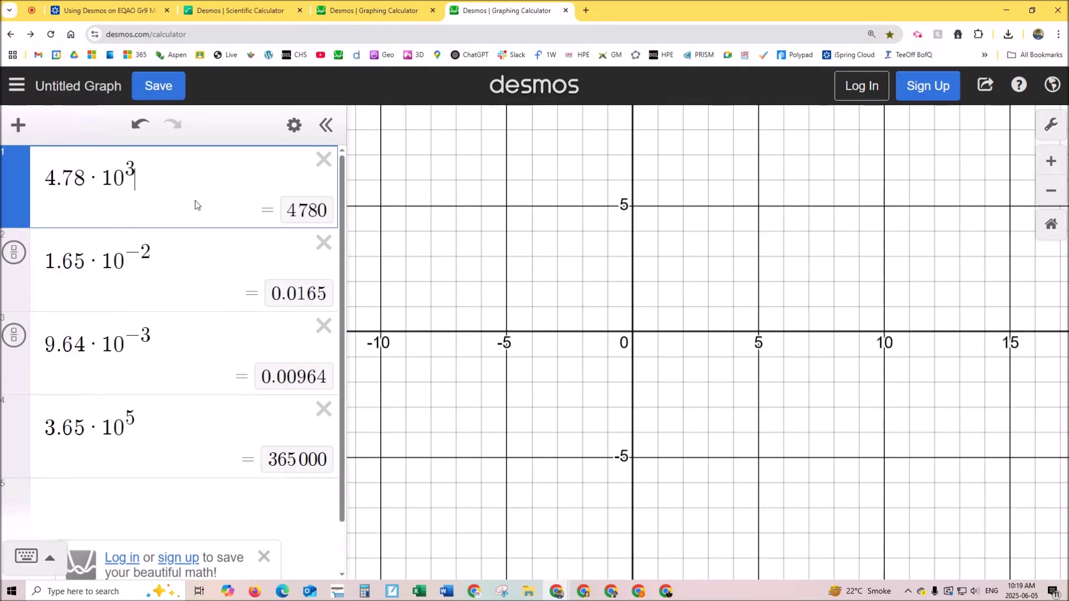
pyautogui.write(',0)')
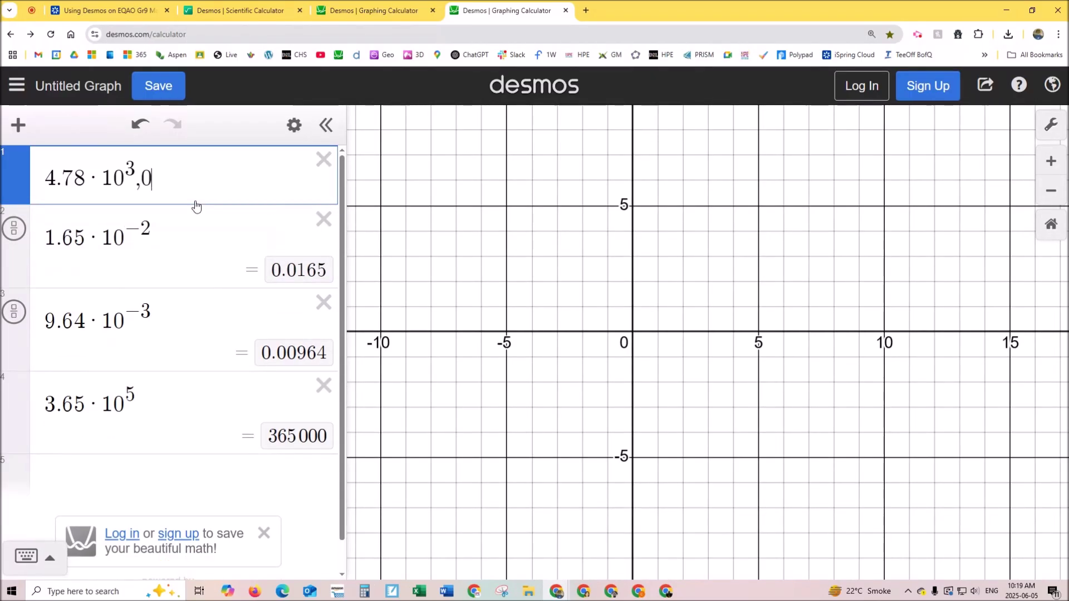
pyautogui.click(59, 175)
pyautogui.write('(')
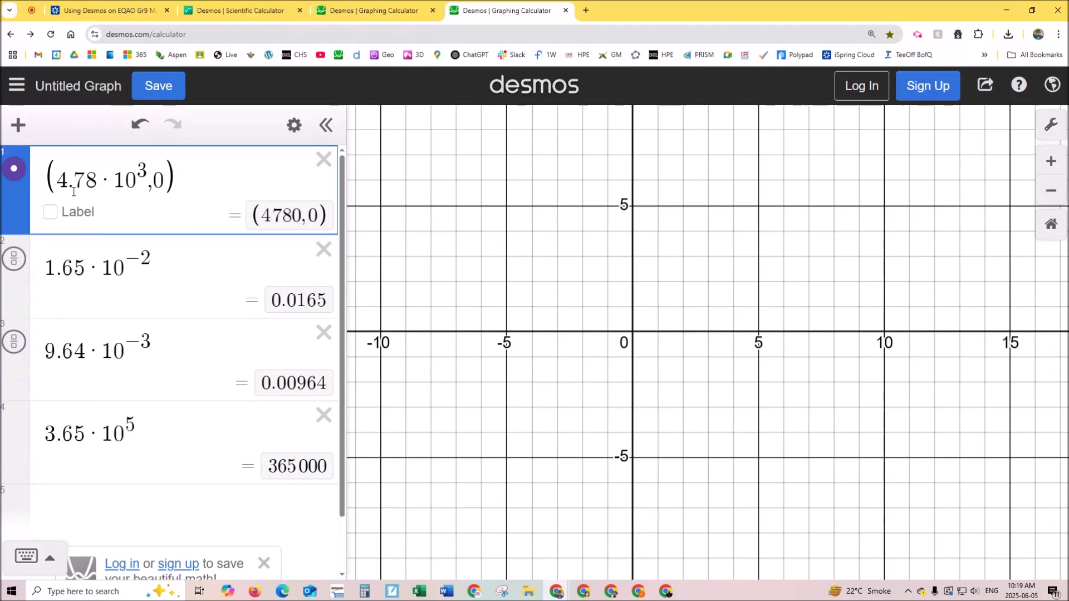
pyautogui.scroll(-6, 590, 295)
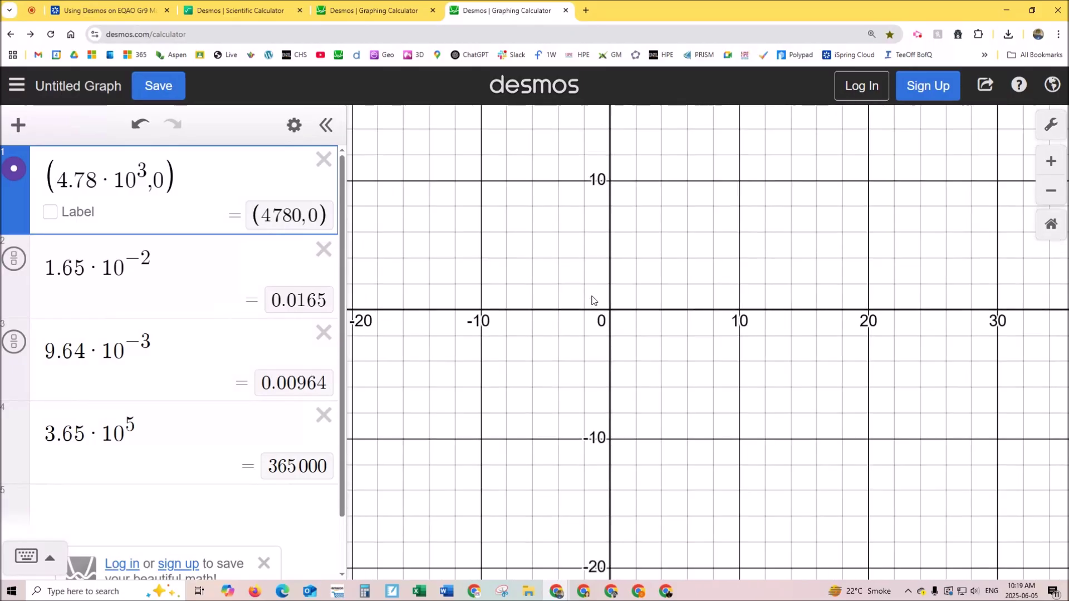
pyautogui.scroll(-4, 601, 325)
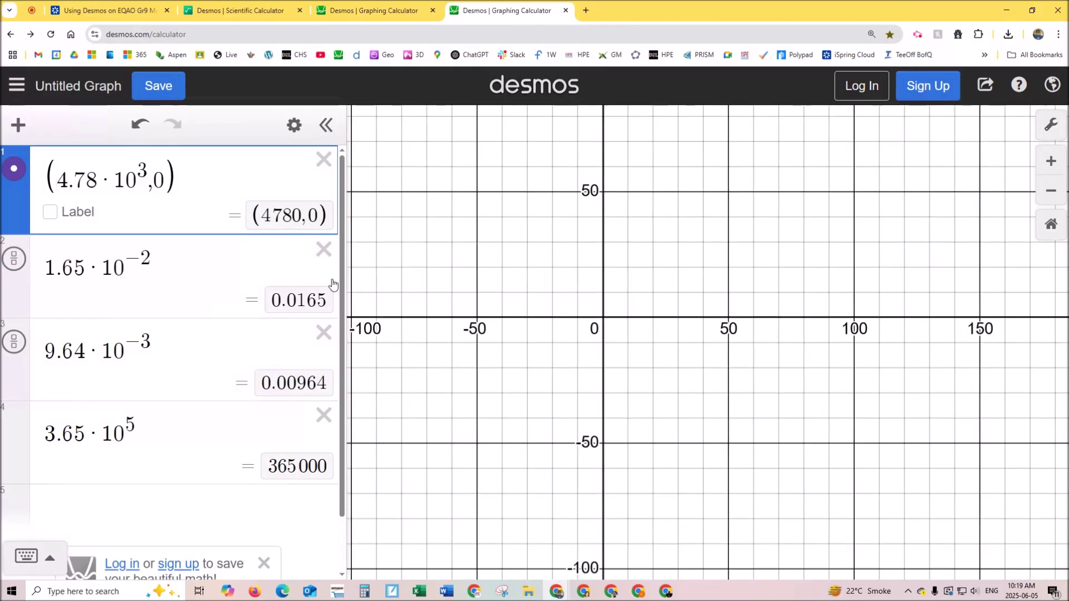
# - Turn the second expression into the point (1.65·10^−2, 0)
pyautogui.click(148, 277)
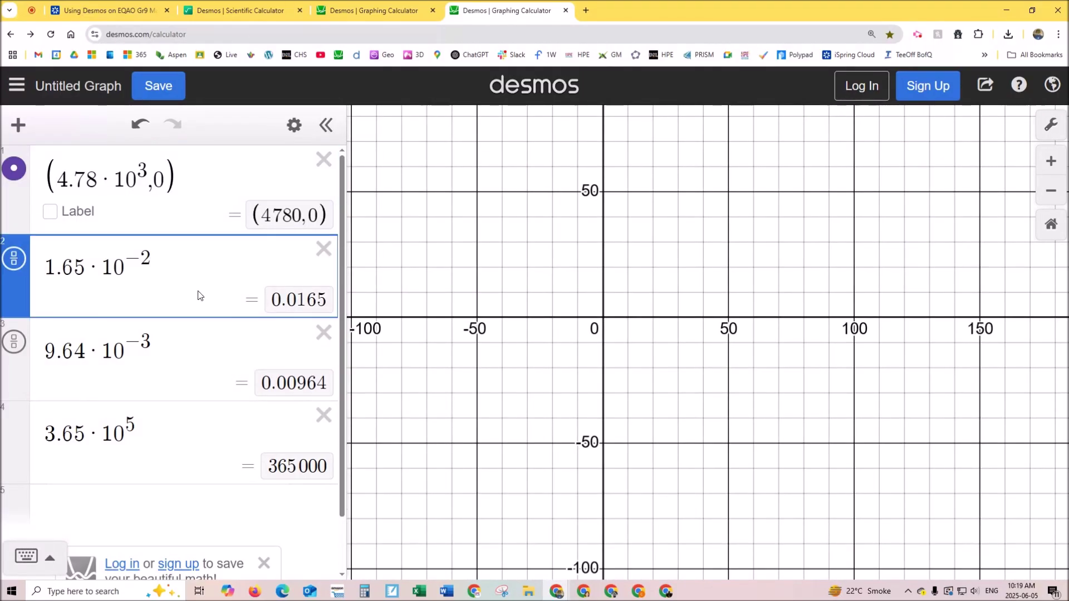
pyautogui.write(',0)')
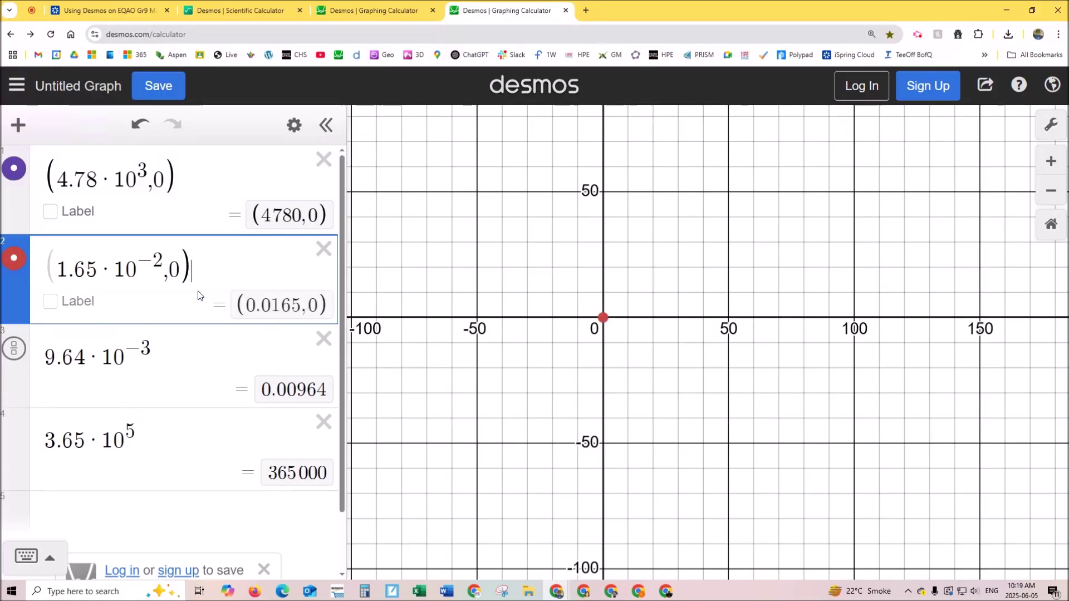
pyautogui.press('Home')
pyautogui.click(74, 306)
pyautogui.write('(')
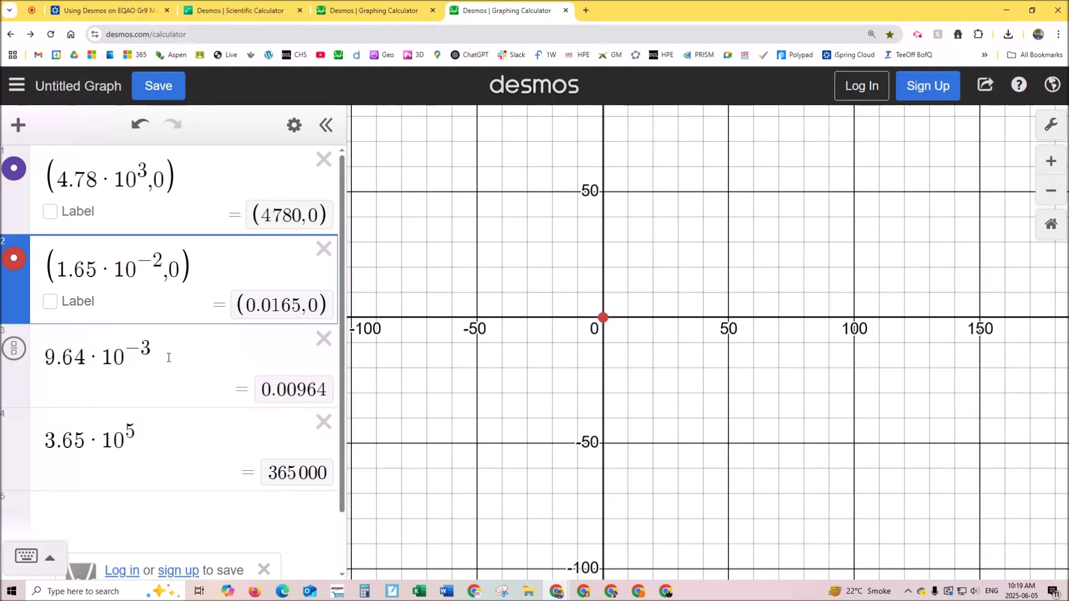
# - Turn the third and fourth expressions into the points (9.64·10^−3, 0) and (3.65·10^5, 0)
pyautogui.click(187, 369)
pyautogui.write(',0)')
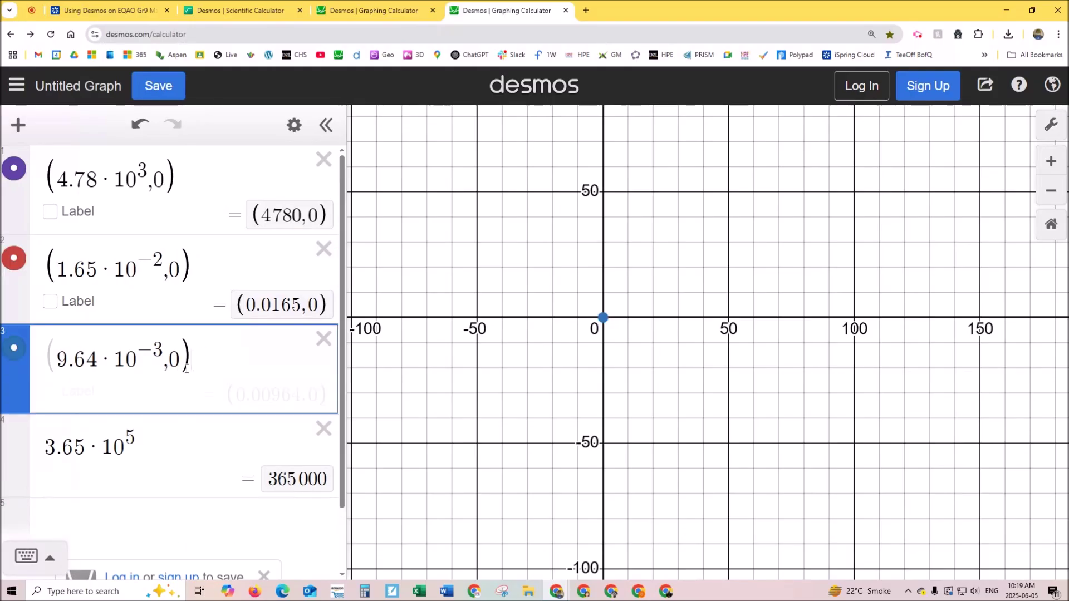
pyautogui.click(180, 438)
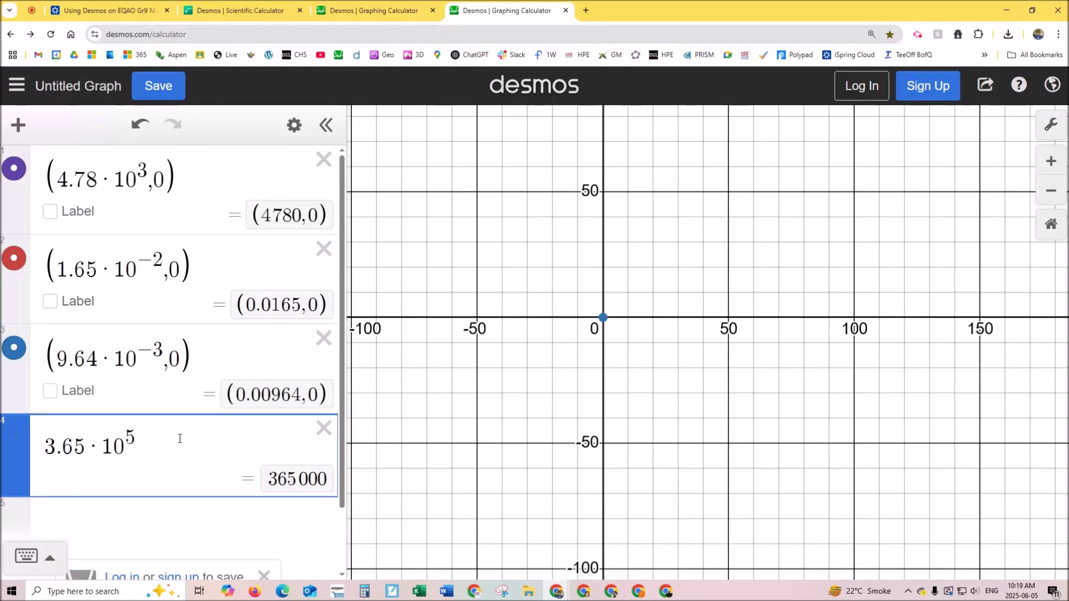
pyautogui.press('Right')
pyautogui.write(',')
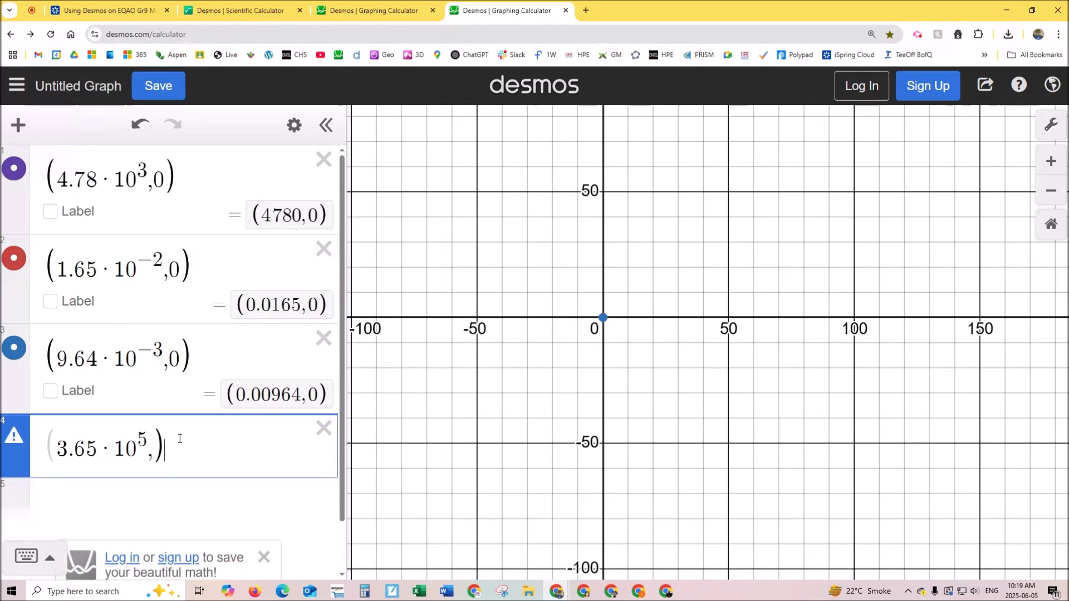
pyautogui.press('BackSpace')
pyautogui.write('0)')
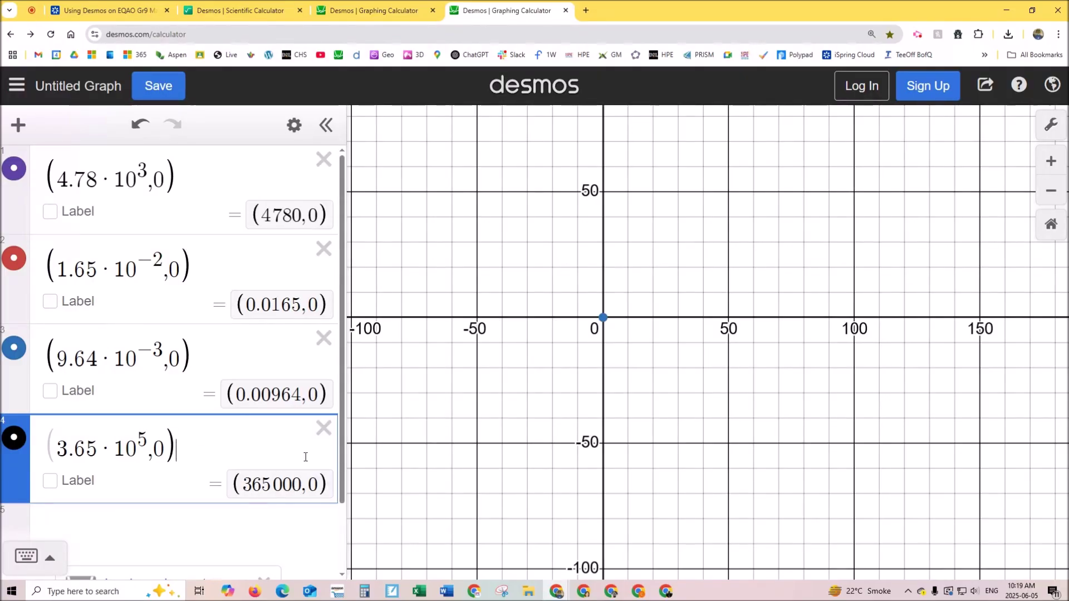
# - Examine the graph close to the origin to compare the positions of the points for 9.64·10^−3 and 1.65·10^−2
pyautogui.scroll(5, 596, 300)
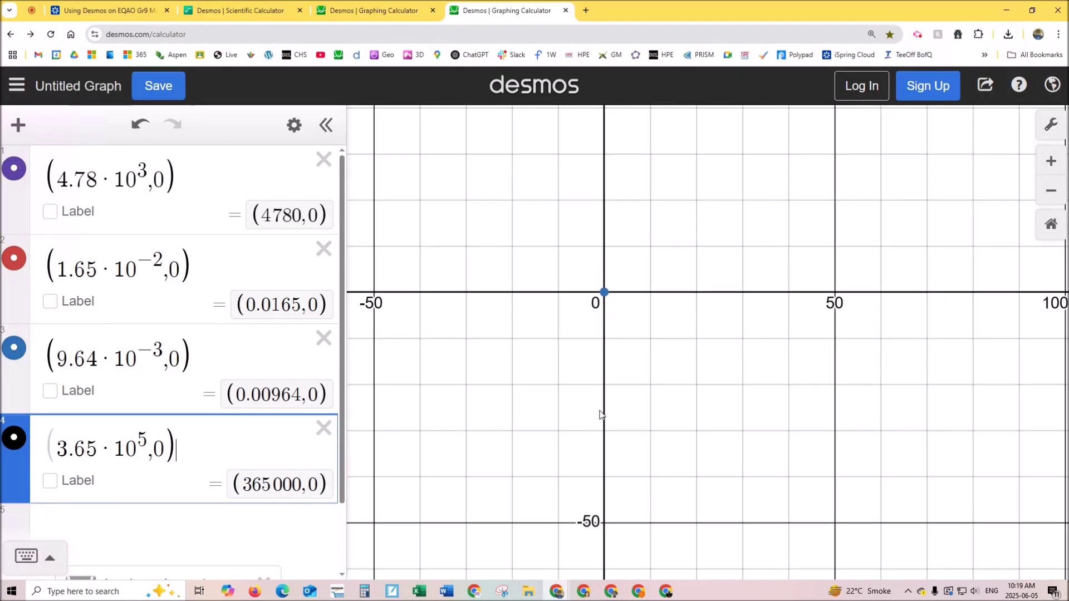
pyautogui.moveTo(631, 219); pyautogui.dragTo(646, 392)
pyautogui.scroll(10, 646, 392)
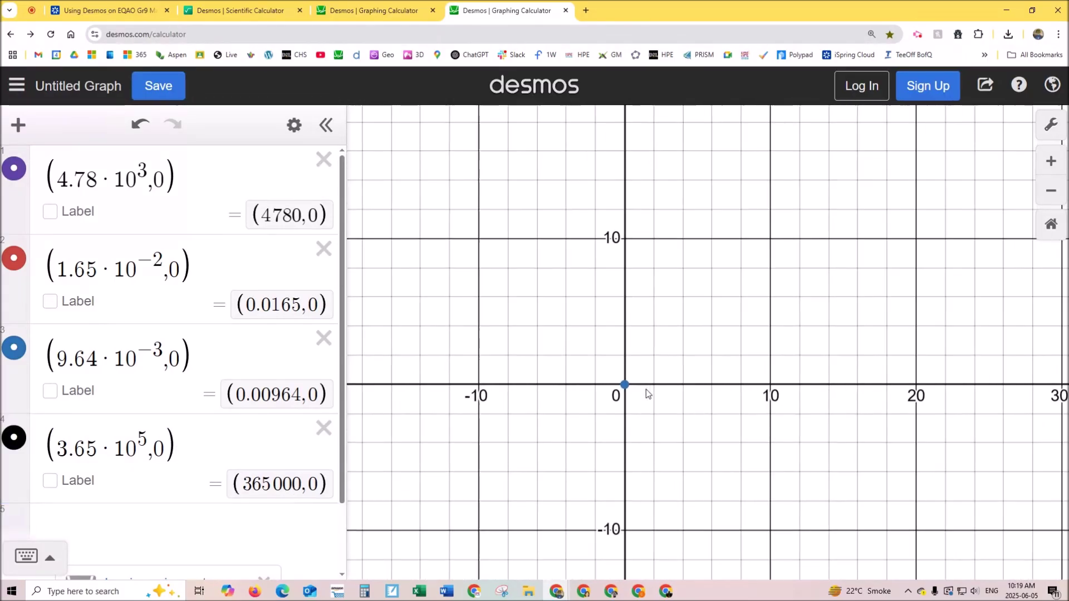
pyautogui.scroll(10, 638, 396)
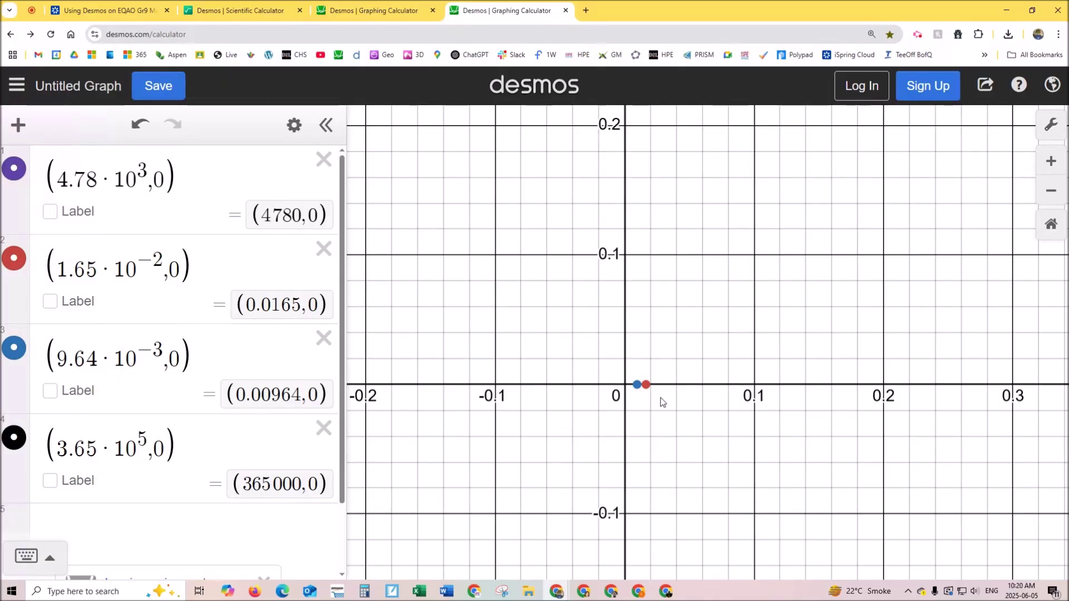
pyautogui.scroll(-5, 941, 384)
pyautogui.scroll(-2, 953, 373)
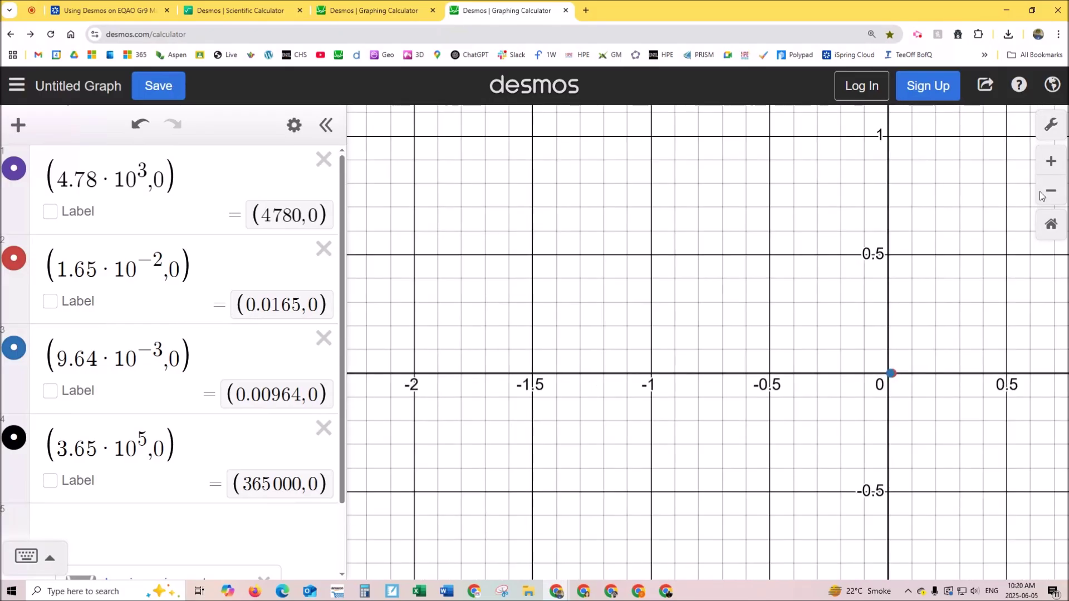
# - Set the x-axis range from 05 to 555555 and show the coordinates of the 3.65·10^5 point
pyautogui.click(1051, 124)
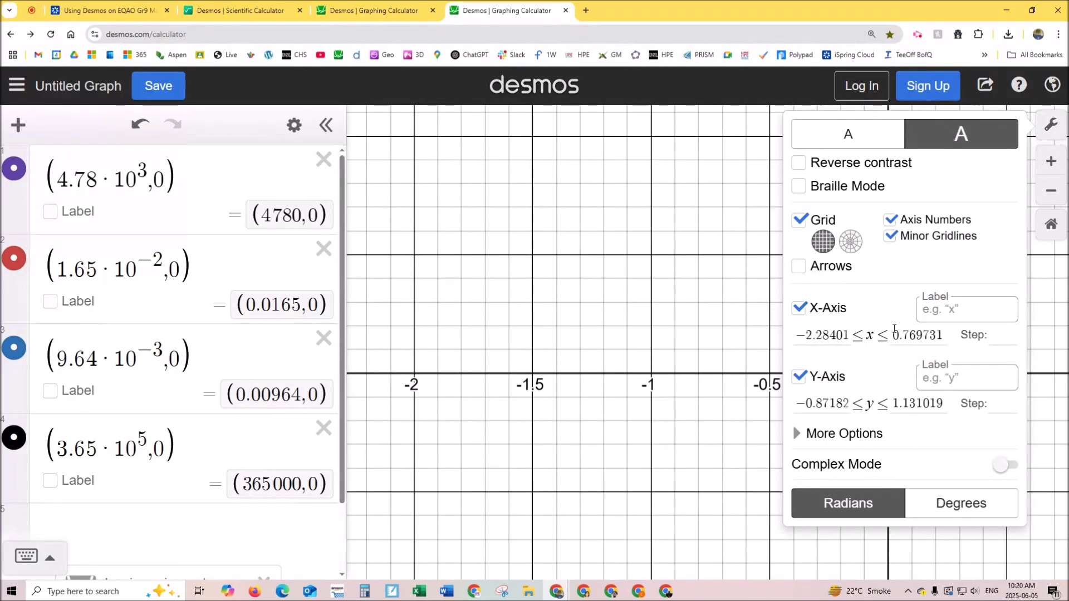
pyautogui.moveTo(845, 335); pyautogui.dragTo(789, 334)
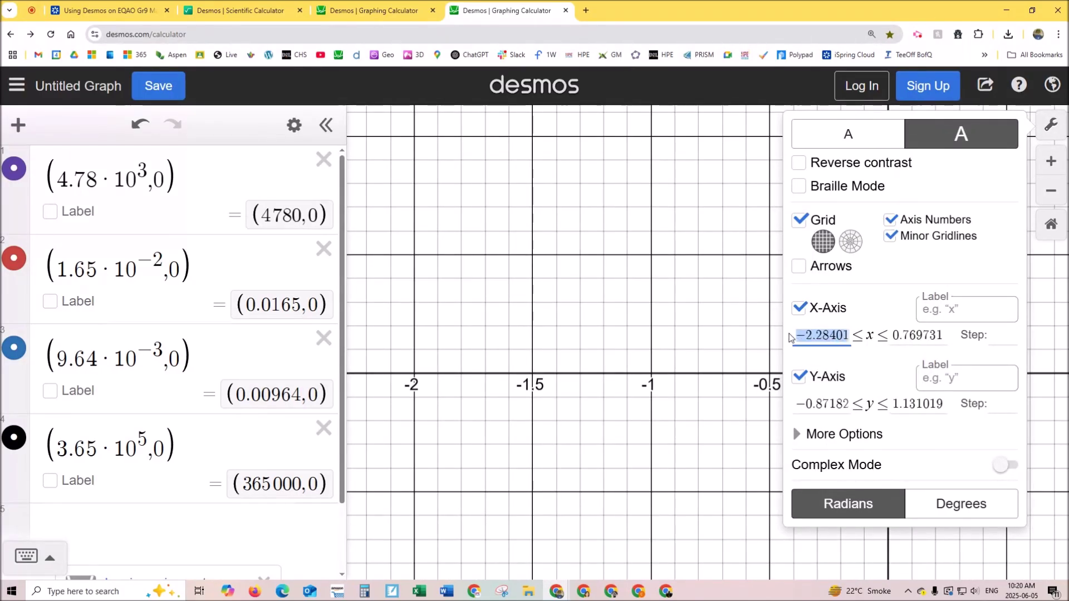
pyautogui.write('05')
pyautogui.press('Tab')
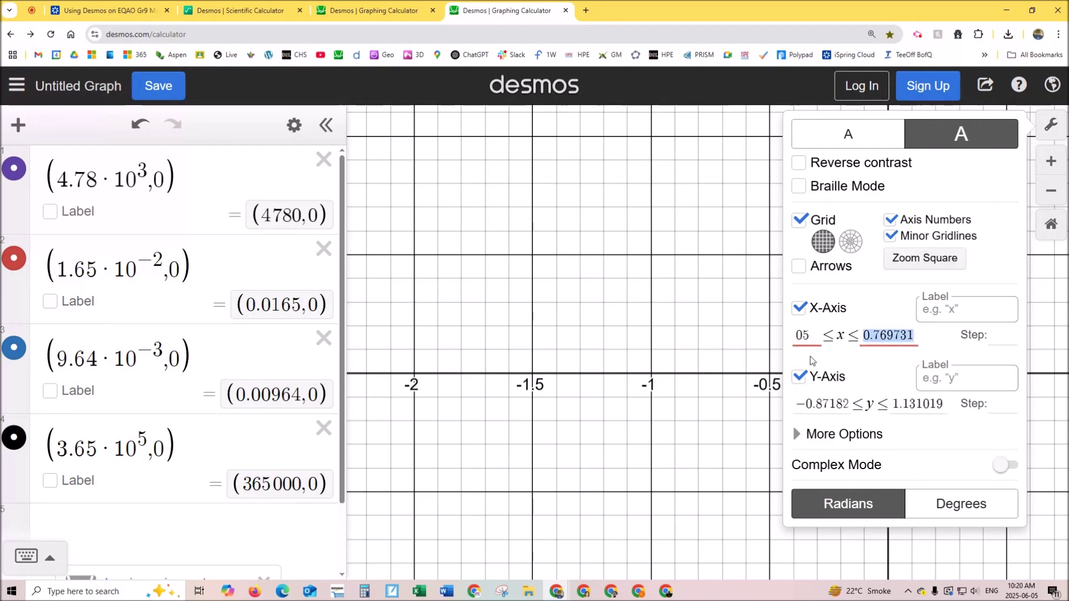
pyautogui.write('5')
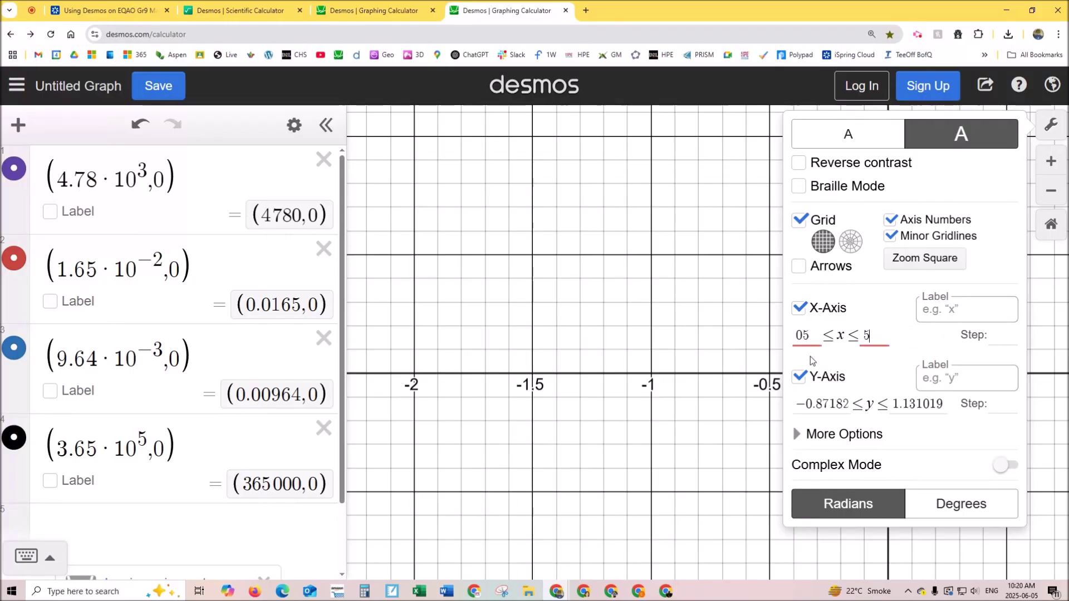
pyautogui.write('55555')
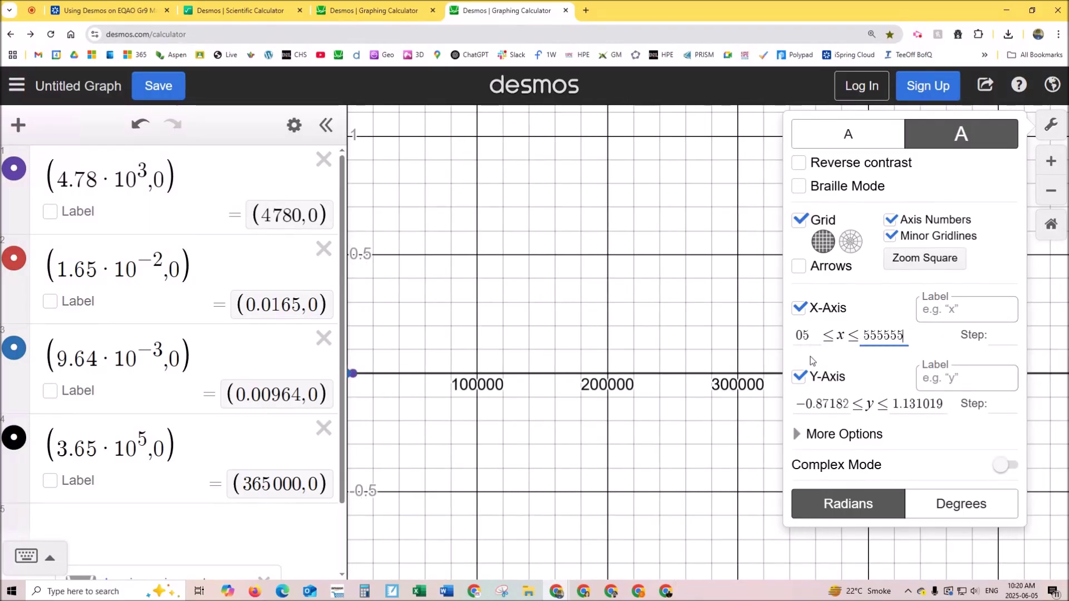
pyautogui.click(699, 442)
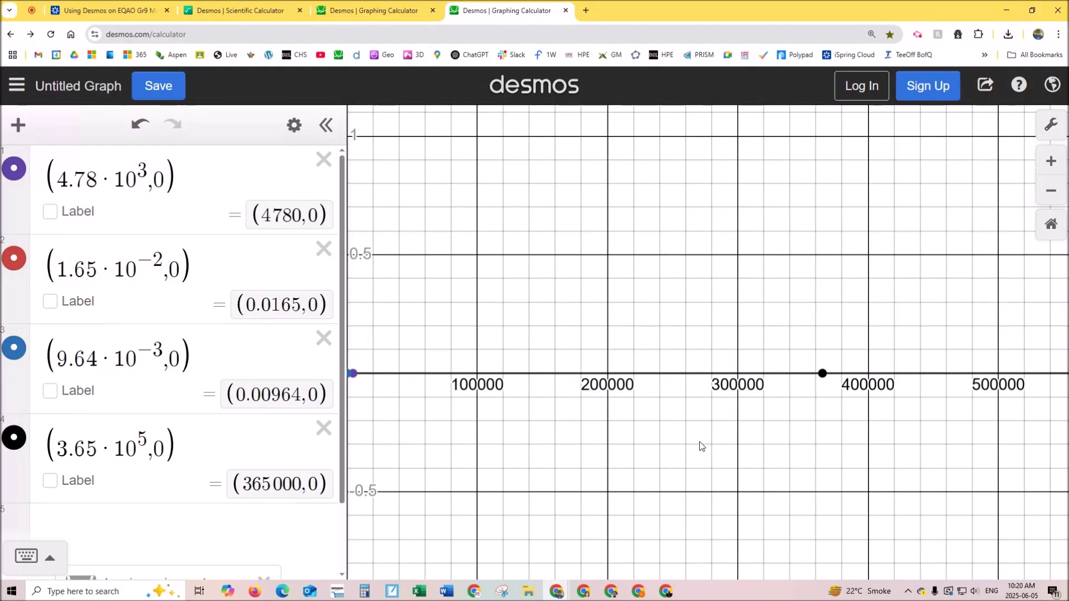
pyautogui.click(823, 375)
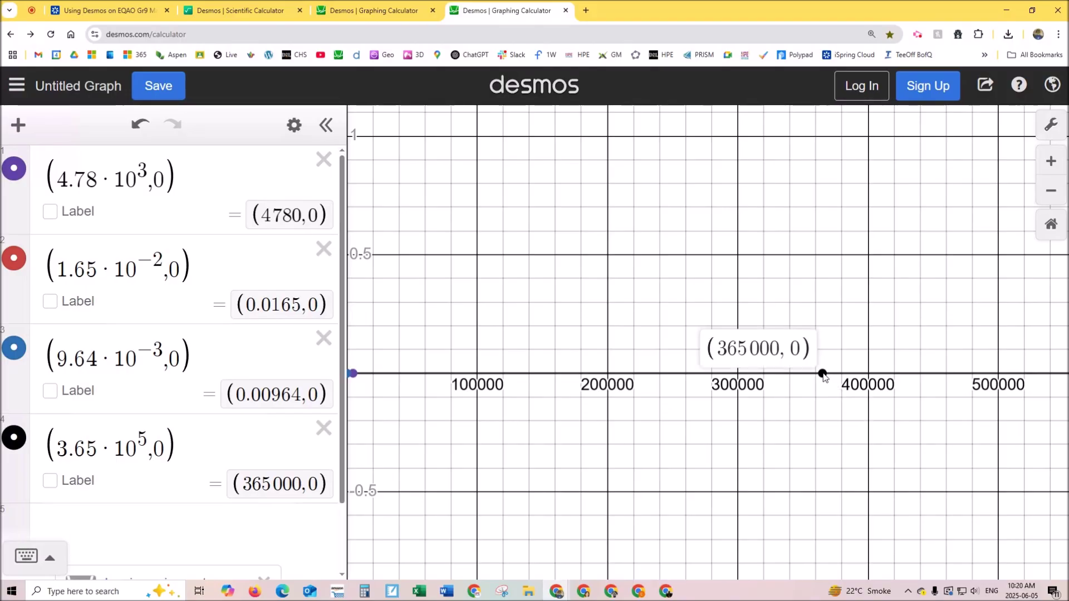
# - Display the coordinates of the 4.78·10^3 and 3.65·10^5 points together on the graph to compare their positions
pyautogui.moveTo(371, 406); pyautogui.dragTo(432, 413)
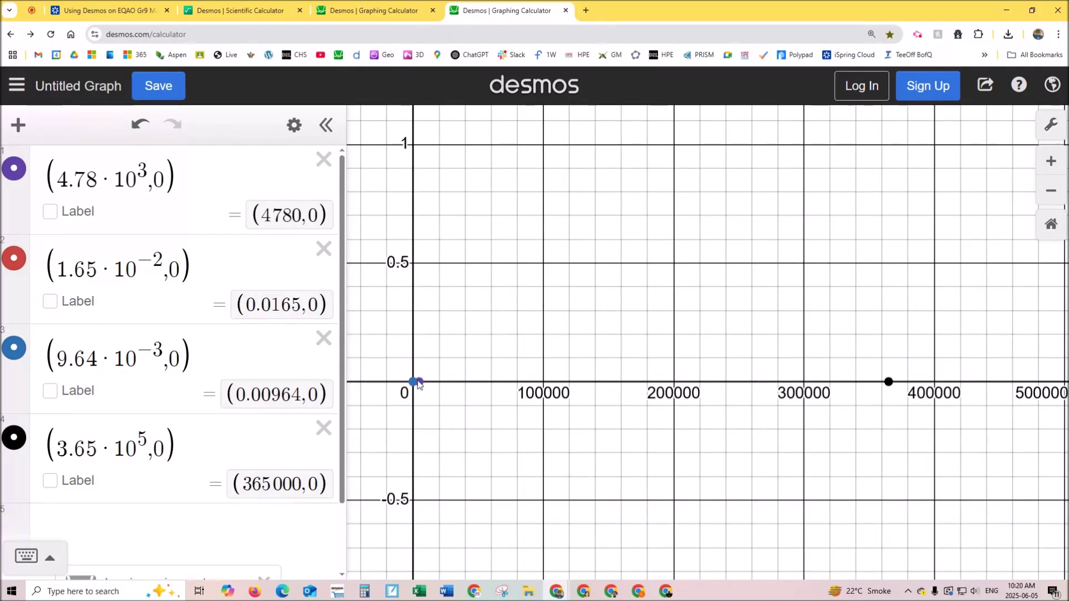
pyautogui.click(418, 382)
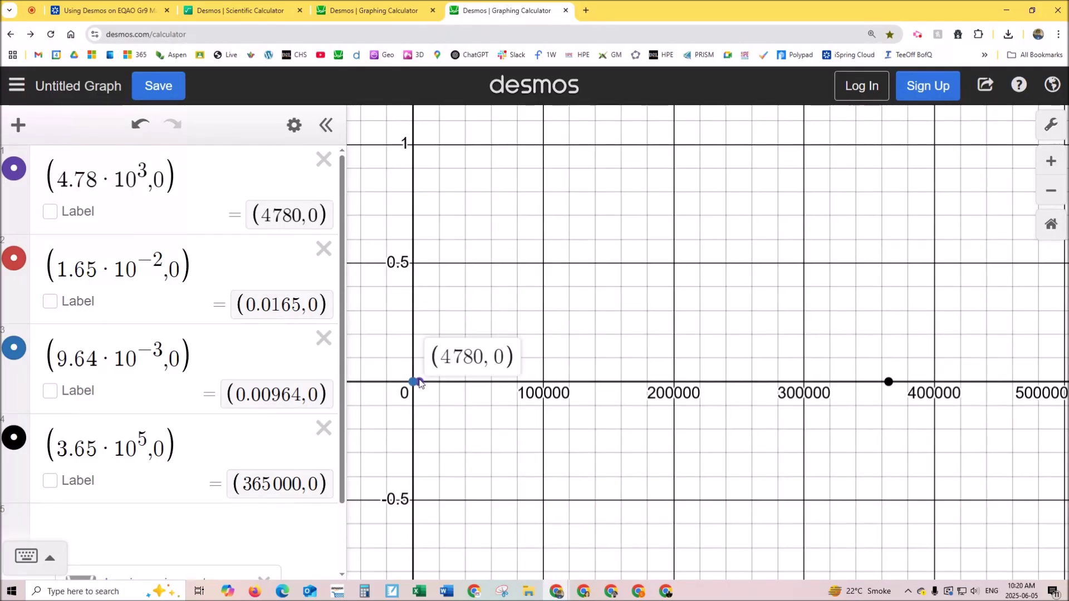
pyautogui.click(889, 383)
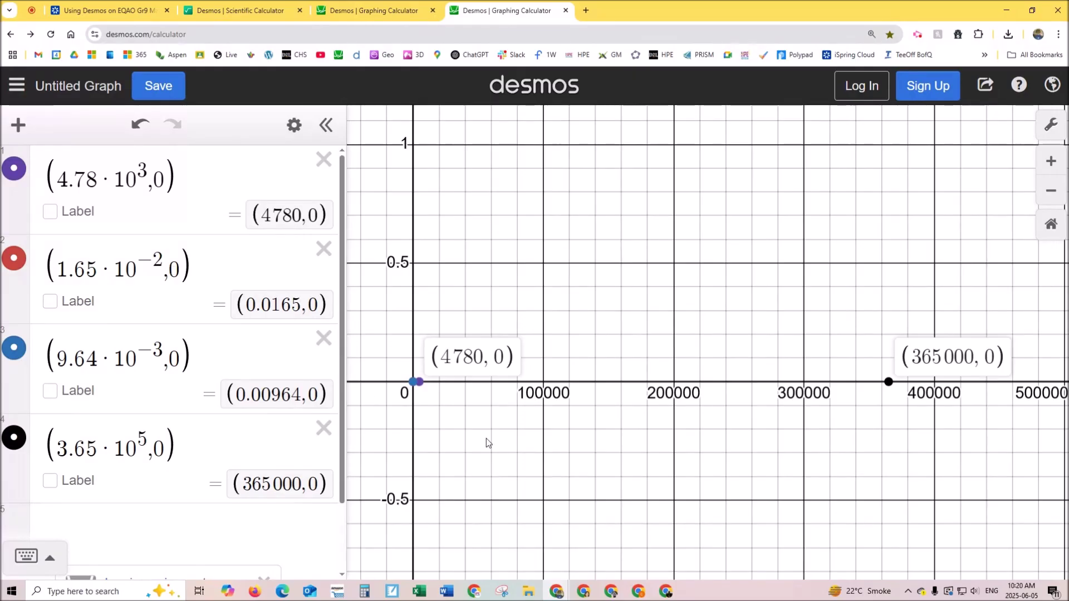
# - Delete all four scientific notation points and restore the graph's default view
pyautogui.click(323, 160)
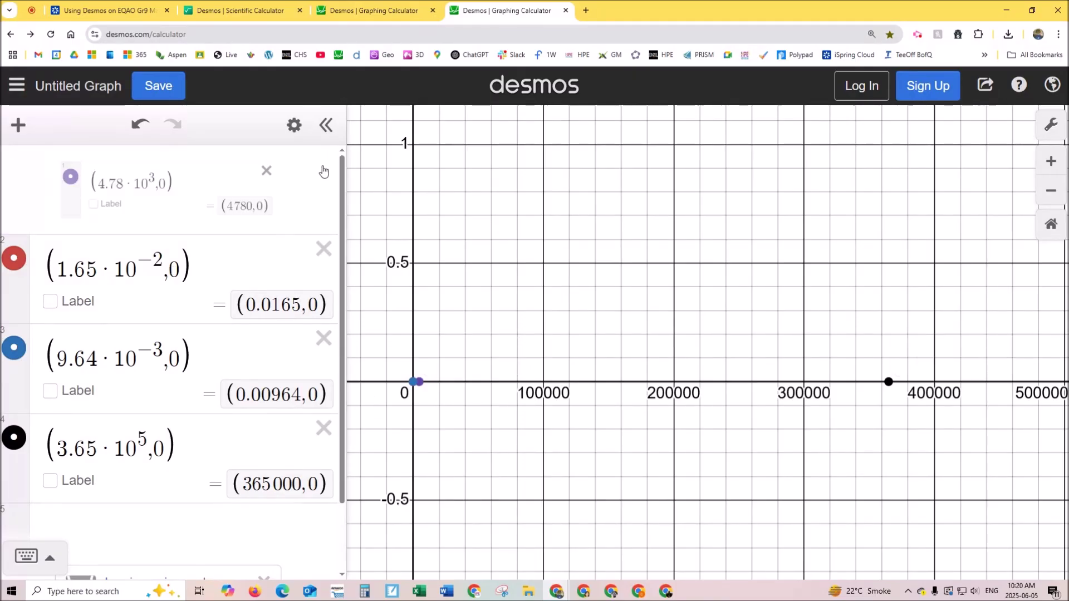
pyautogui.click(330, 160)
pyautogui.click(1051, 223)
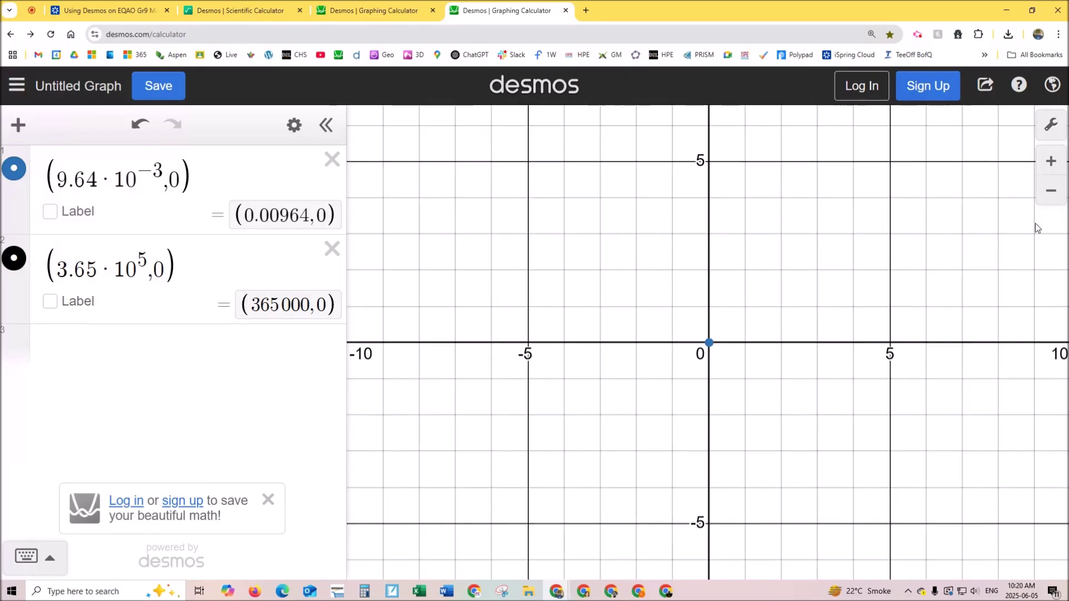
pyautogui.click(333, 162)
pyautogui.click(332, 161)
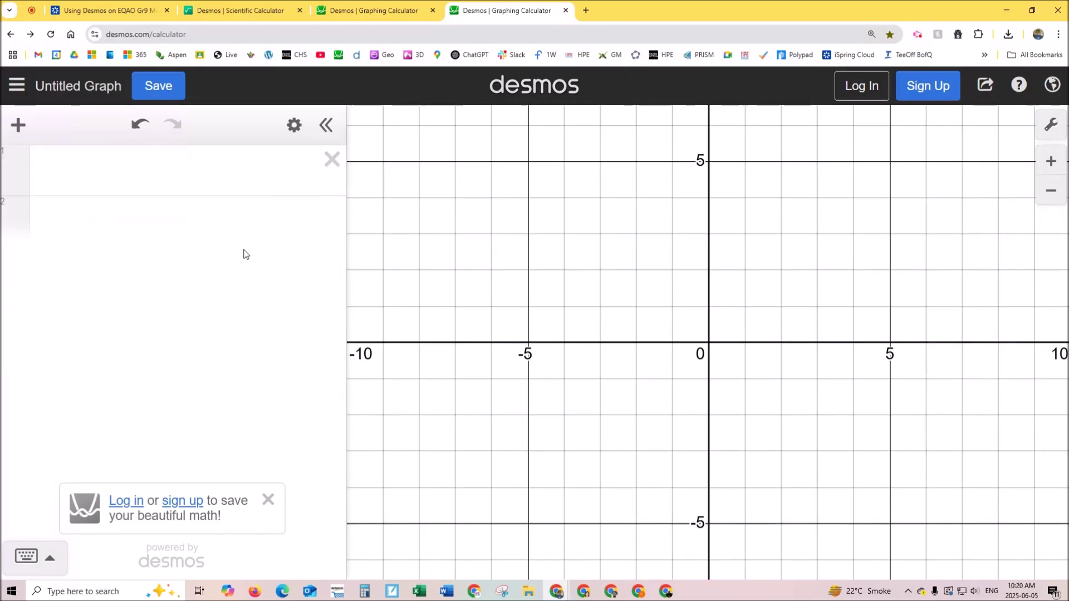
# - Enter 4/7 as the first expression and 0.5 as the second
pyautogui.click(163, 173)
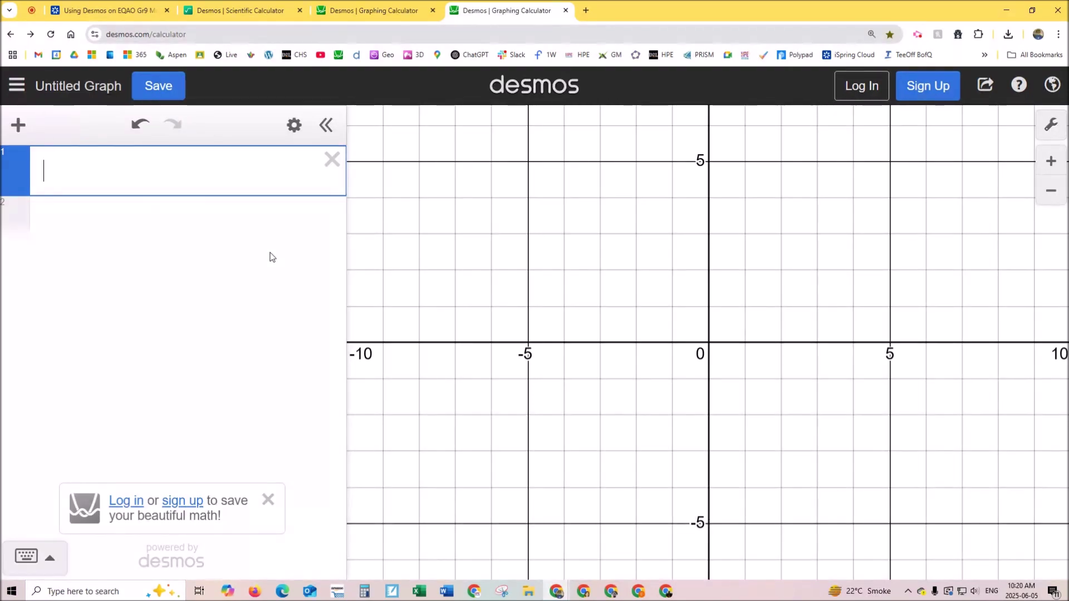
pyautogui.write('4/7')
pyautogui.press('Return')
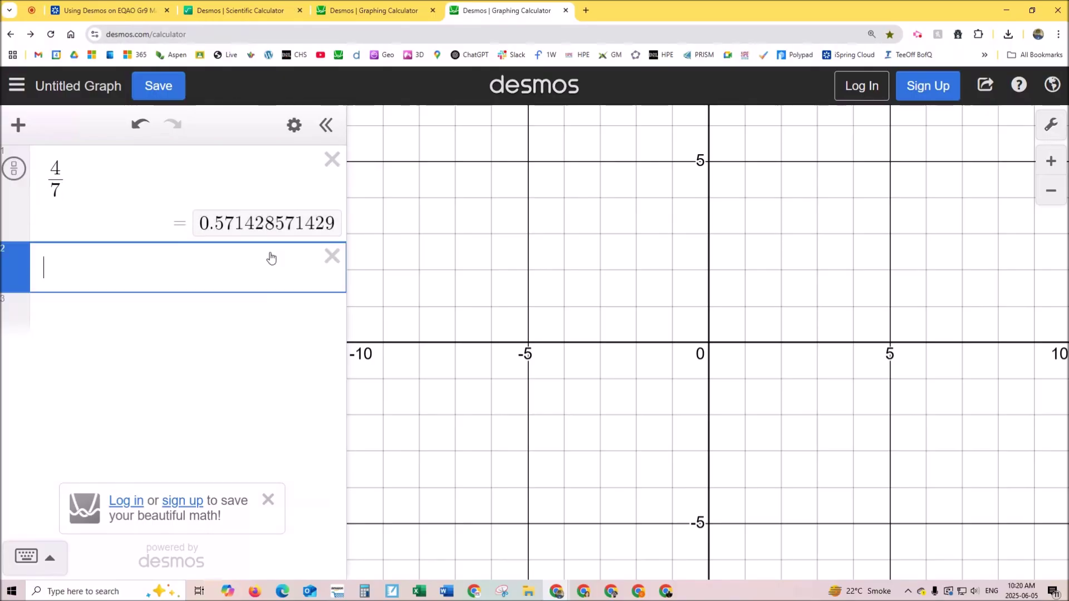
pyautogui.write('0.5')
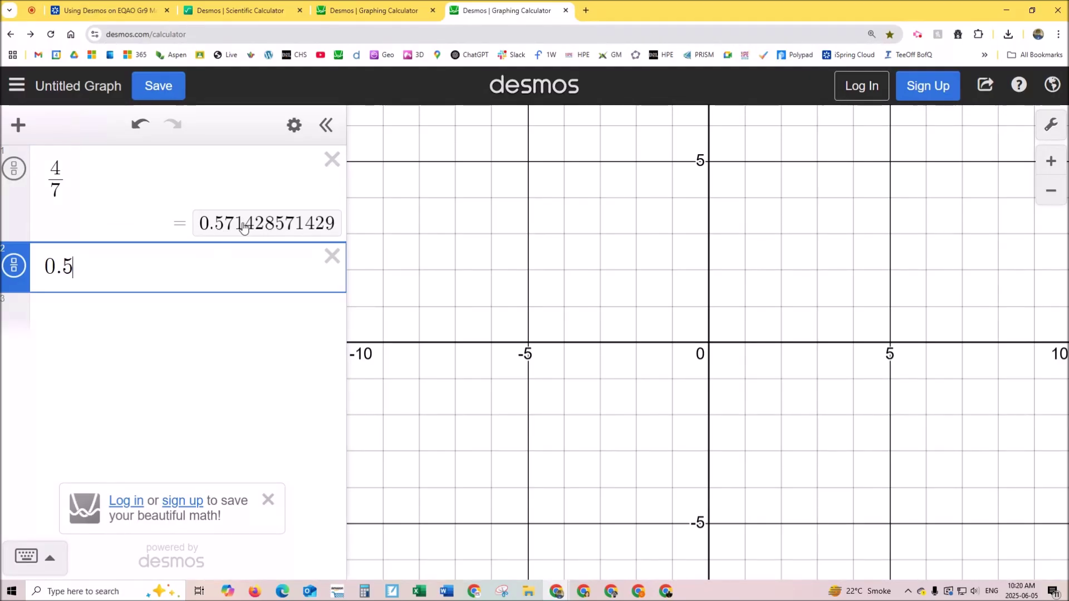
# - Turn the two expressions into the points (4/7, 0) and (0.5, 0)
pyautogui.click(100, 182)
pyautogui.write(',0')
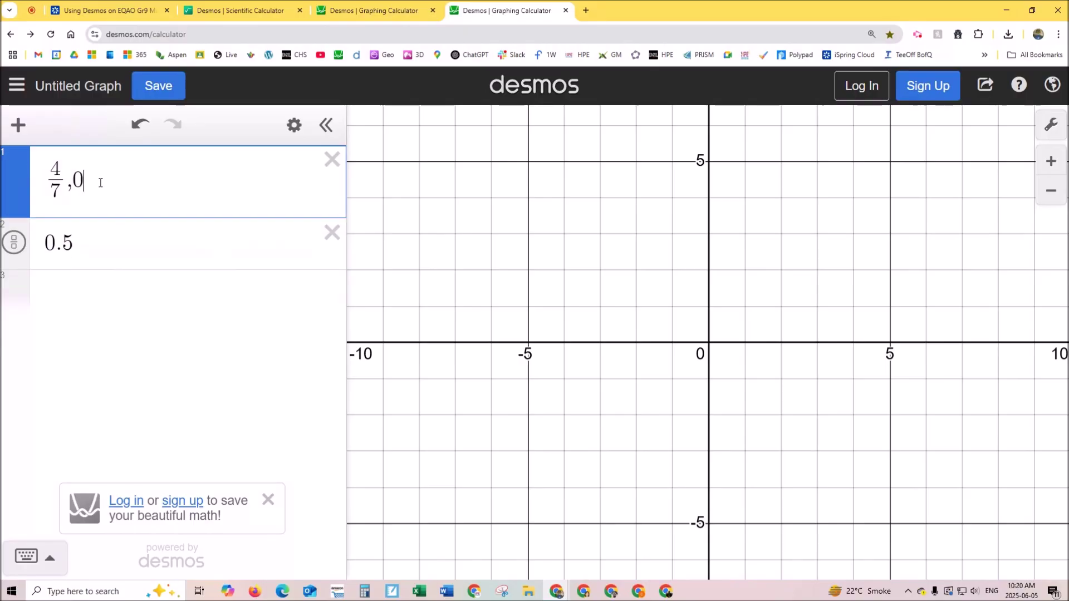
pyautogui.write(')')
pyautogui.click(83, 268)
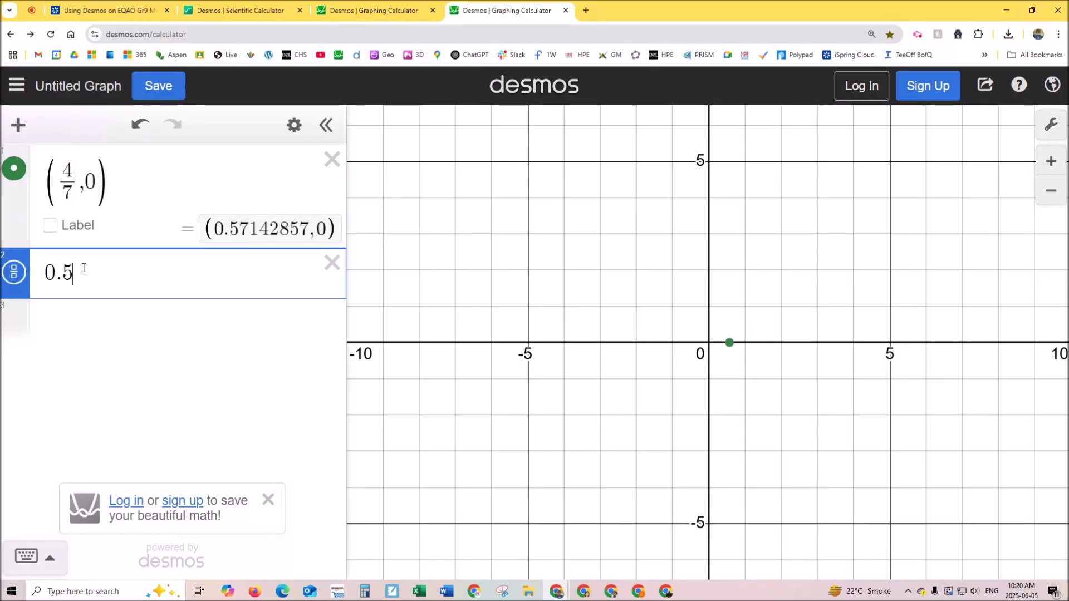
pyautogui.write(',')
pyautogui.press('BackSpace')
pyautogui.write('0)')
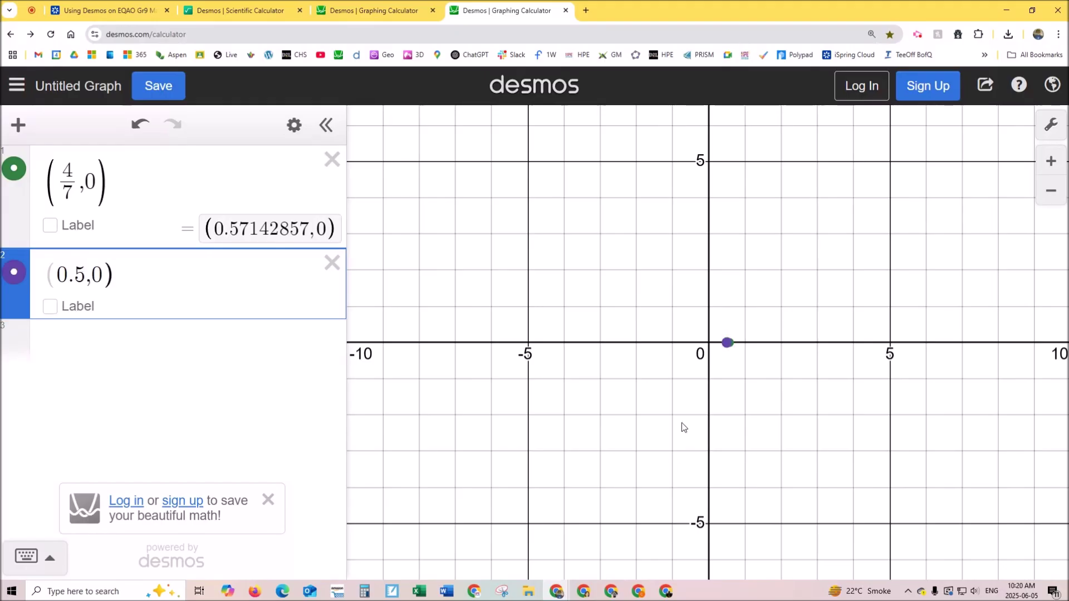
# - Compare the two points on the x-axis, show the 4/7 point's coordinates, and return to the Using Desmos on EQAO Gr9 Math presentation
pyautogui.scroll(5, 718, 367)
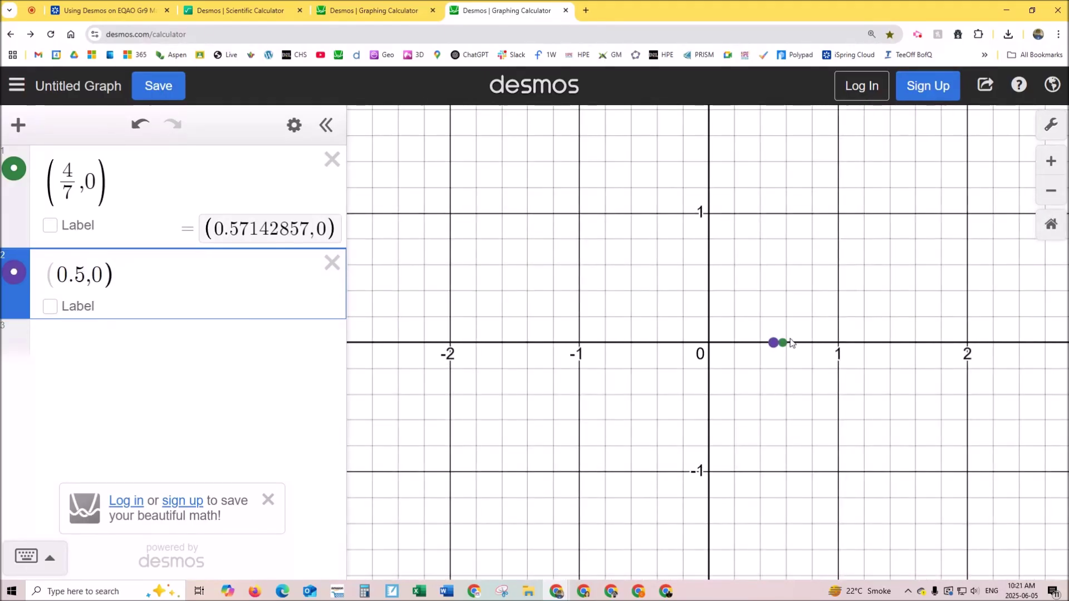
pyautogui.click(788, 342)
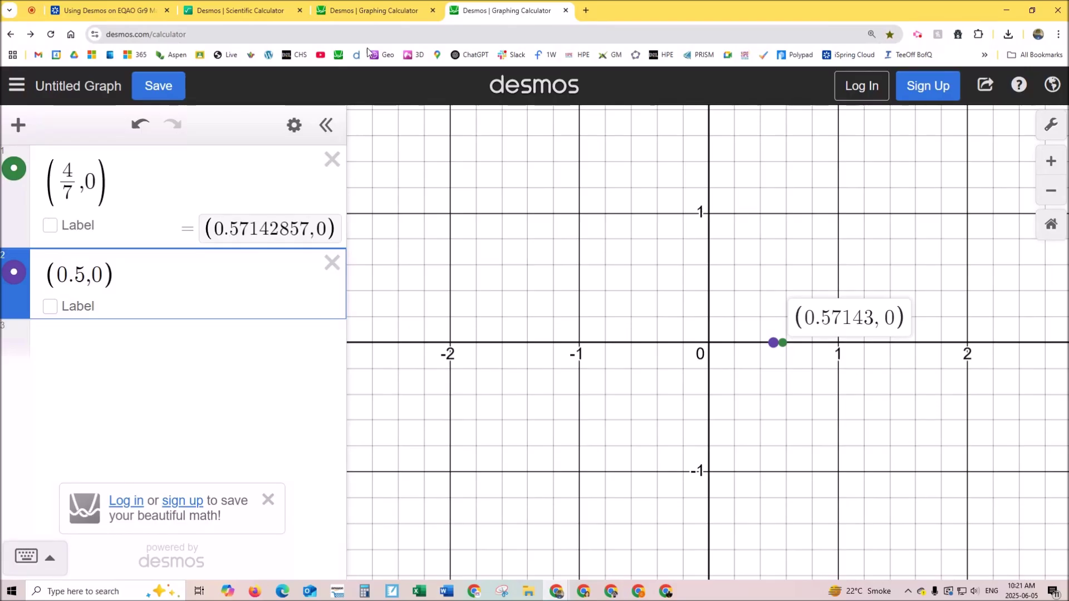
pyautogui.click(140, 9)
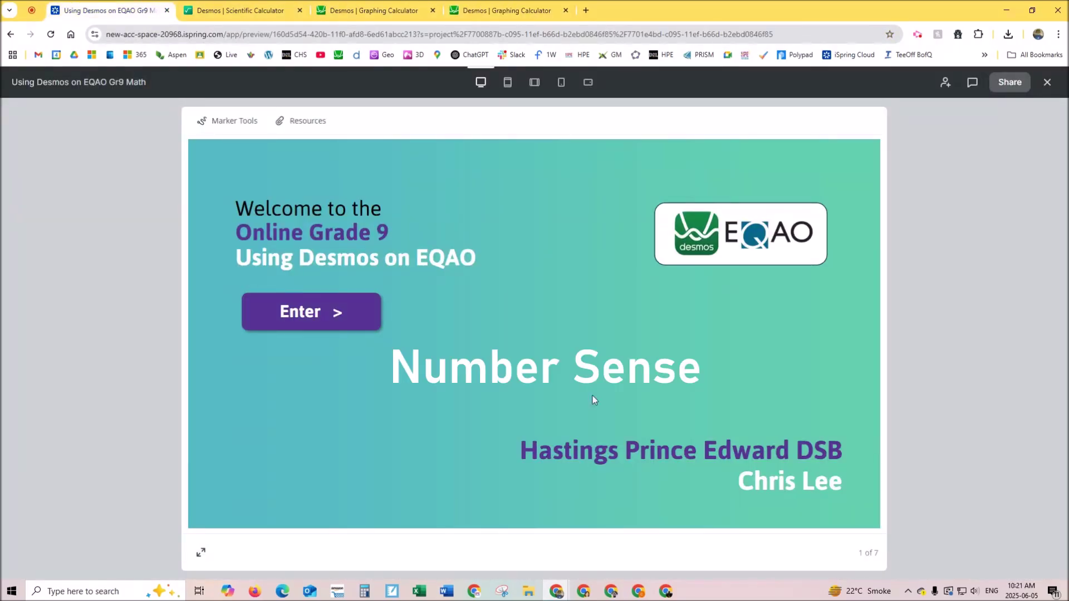